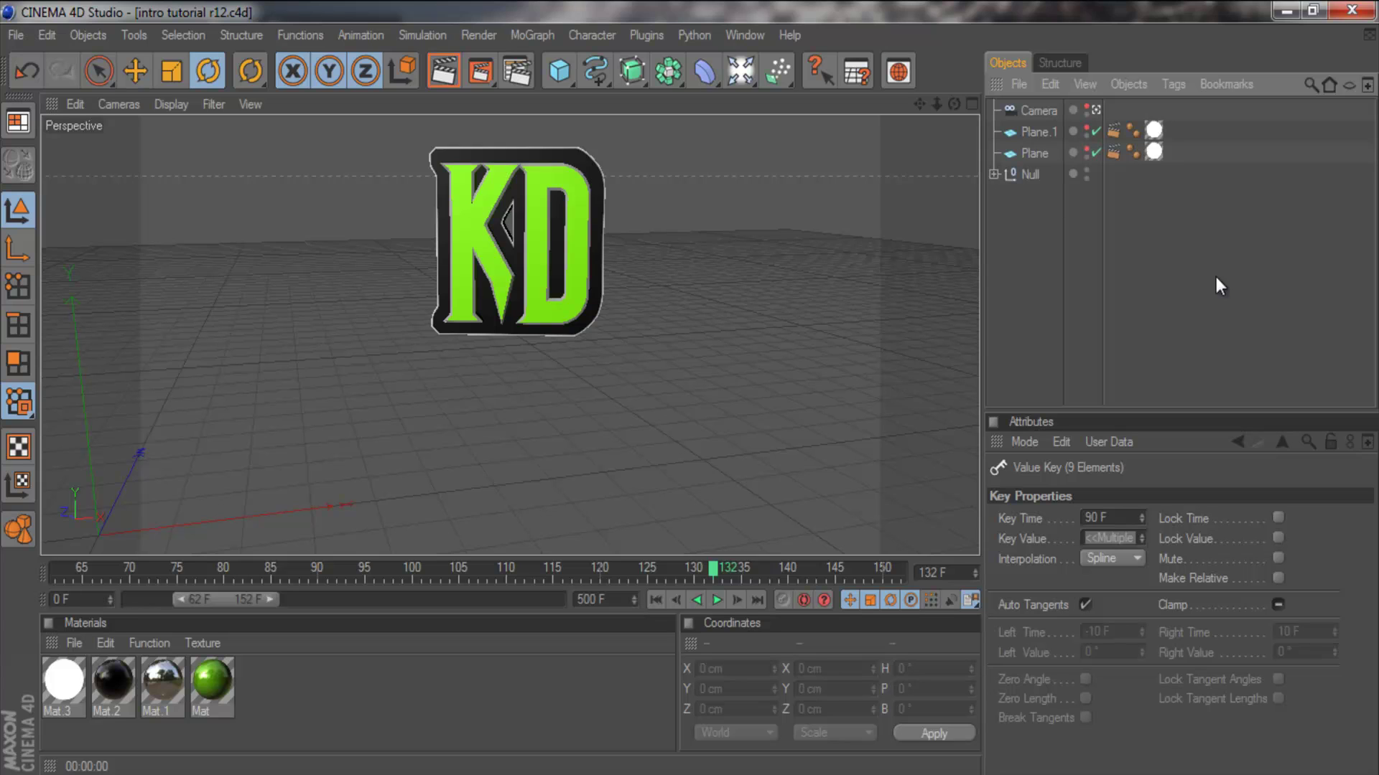
# Step: Select and then deselect the scene's objects, and show frames 0–90 on the timeline
pyautogui.moveTo(1035, 187); pyautogui.dragTo(1060, 95)
pyautogui.moveTo(1025, 248)
pyautogui.mouseDown()
pyautogui.moveTo(1066, 99)
pyautogui.moveTo(1022, 259)
pyautogui.mouseUp()
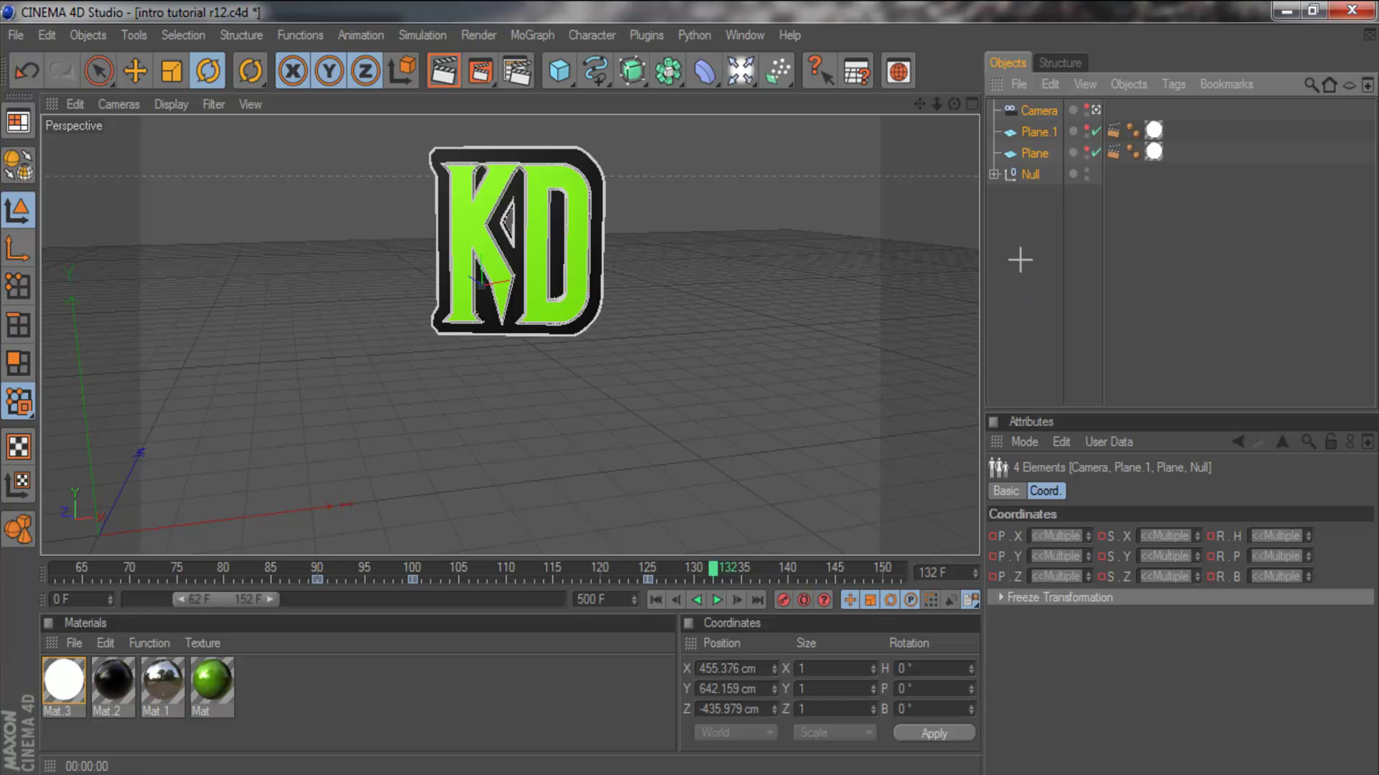
pyautogui.click(1058, 292)
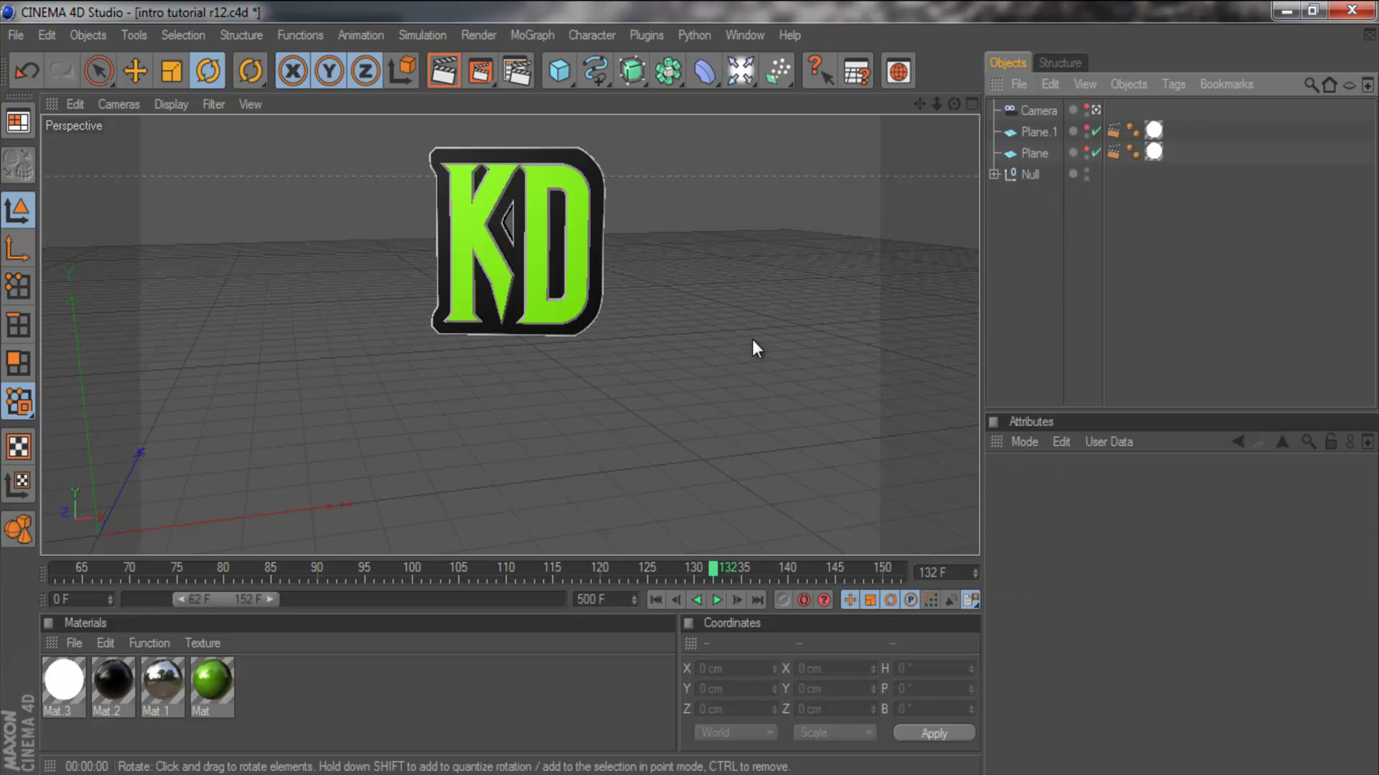
pyautogui.moveTo(237, 600); pyautogui.dragTo(45, 567)
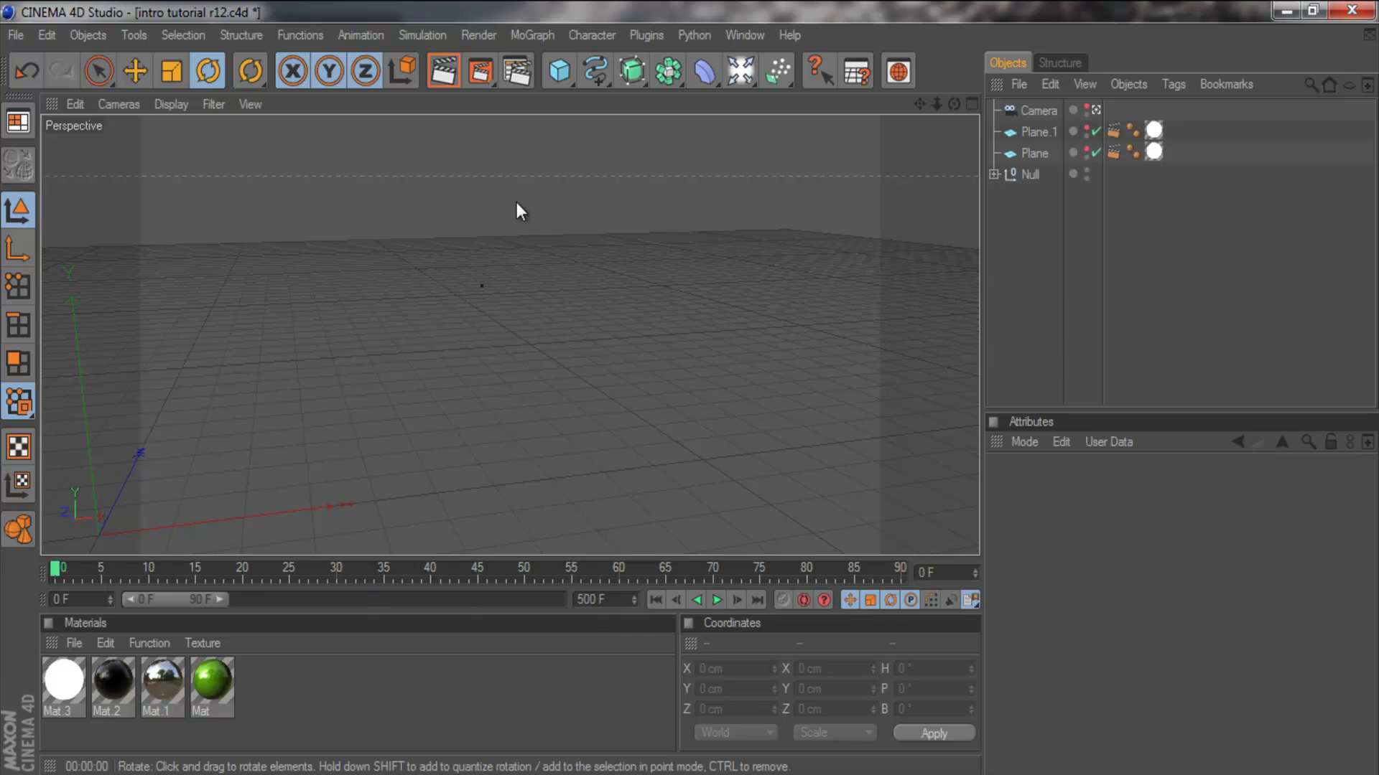
# Step: Play the KD logo animation, pause it, and park the playhead at frame 154
pyautogui.click(717, 599)
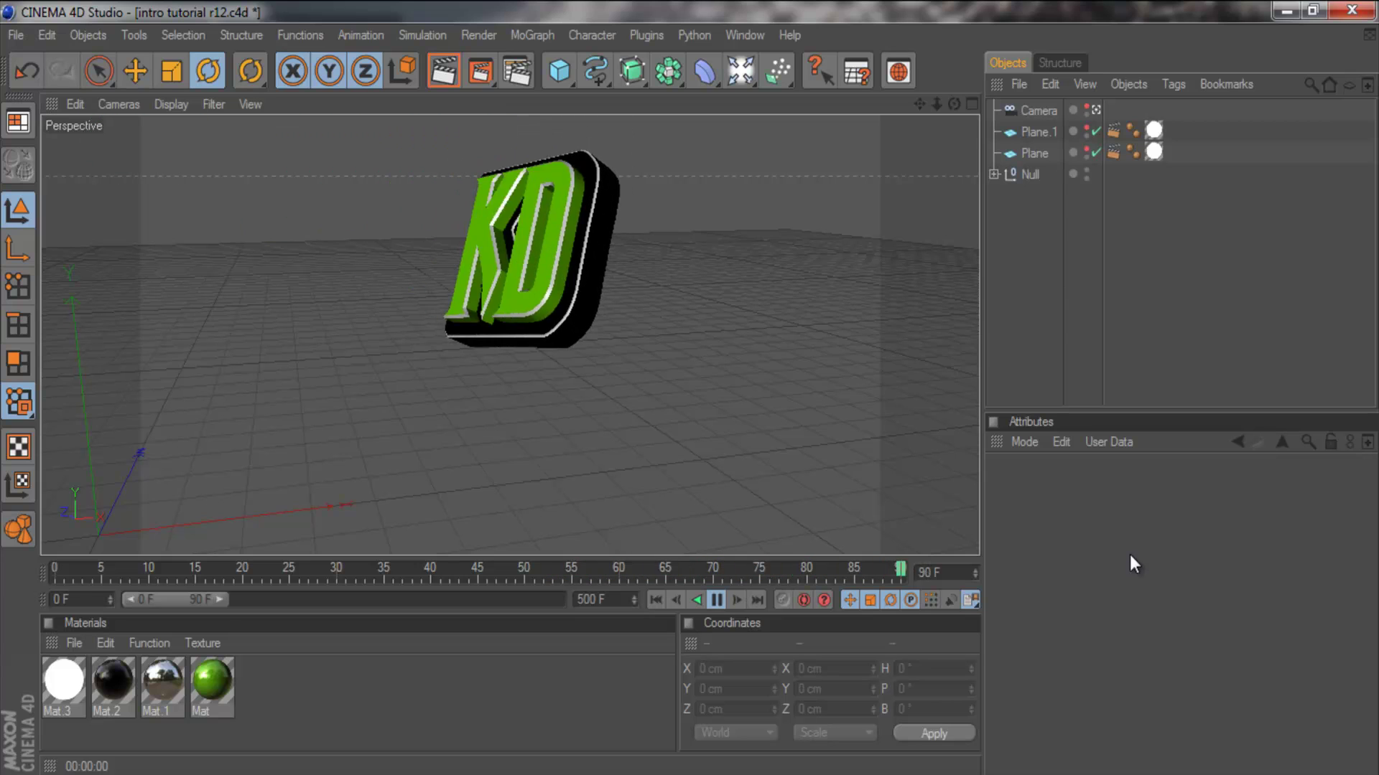
pyautogui.click(717, 601)
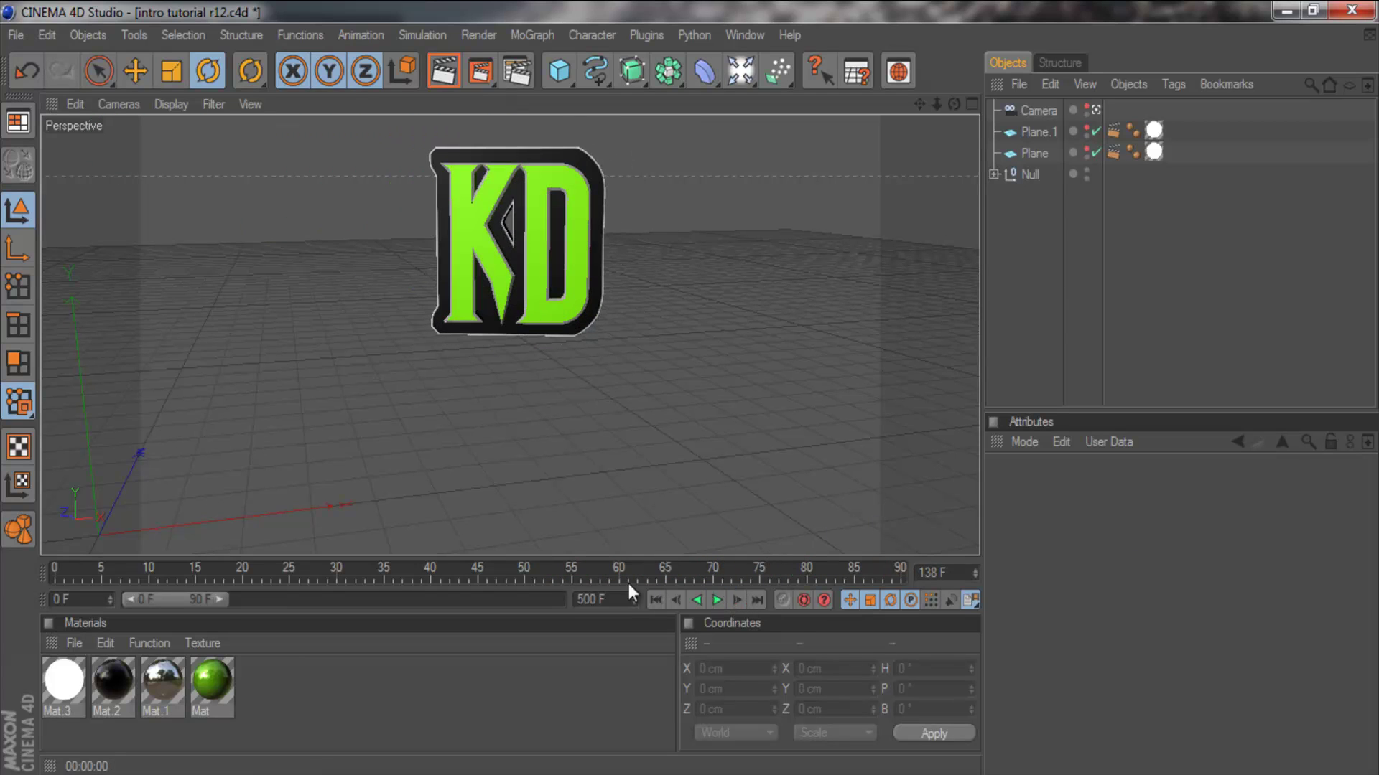
pyautogui.moveTo(169, 601); pyautogui.dragTo(273, 626)
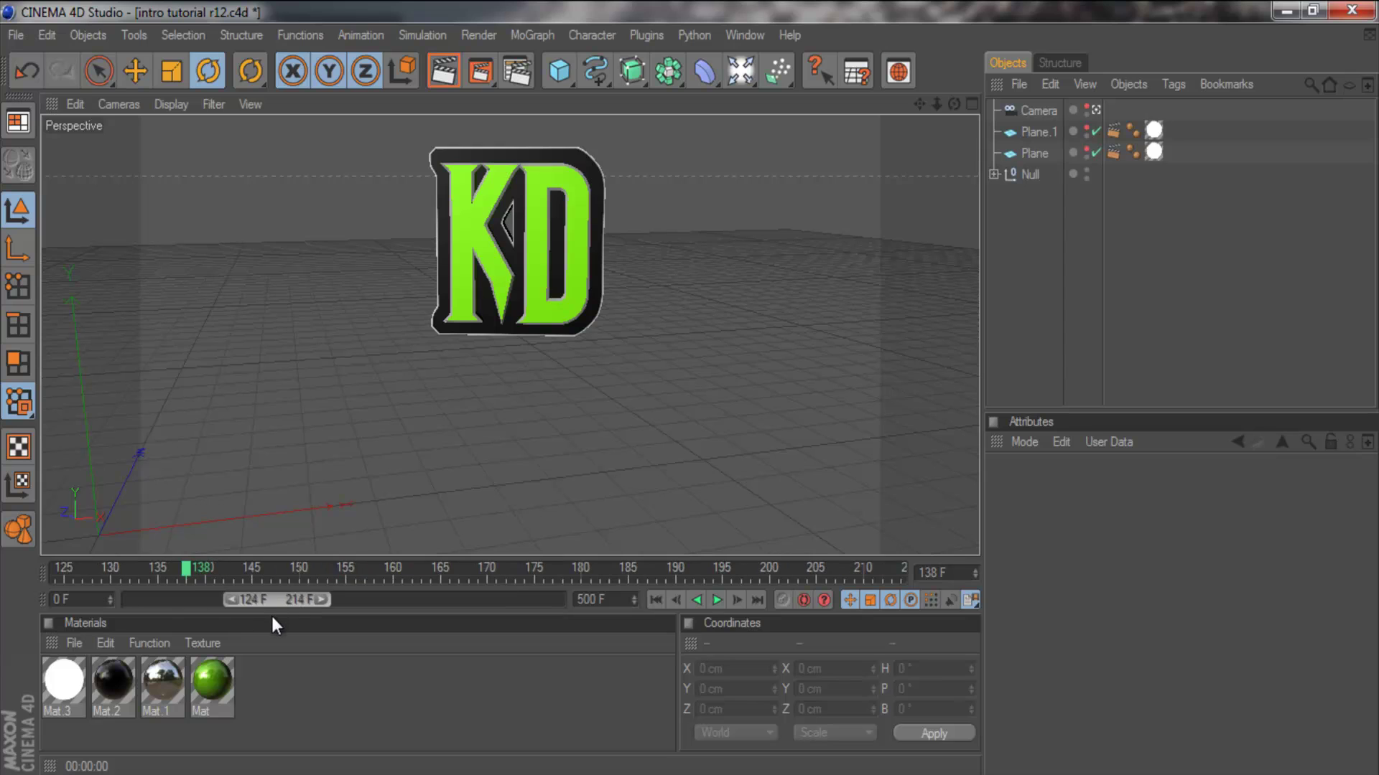
pyautogui.moveTo(242, 573); pyautogui.dragTo(336, 572)
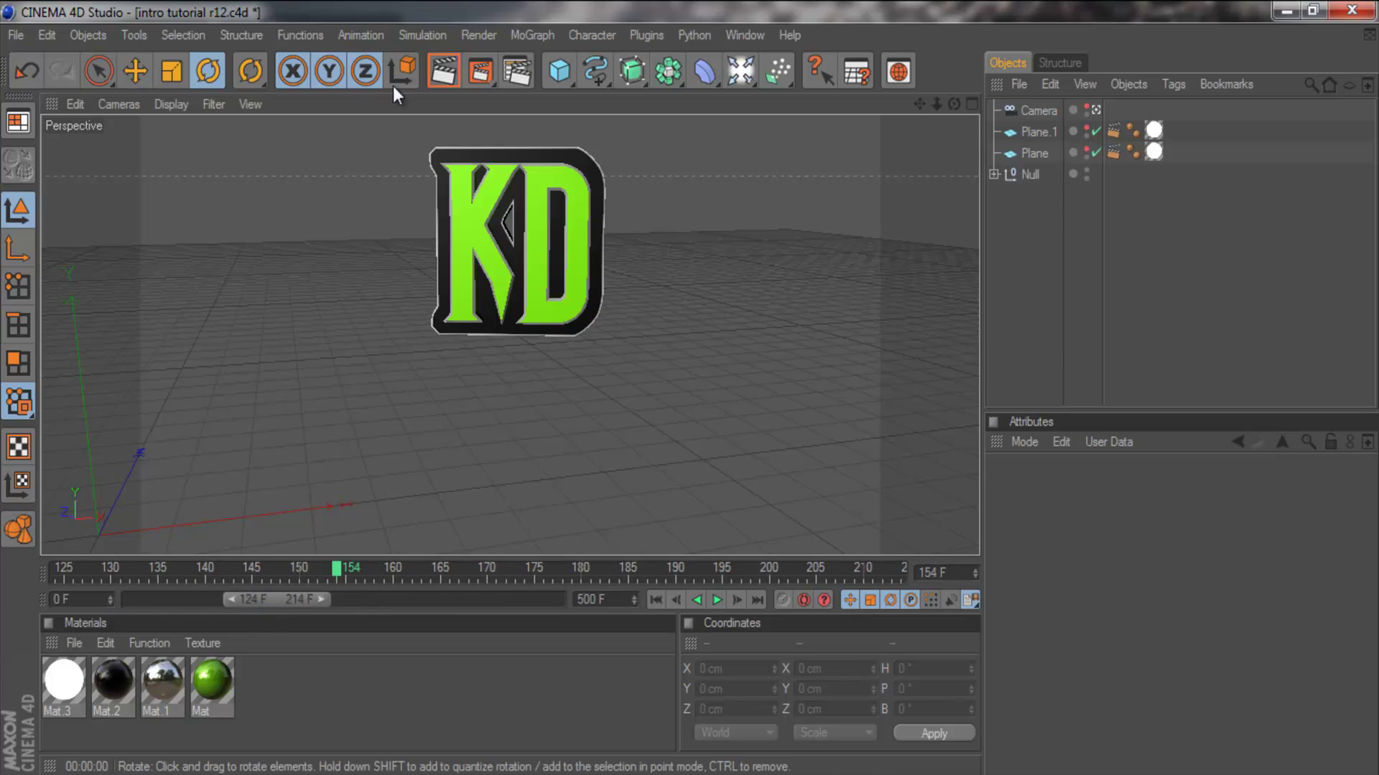
# Step: Render the view, then render again with Mat.2's specular highlight turned off
pyautogui.click(455, 68)
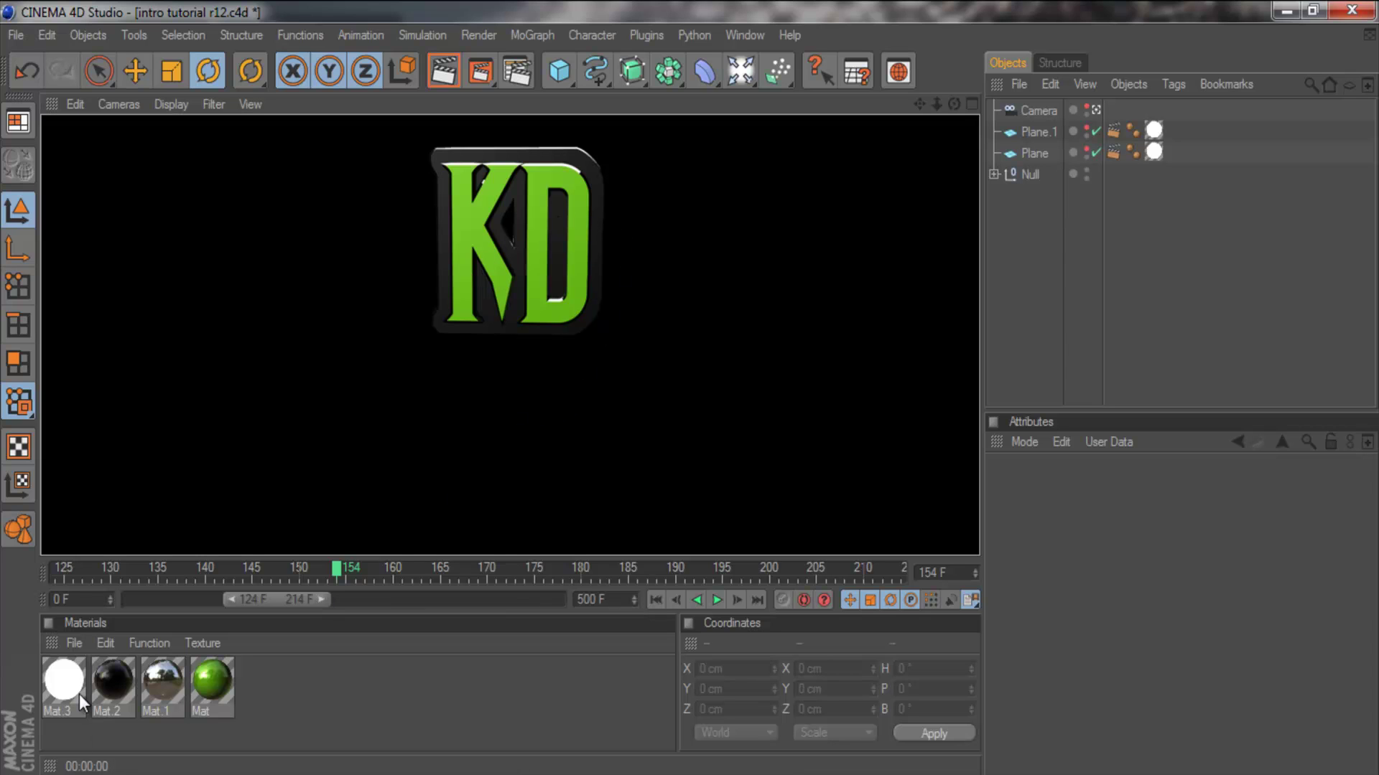
pyautogui.doubleClick(102, 675)
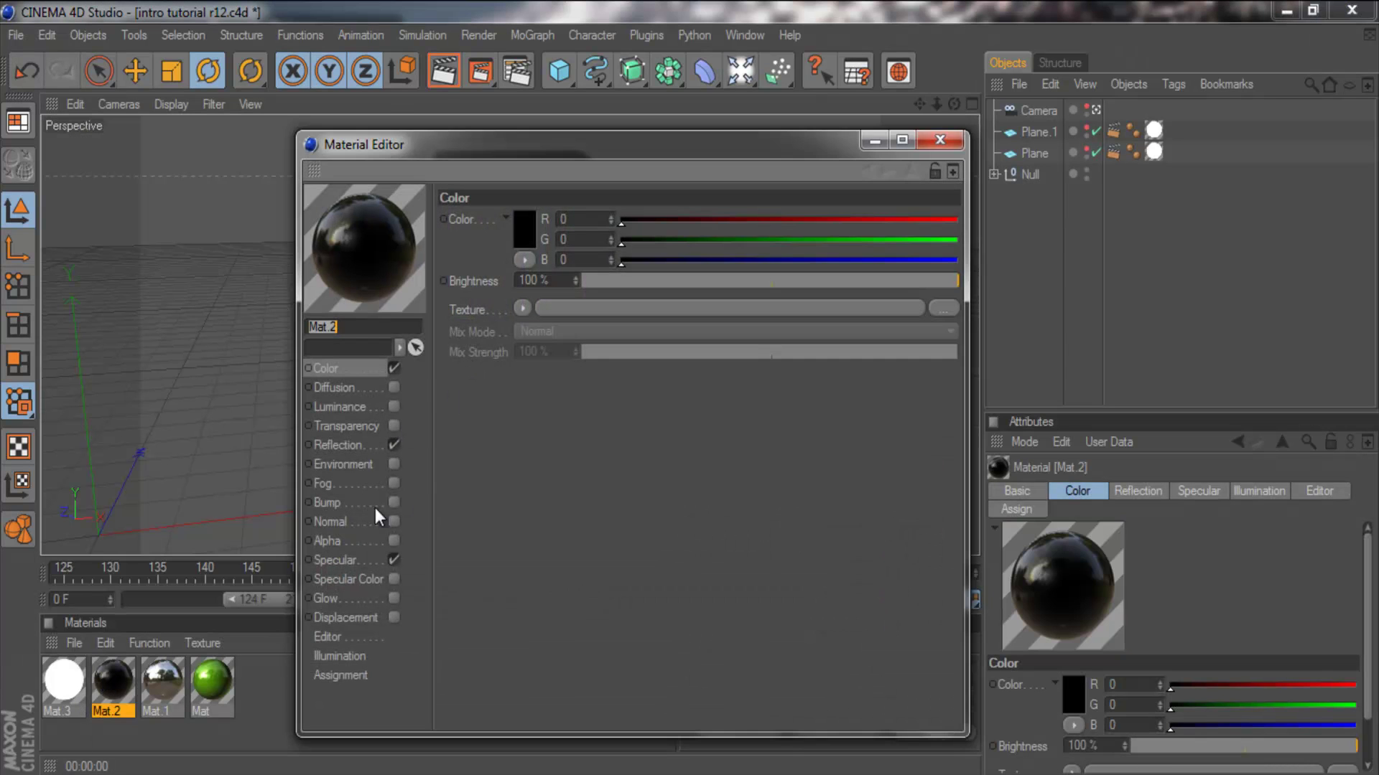
pyautogui.click(393, 560)
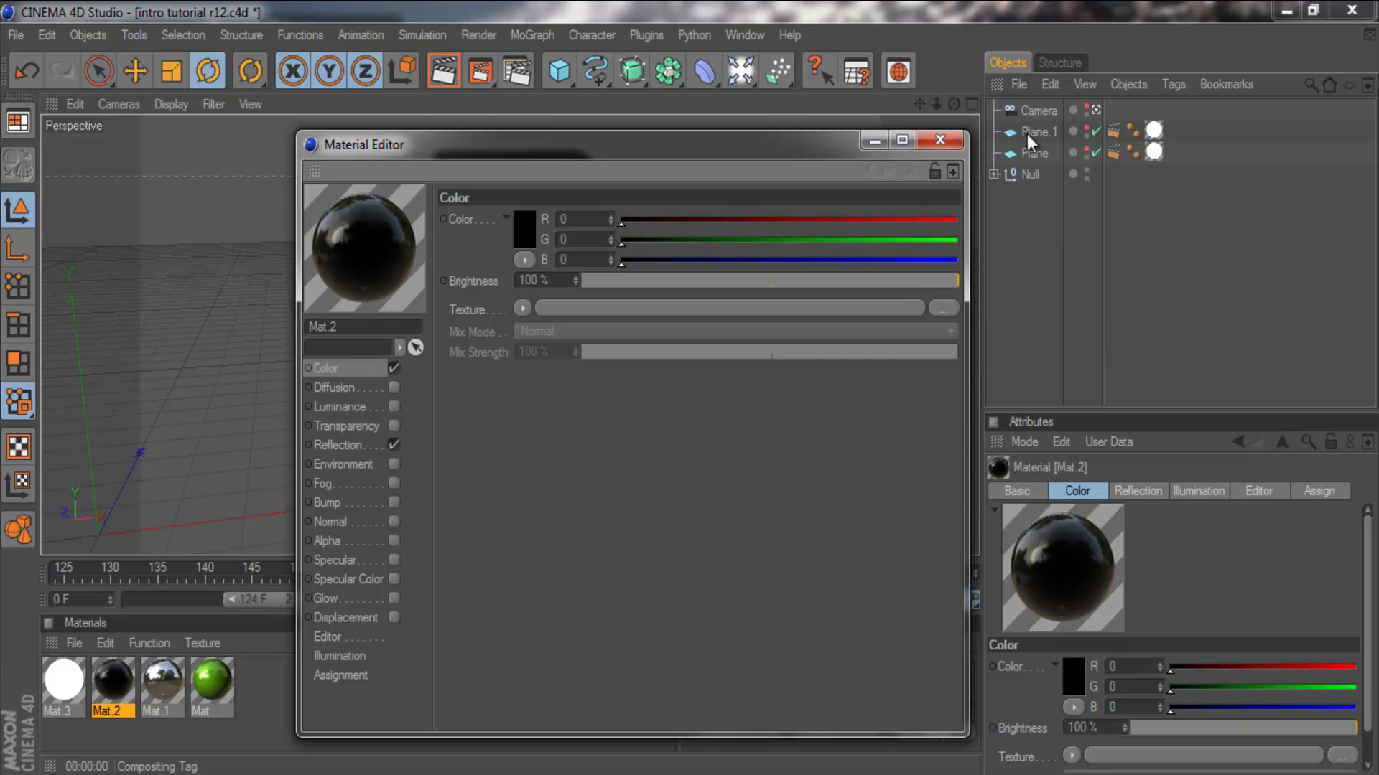
pyautogui.click(946, 142)
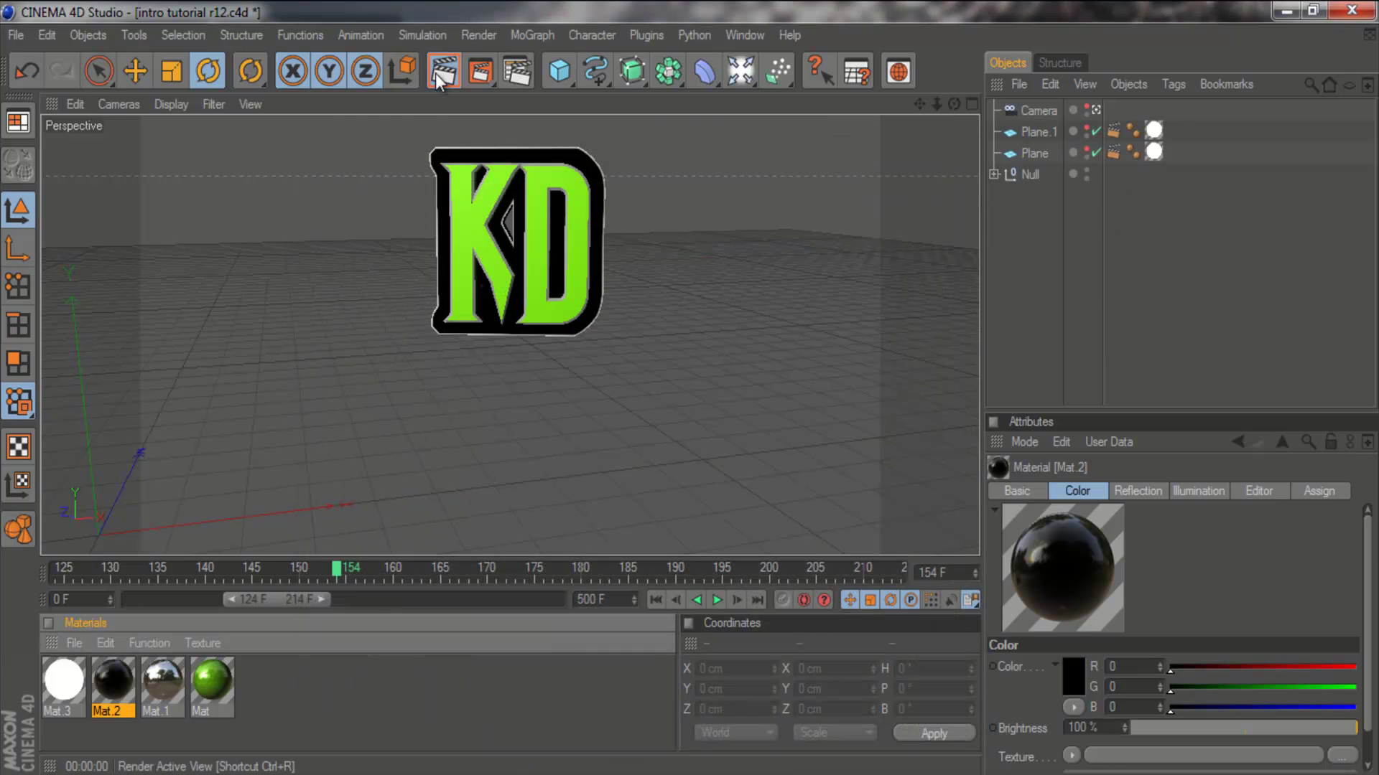
pyautogui.click(443, 71)
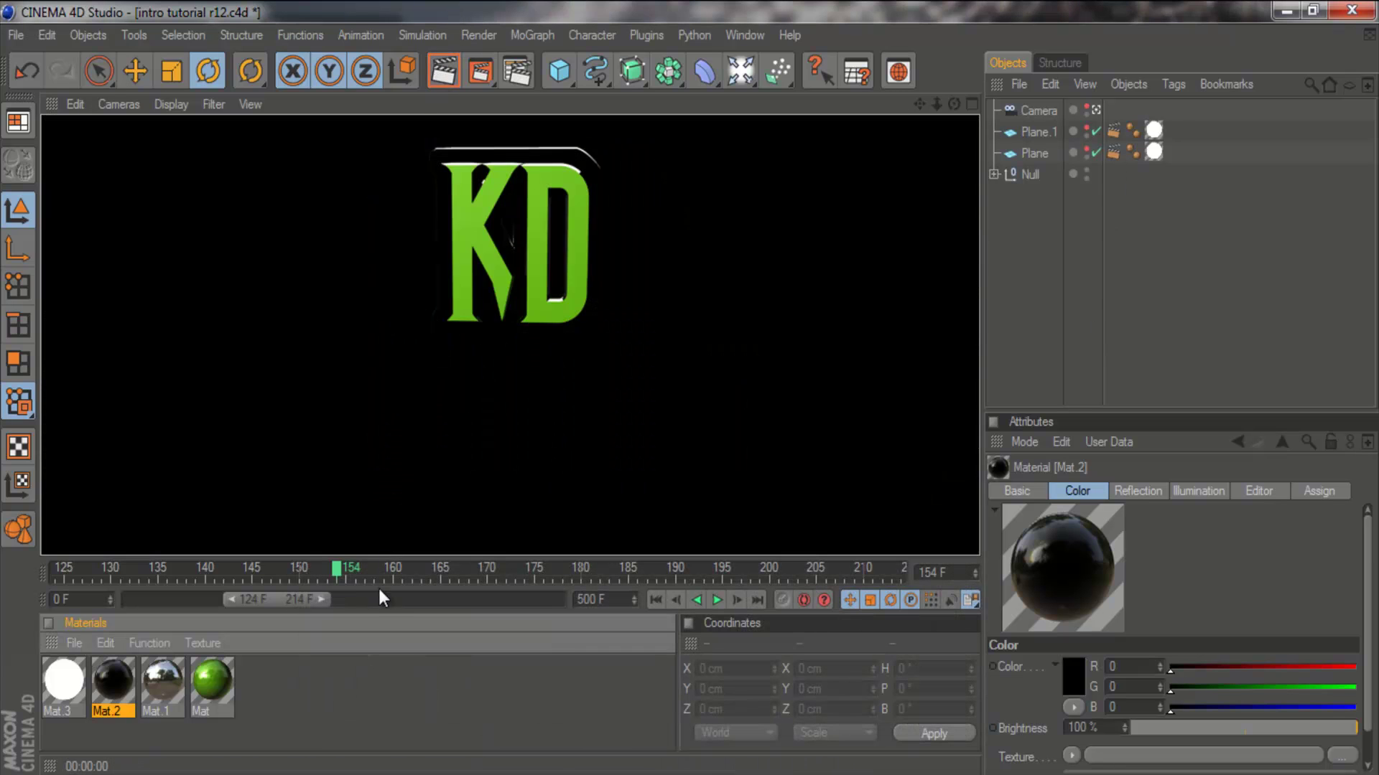
# Step: Re-enable Mat.2's specular with a 34% width and re-render the KD logo
pyautogui.doubleClick(112, 690)
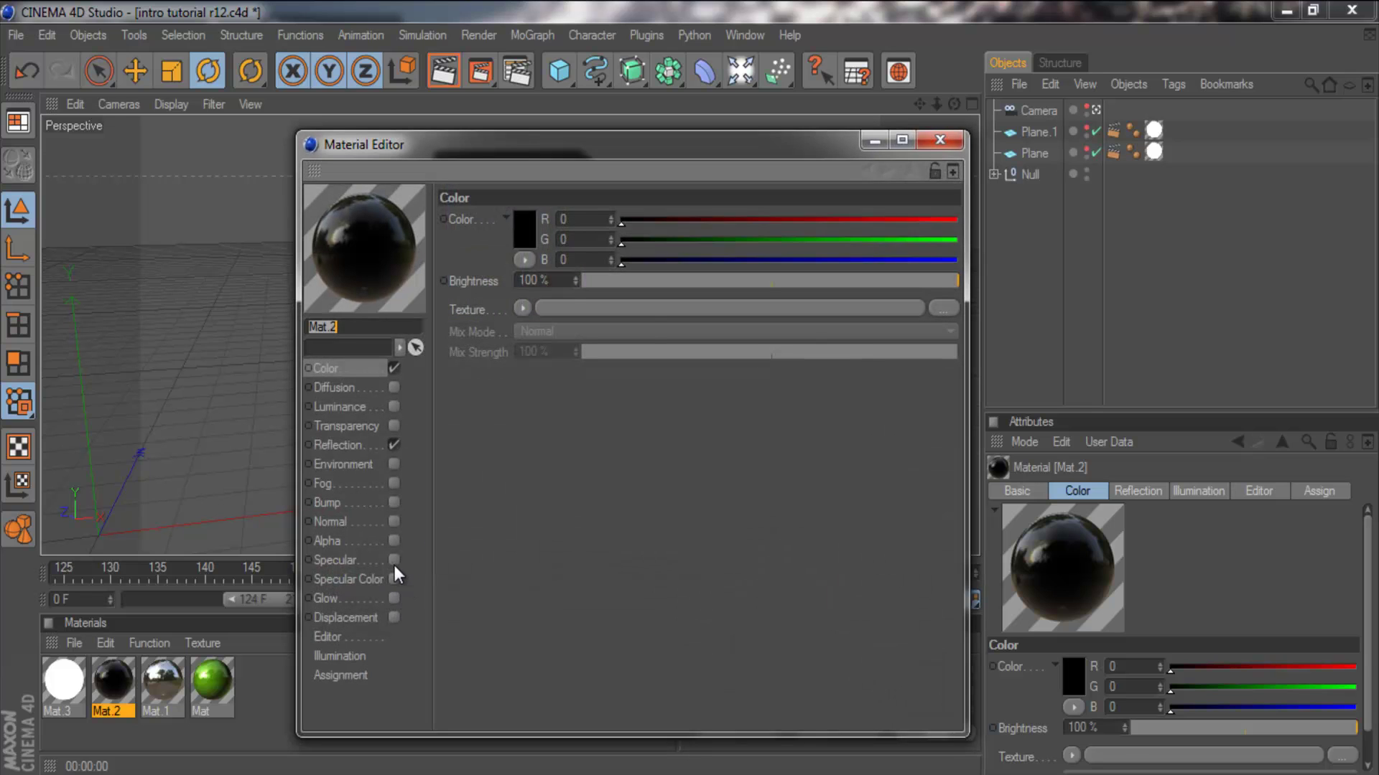
pyautogui.click(393, 560)
pyautogui.click(710, 308)
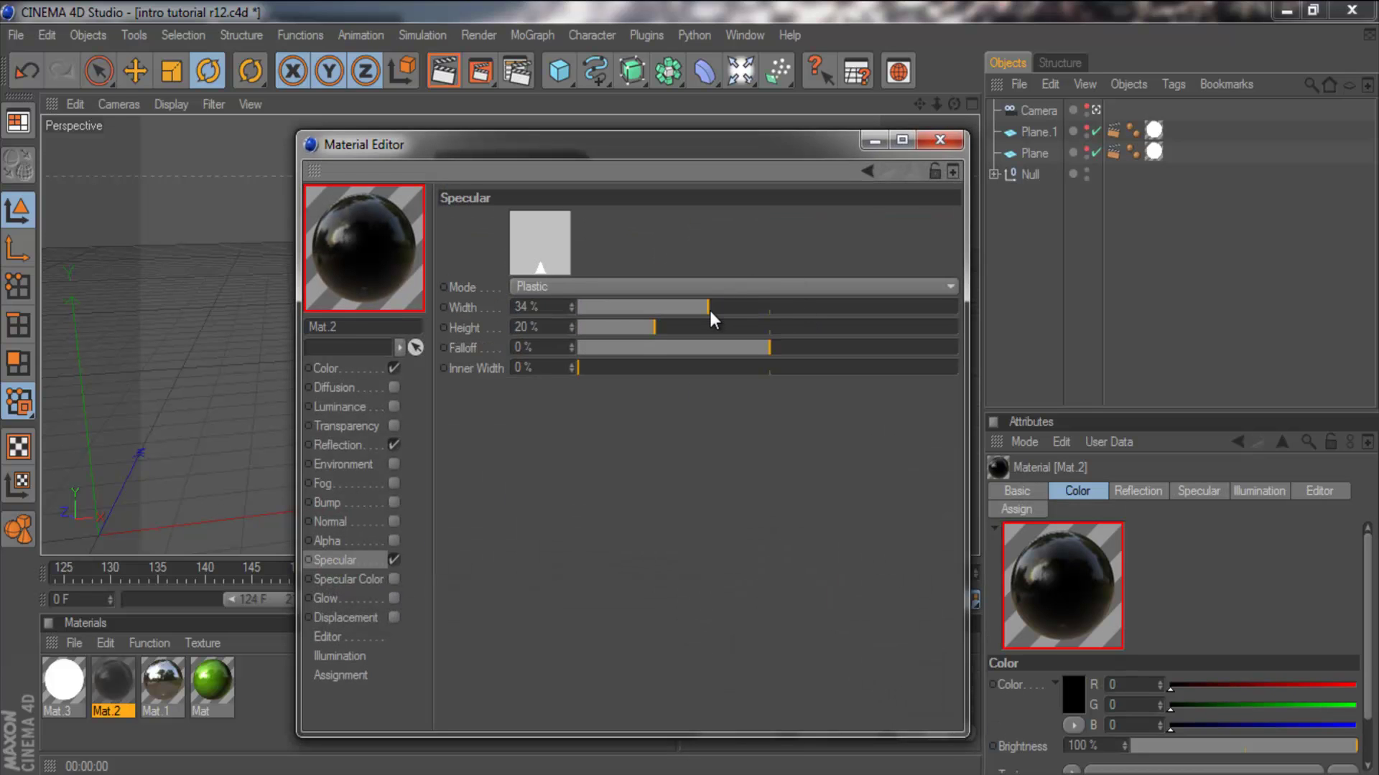
pyautogui.click(943, 141)
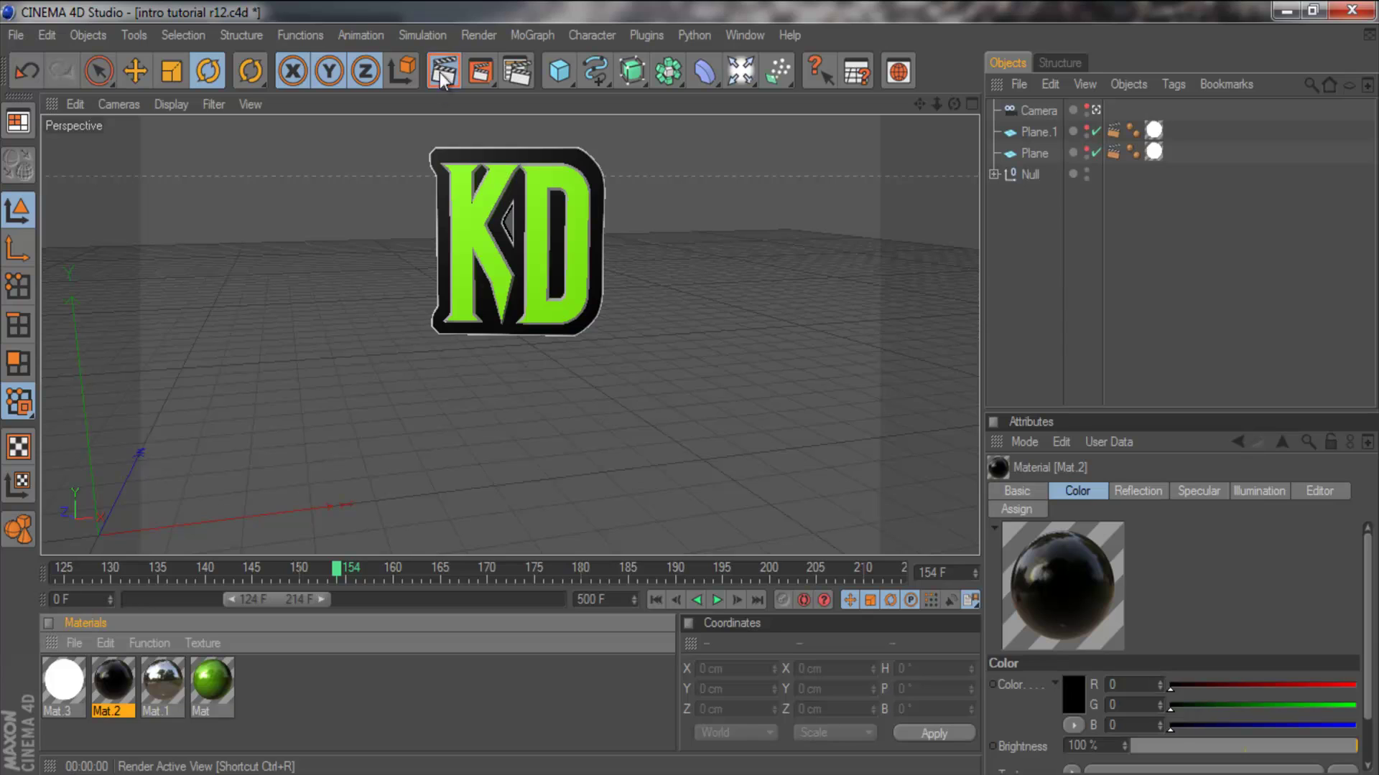
pyautogui.click(443, 71)
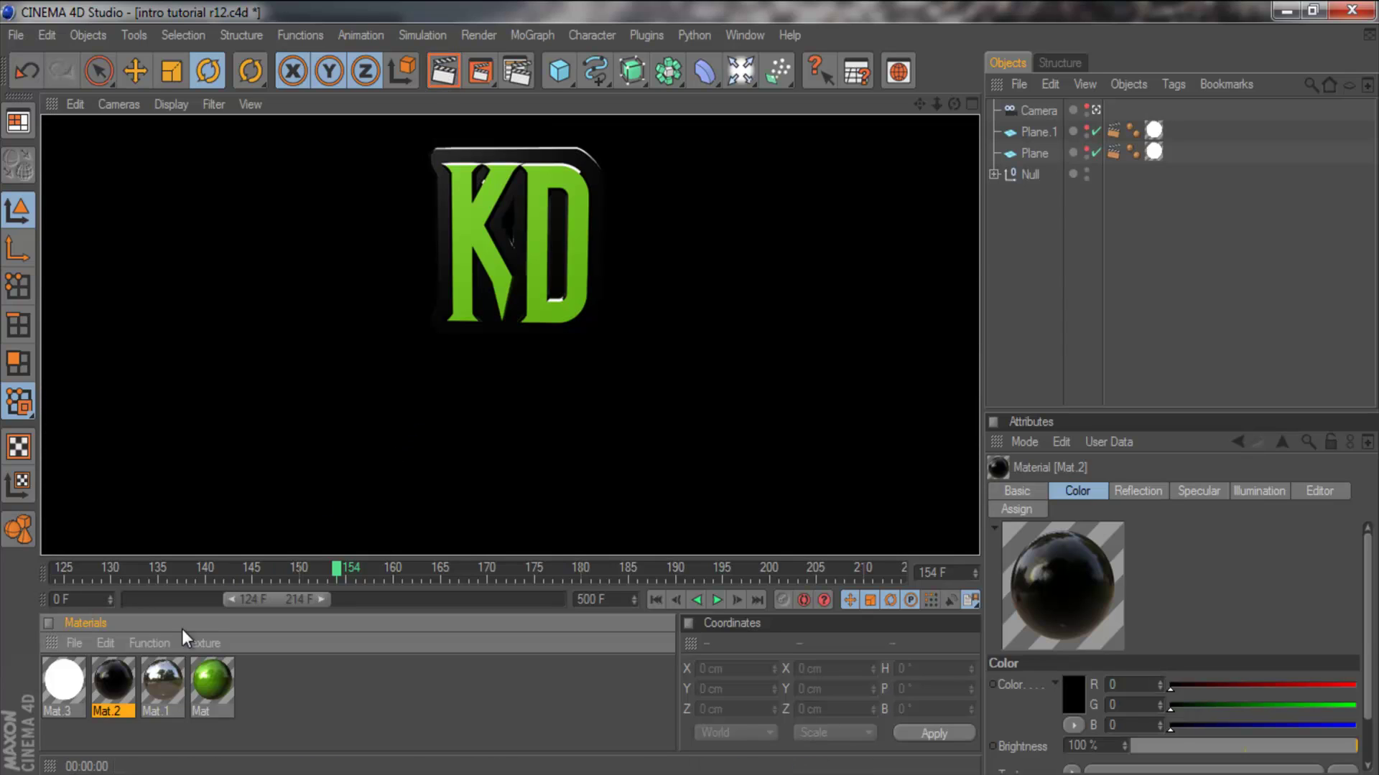
pyautogui.doubleClick(99, 680)
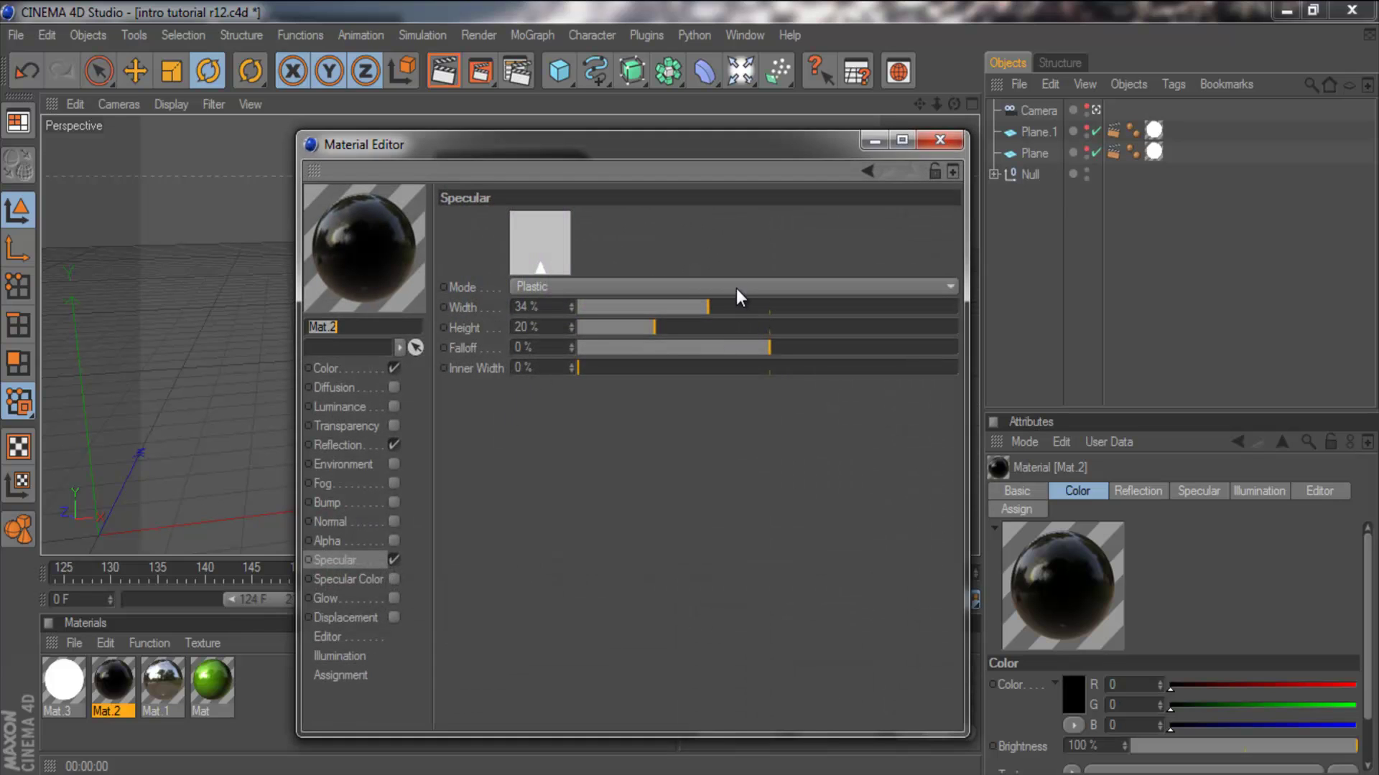
pyautogui.click(942, 142)
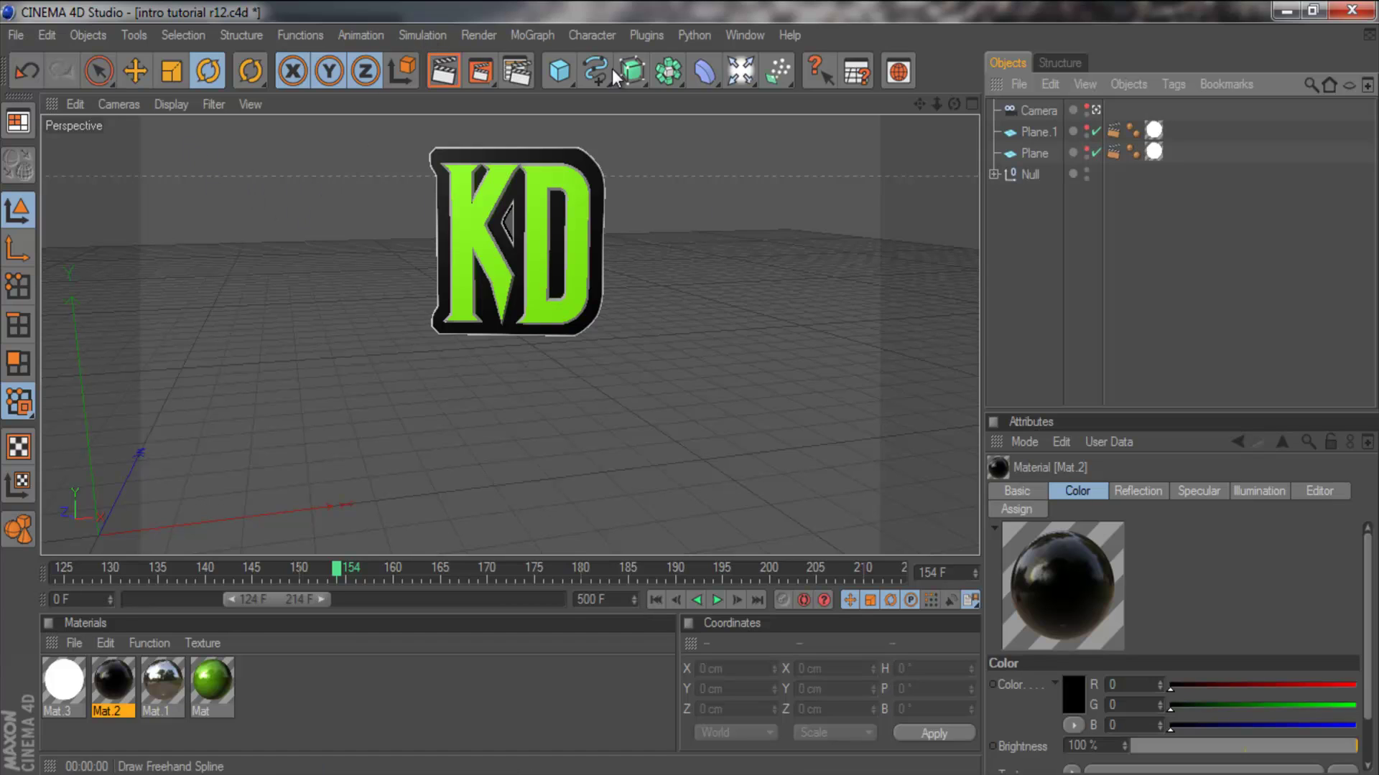
# Step: Add a MoText object to the scene and orbit the view around it
pyautogui.click(534, 36)
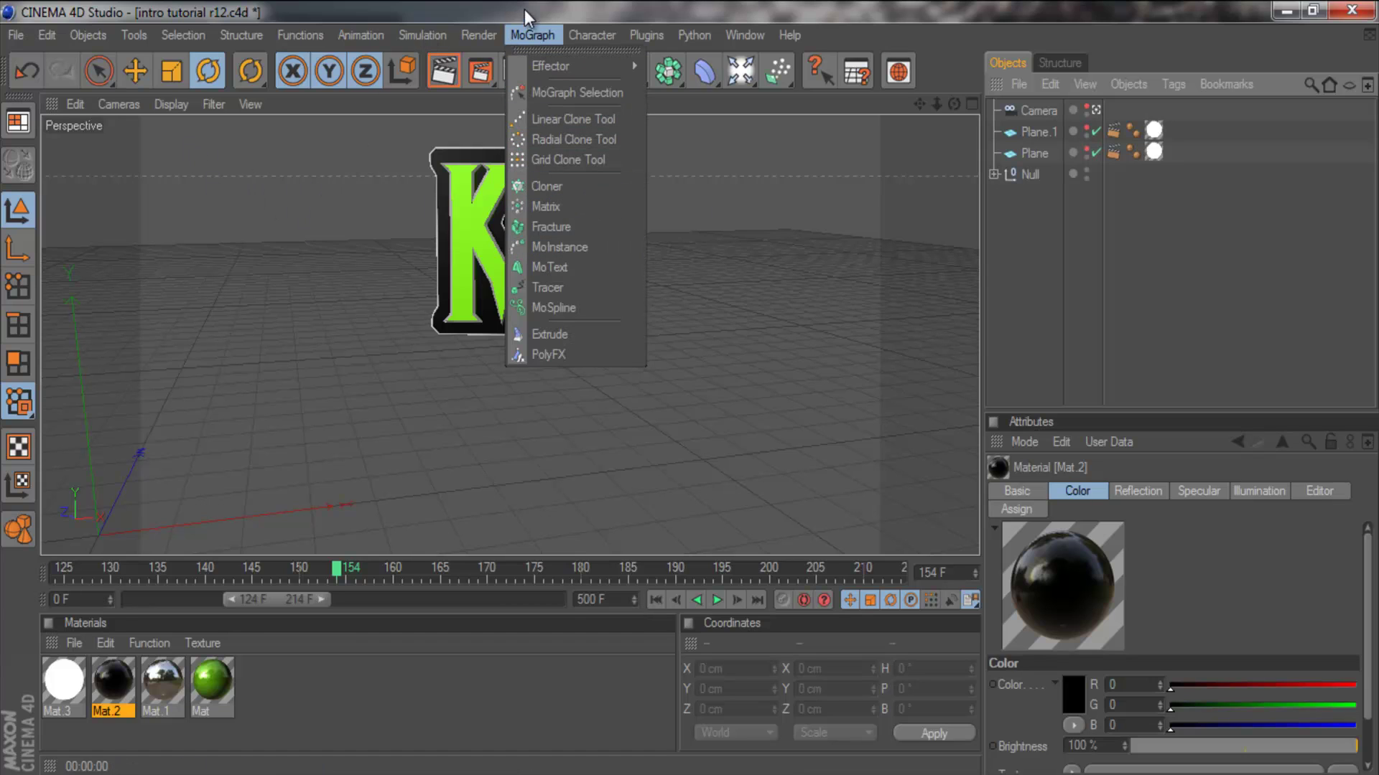
pyautogui.click(561, 266)
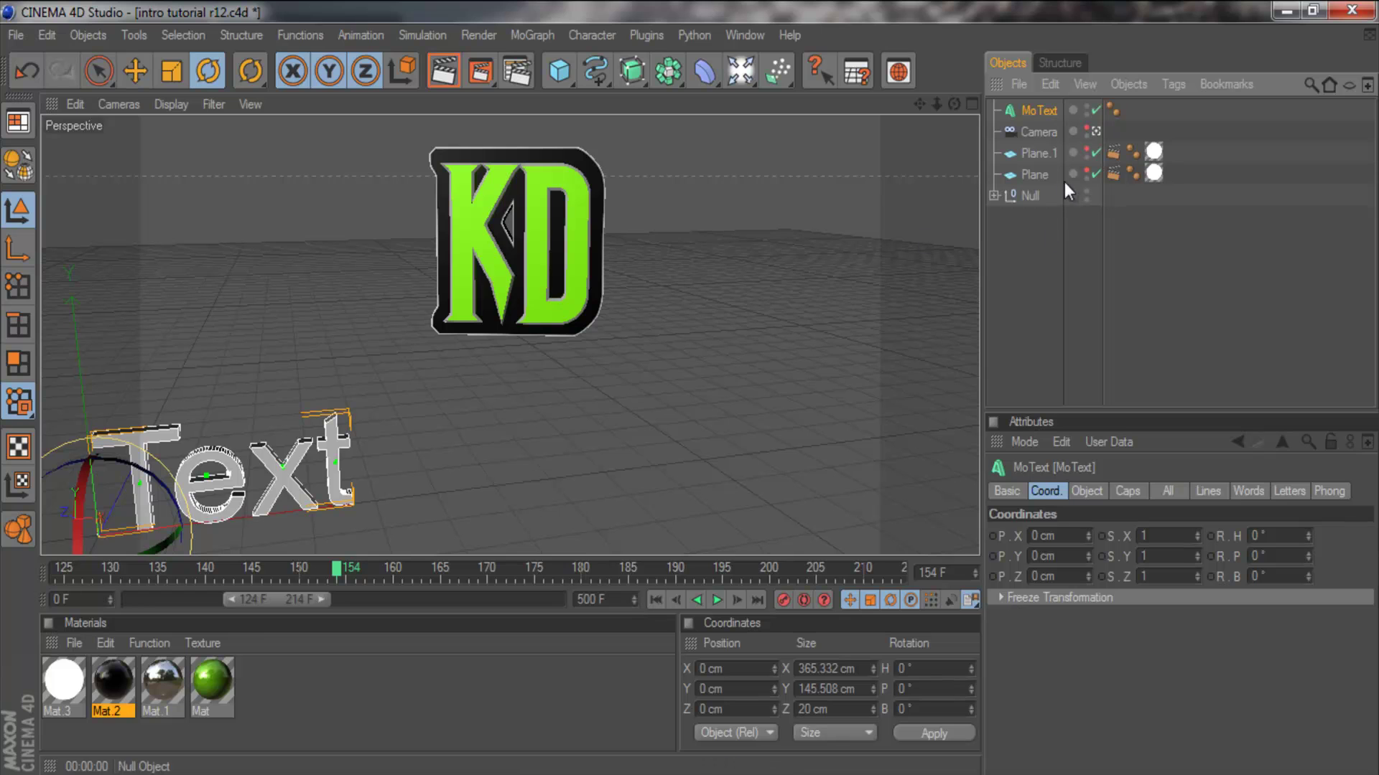
pyautogui.click(1095, 131)
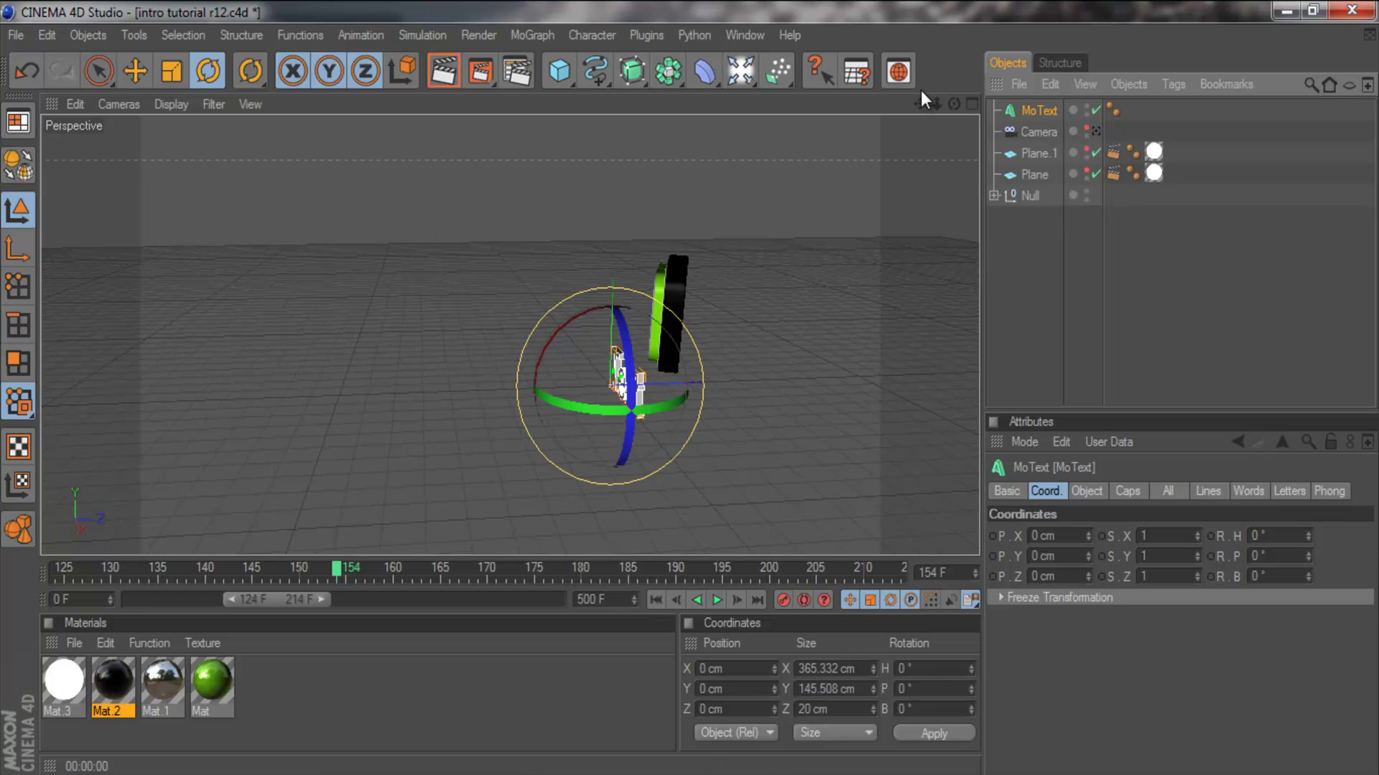
pyautogui.moveTo(955, 102); pyautogui.dragTo(689, 389)
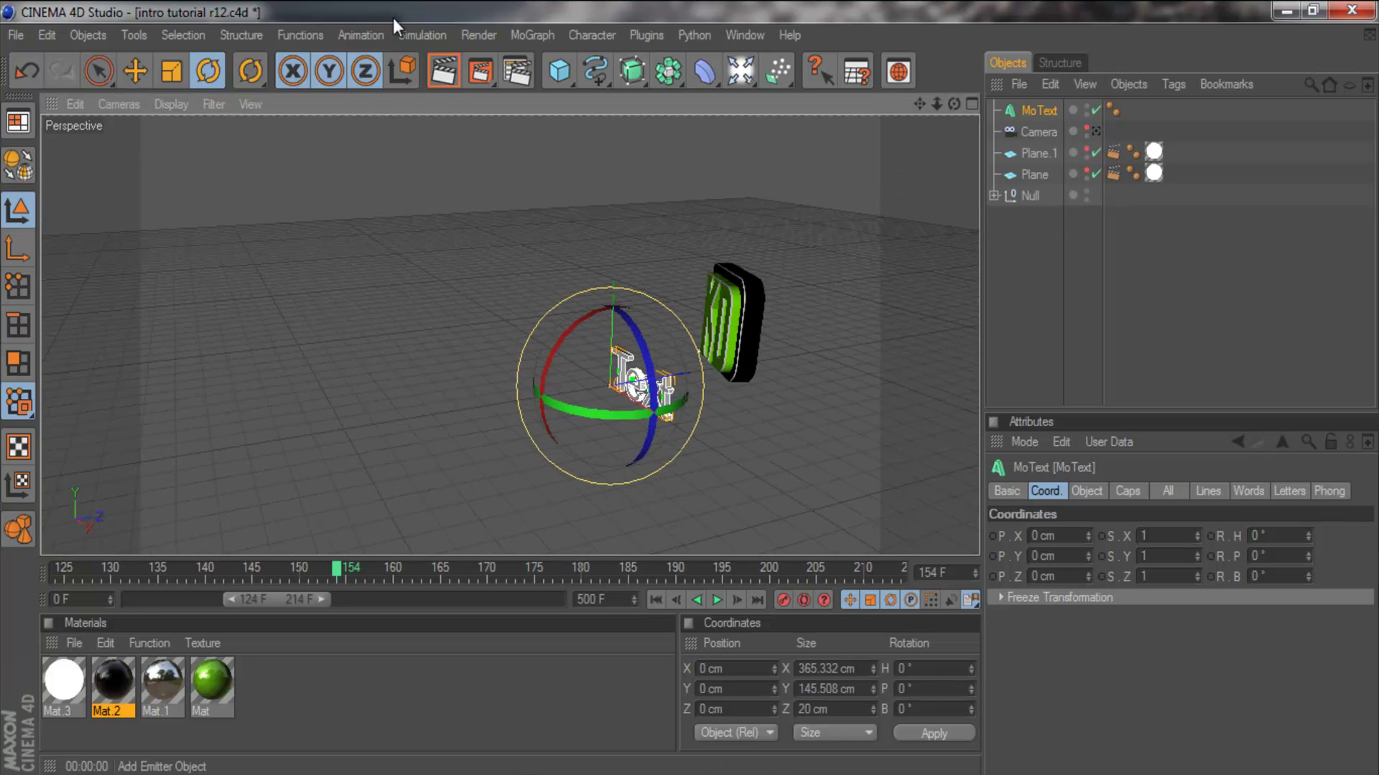
# Step: Rotate the MoText's heading to about -16.24° in front of the KD logo
pyautogui.click(136, 72)
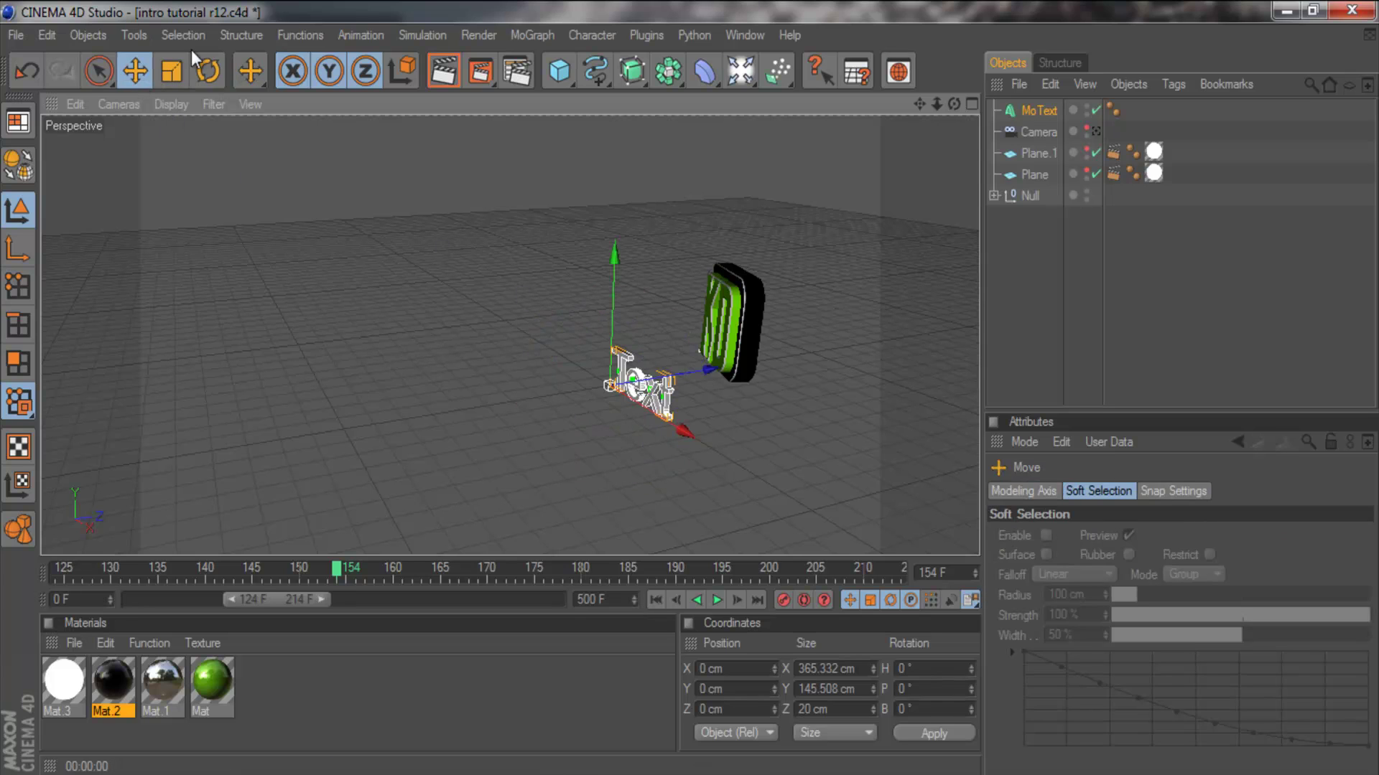
pyautogui.click(207, 70)
pyautogui.moveTo(670, 441); pyautogui.dragTo(593, 408)
pyautogui.moveTo(955, 105); pyautogui.dragTo(690, 389)
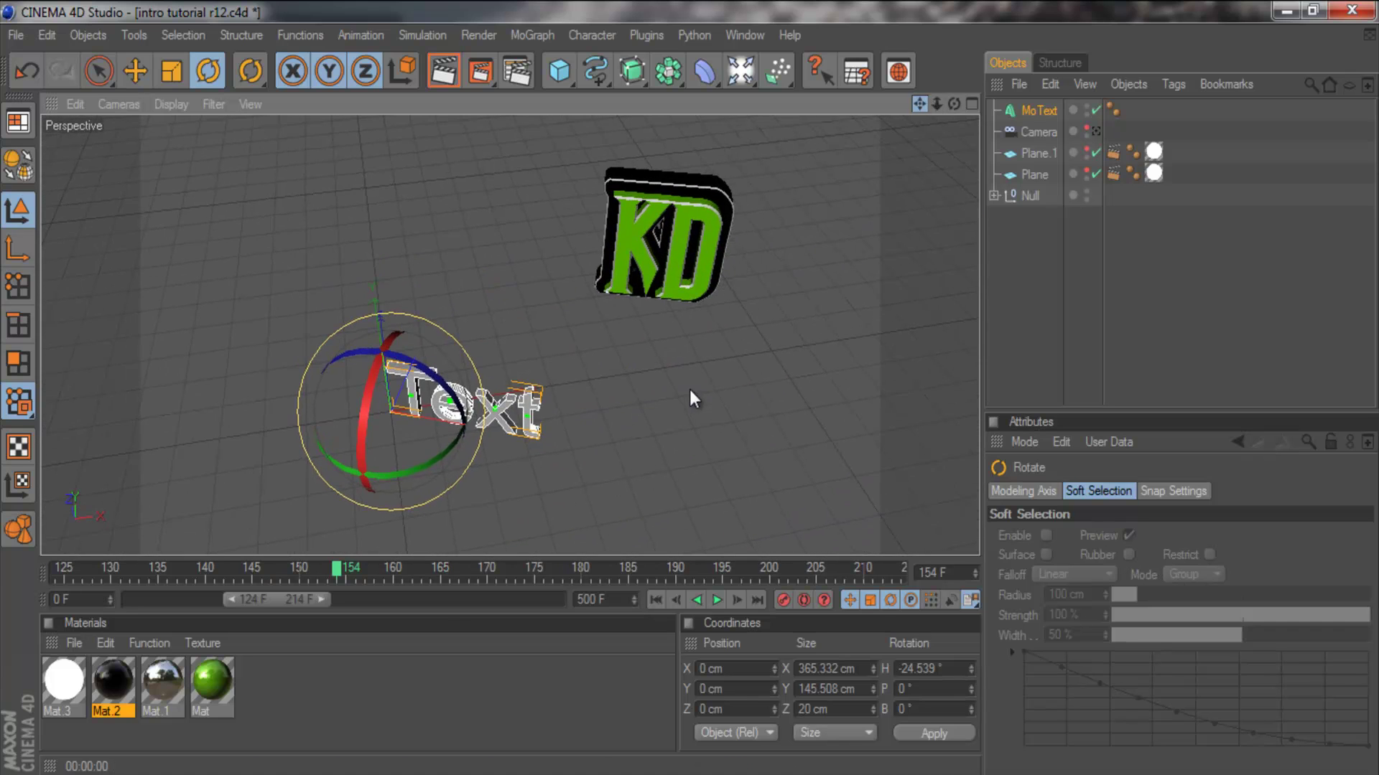
pyautogui.moveTo(956, 103); pyautogui.dragTo(688, 390)
pyautogui.moveTo(444, 445)
pyautogui.mouseDown()
pyautogui.moveTo(446, 424)
pyautogui.moveTo(461, 428)
pyautogui.mouseUp()
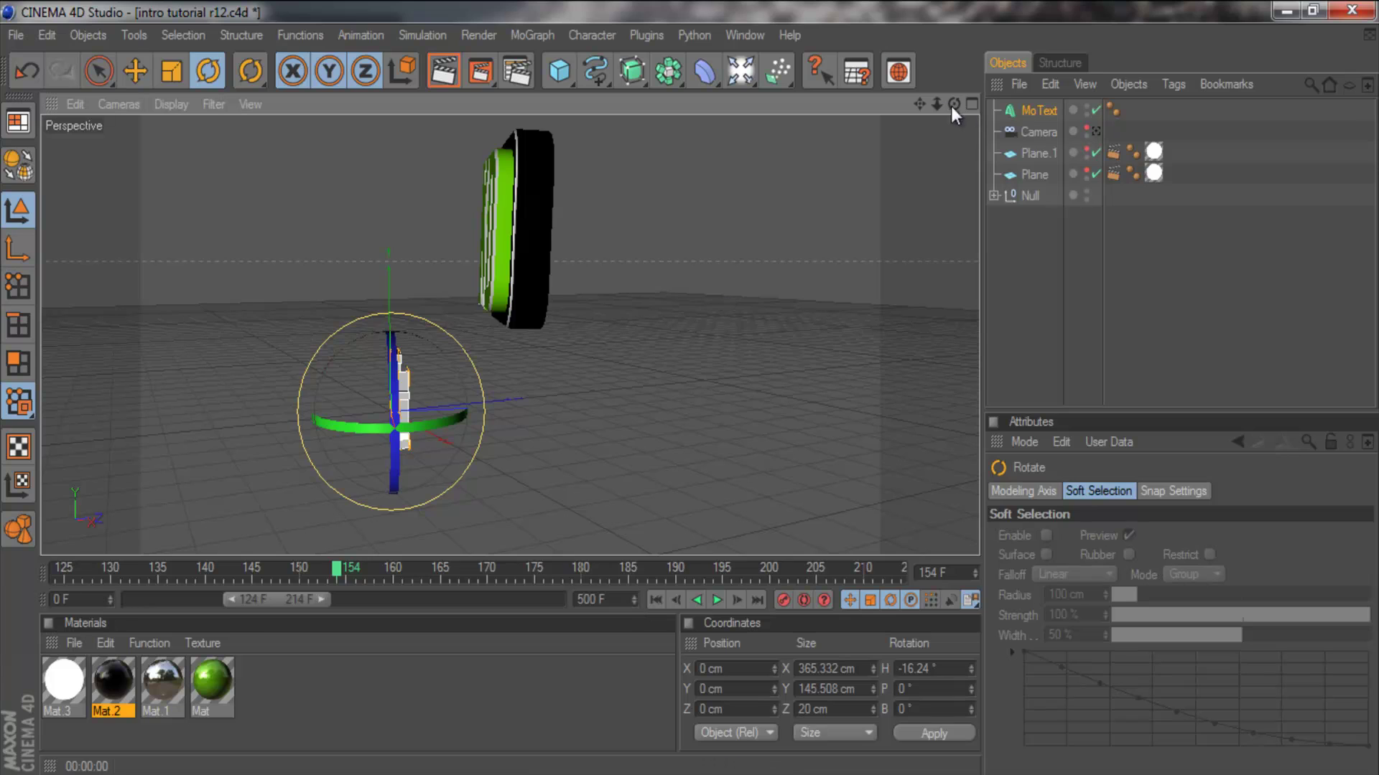
pyautogui.moveTo(955, 110); pyautogui.dragTo(866, 302)
pyautogui.press('F9')
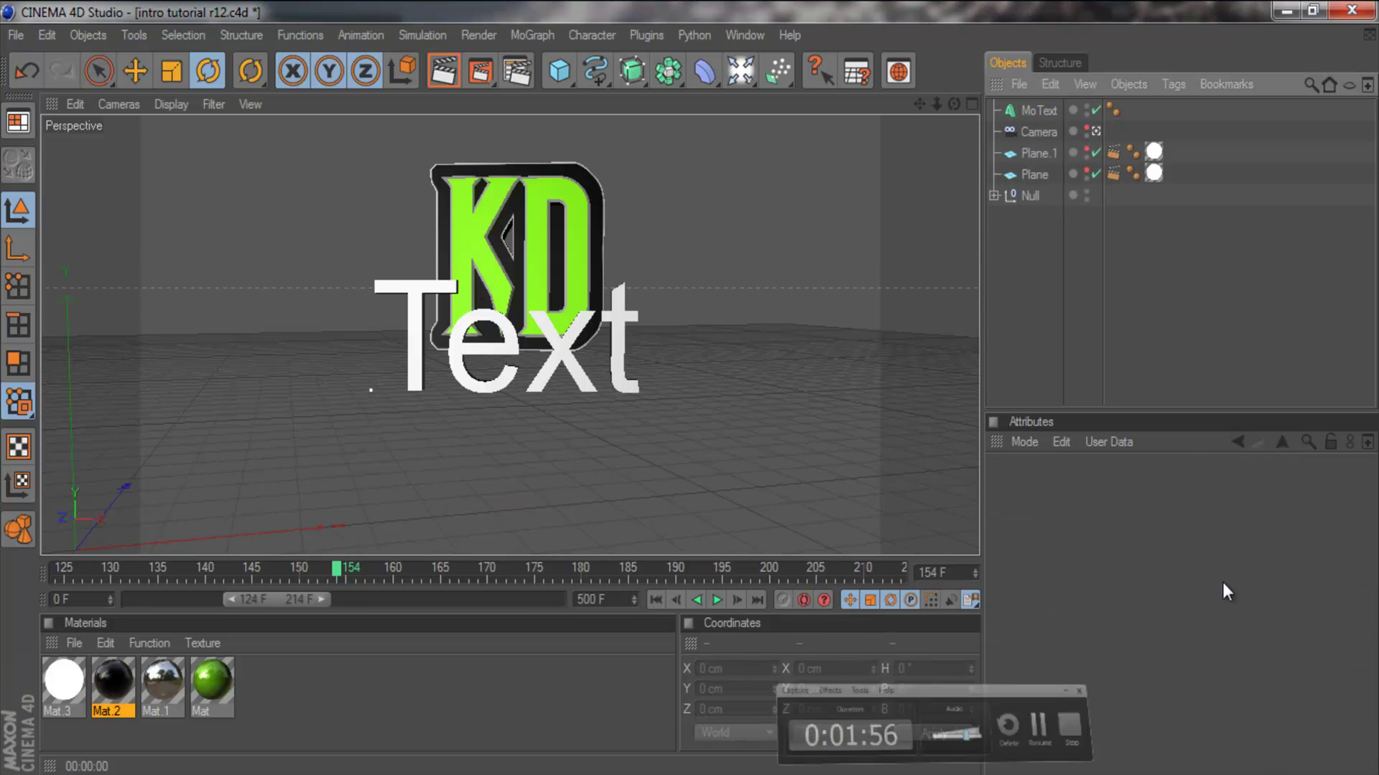
# Step: Select the MoText and start replacing its 'Text' content with a capital K
pyautogui.click(1045, 112)
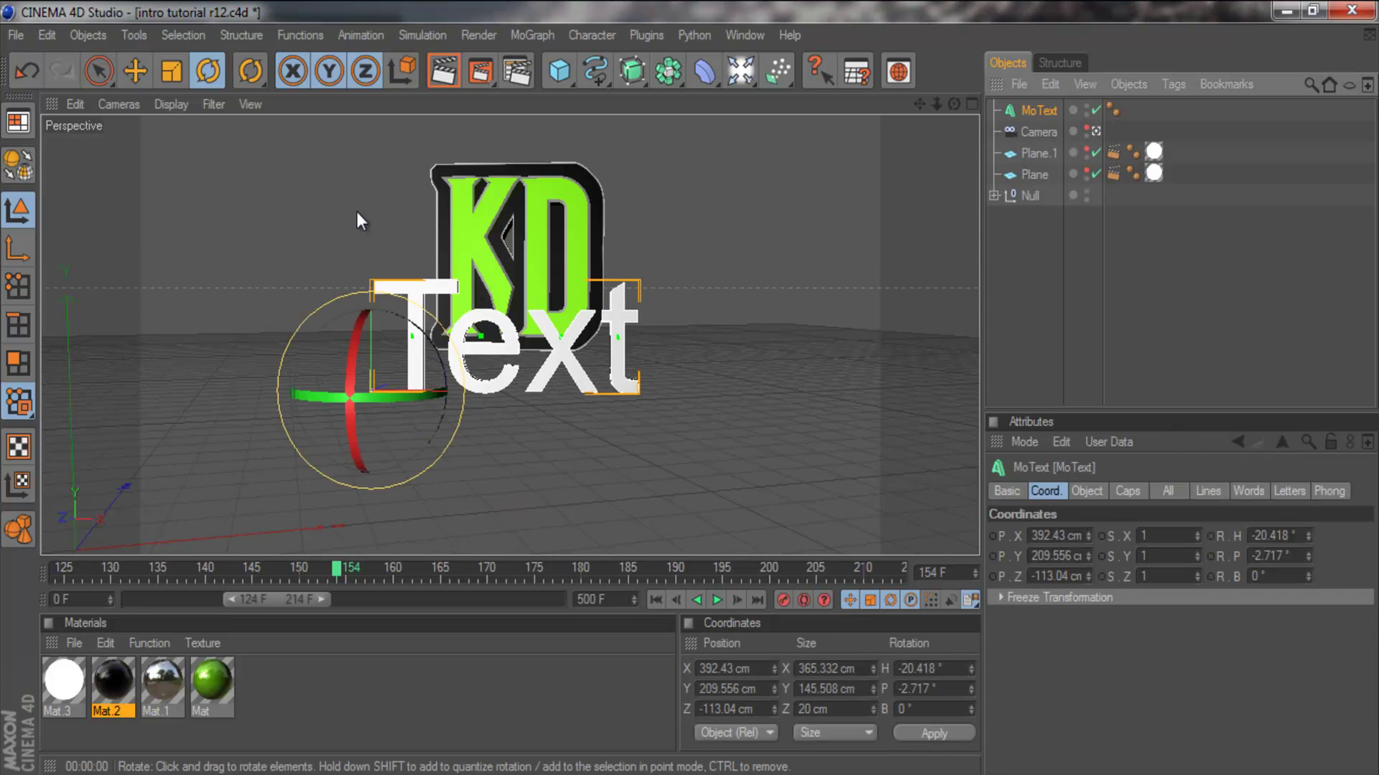
pyautogui.click(1087, 491)
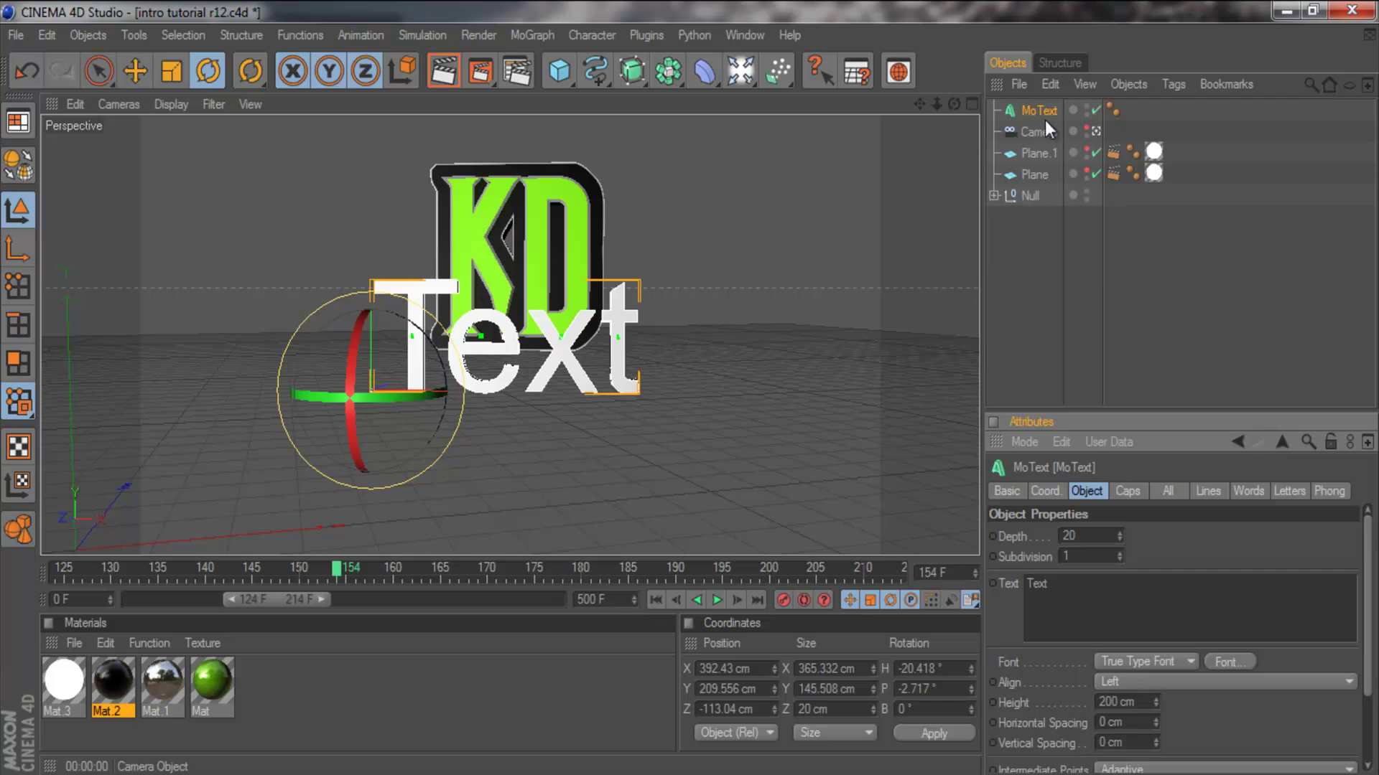
pyautogui.click(1088, 597)
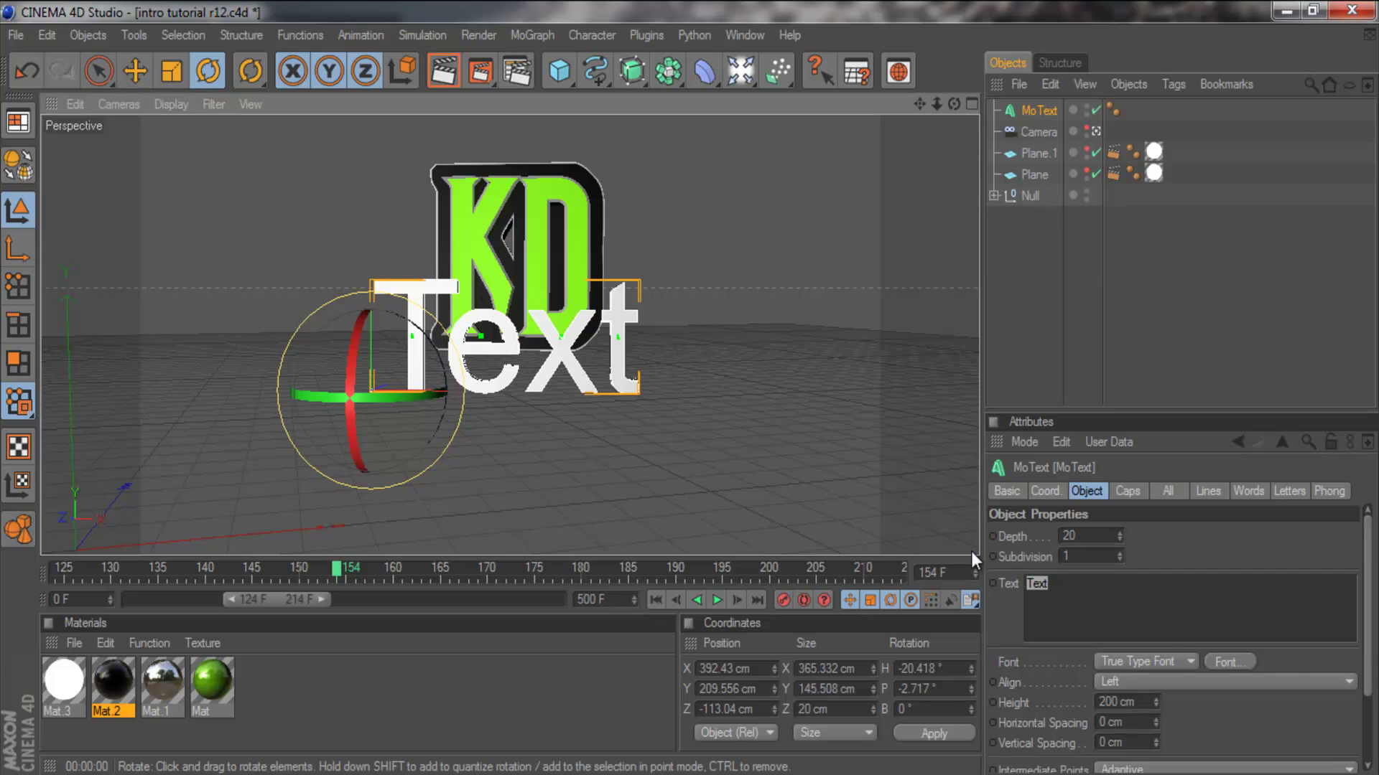
pyautogui.press('capslock')
pyautogui.press('k')
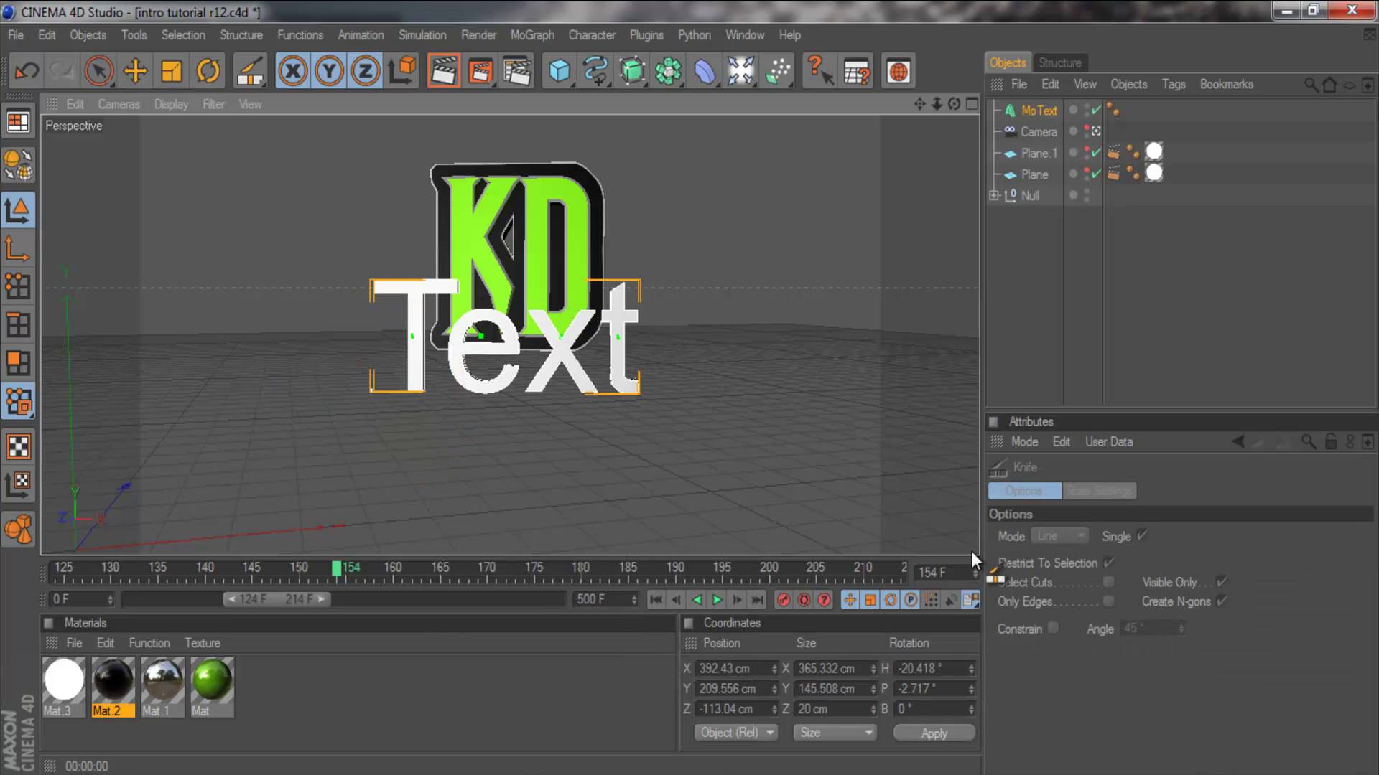
# Step: Finish entering 'KruzeDesigns' as the MoText's text
pyautogui.click(1046, 112)
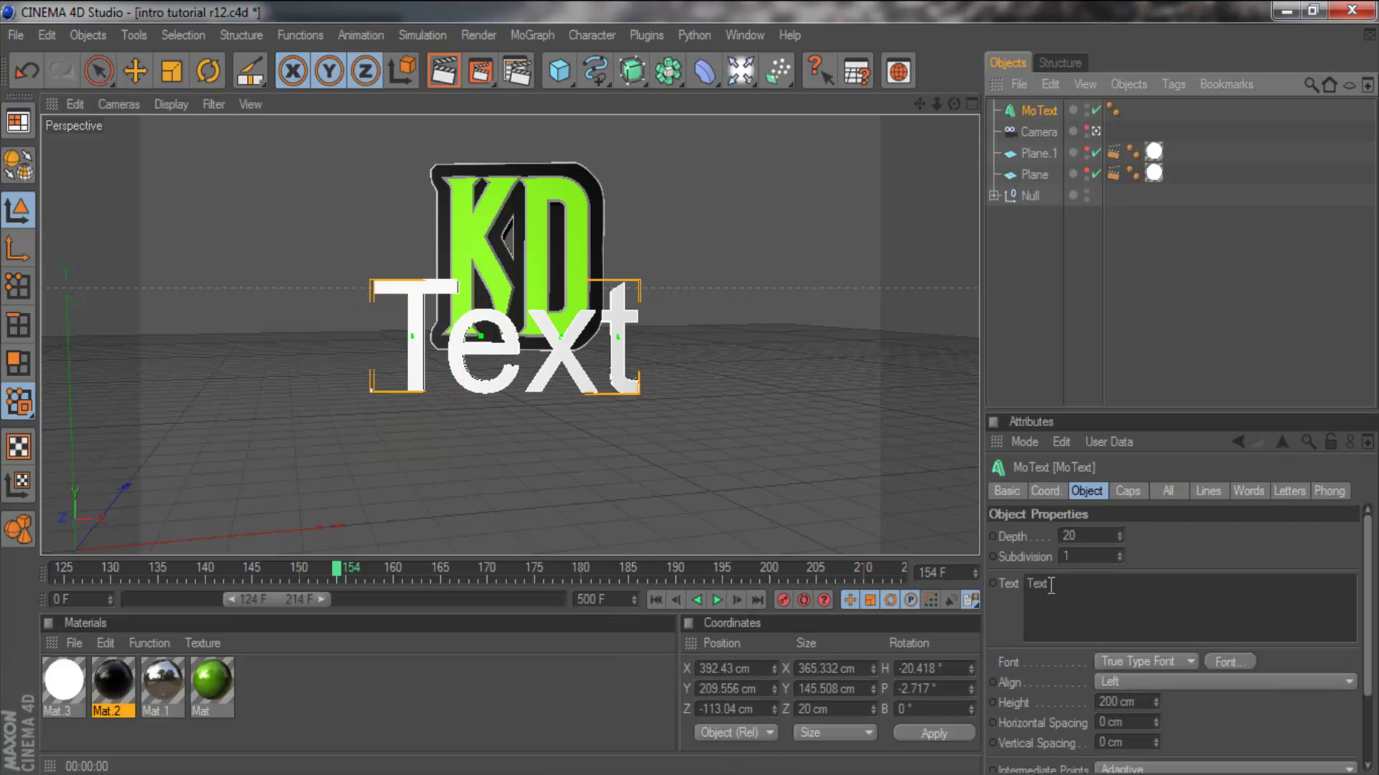
pyautogui.click(1051, 586)
pyautogui.press('capslock')
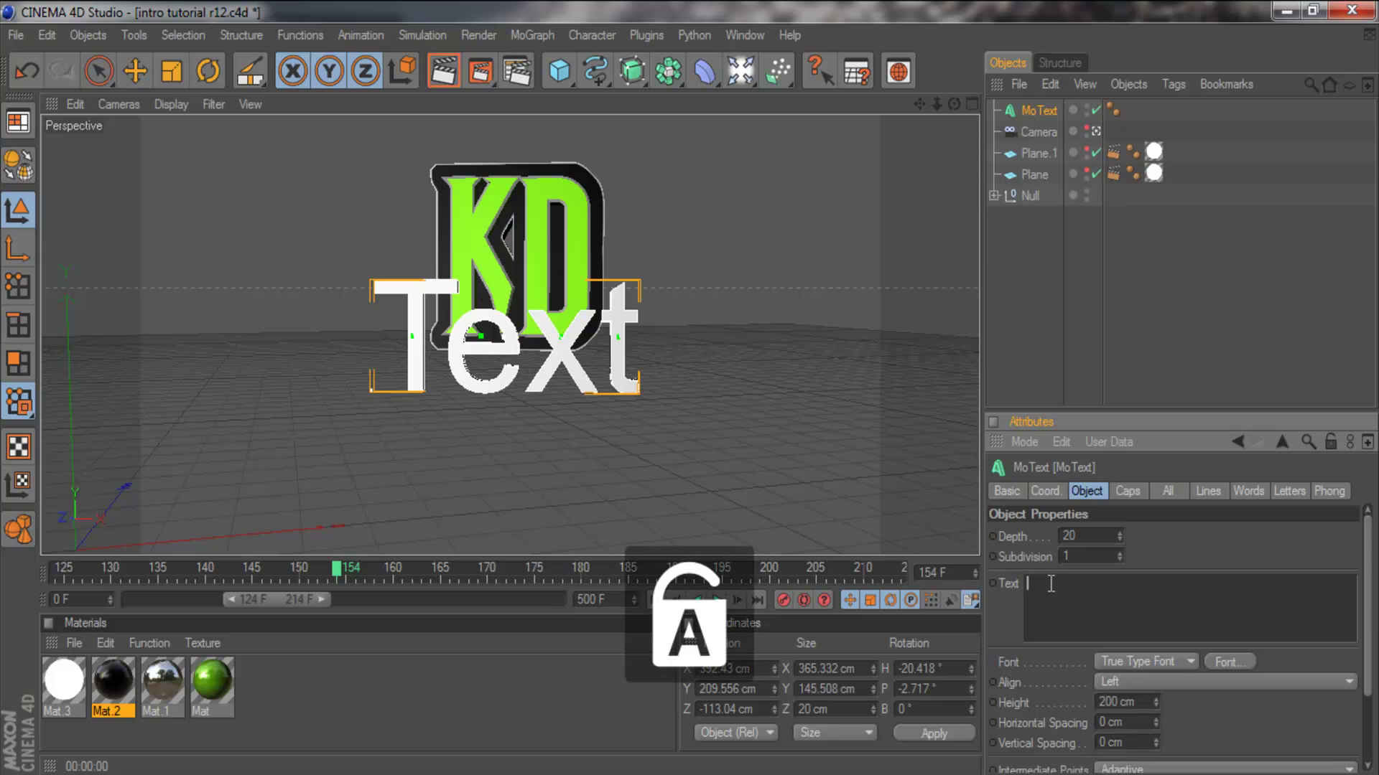
pyautogui.press('capslock')
pyautogui.press('capslock')
pyautogui.write('e')
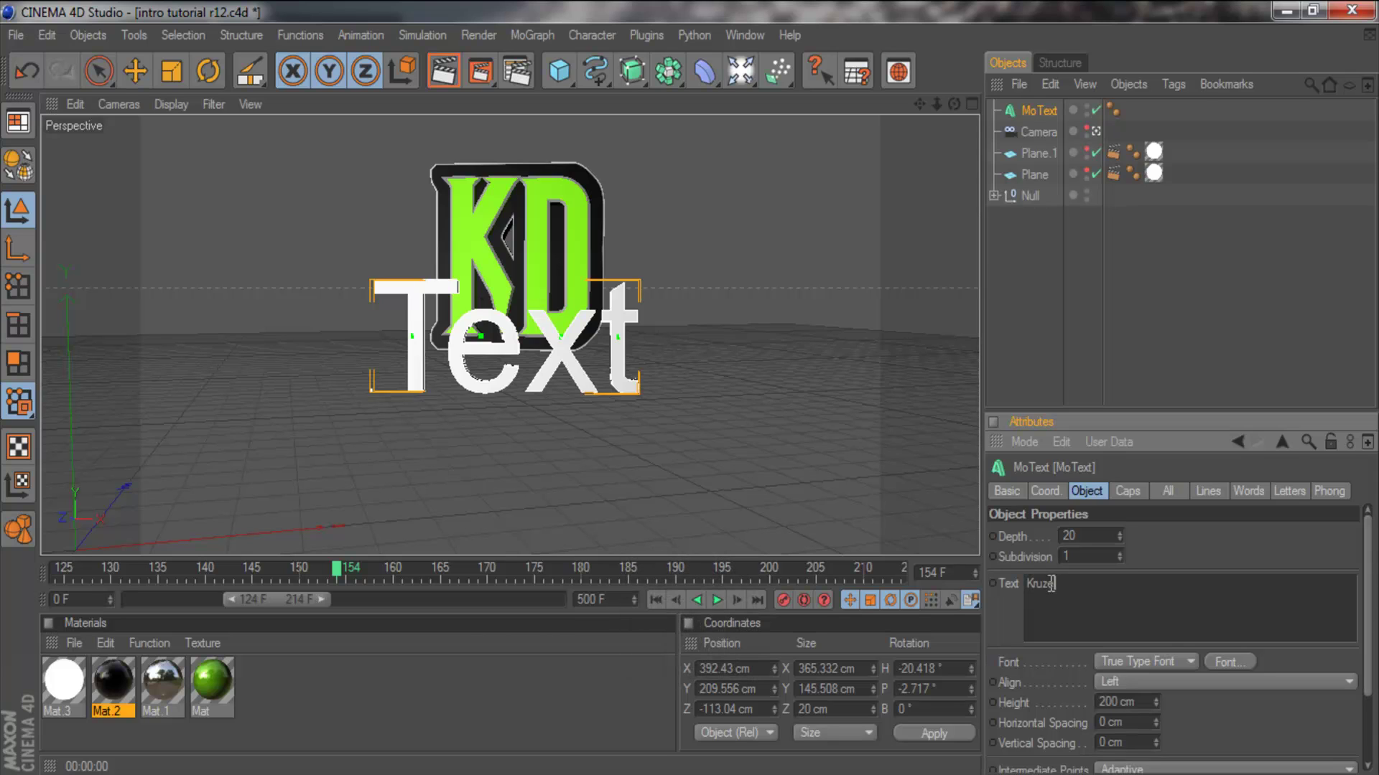
pyautogui.press('capslock')
pyautogui.write('D')
pyautogui.press('capslock')
pyautogui.write('esigns')
pyautogui.hotkey('ctrl', 'a')
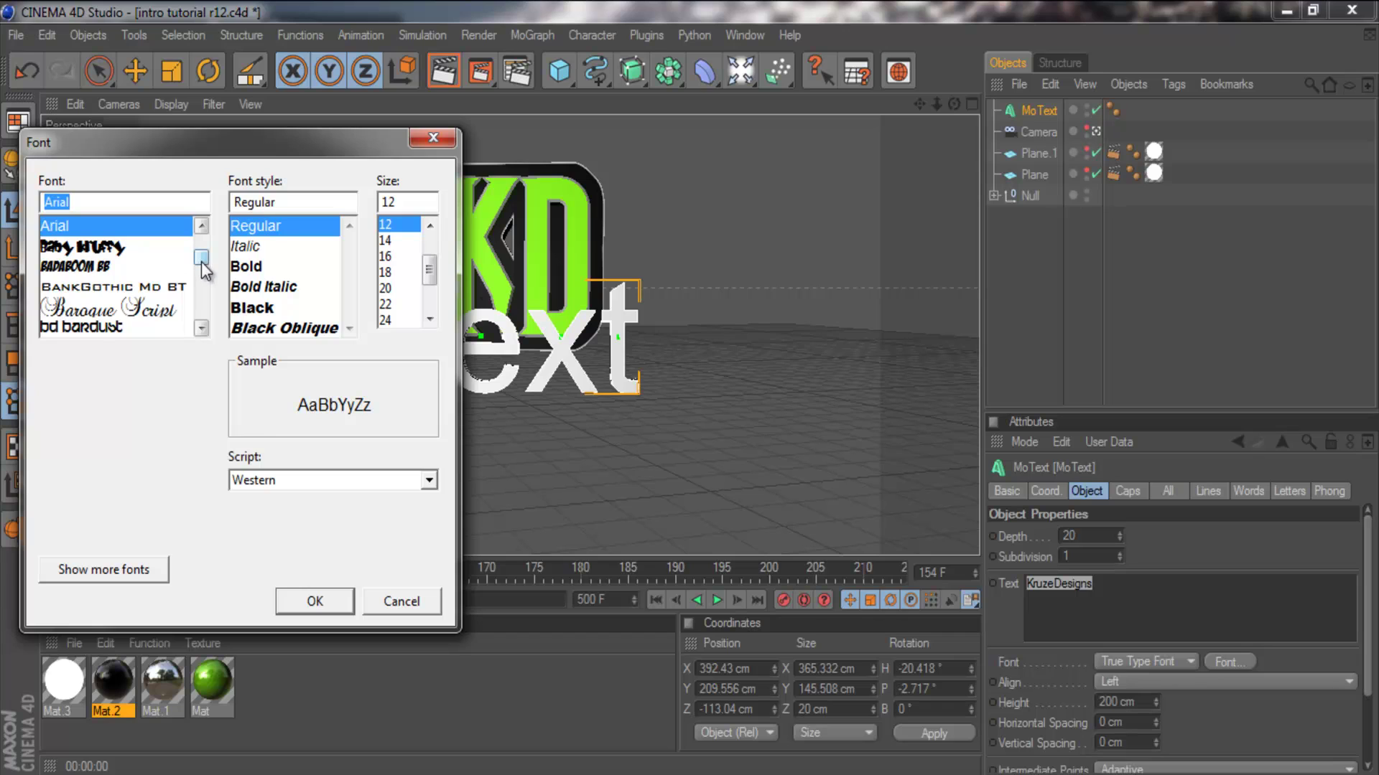
# Step: Set the MoText font to Haunting Attraction
pyautogui.moveTo(202, 262); pyautogui.dragTo(195, 311)
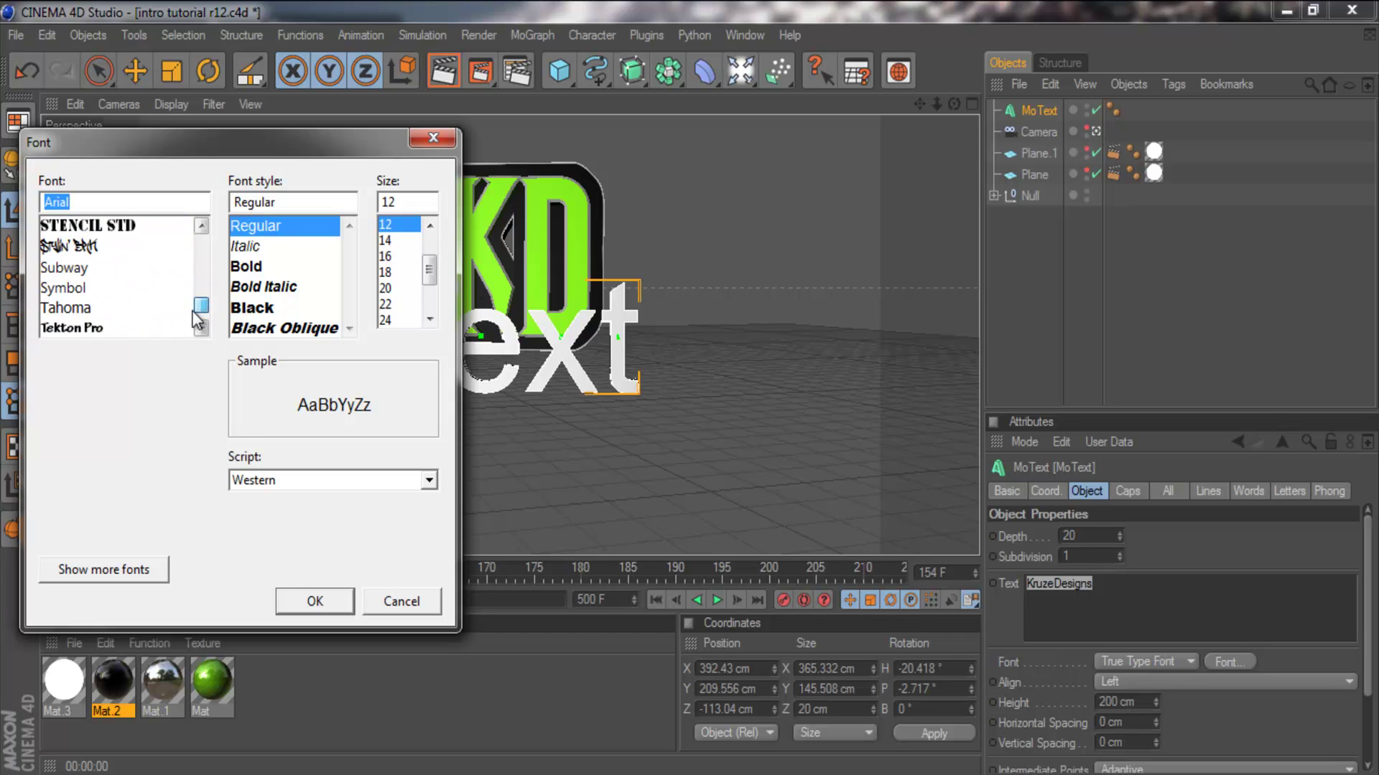
pyautogui.scroll(7, 168, 295)
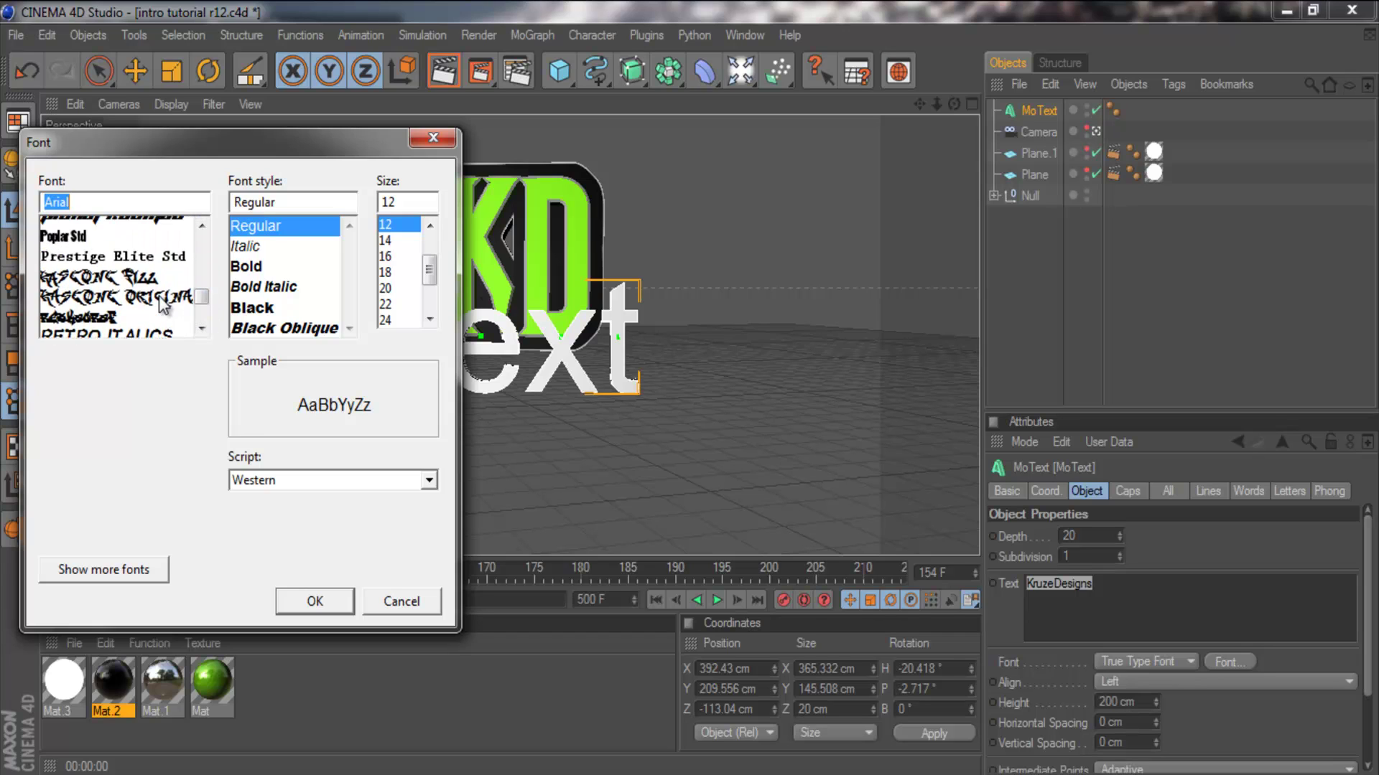
pyautogui.scroll(10, 160, 297)
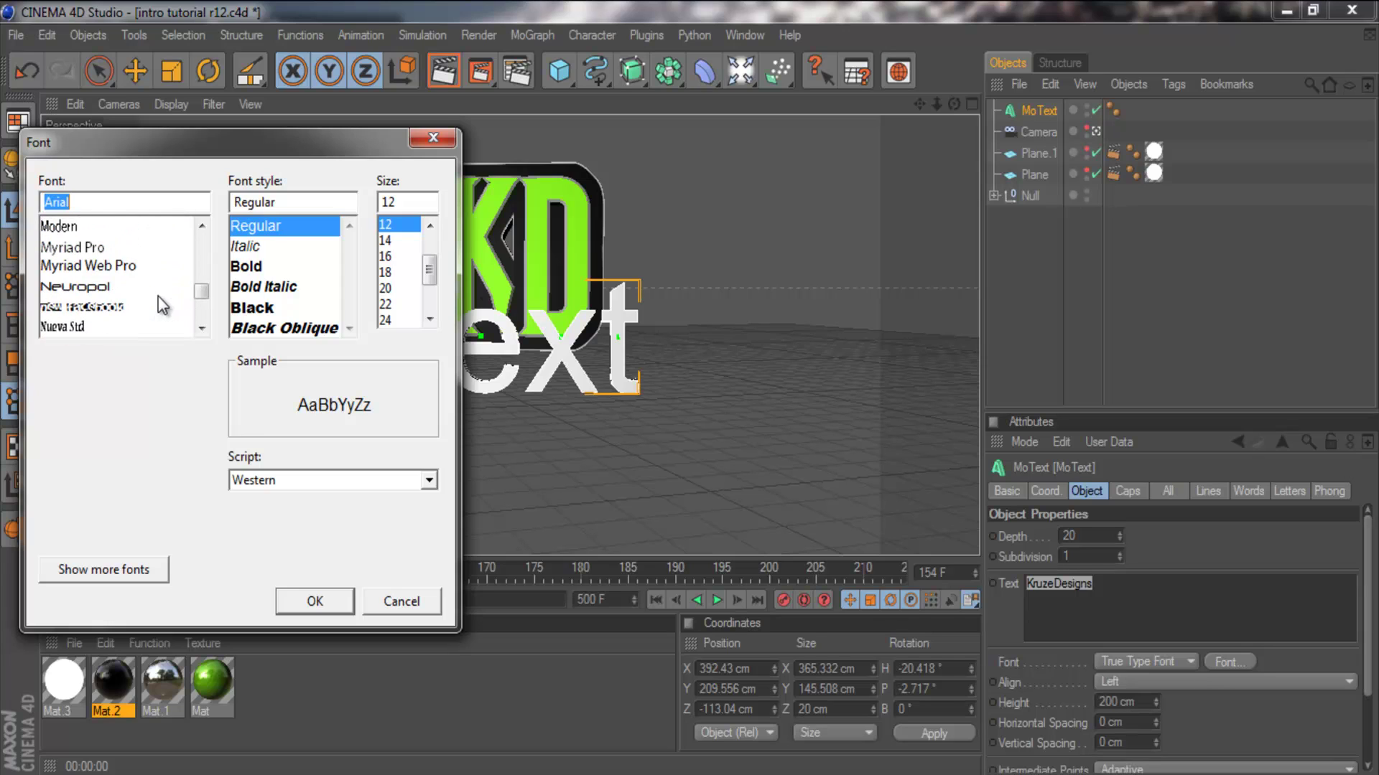
pyautogui.scroll(10, 158, 296)
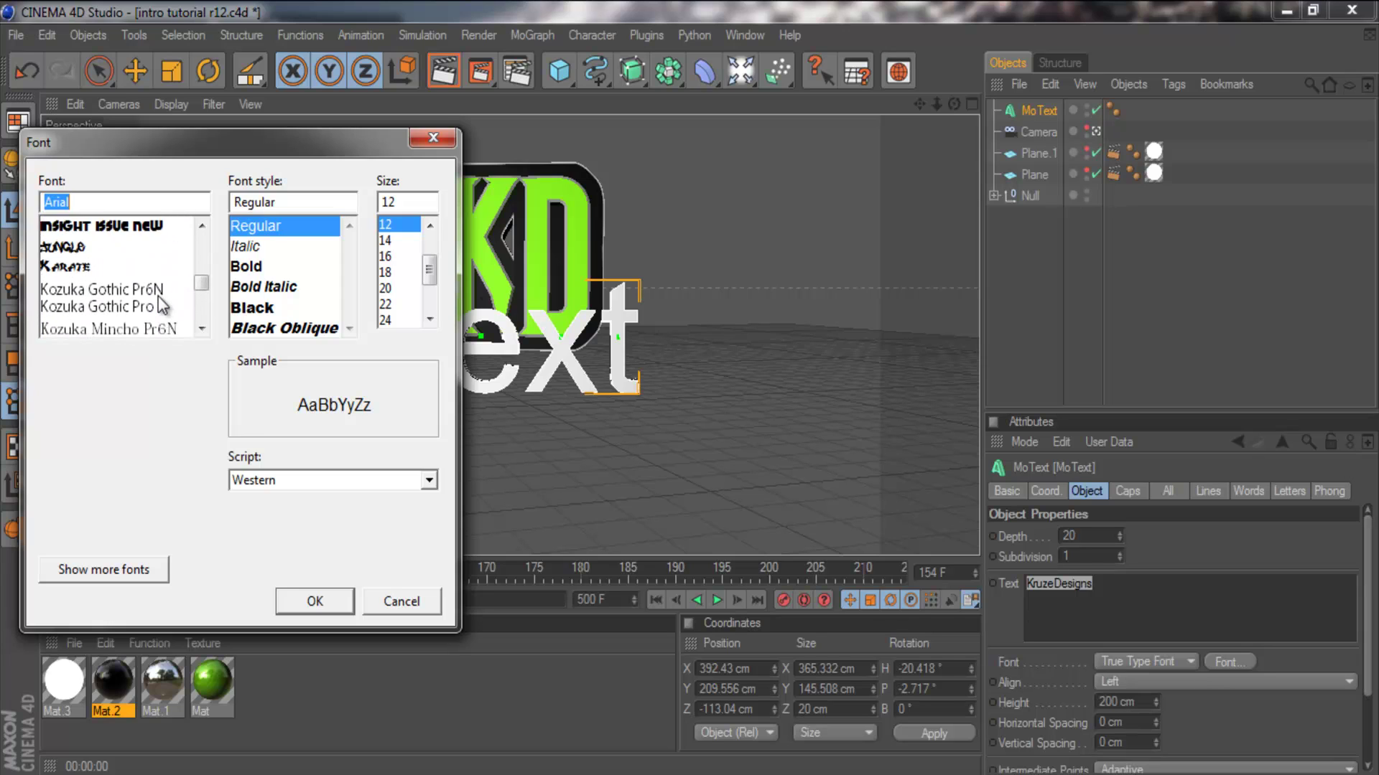
pyautogui.scroll(10, 158, 296)
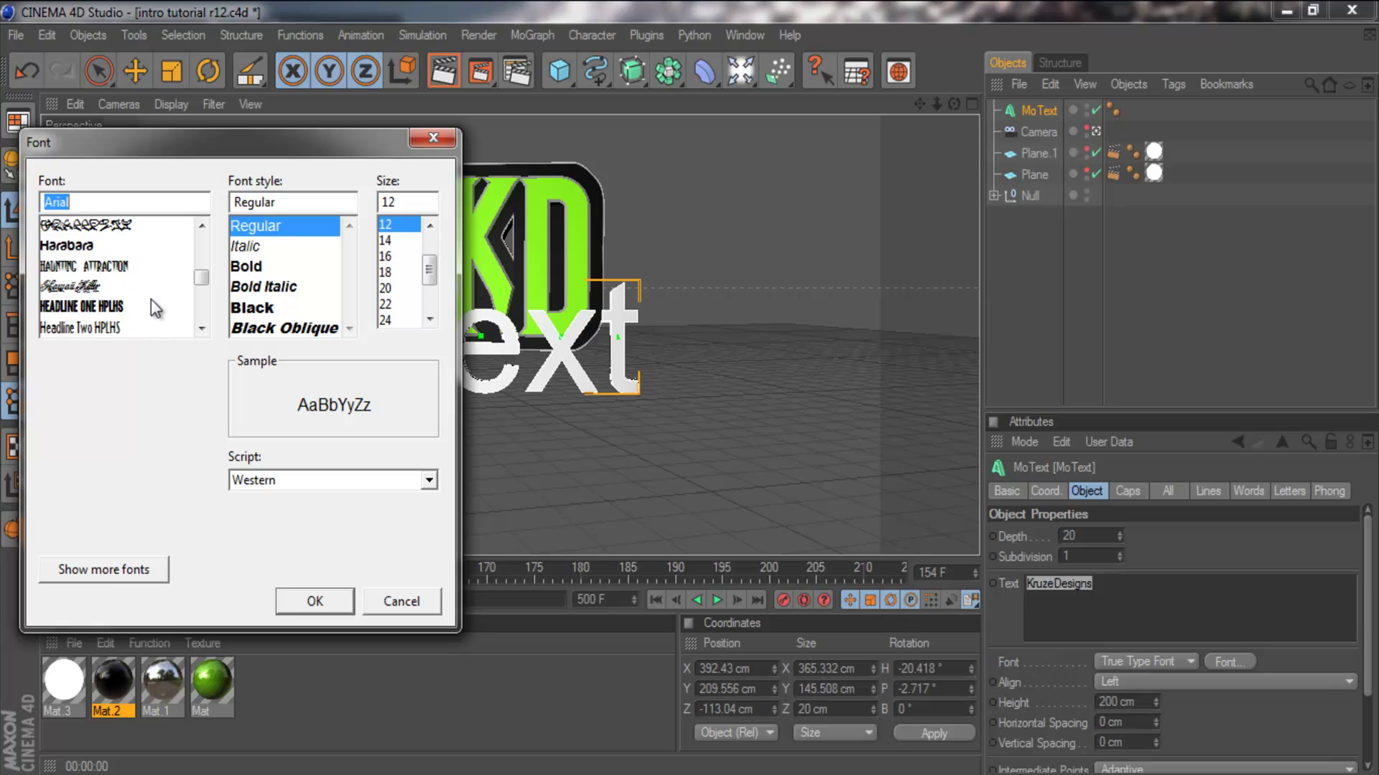
pyautogui.click(93, 265)
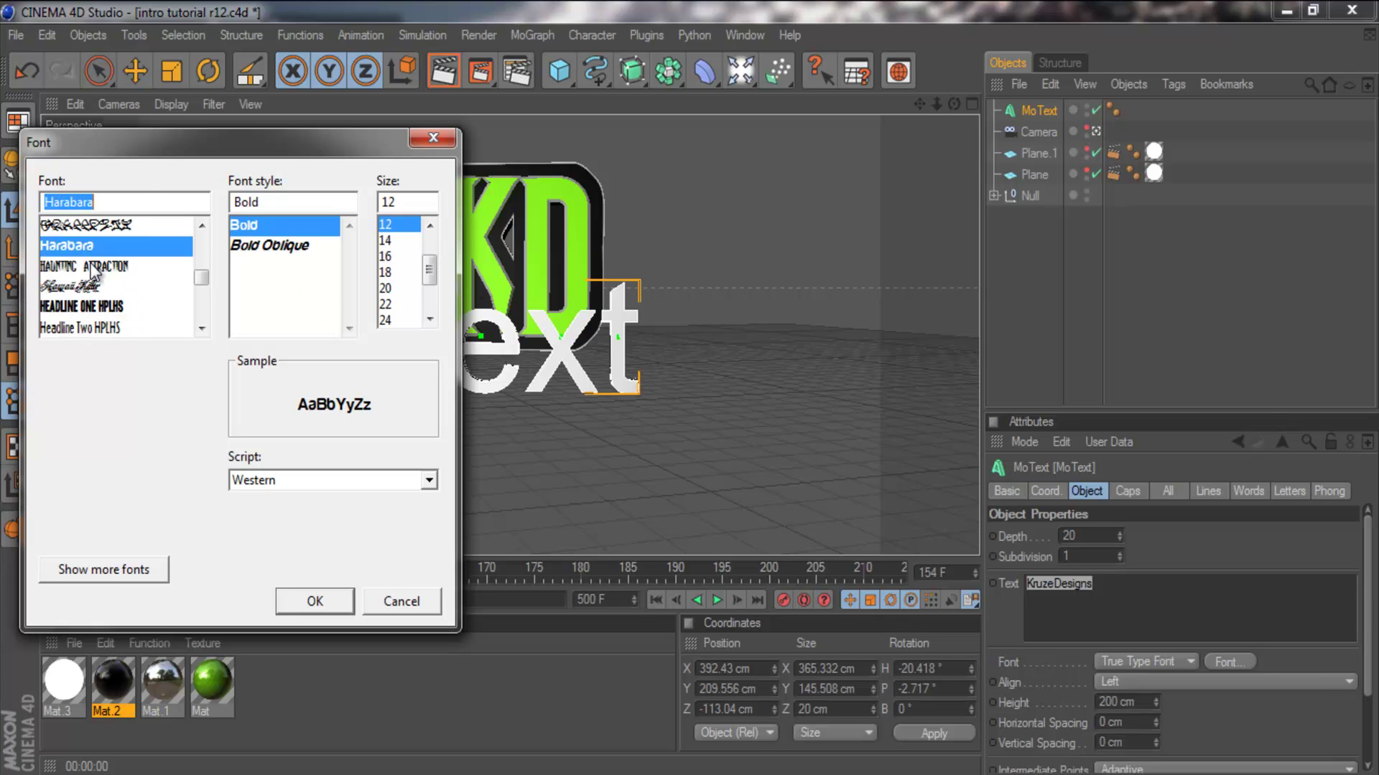
pyautogui.click(316, 601)
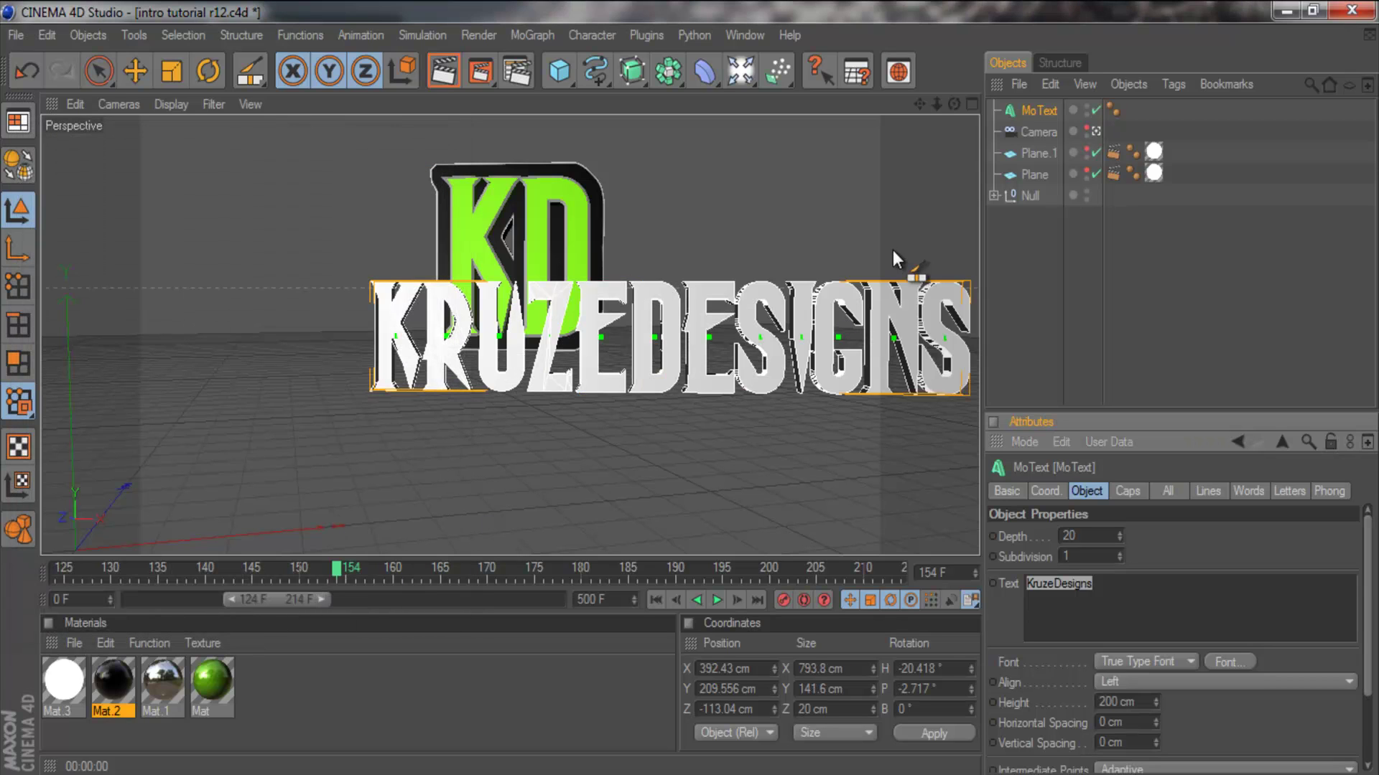
# Step: Switch the font style to Regular and reselect the MoText
pyautogui.click(1225, 662)
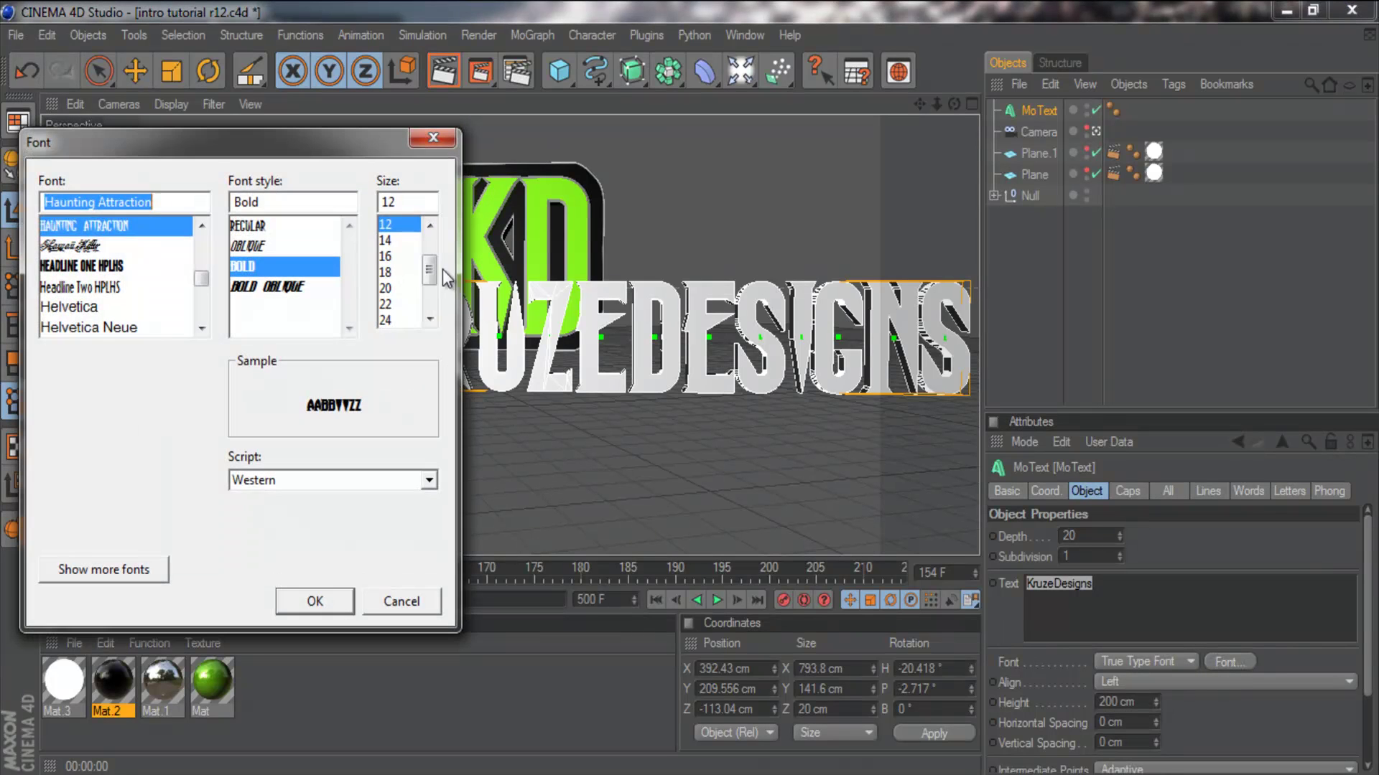
pyautogui.click(252, 226)
pyautogui.click(326, 602)
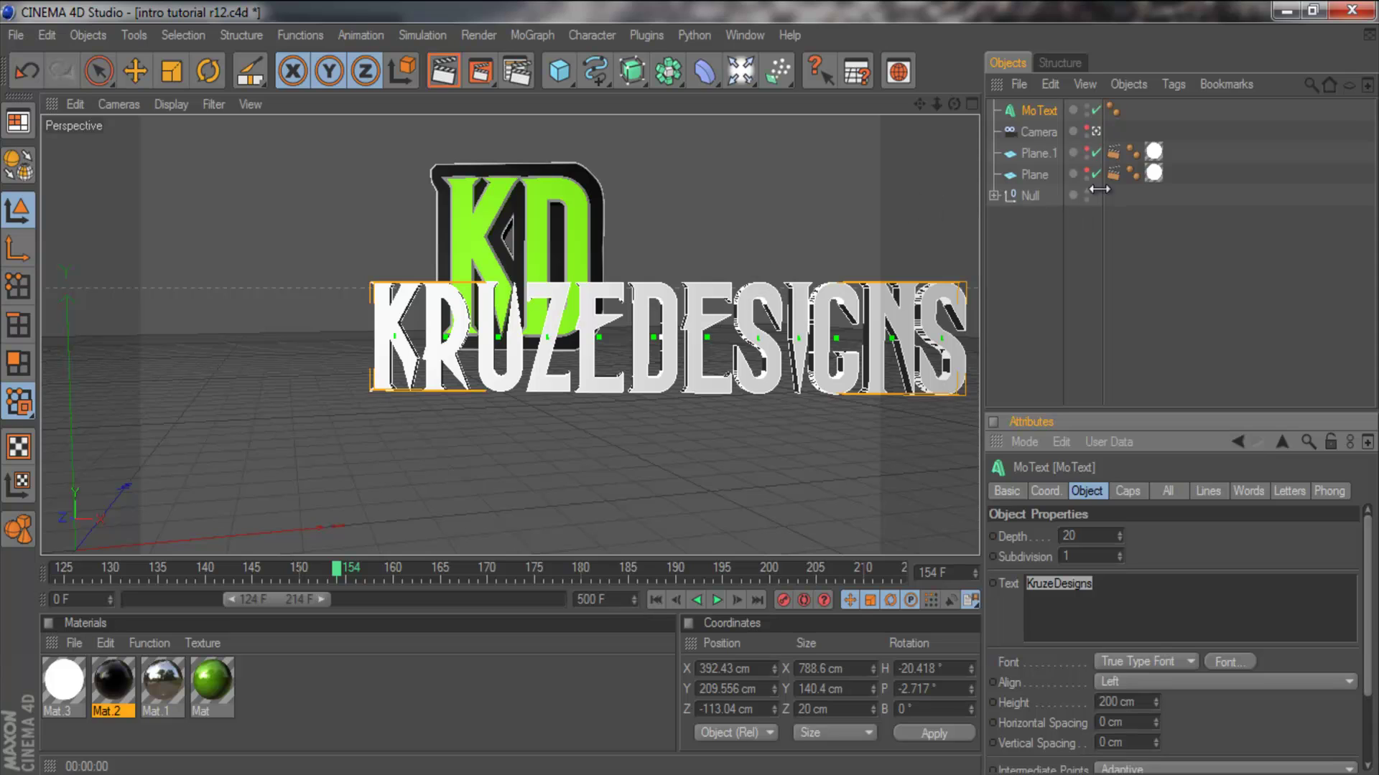
pyautogui.click(1040, 108)
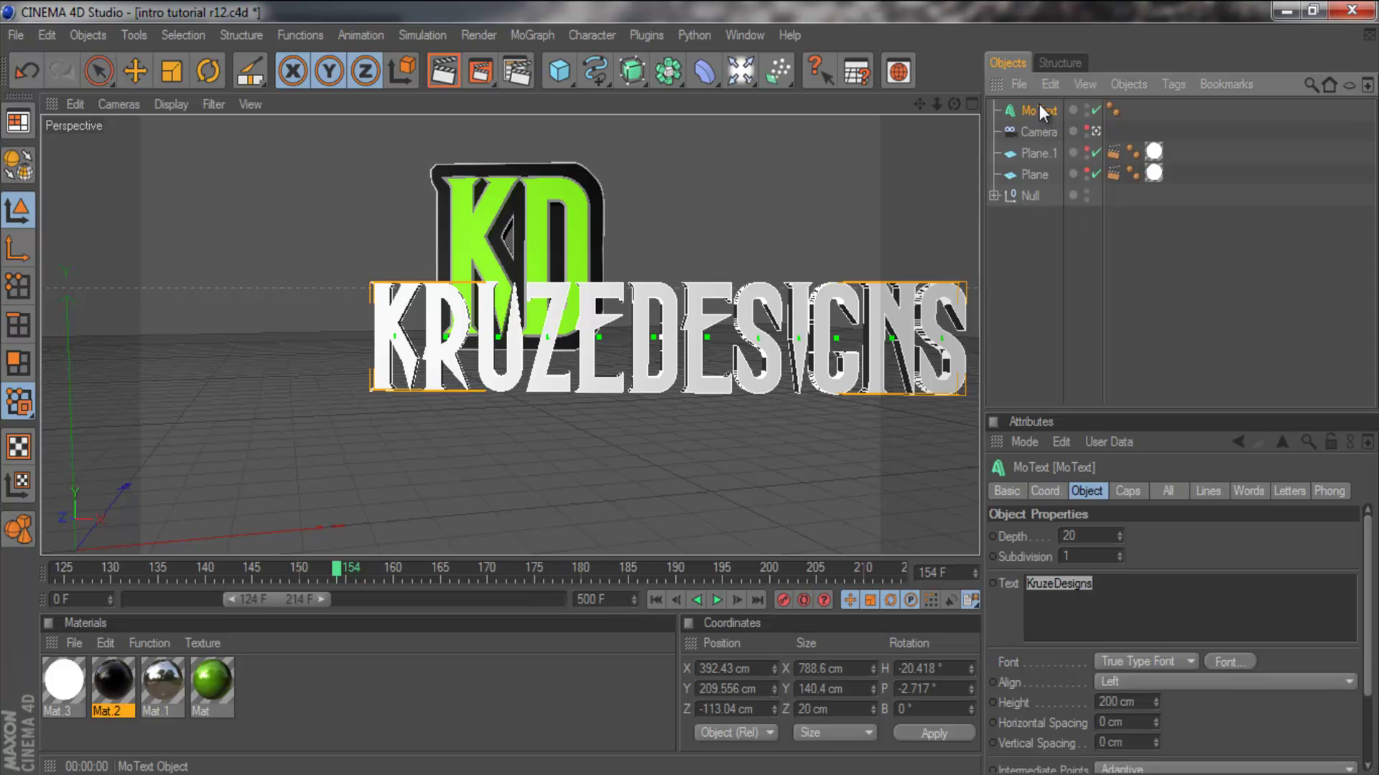
# Step: Move the KRUZEDESIGNS text down to Y 107.462 cm beneath the KD logo and render a preview
pyautogui.click(135, 71)
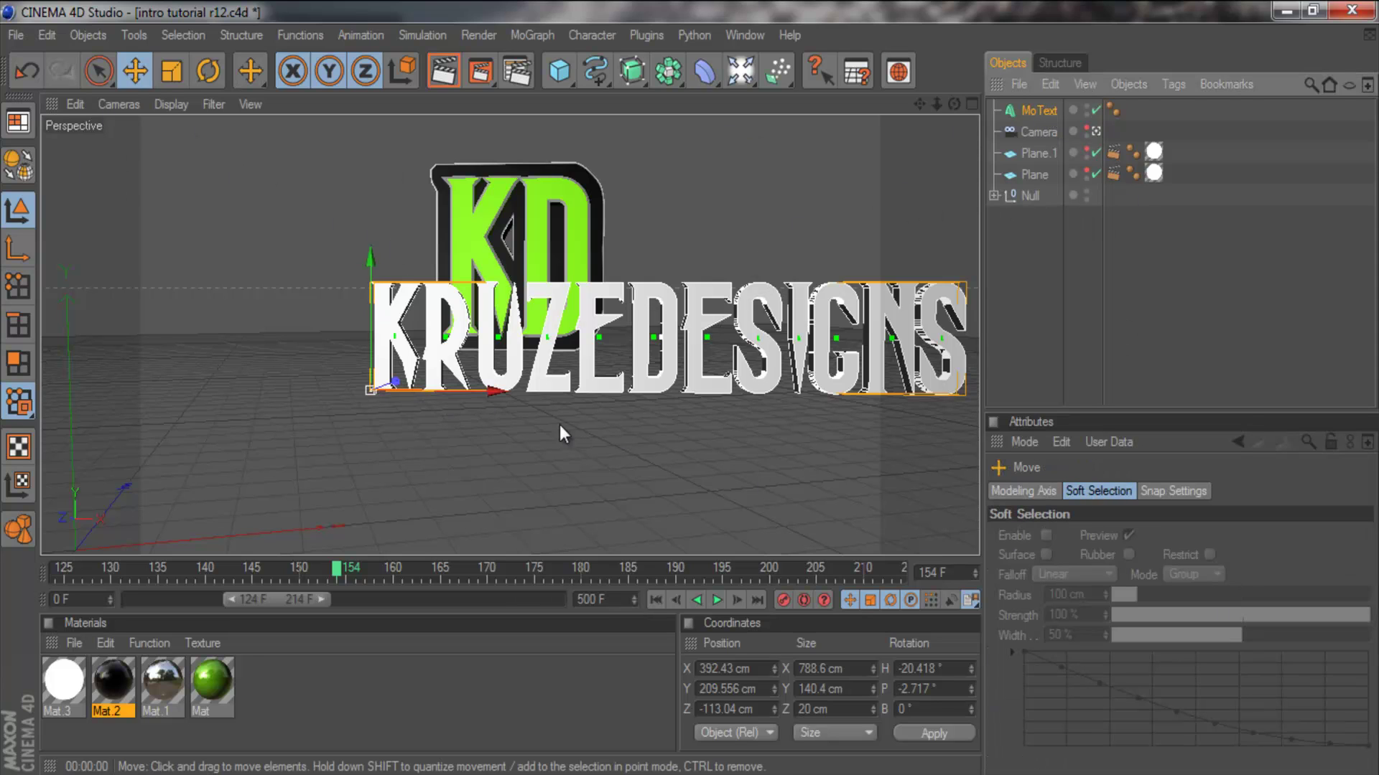
pyautogui.moveTo(671, 391)
pyautogui.mouseDown()
pyautogui.moveTo(711, 391)
pyautogui.moveTo(687, 390)
pyautogui.mouseUp()
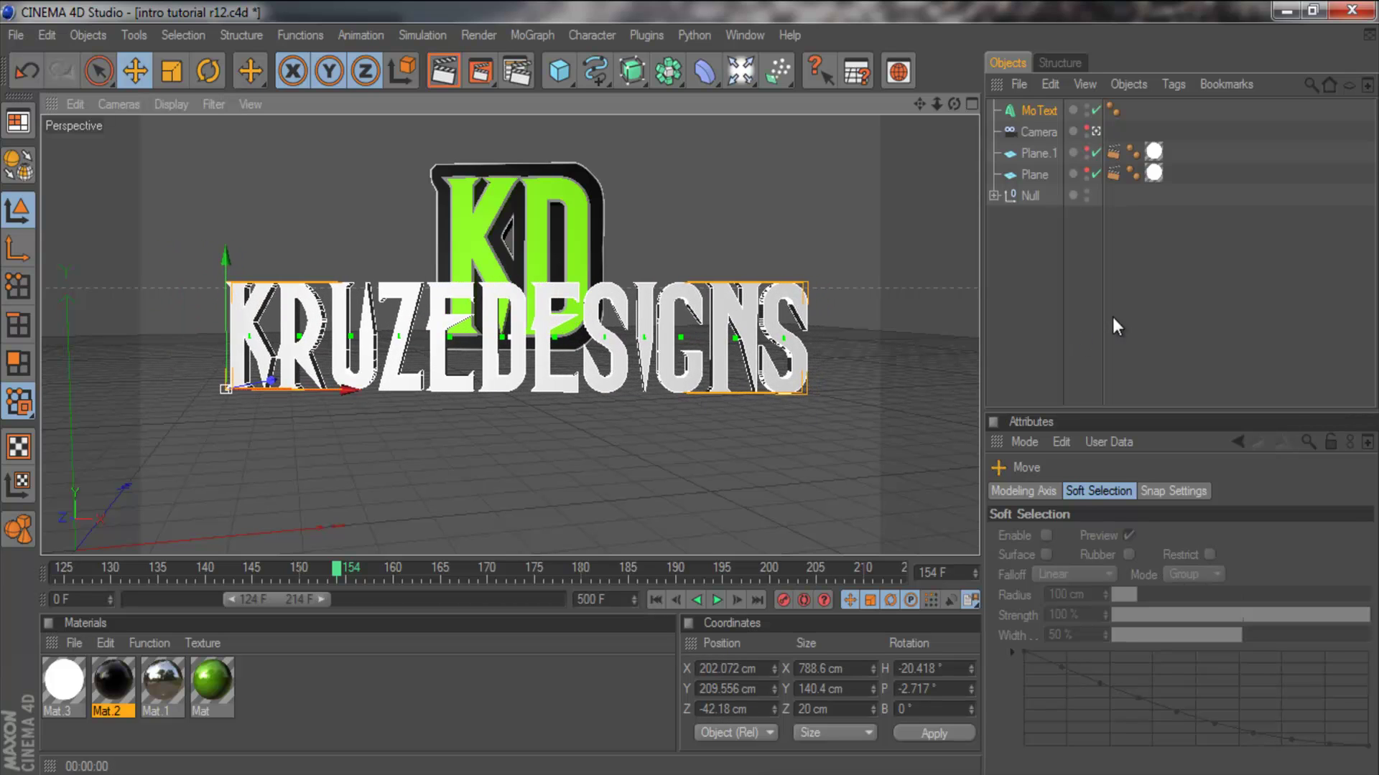
pyautogui.moveTo(239, 298); pyautogui.dragTo(689, 390)
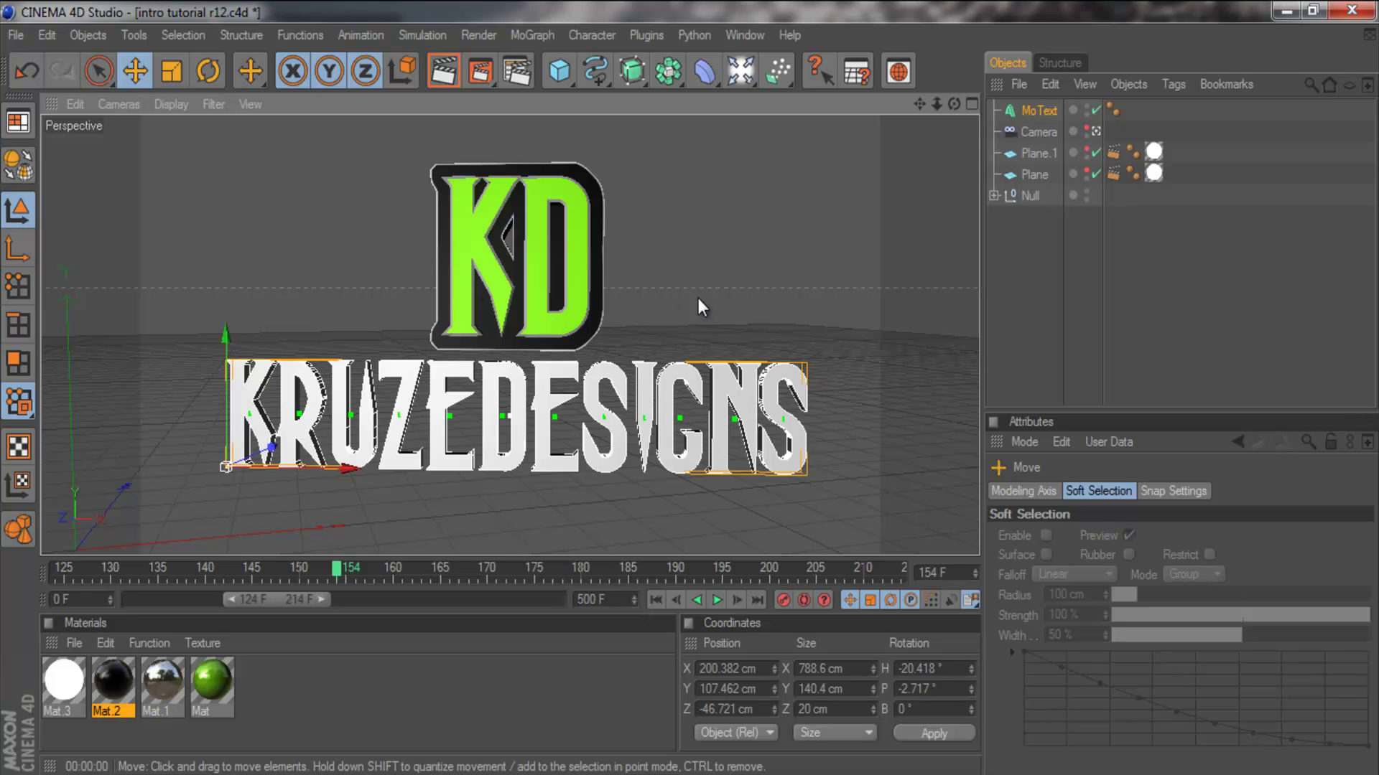
pyautogui.click(445, 75)
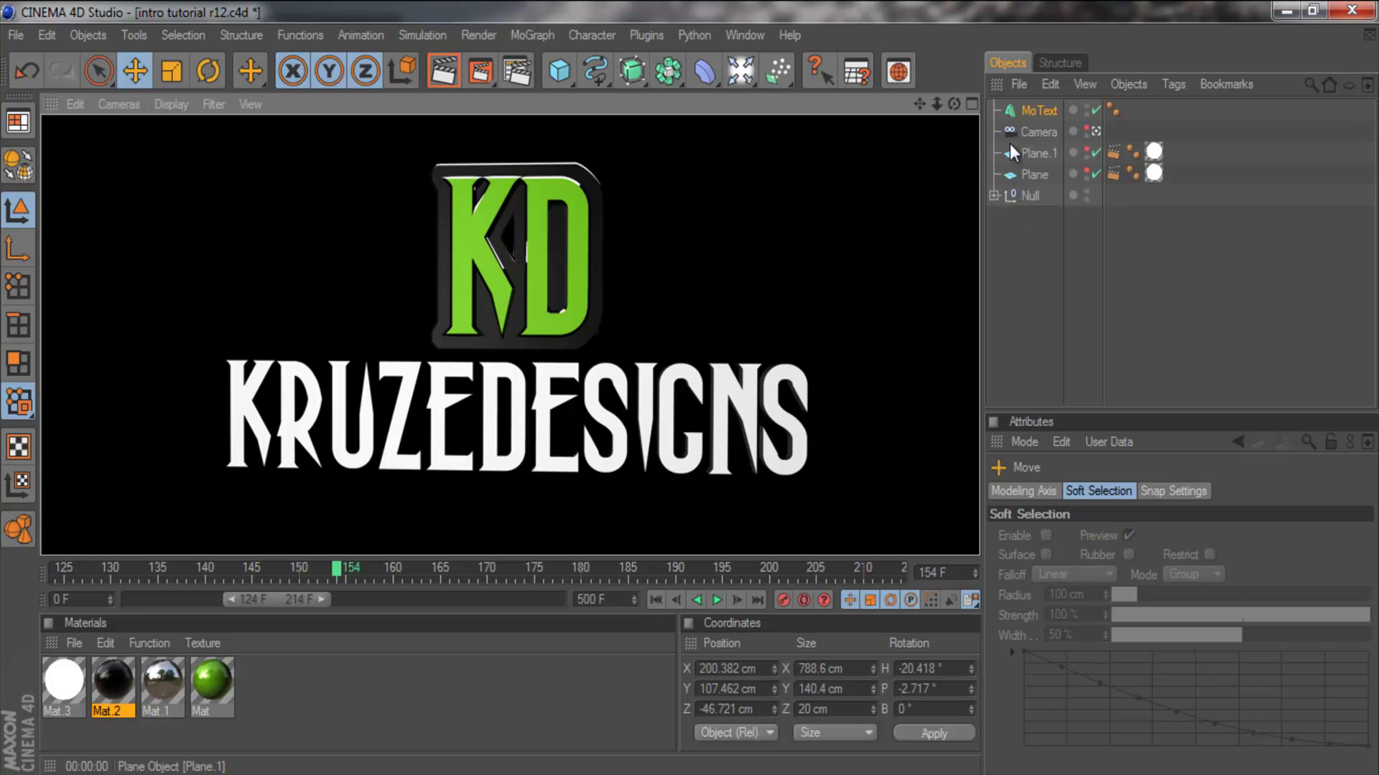
# Step: Give the MoText Fillet Caps at start and end with a 3 cm radius
pyautogui.click(1039, 110)
pyautogui.click(1127, 491)
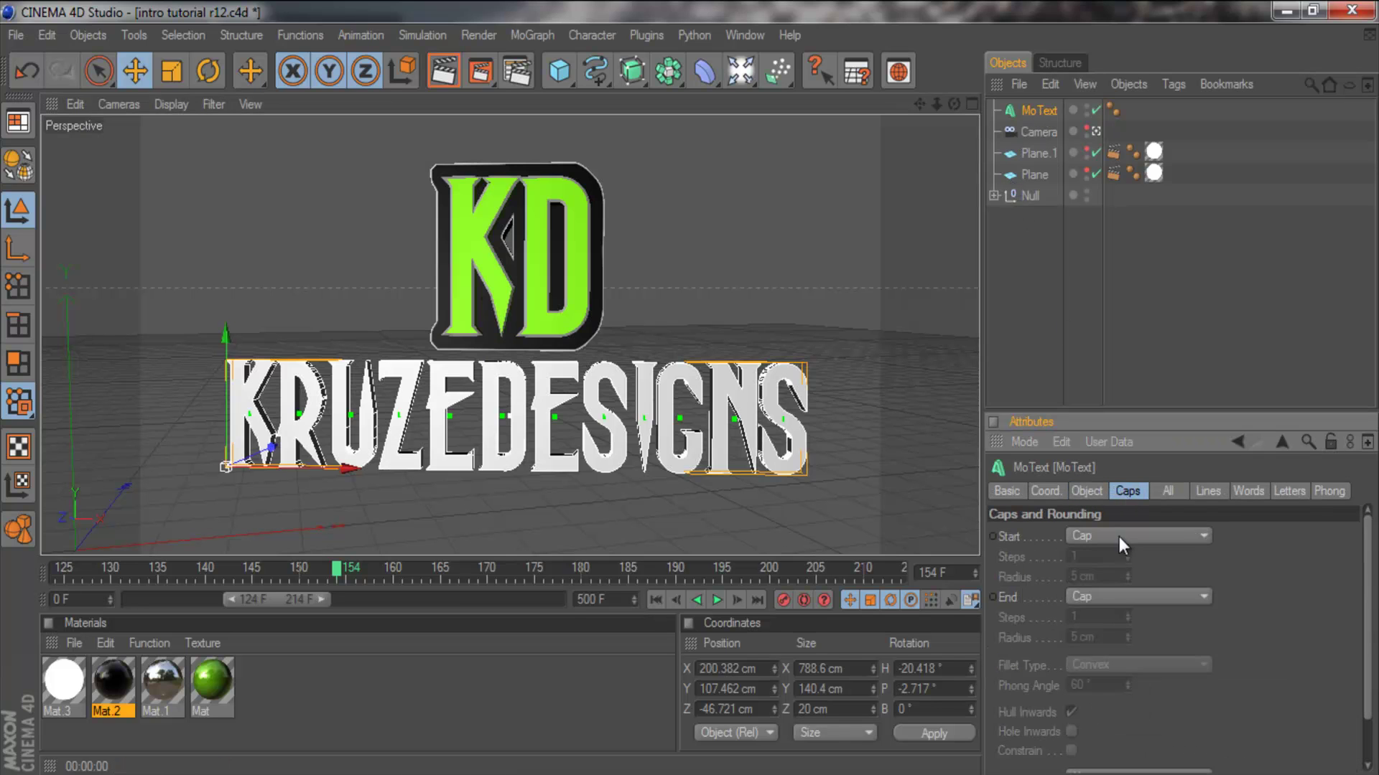
pyautogui.click(1119, 537)
pyautogui.click(1105, 614)
pyautogui.click(1099, 597)
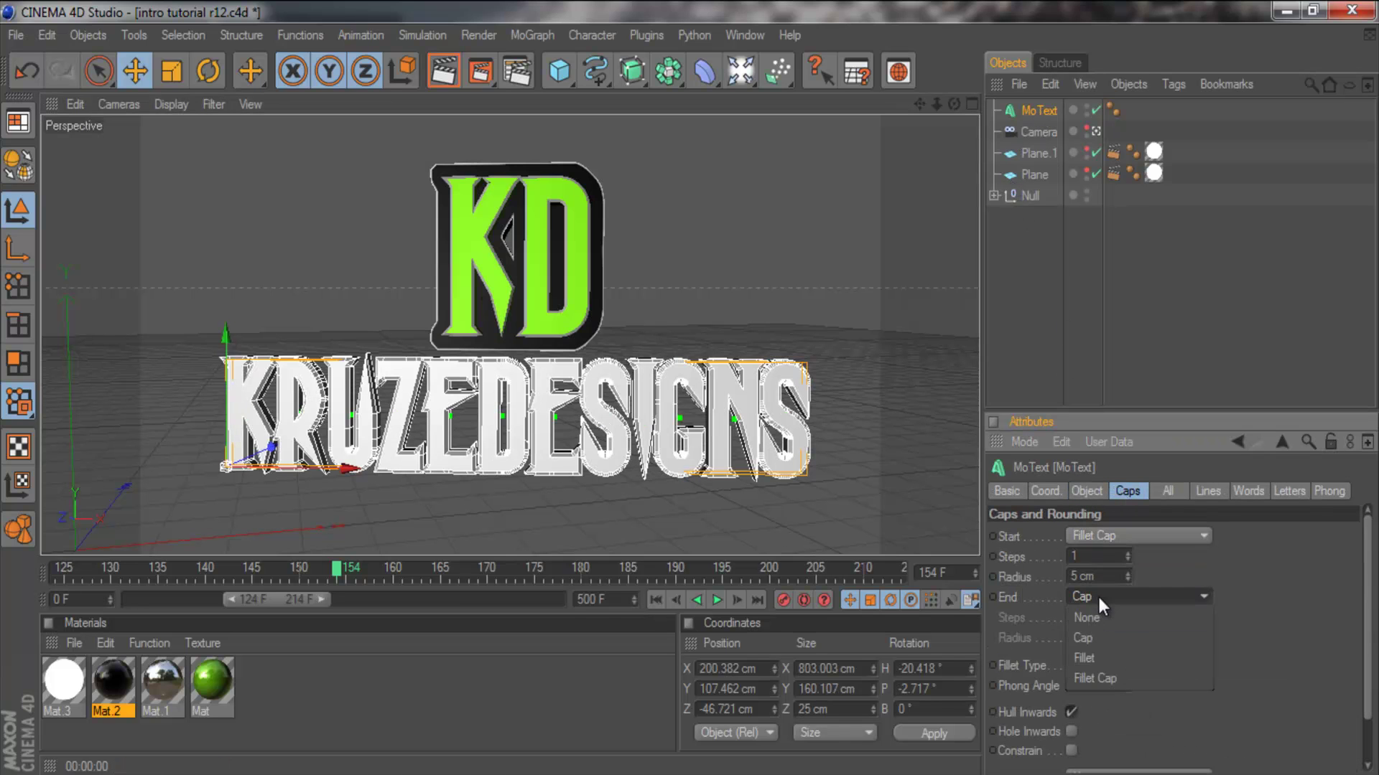
pyautogui.click(1107, 675)
pyautogui.doubleClick(1099, 576)
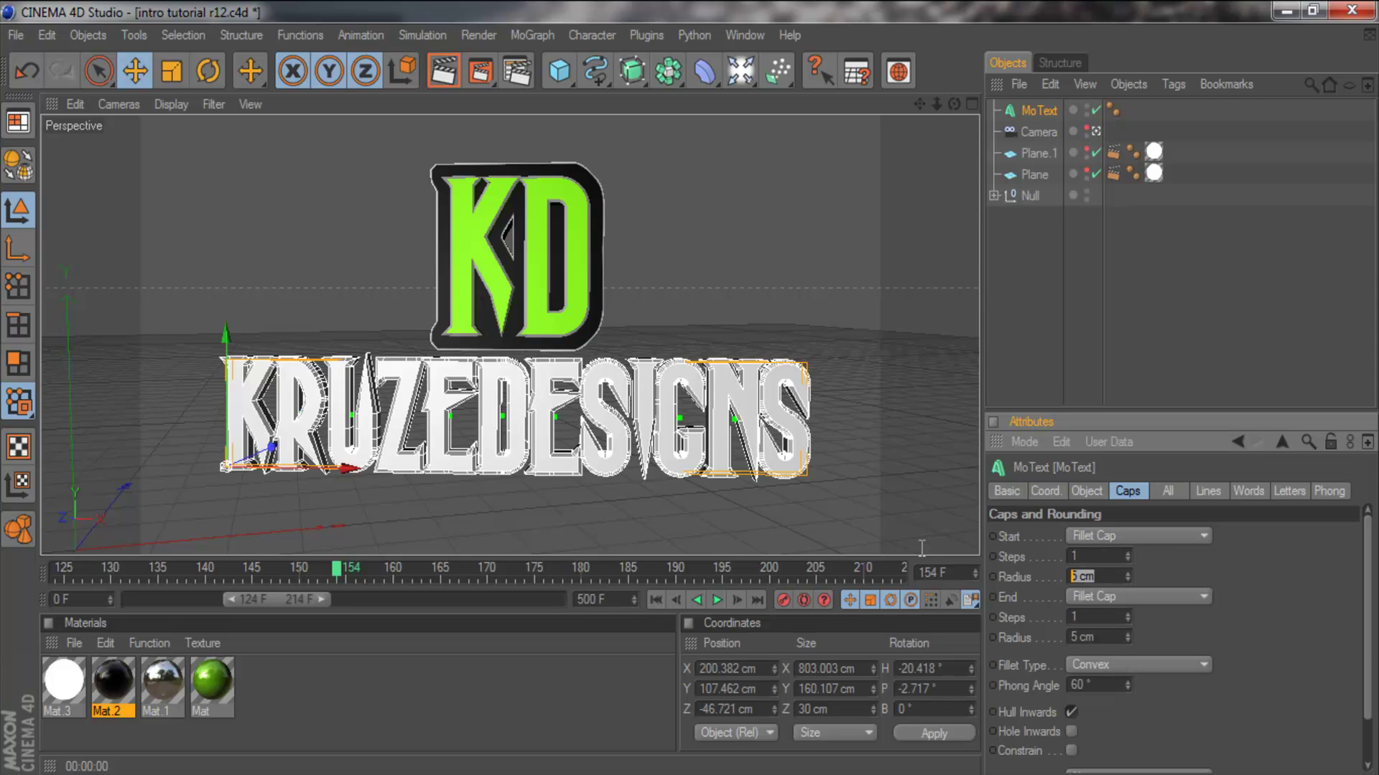
pyautogui.write('33')
pyautogui.press('Return')
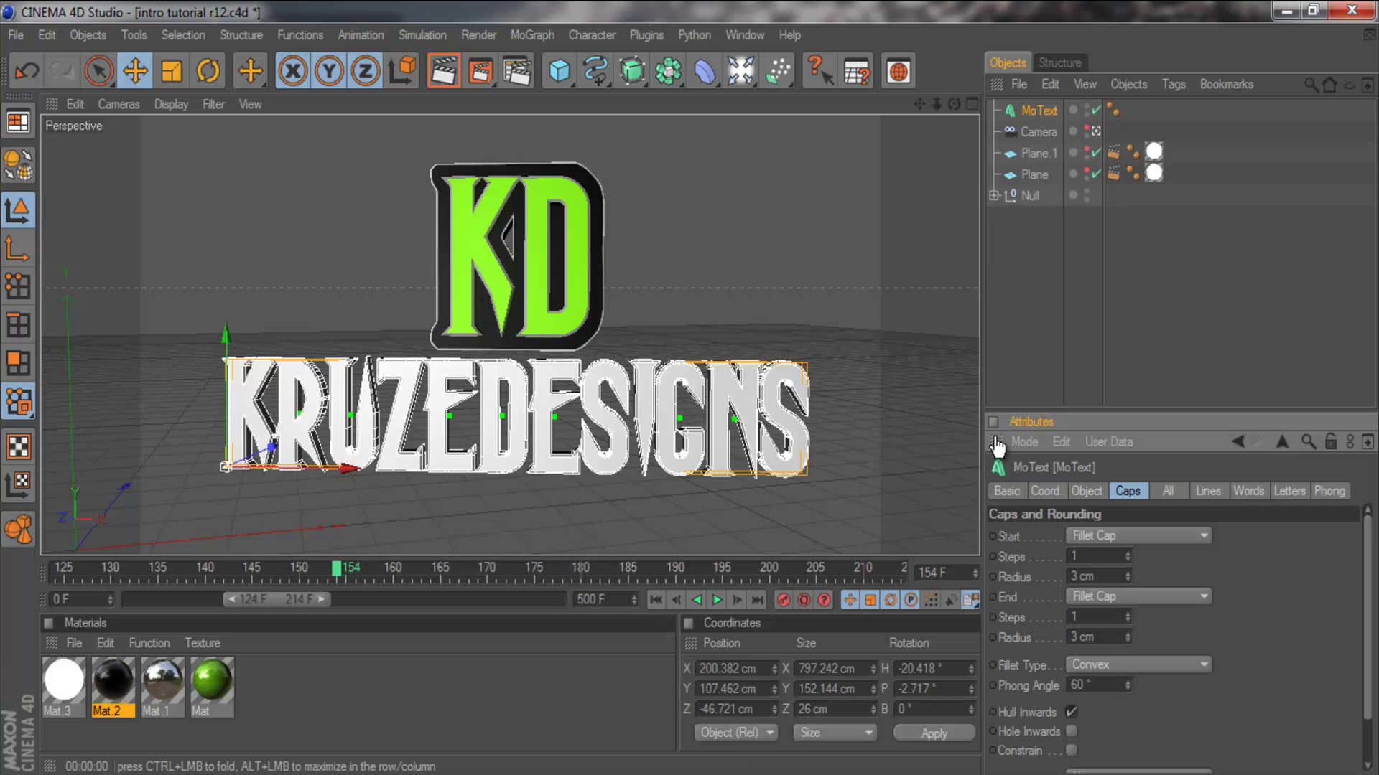
# Step: Raise the text's extrusion depth to 40 and return to the camera view
pyautogui.click(1105, 492)
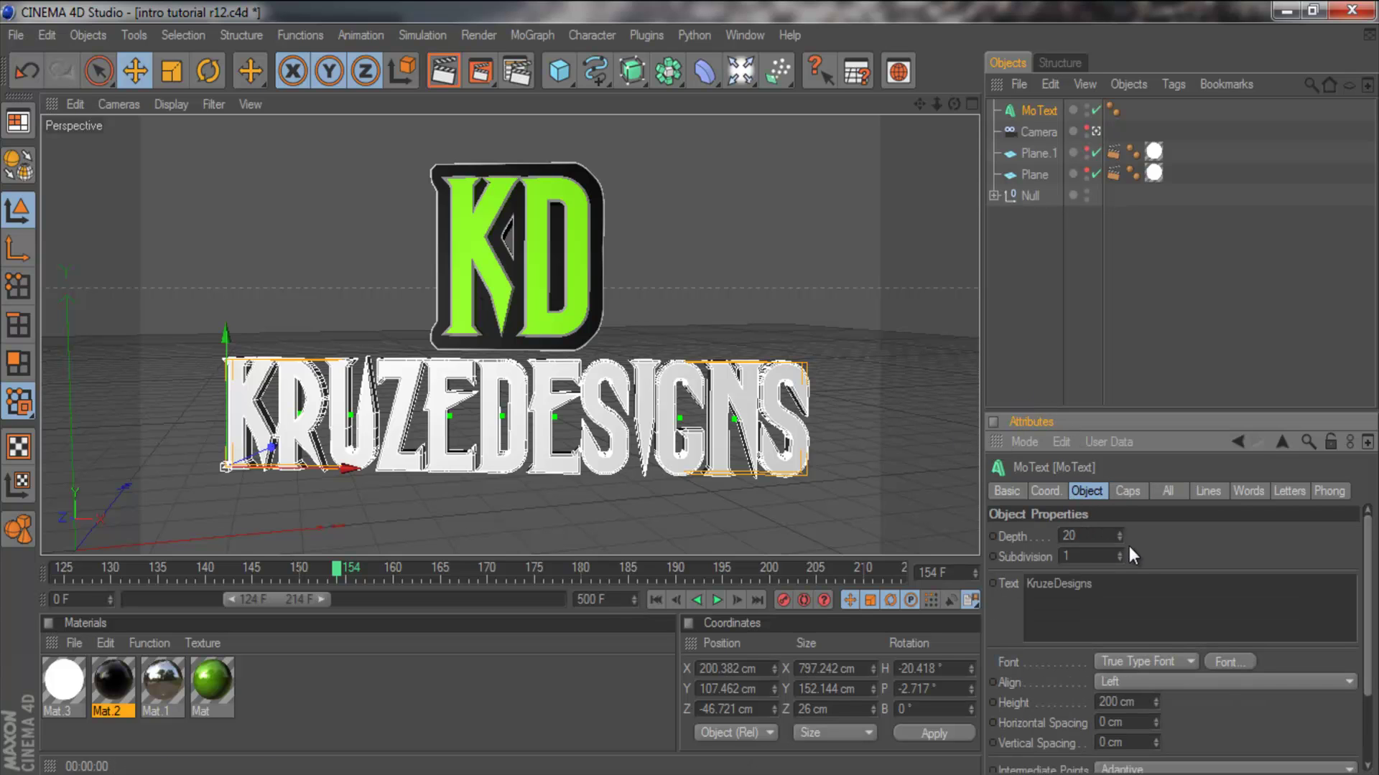
pyautogui.click(1096, 131)
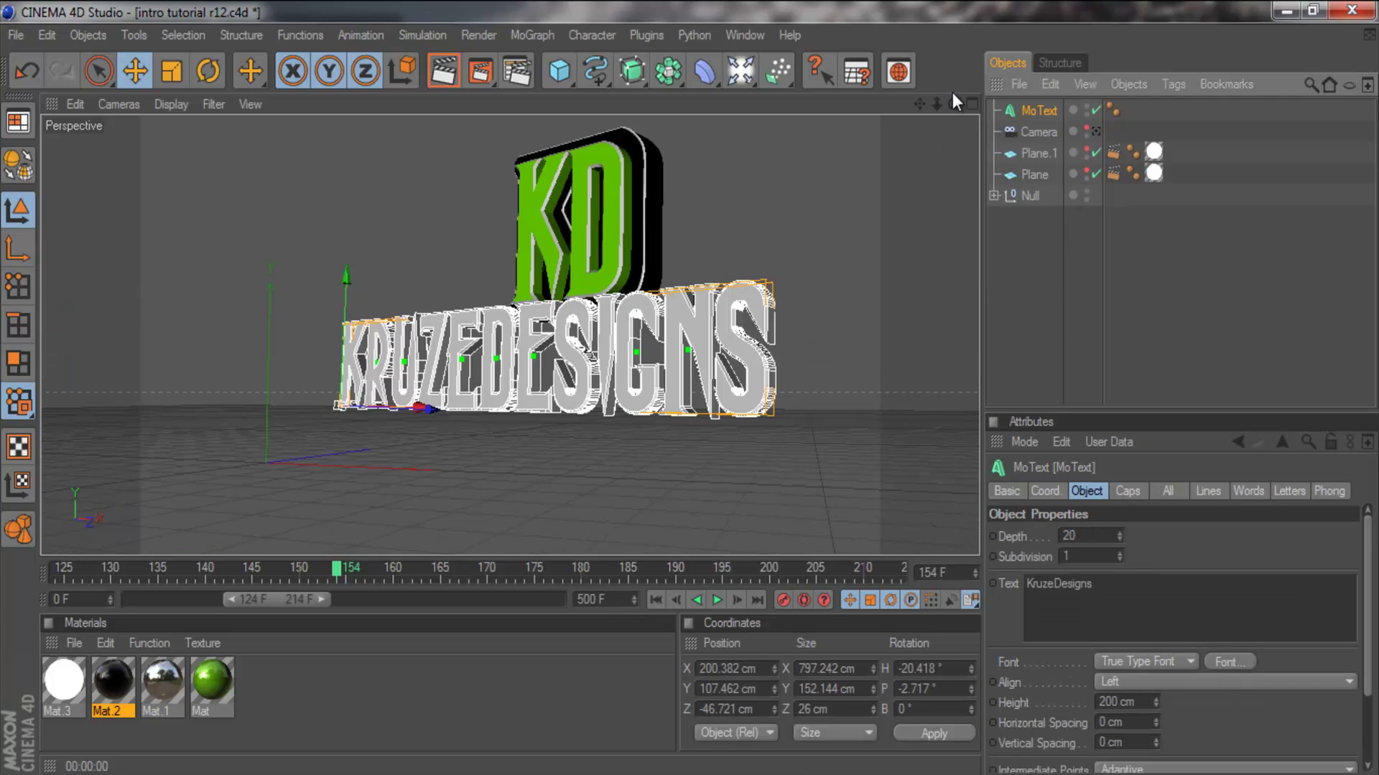
pyautogui.moveTo(953, 104); pyautogui.dragTo(1012, 393)
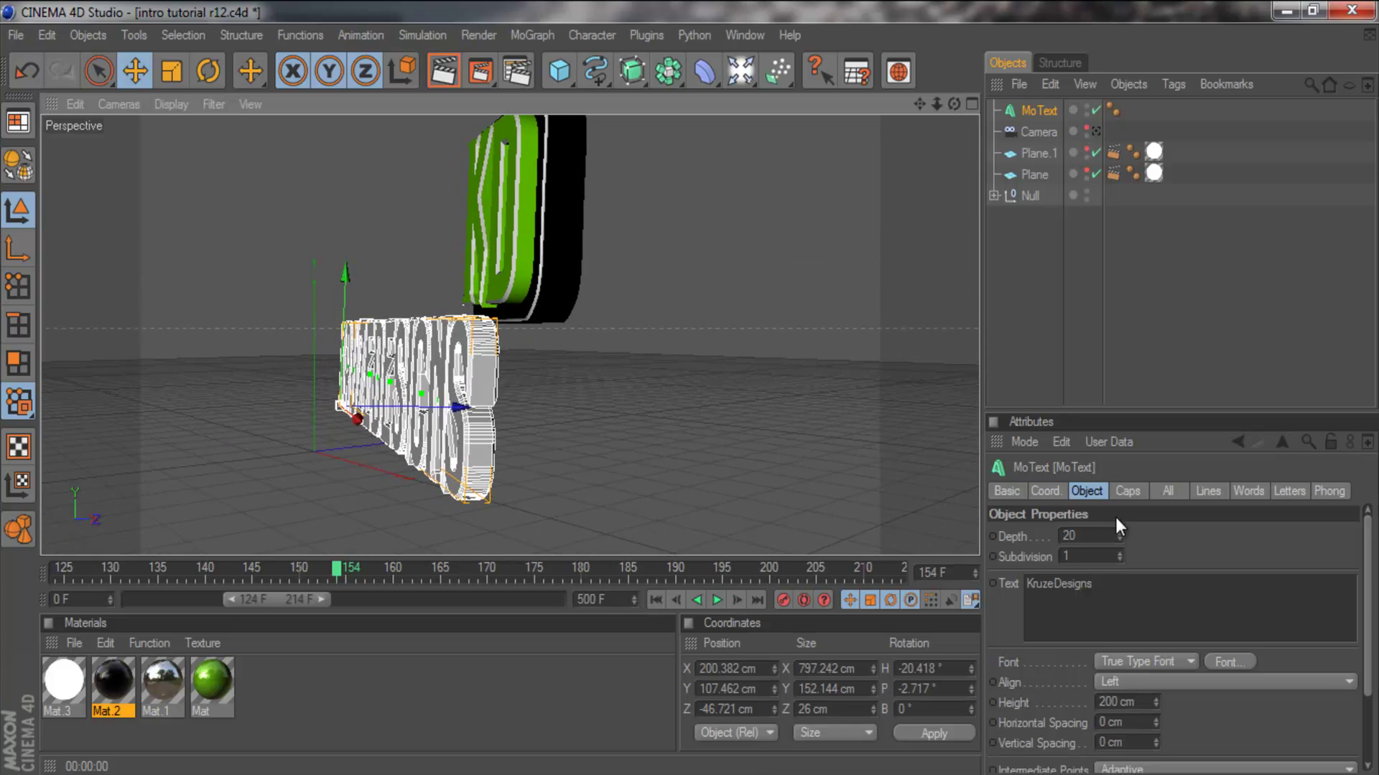
pyautogui.moveTo(1122, 537); pyautogui.dragTo(1119, 536)
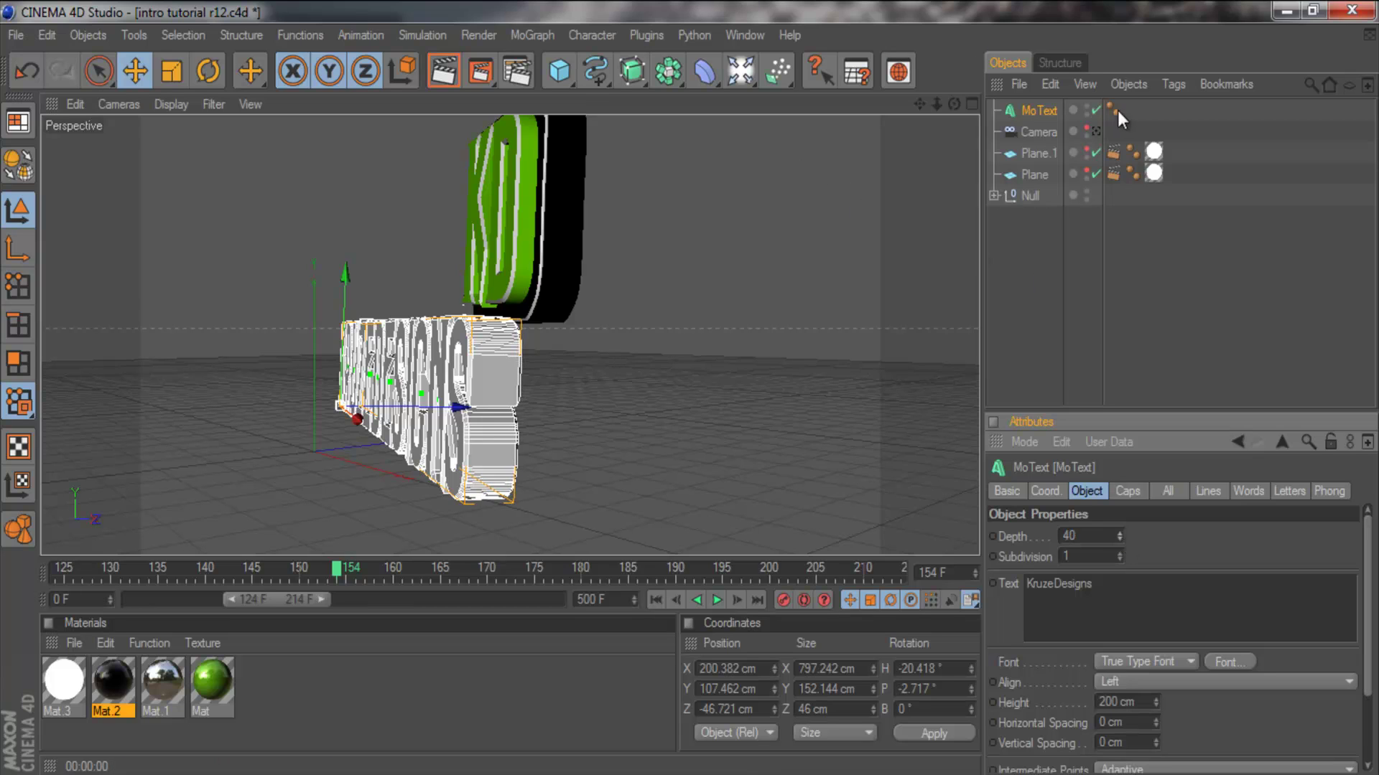
pyautogui.click(1096, 132)
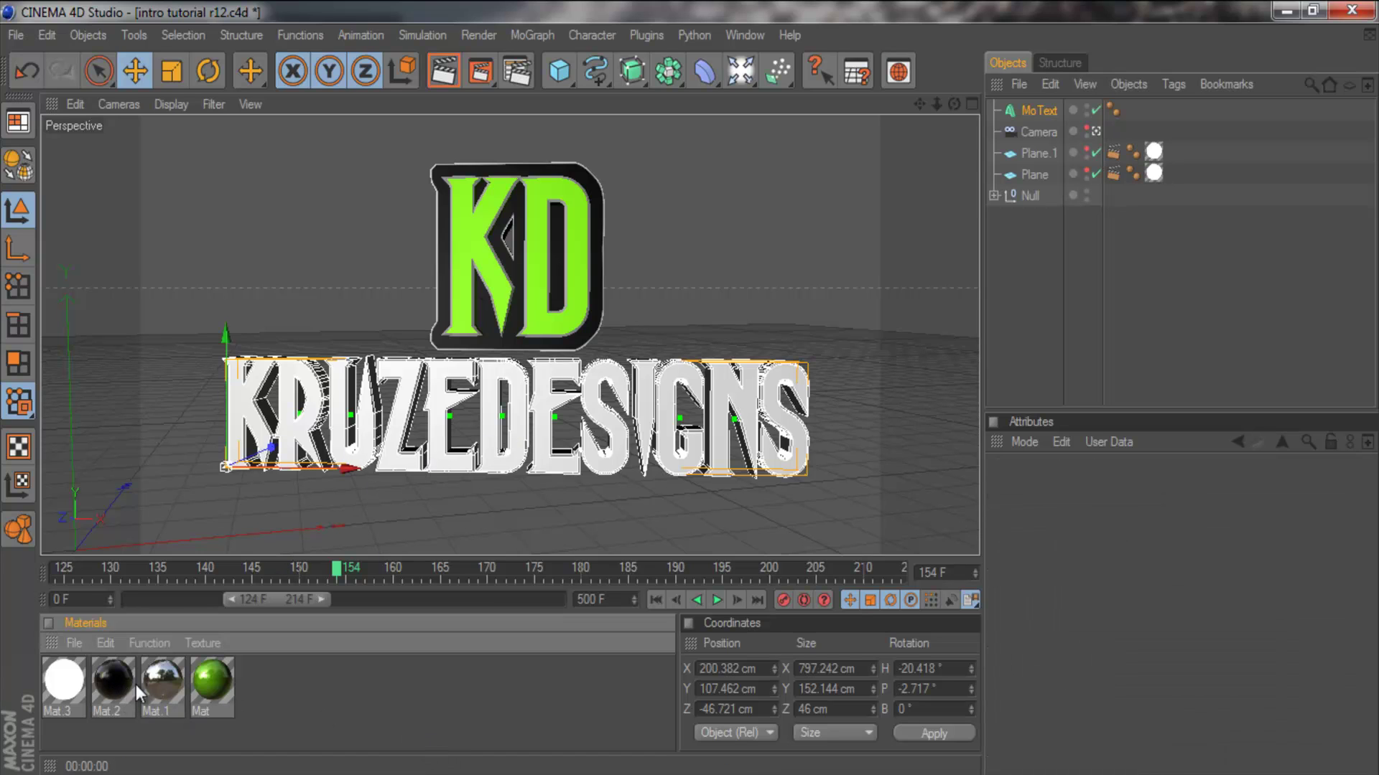
# Step: Apply Mat.2 to the text, limit the green material tag to R1, and render a preview
pyautogui.moveTo(122, 682); pyautogui.dragTo(311, 393)
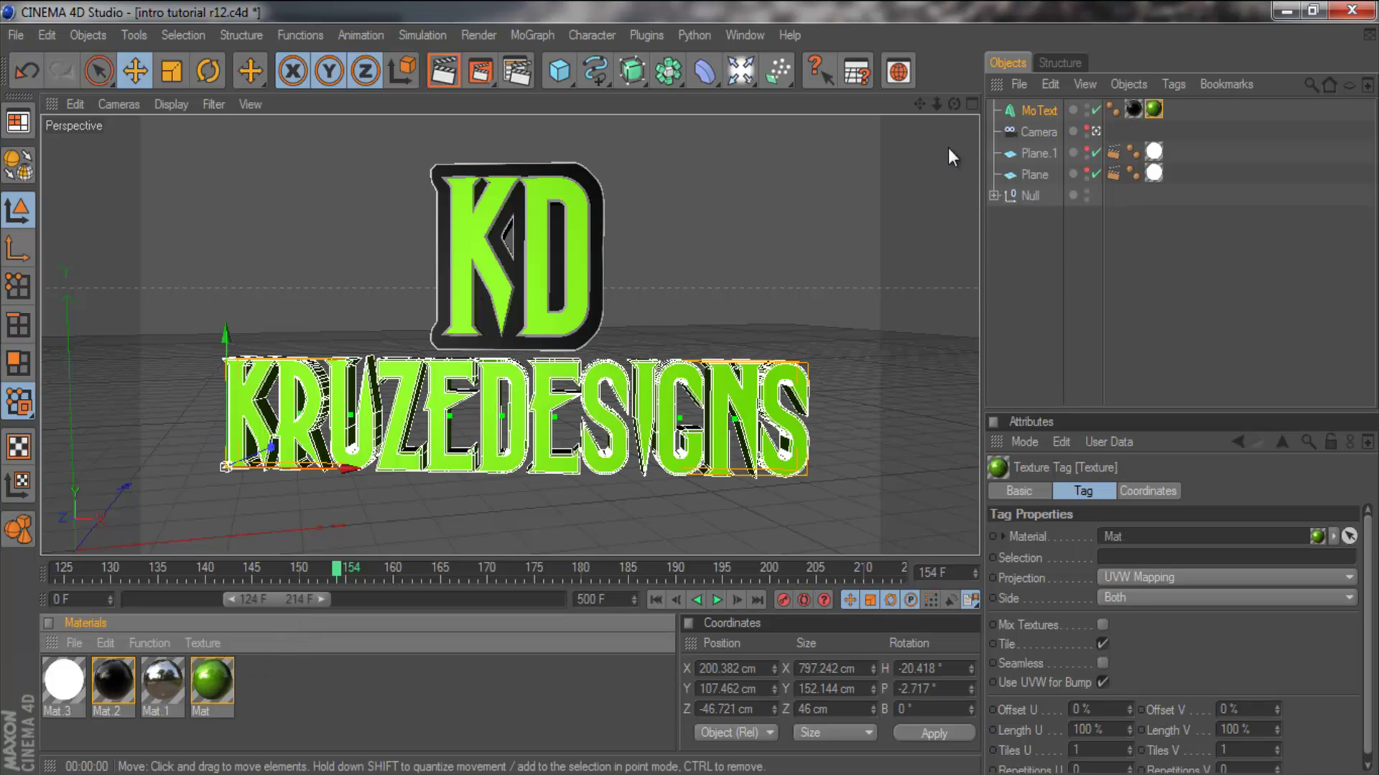
pyautogui.click(1153, 110)
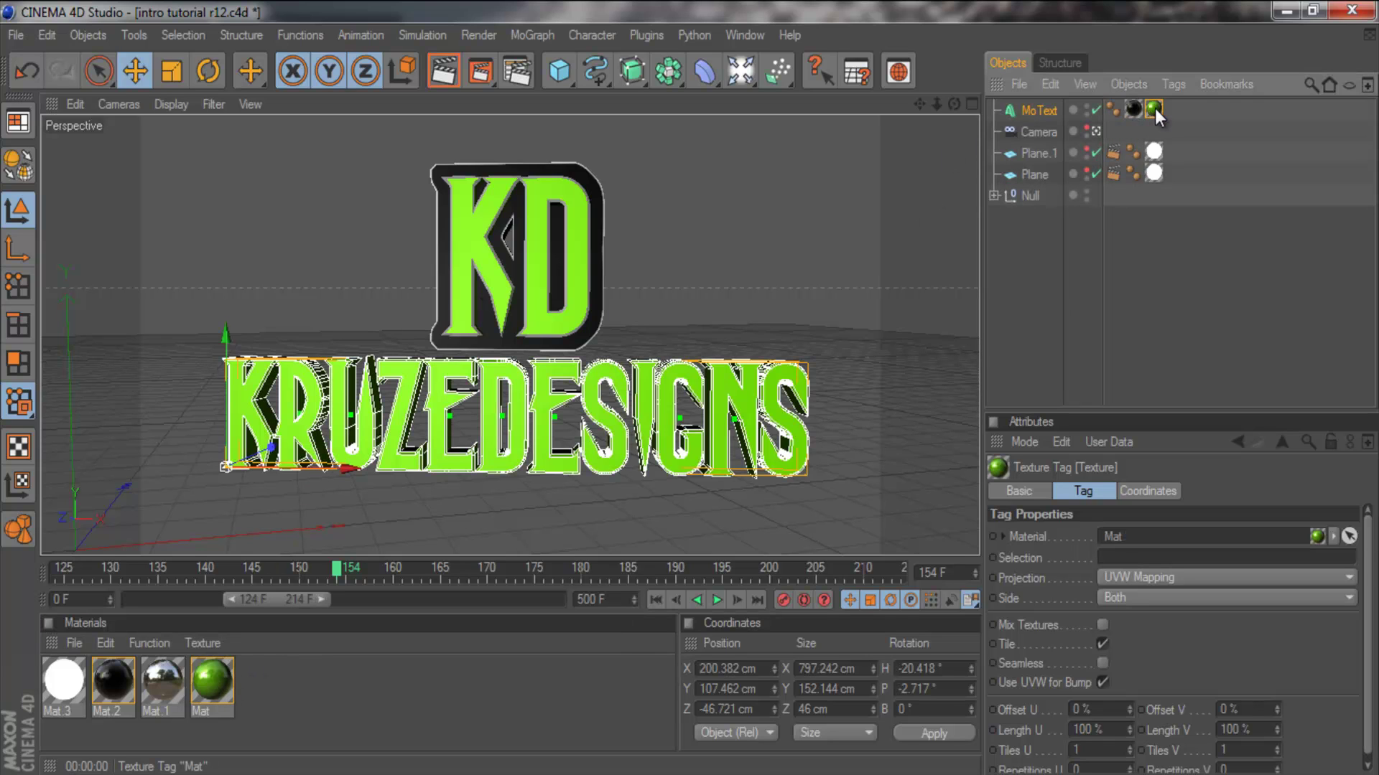
pyautogui.click(1131, 554)
pyautogui.press('capslock')
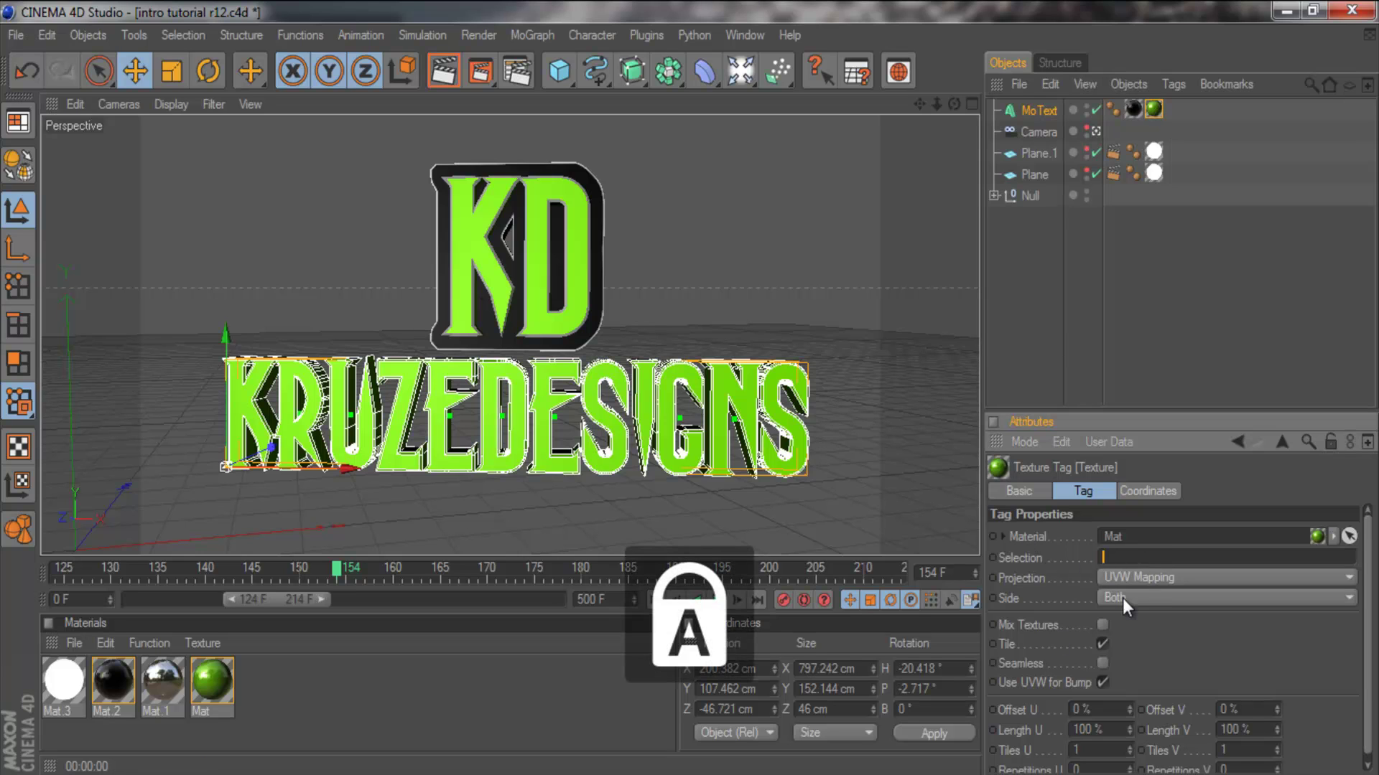
pyautogui.write('R1')
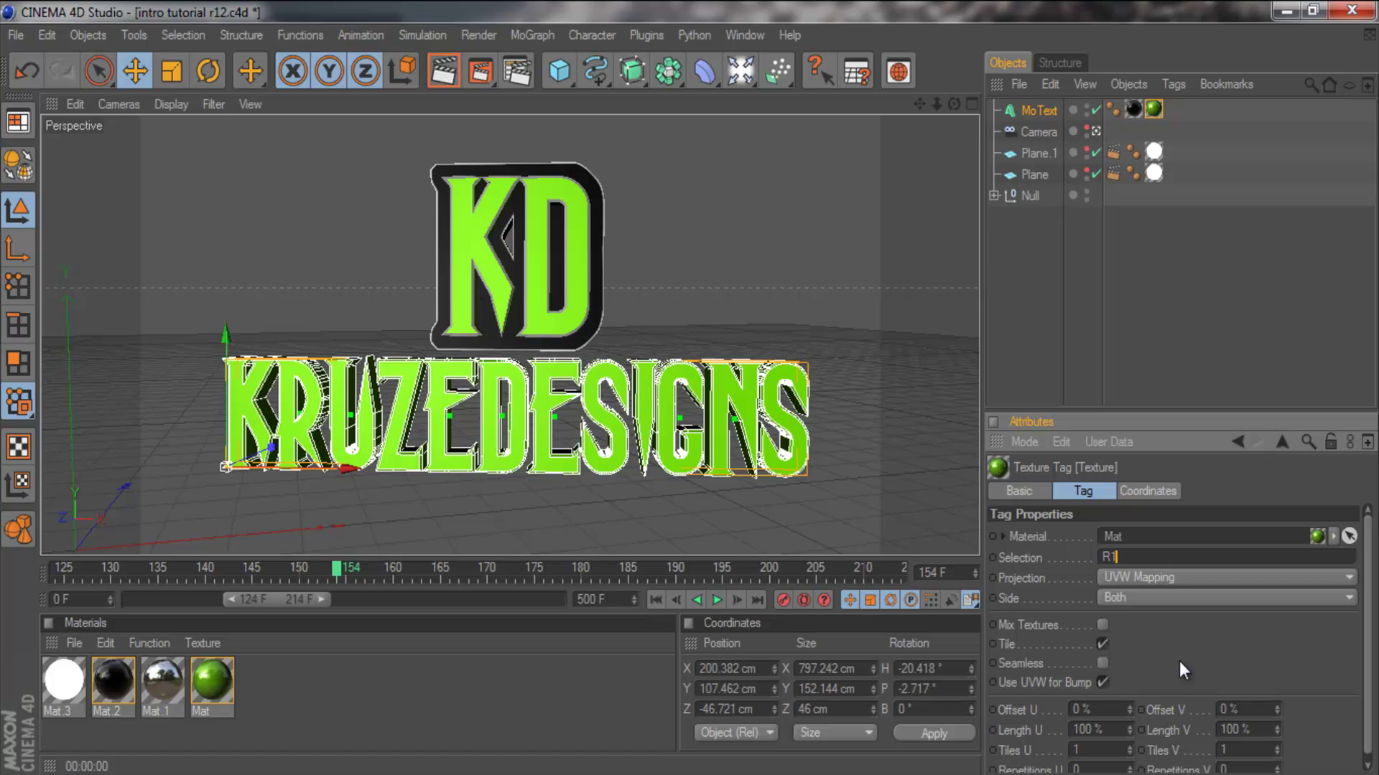
pyautogui.press('capslock')
pyautogui.press('Return')
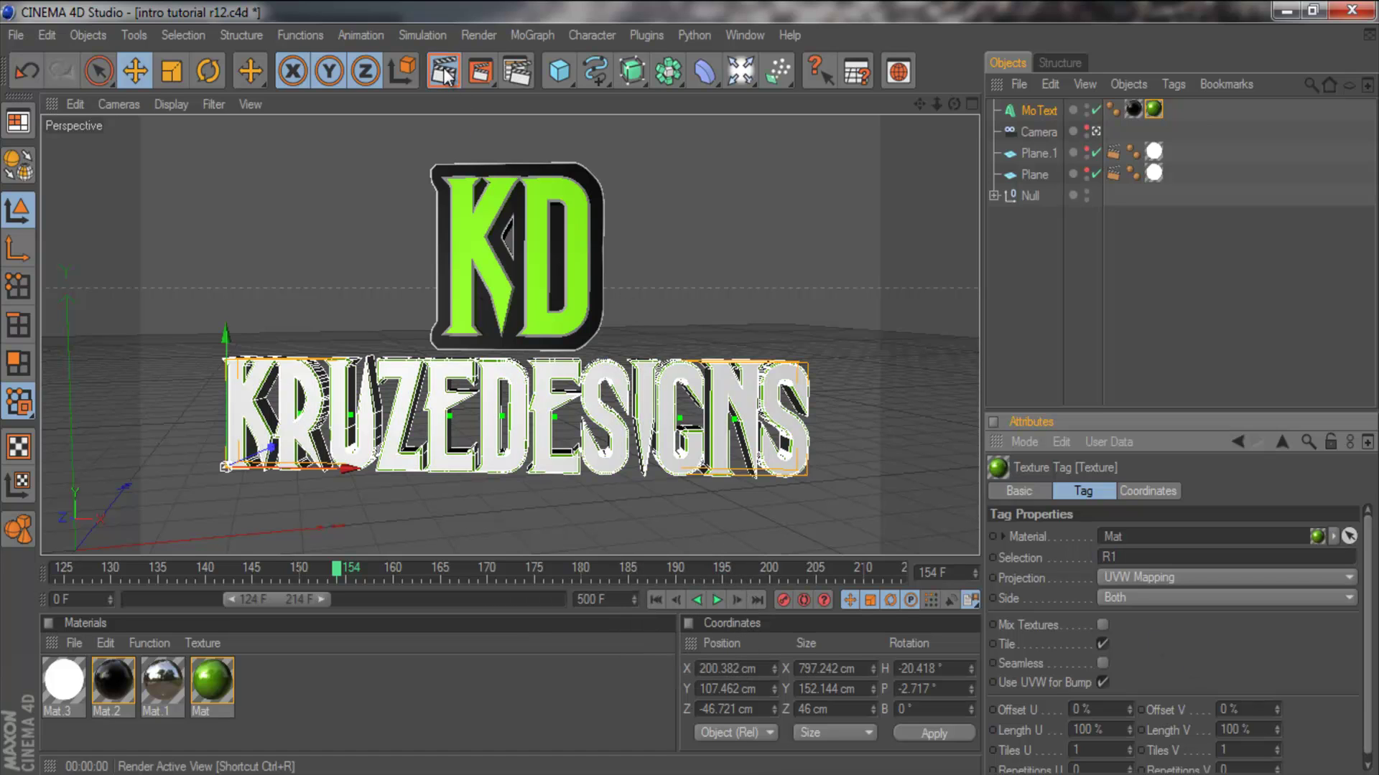
pyautogui.hotkey('ctrl', 'r')
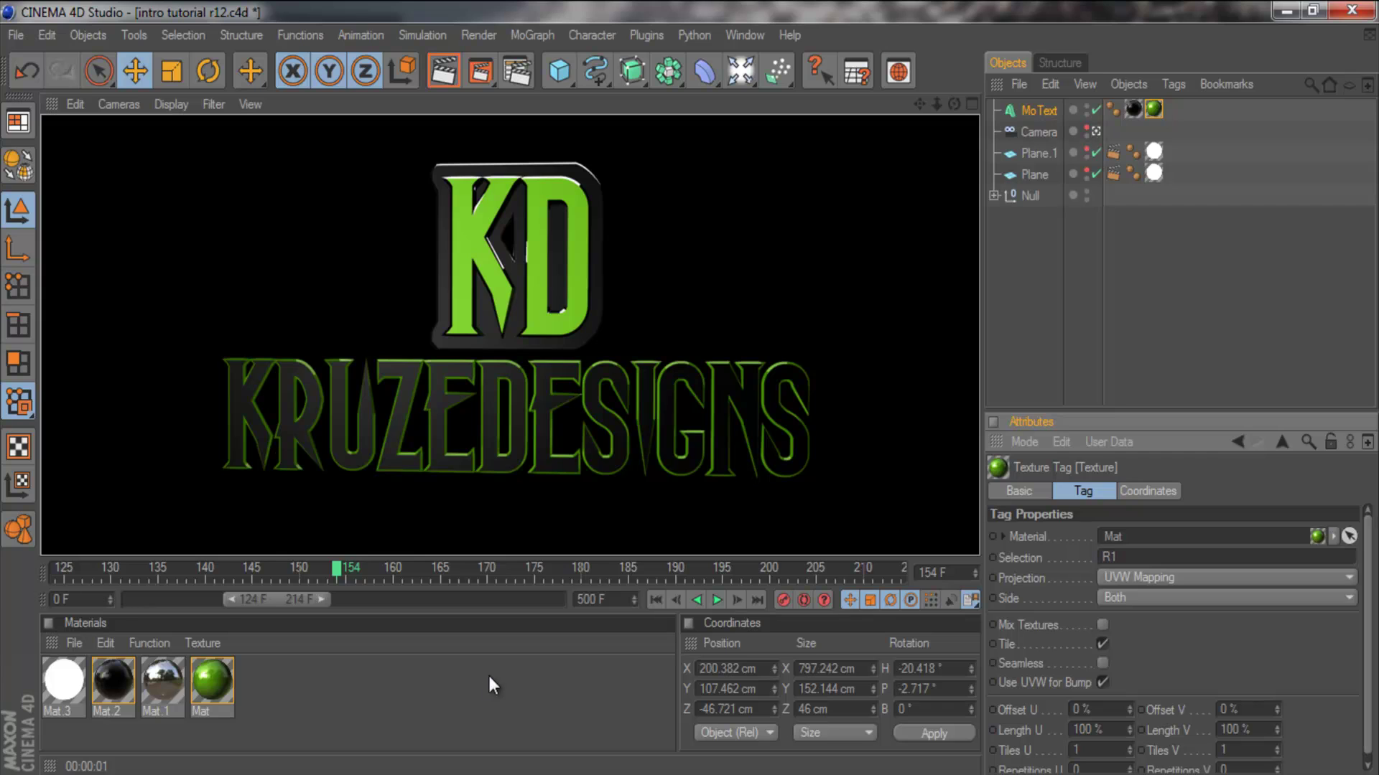
# Step: Create a new material Mat.4 with a near-black RGB 27 colour
pyautogui.doubleClick(331, 696)
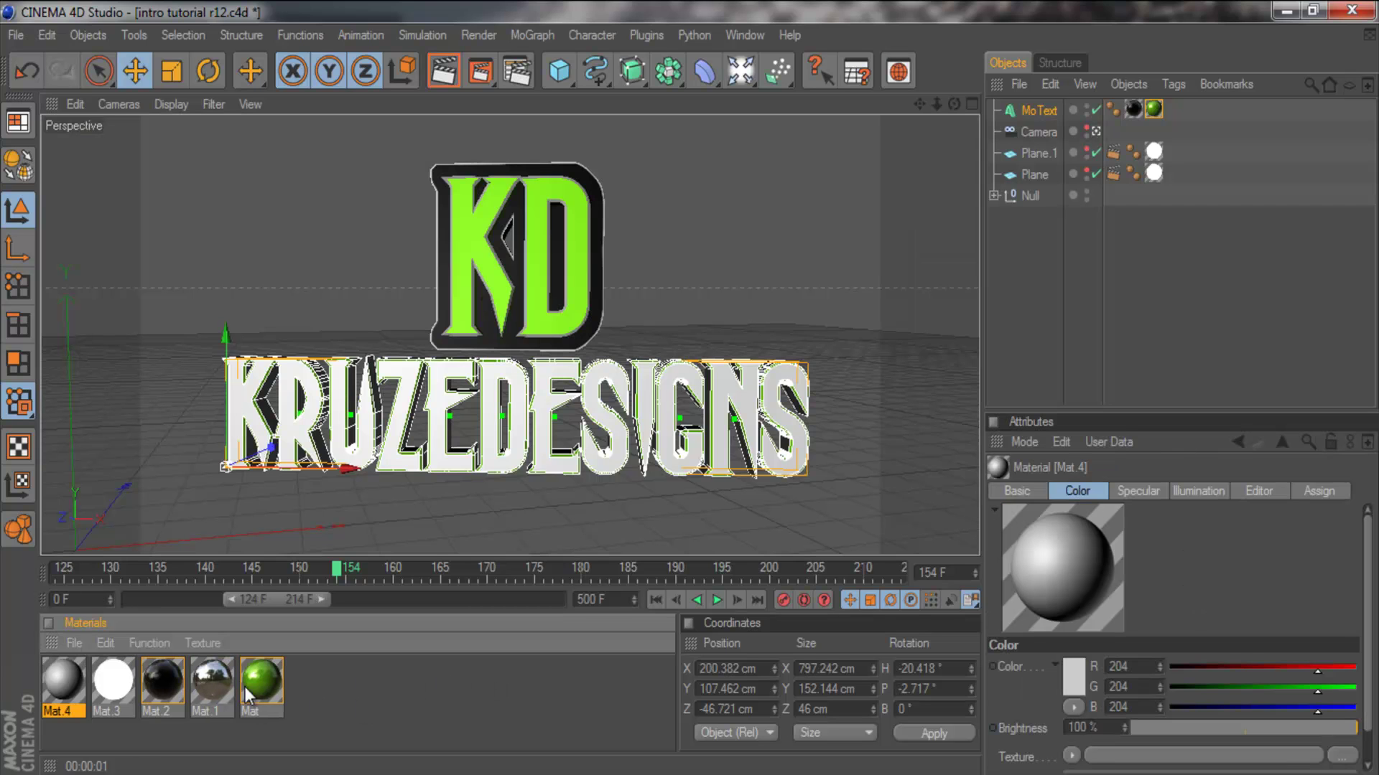
pyautogui.click(1066, 117)
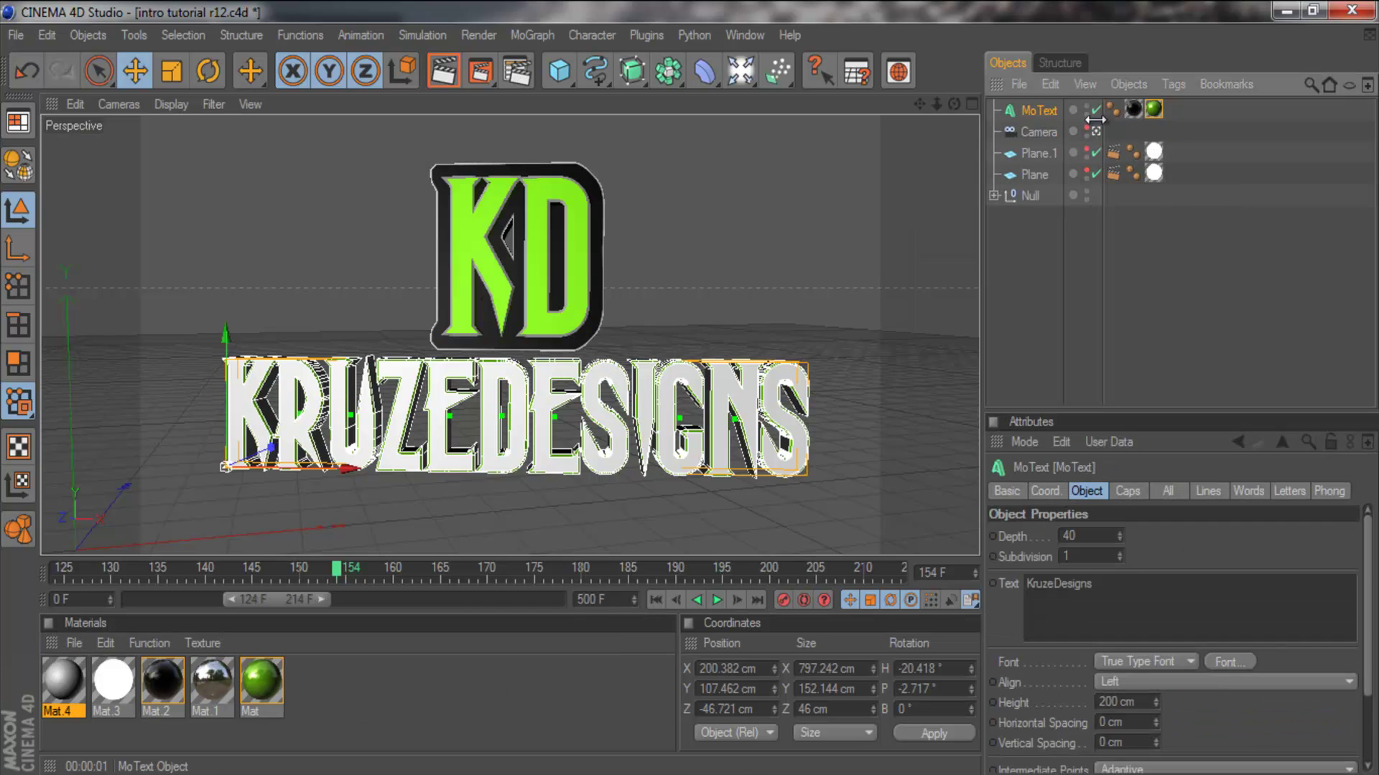
pyautogui.doubleClick(53, 675)
pyautogui.click(337, 366)
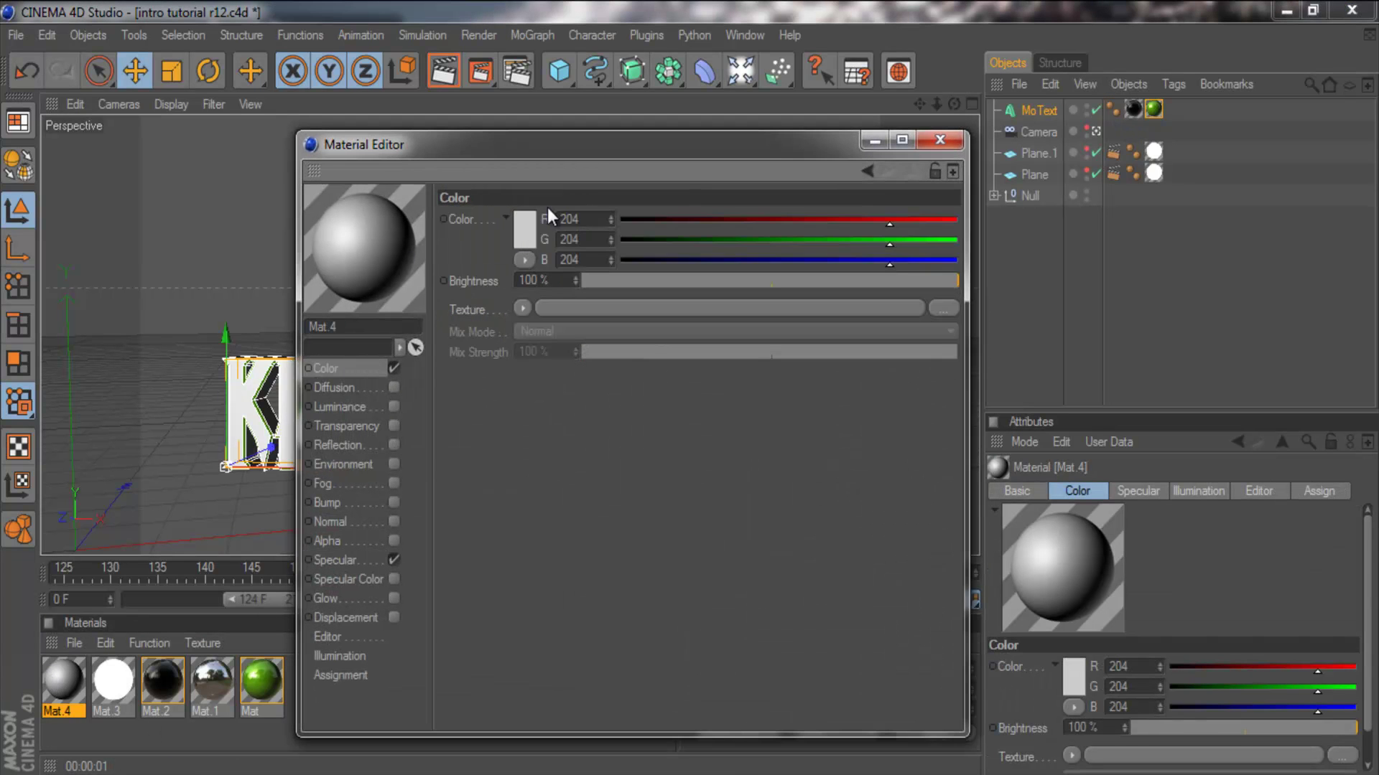
pyautogui.click(523, 235)
pyautogui.moveTo(435, 256); pyautogui.dragTo(369, 252)
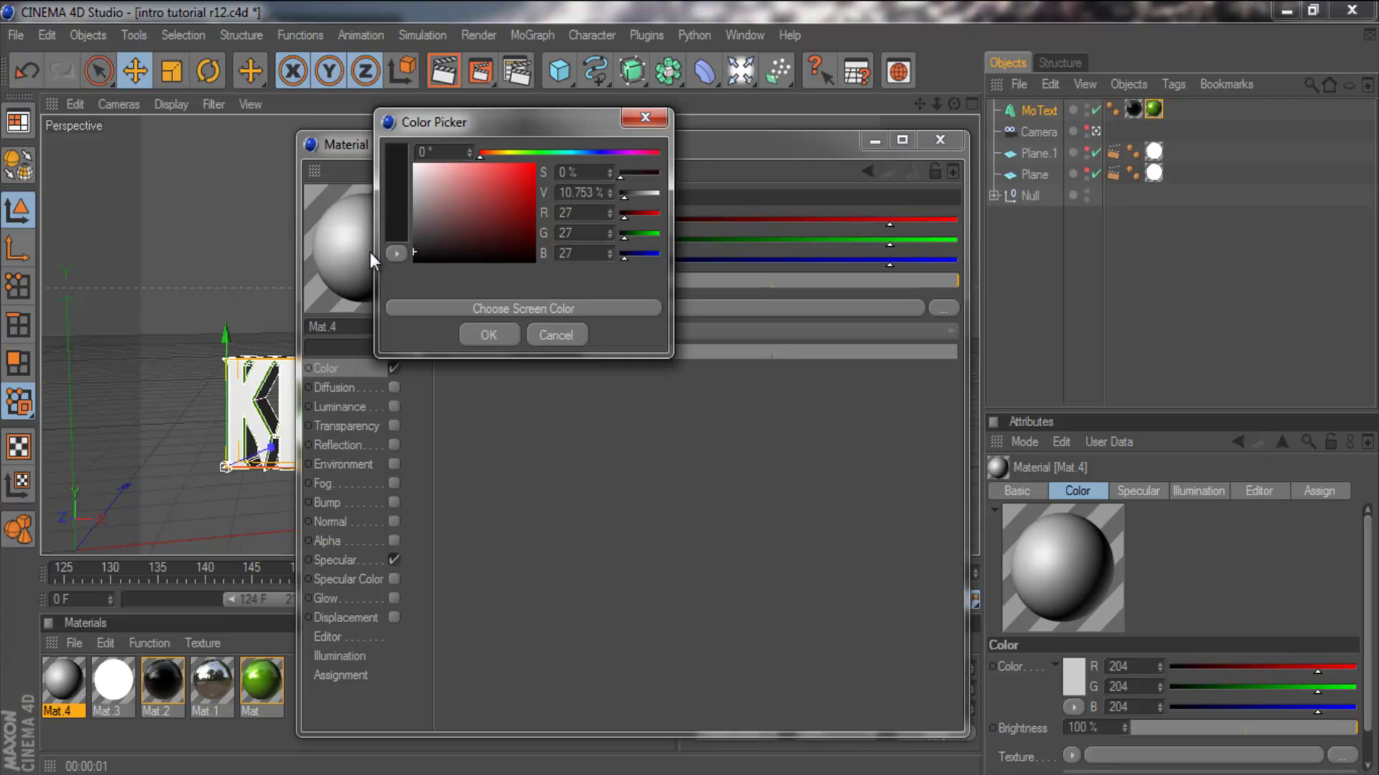
pyautogui.click(482, 332)
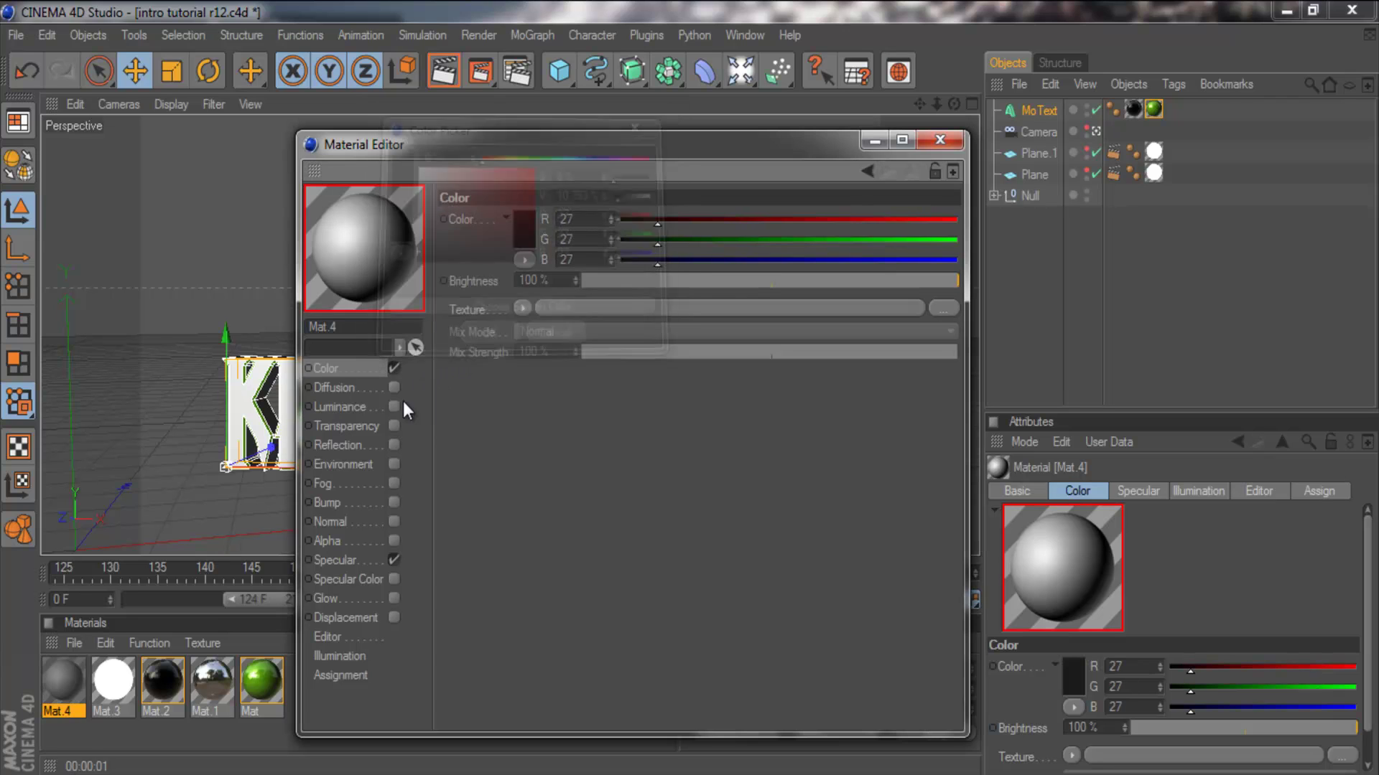
# Step: Give Mat.4 62% specular width, 25% height and Fresnel reflection, then apply it to the text
pyautogui.click(392, 558)
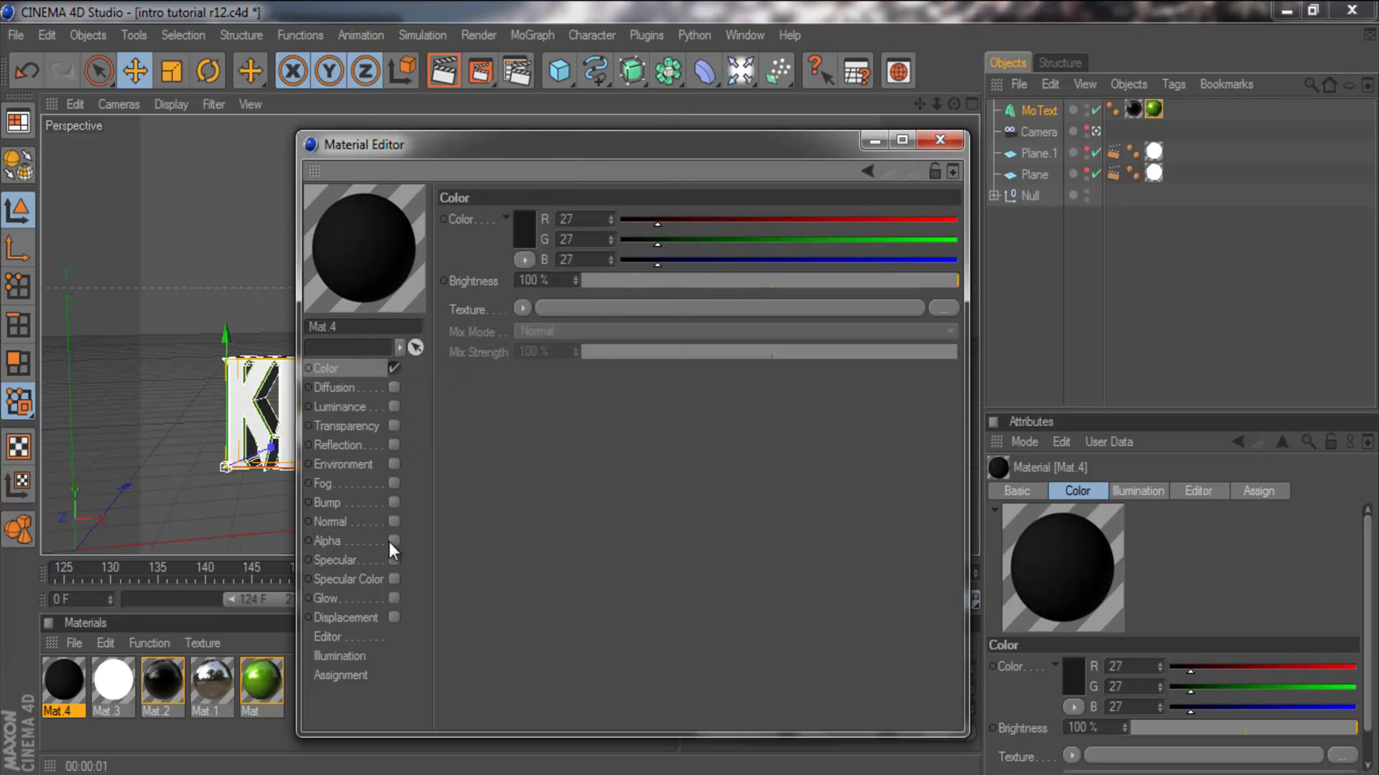
pyautogui.click(395, 558)
pyautogui.click(814, 306)
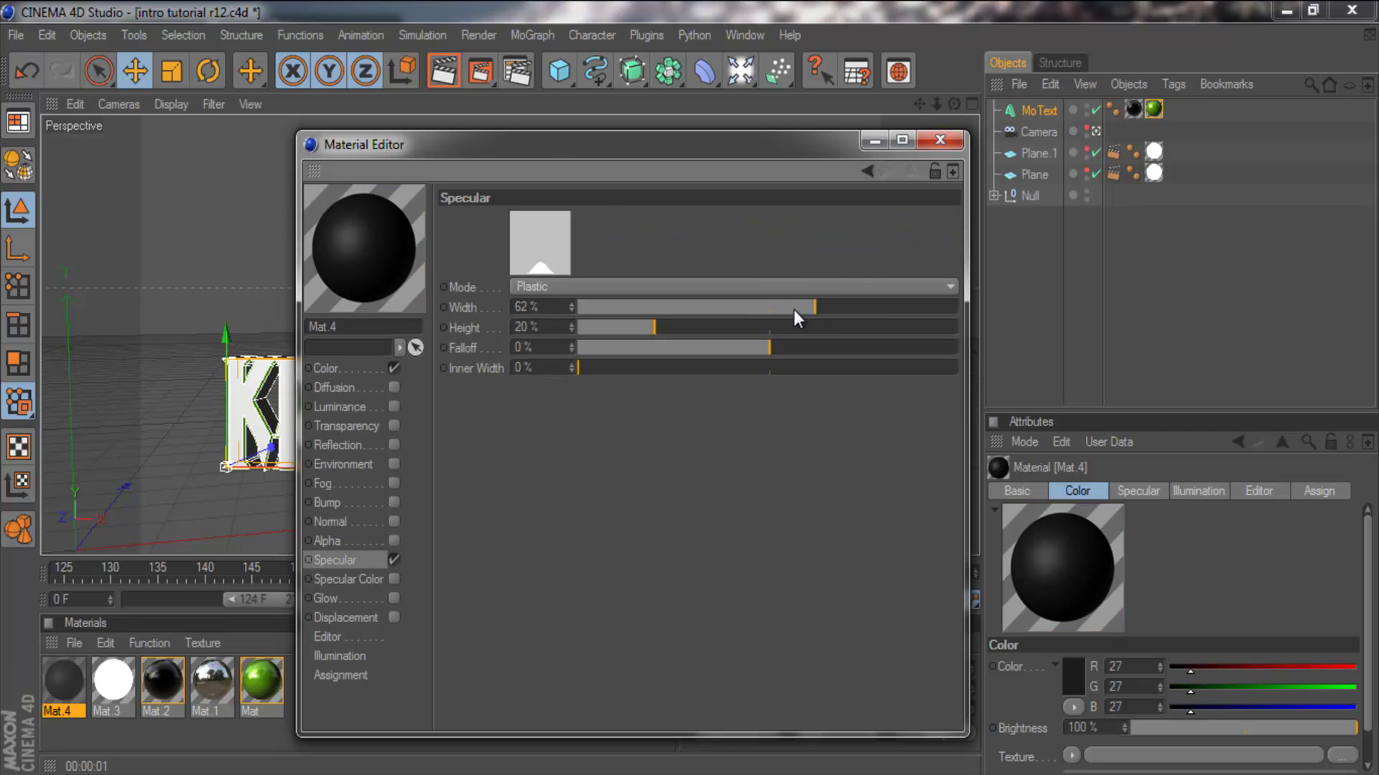
pyautogui.click(674, 327)
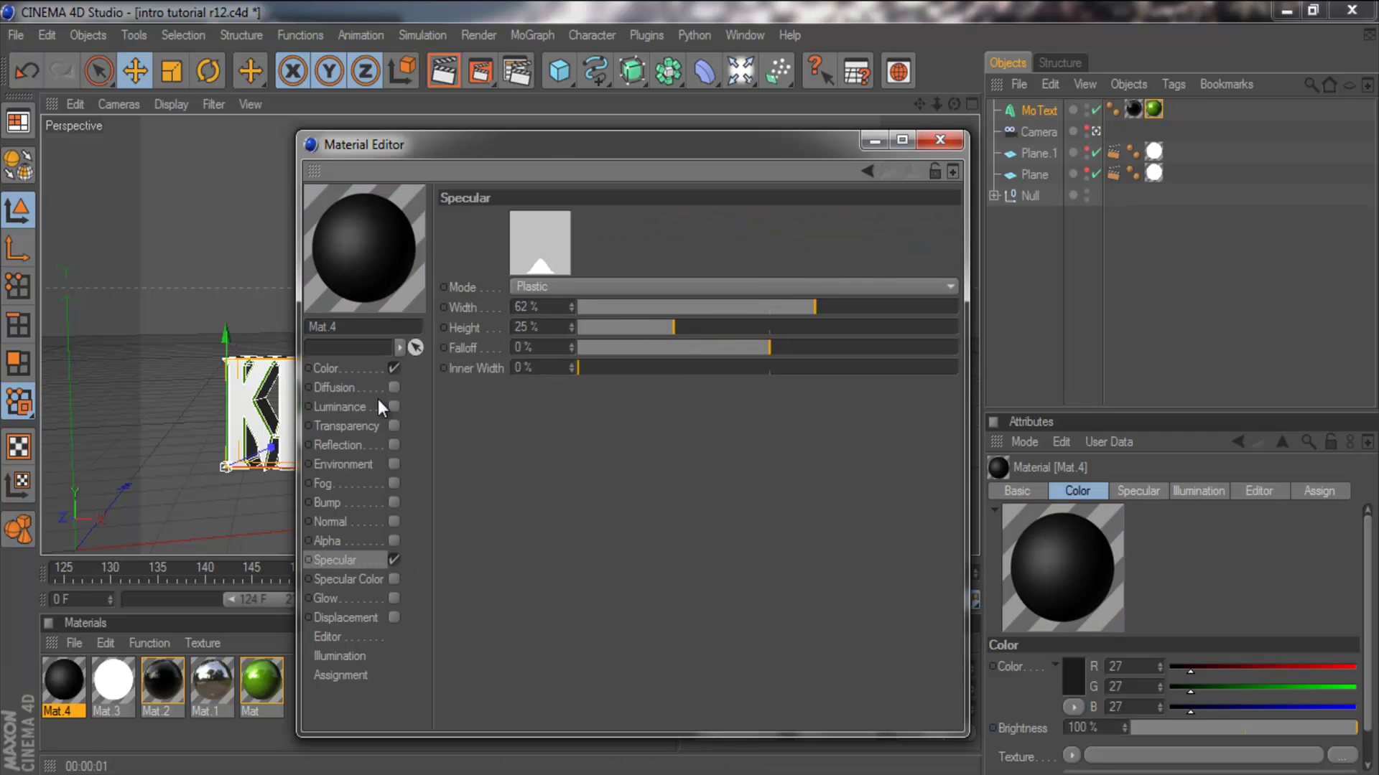
pyautogui.click(393, 445)
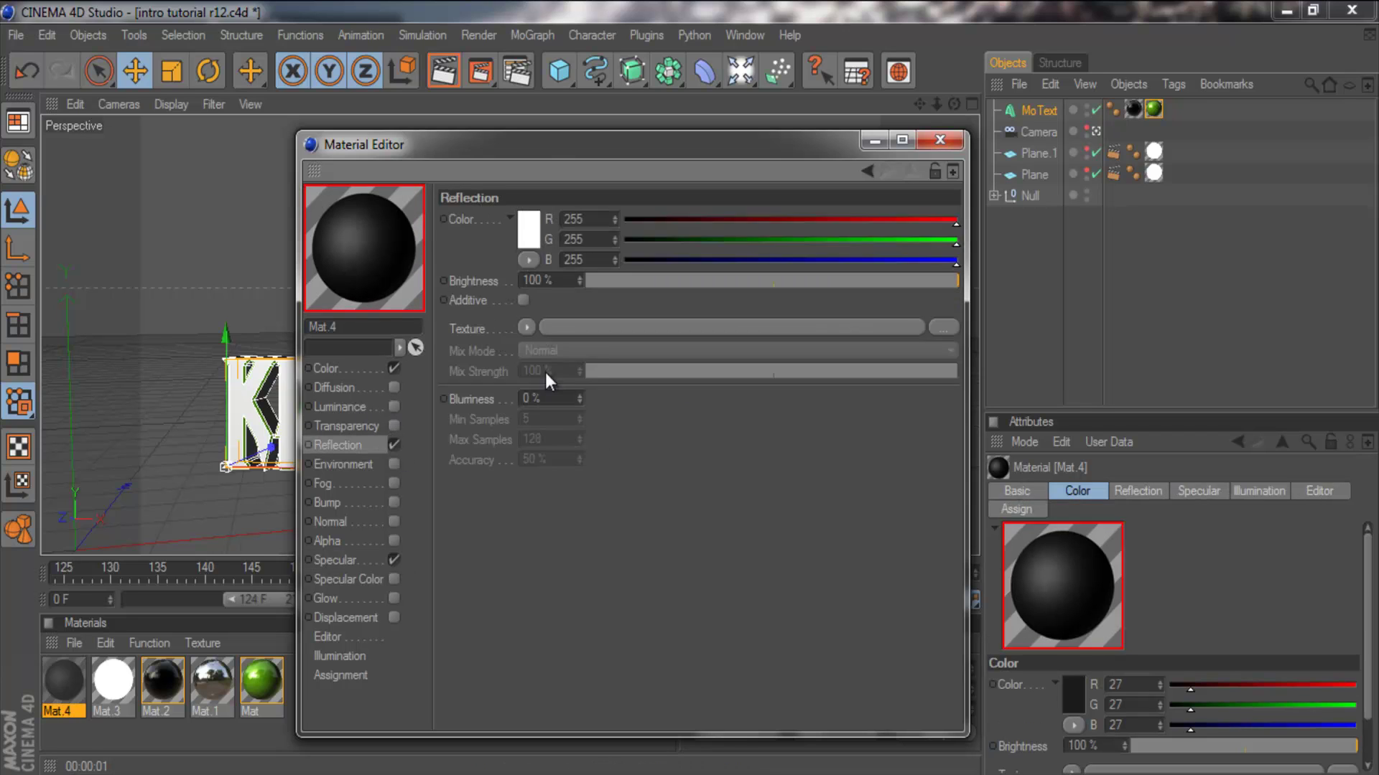
pyautogui.click(526, 327)
pyautogui.click(546, 507)
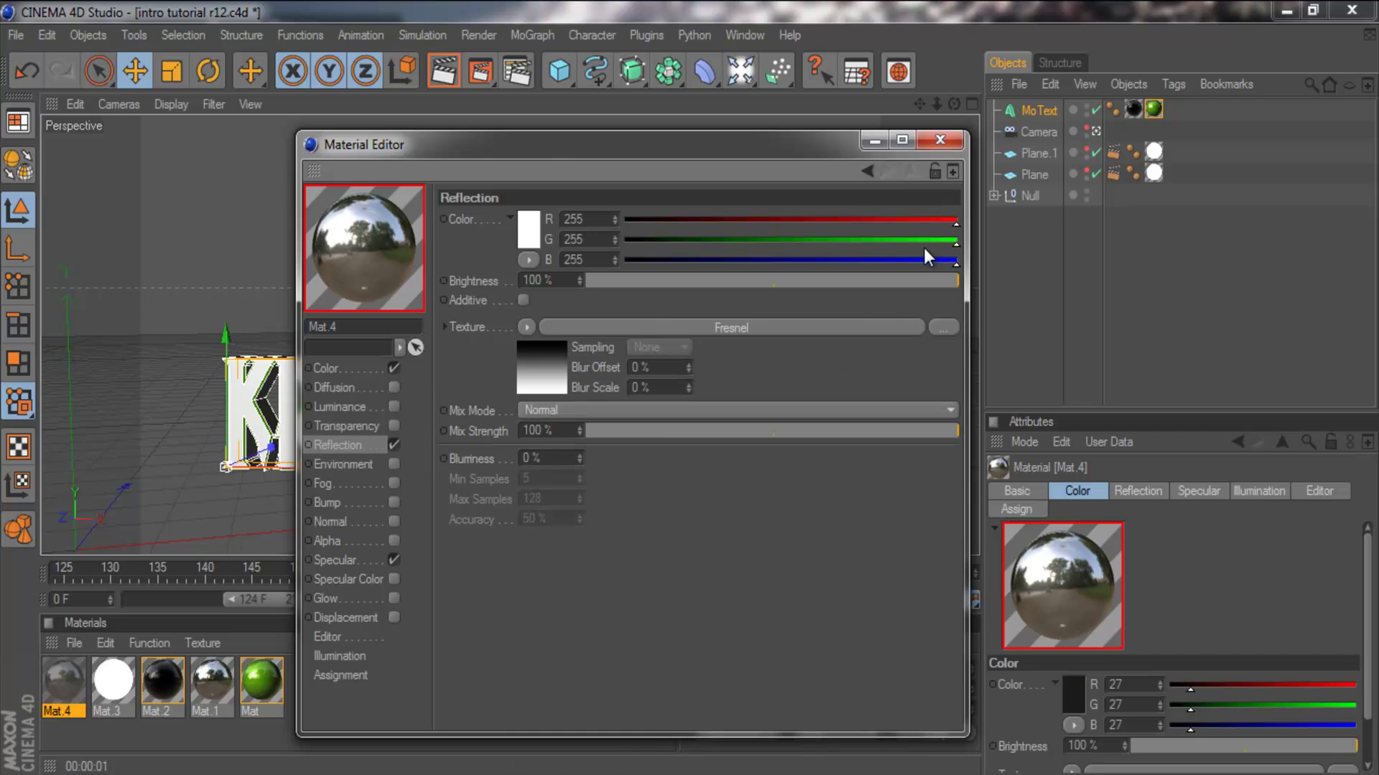
pyautogui.click(941, 144)
pyautogui.moveTo(72, 683); pyautogui.dragTo(549, 388)
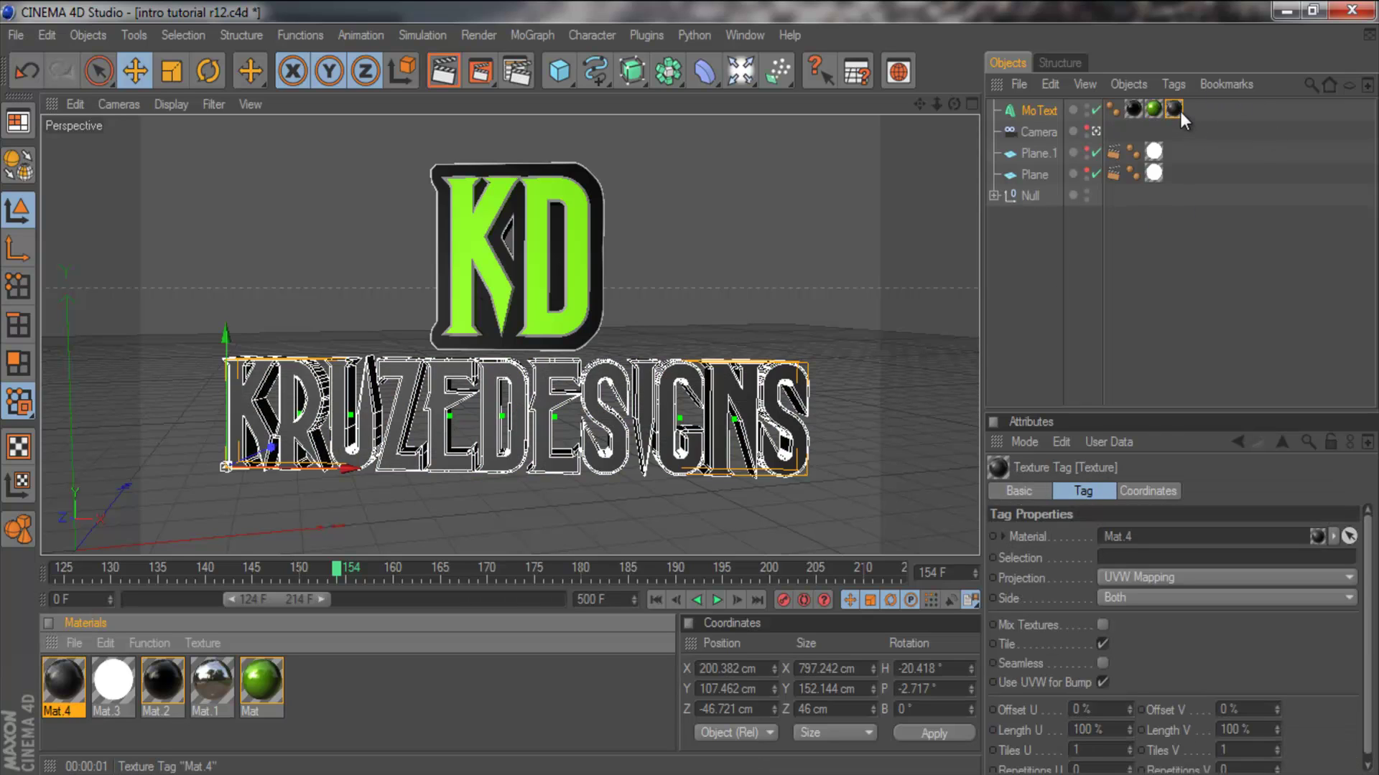
# Step: Move the Mat.2 tag to the end of the MoText's tag order
pyautogui.click(1132, 110)
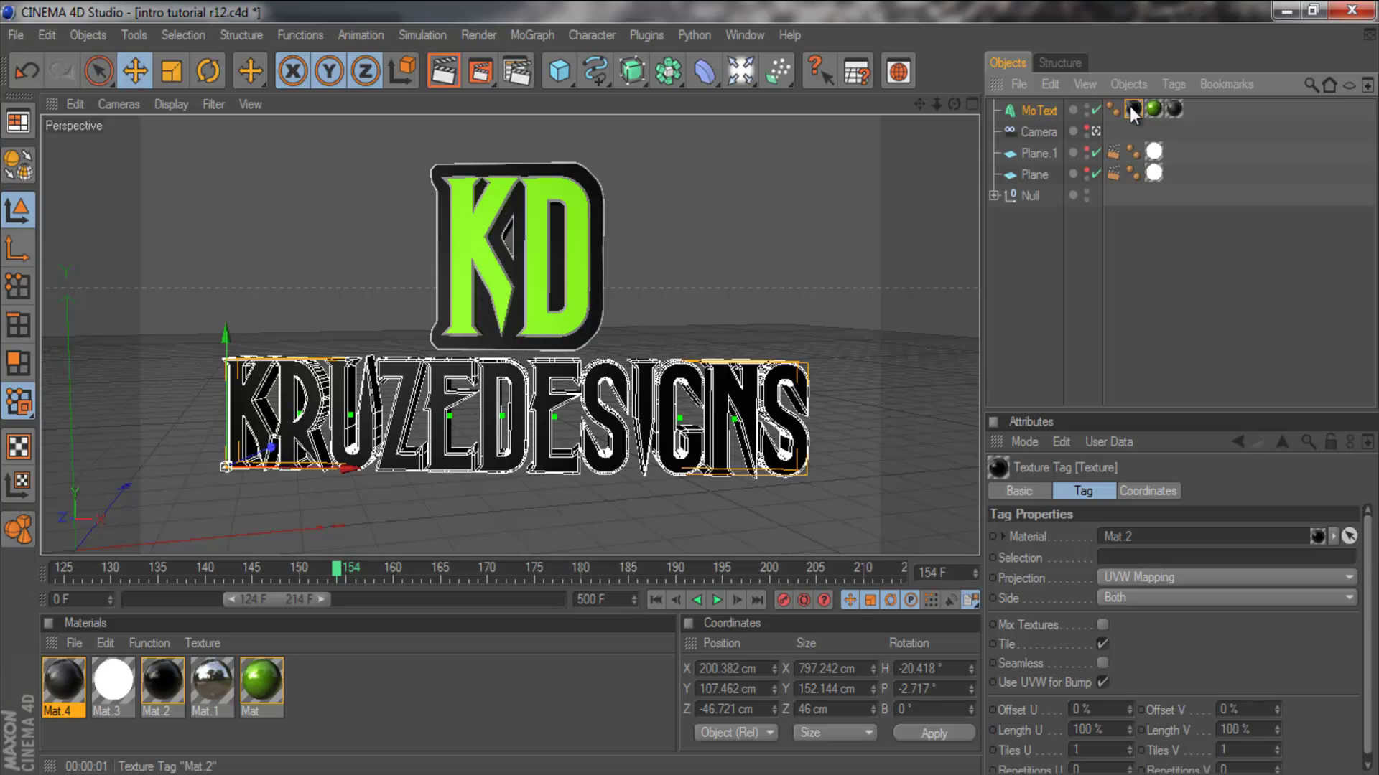
pyautogui.moveTo(1193, 105); pyautogui.dragTo(1142, 106)
pyautogui.click(1184, 125)
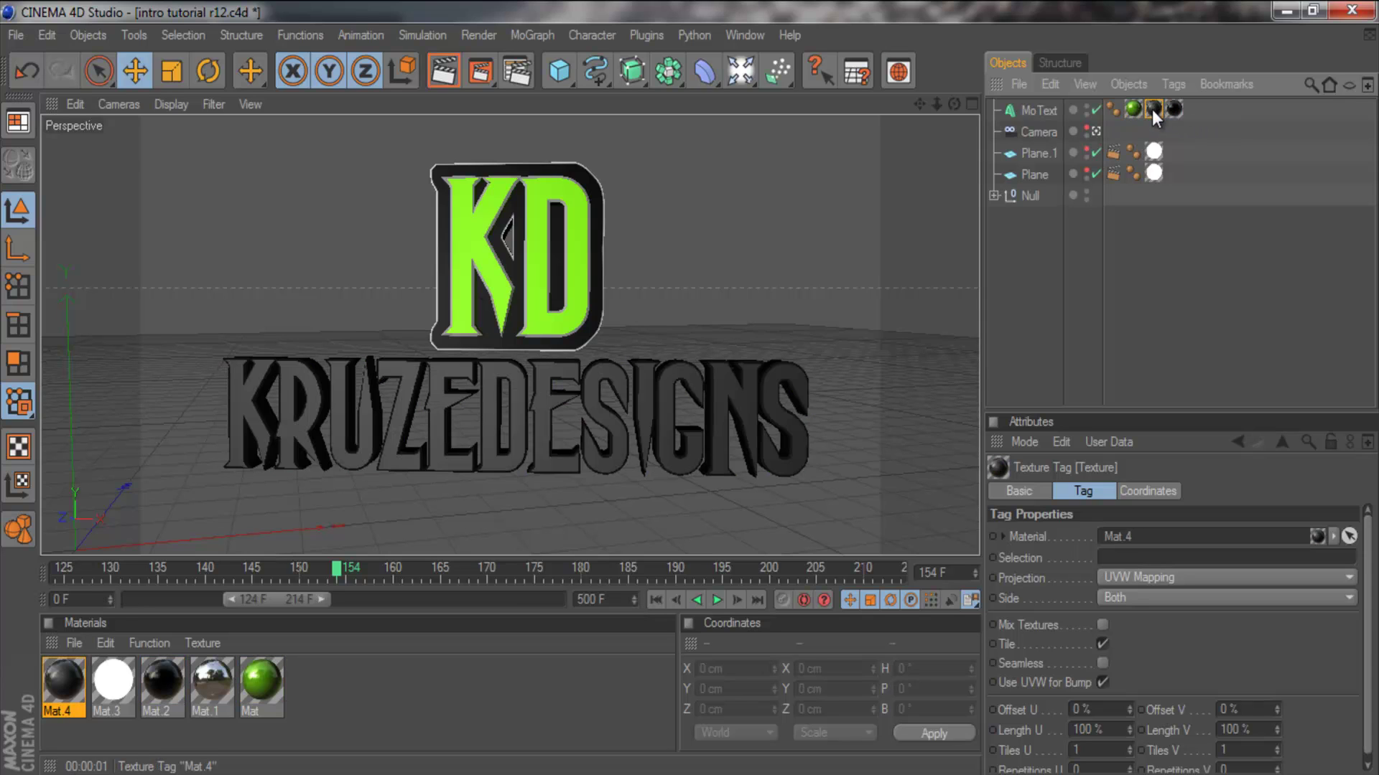
pyautogui.click(1131, 106)
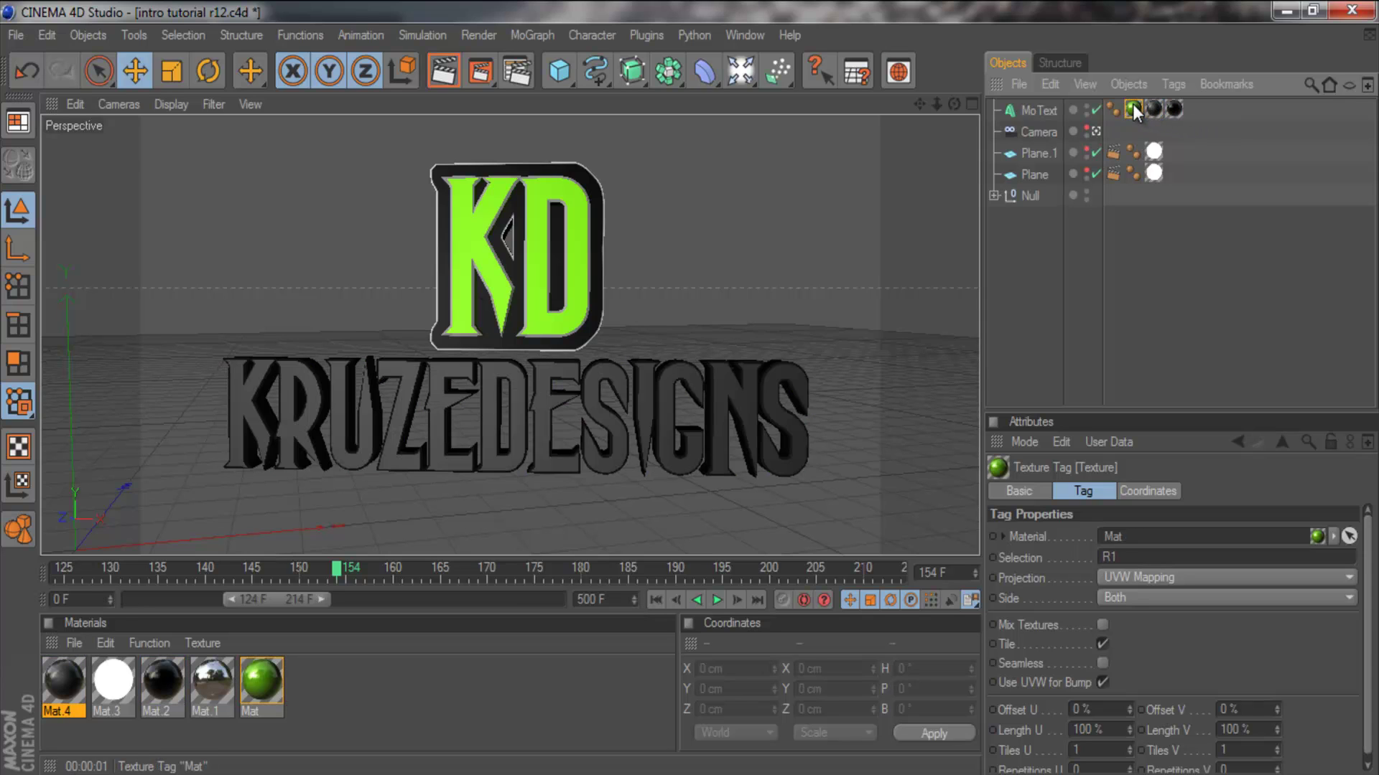
# Step: Restrict the Mat.2 tag to the C1 caps selection and render the view
pyautogui.click(1173, 109)
pyautogui.click(1110, 558)
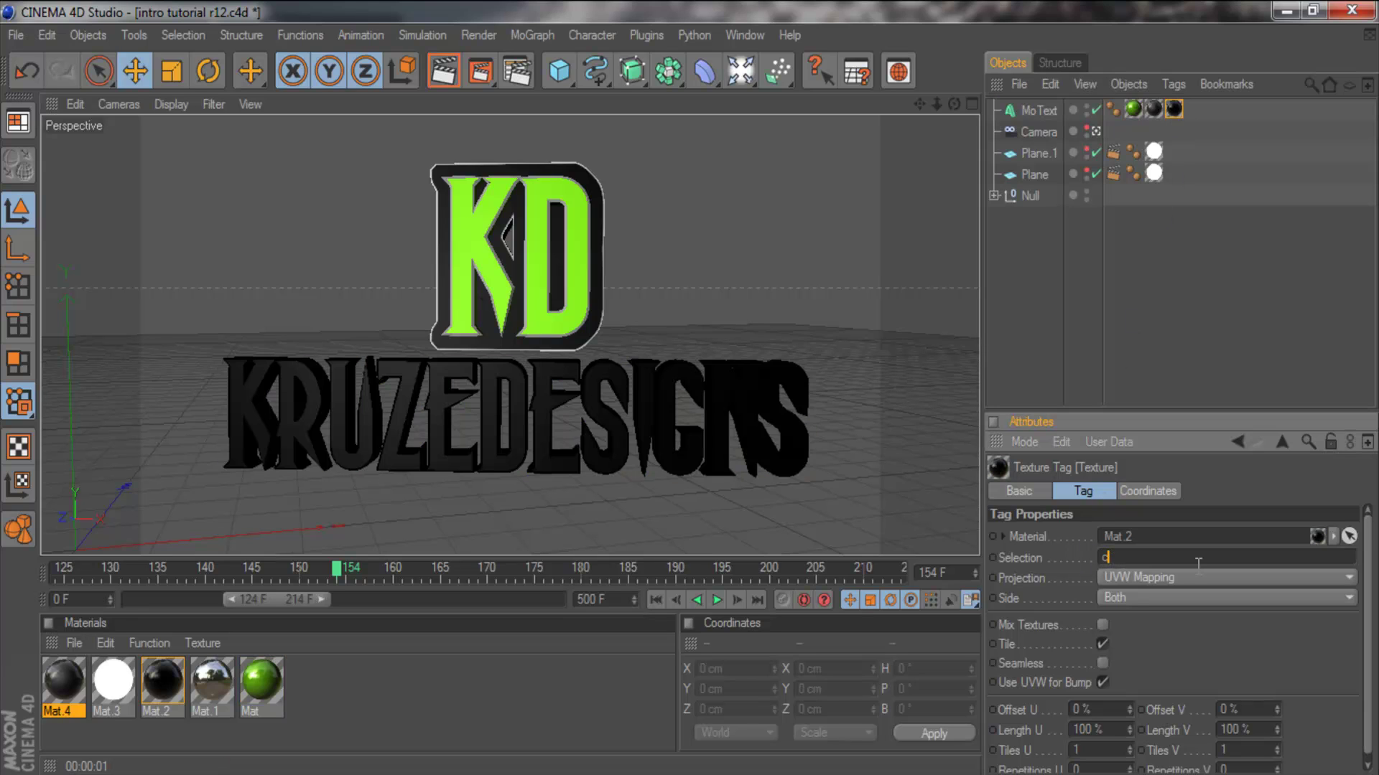
pyautogui.press('capslock')
pyautogui.write('C1')
pyautogui.press('capslock')
pyautogui.press('Return')
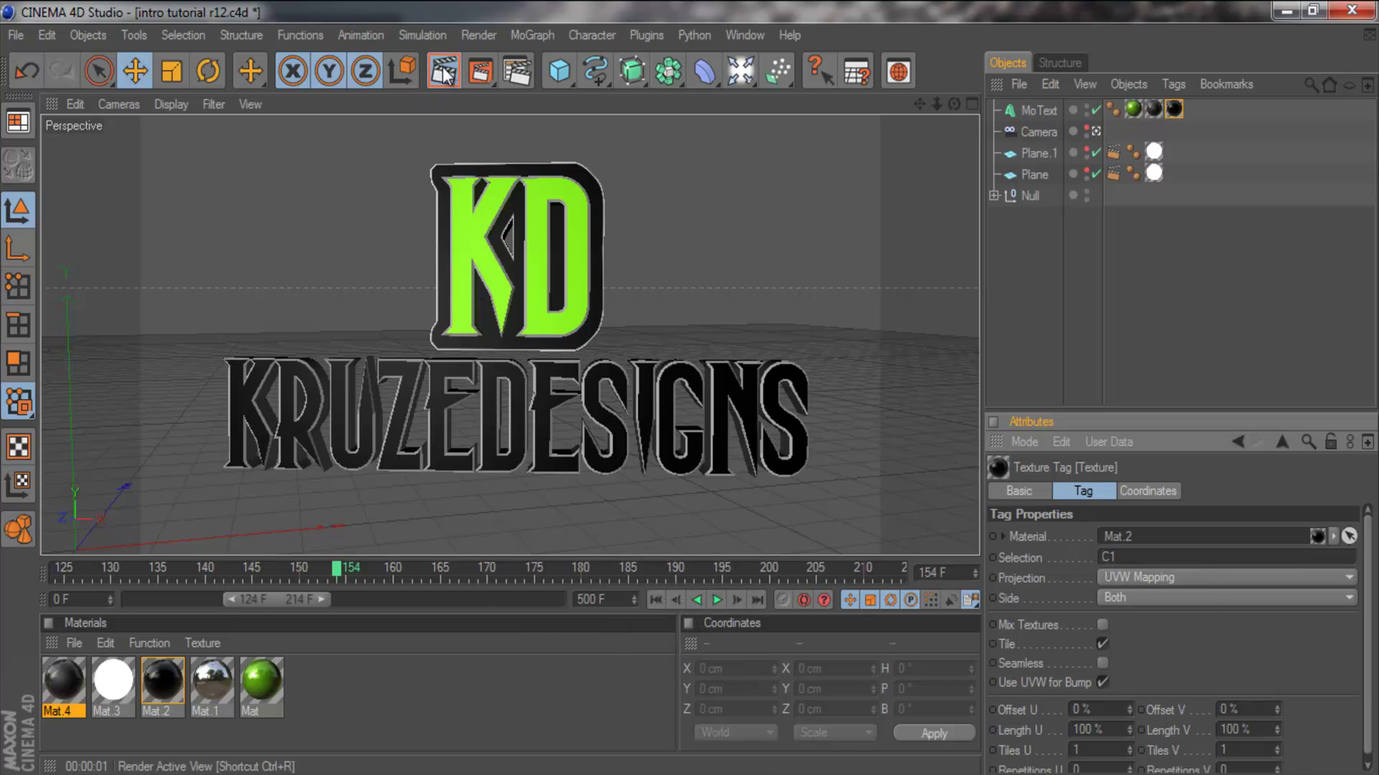
pyautogui.hotkey('ctrl', 'r')
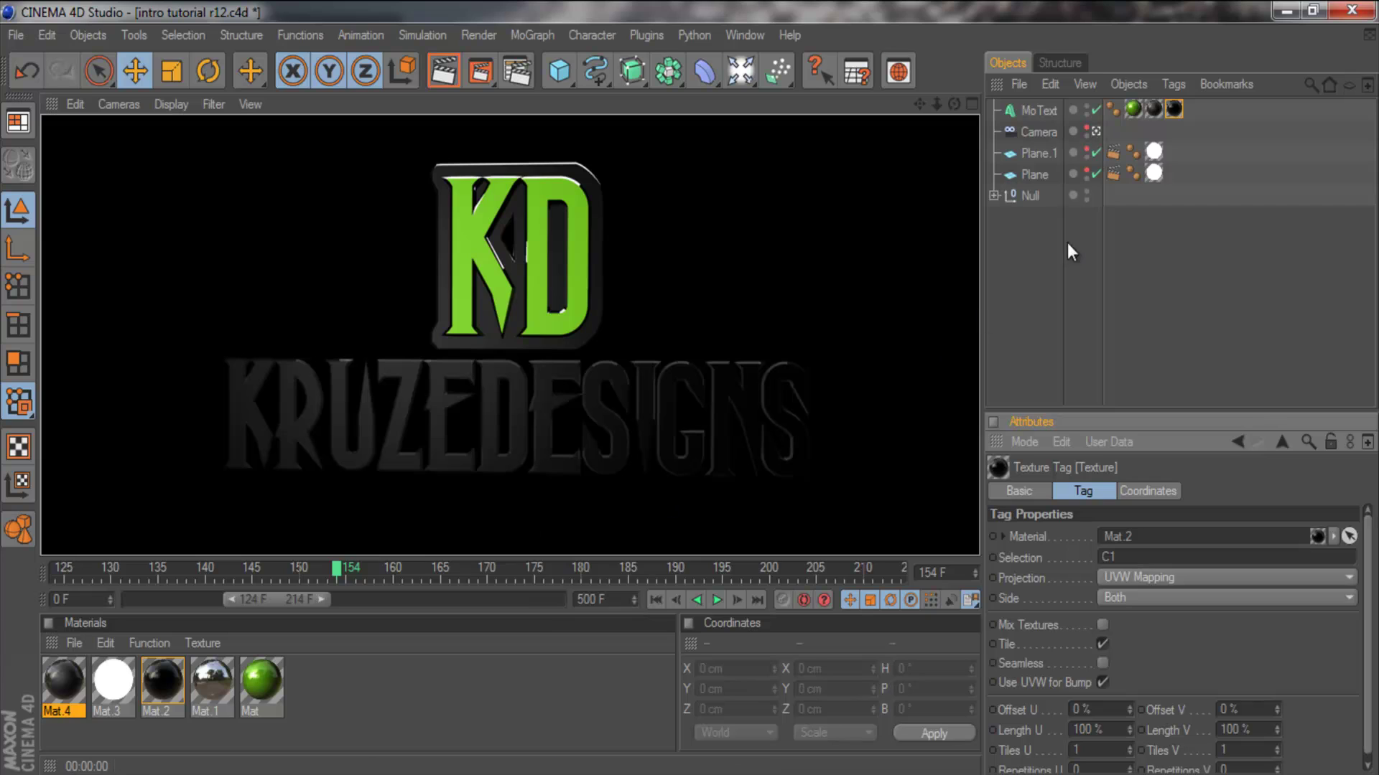
# Step: Reorder the green and Mat.4 tags on the text and re-render in Perspective view
pyautogui.click(1132, 318)
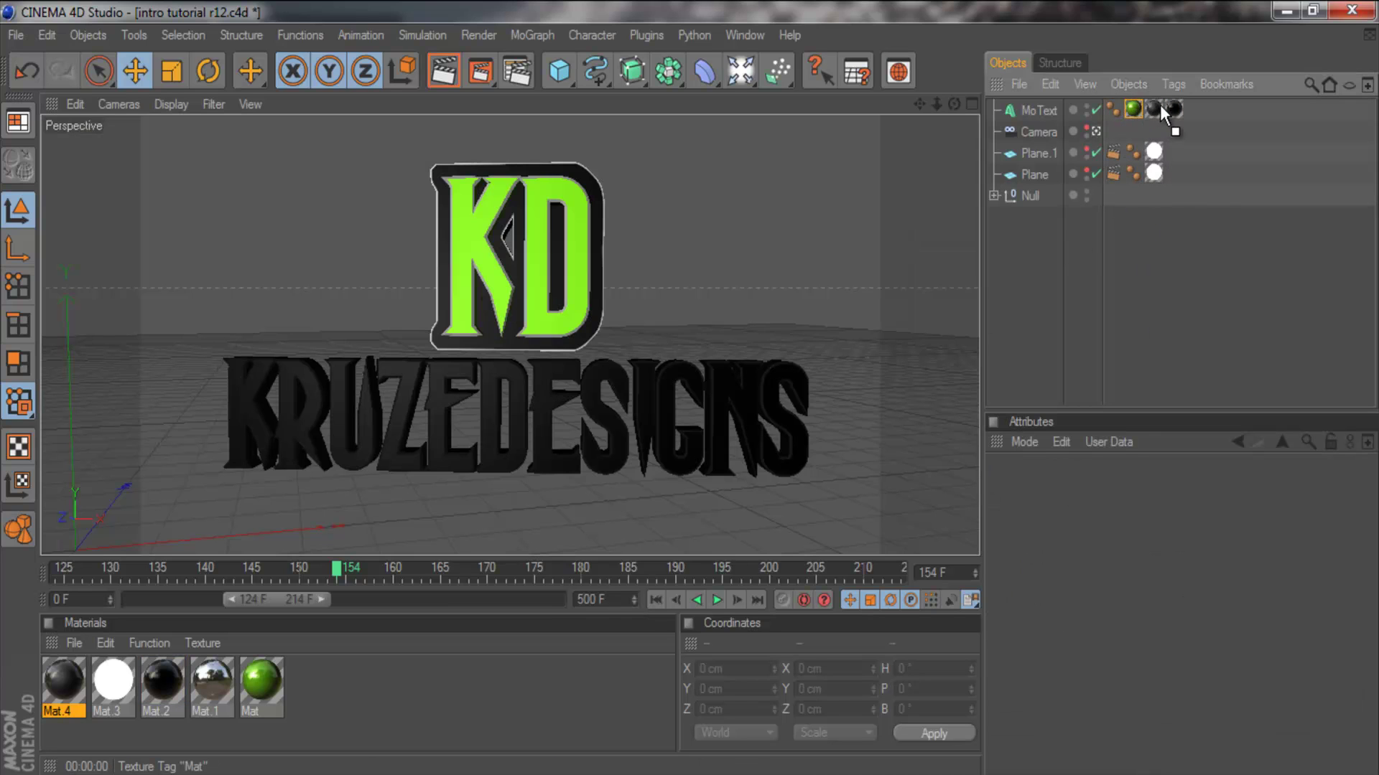
pyautogui.moveTo(1163, 107); pyautogui.dragTo(1161, 108)
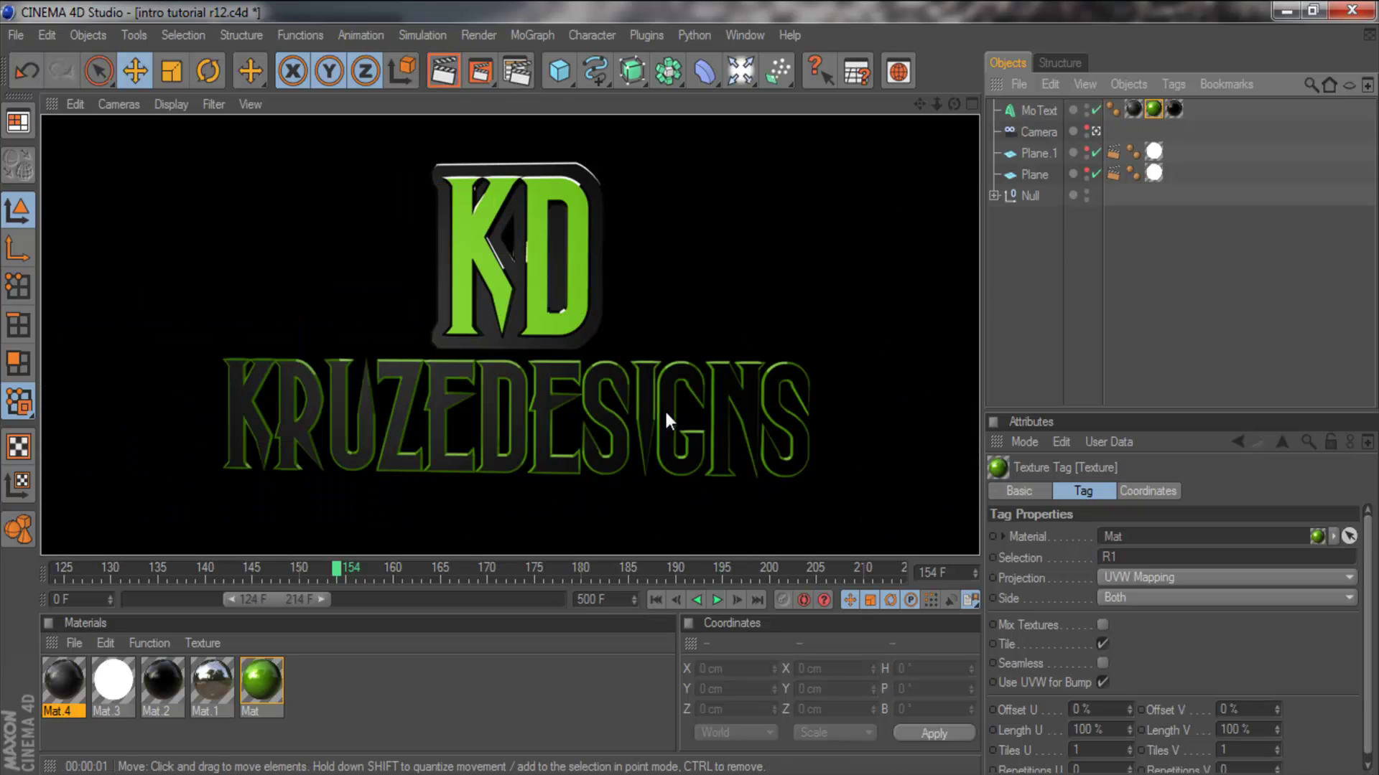
pyautogui.click(1097, 133)
pyautogui.click(1129, 109)
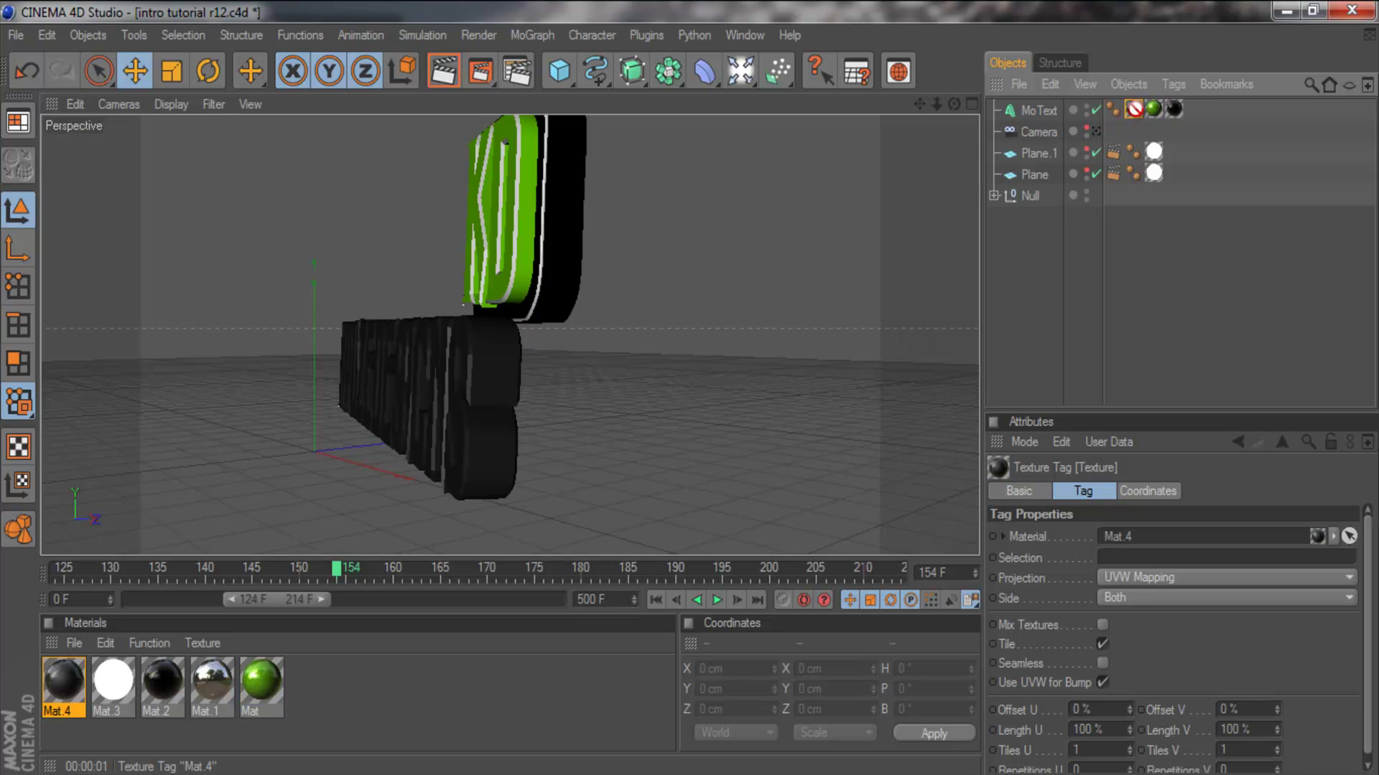
pyautogui.moveTo(1133, 109); pyautogui.dragTo(1203, 105)
pyautogui.click(452, 81)
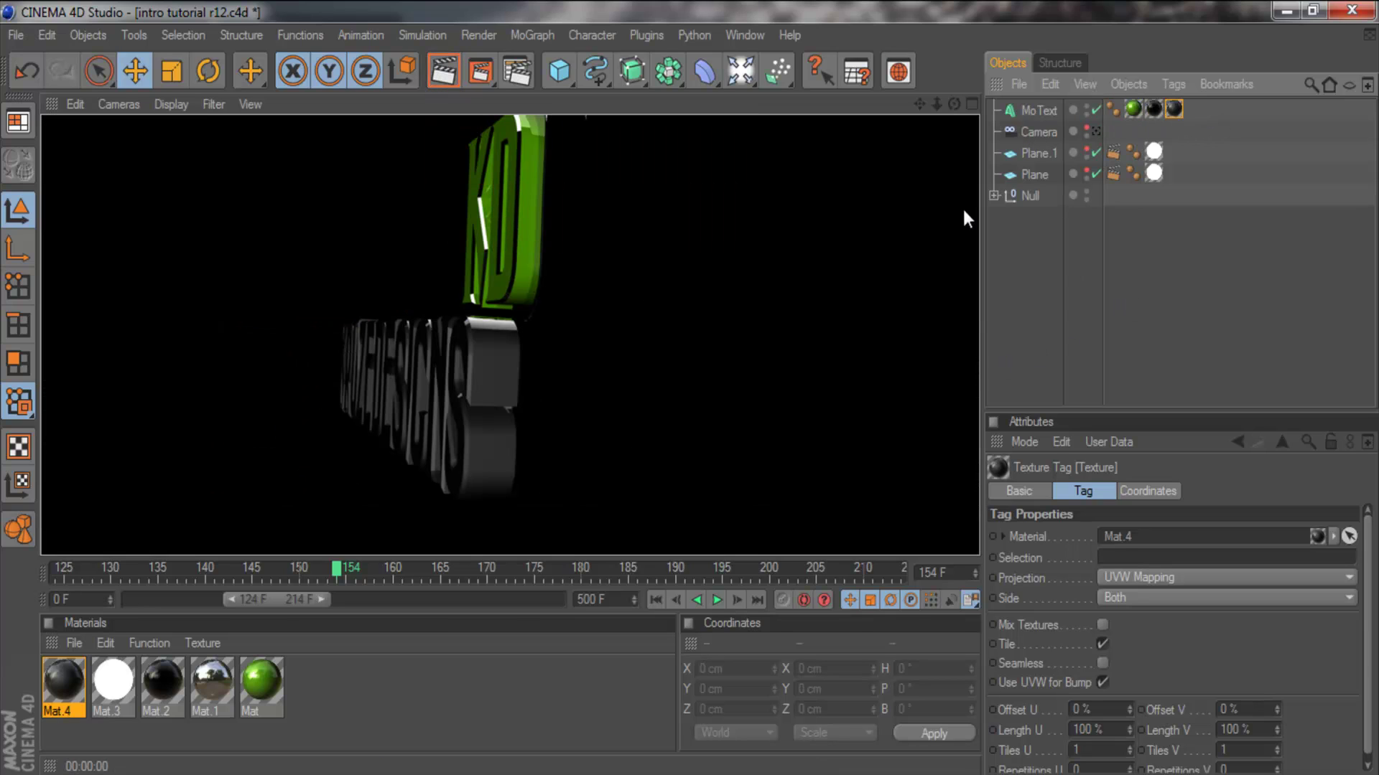
pyautogui.click(1095, 131)
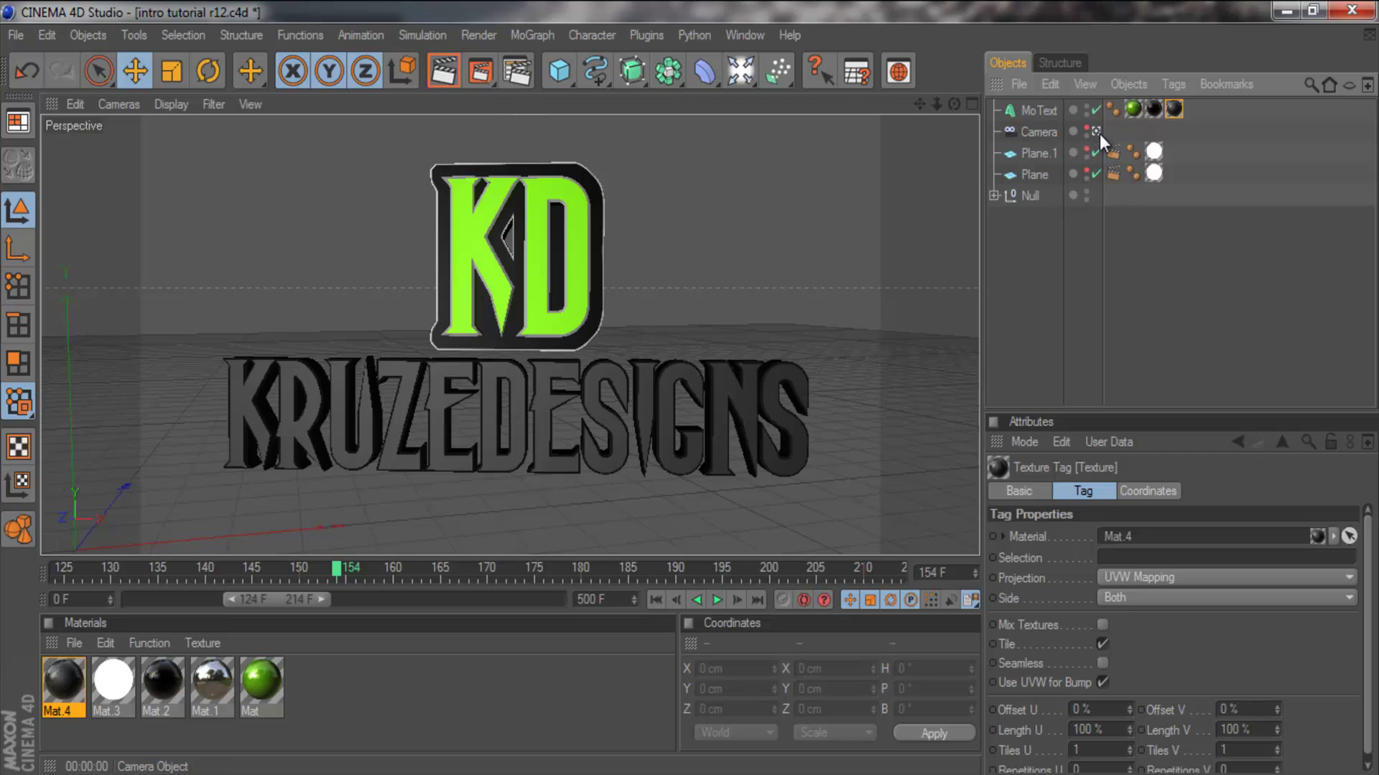
pyautogui.click(443, 71)
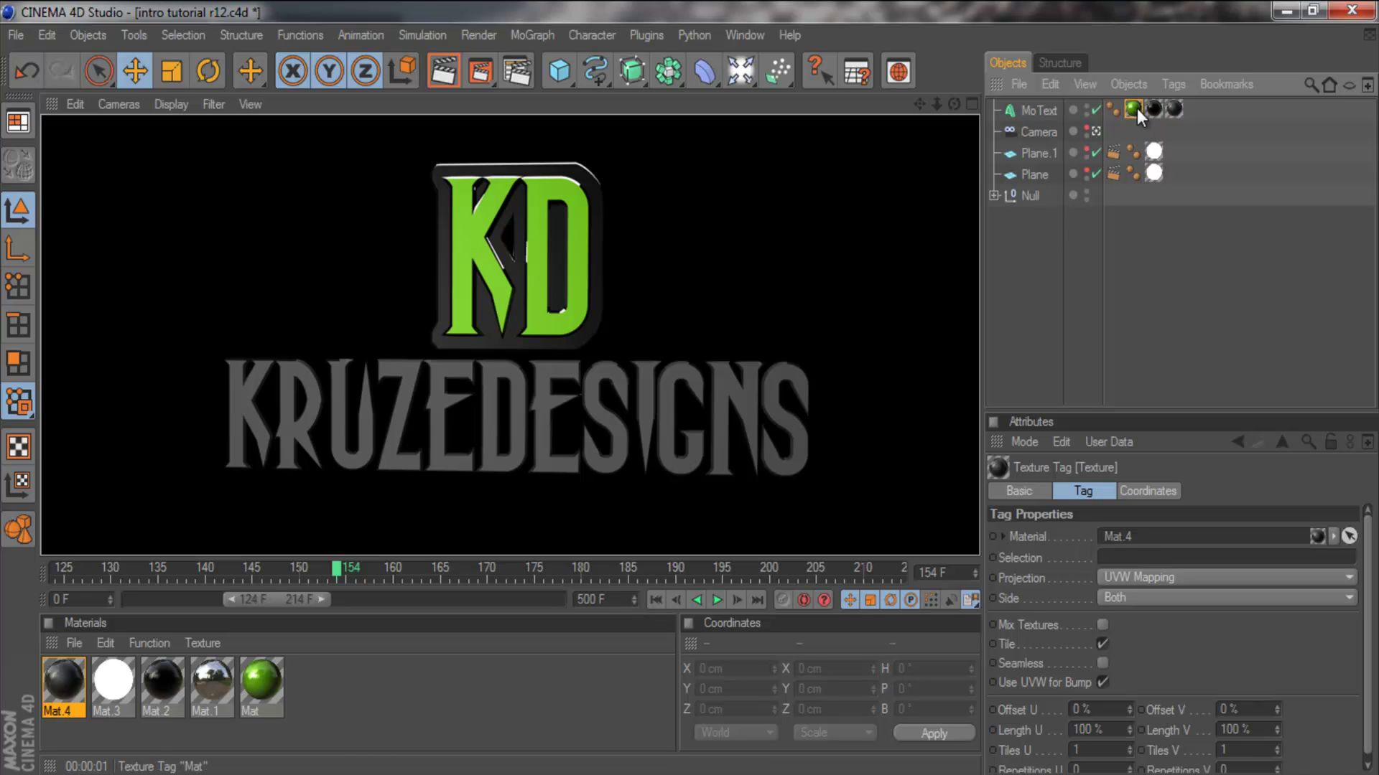
# Step: Move the green tag to the last slot and re-render to compare the results
pyautogui.moveTo(1135, 110); pyautogui.dragTo(1160, 110)
pyautogui.click(443, 70)
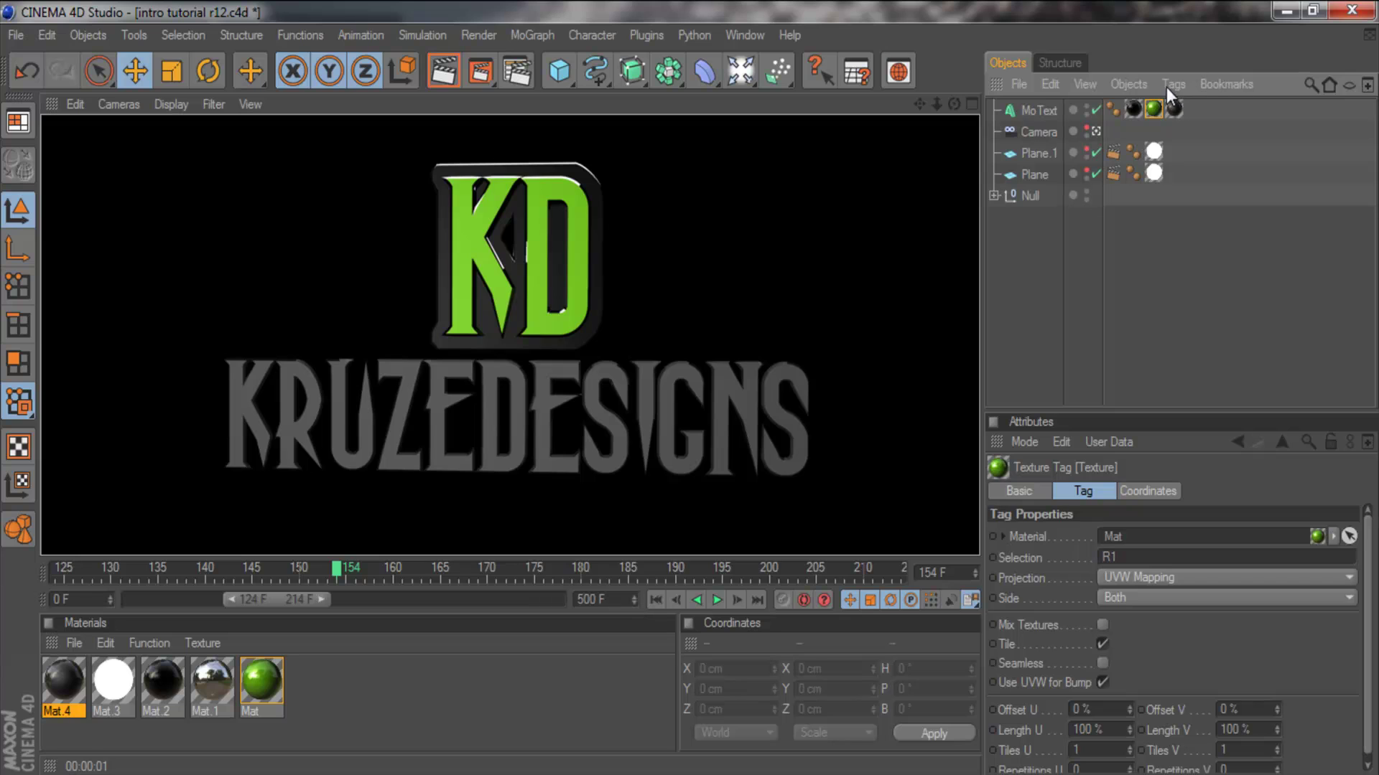
pyautogui.moveTo(1153, 108); pyautogui.dragTo(1177, 110)
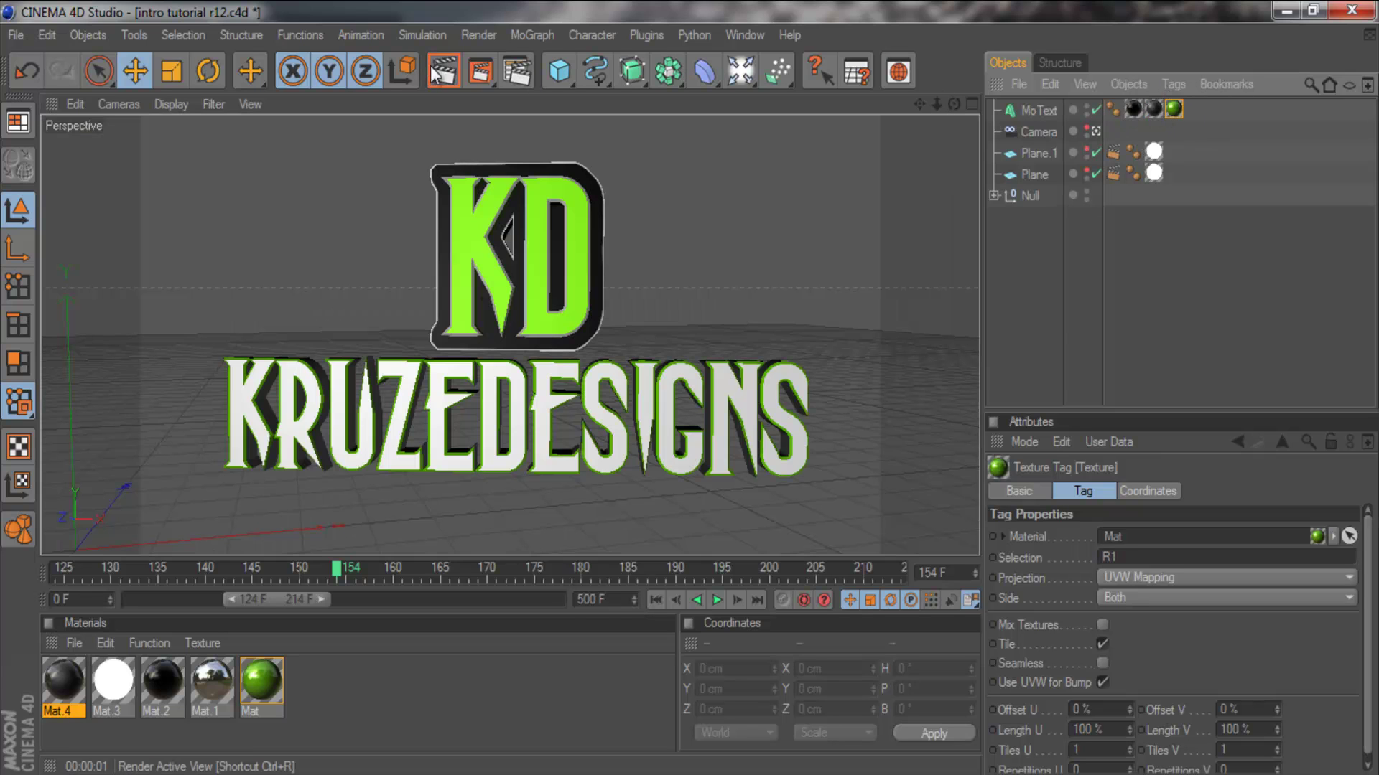
pyautogui.hotkey('ctrl', 'r')
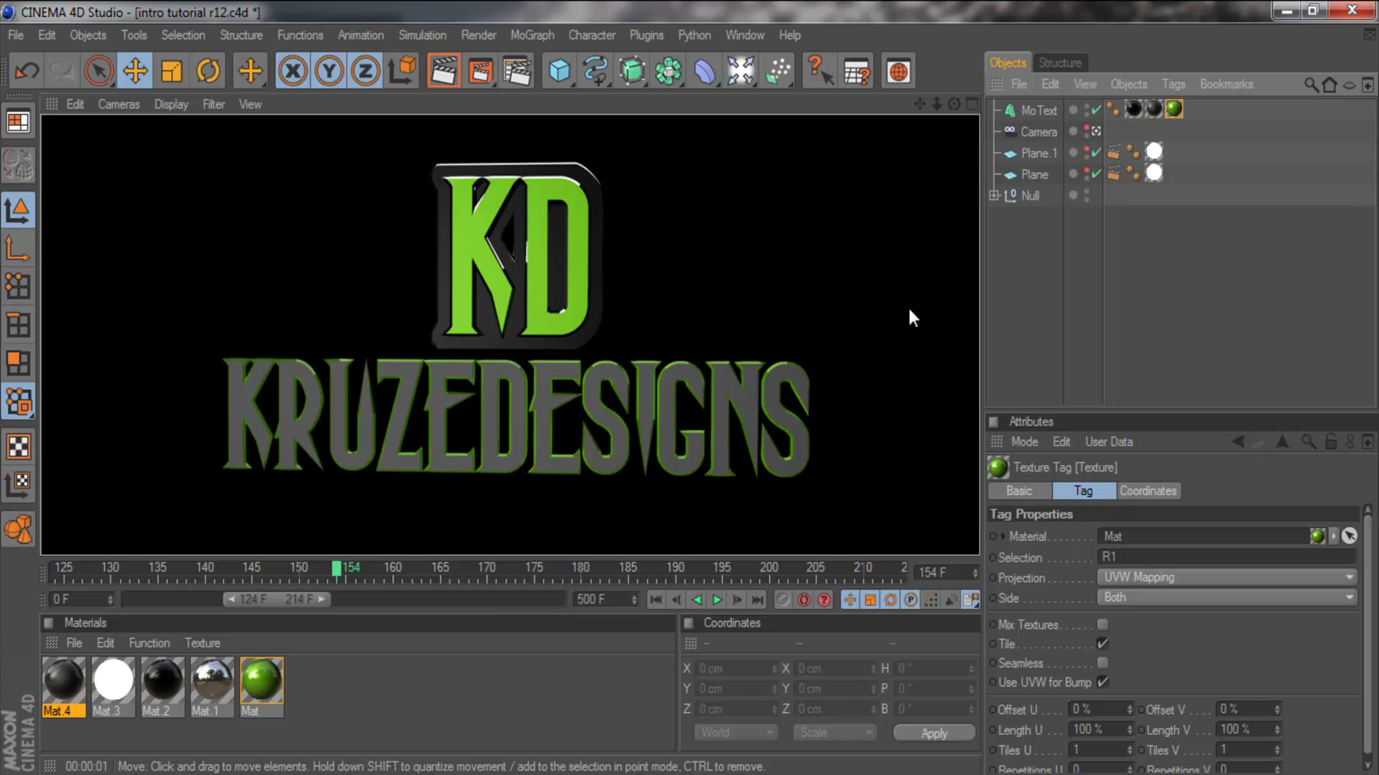
pyautogui.click(1153, 110)
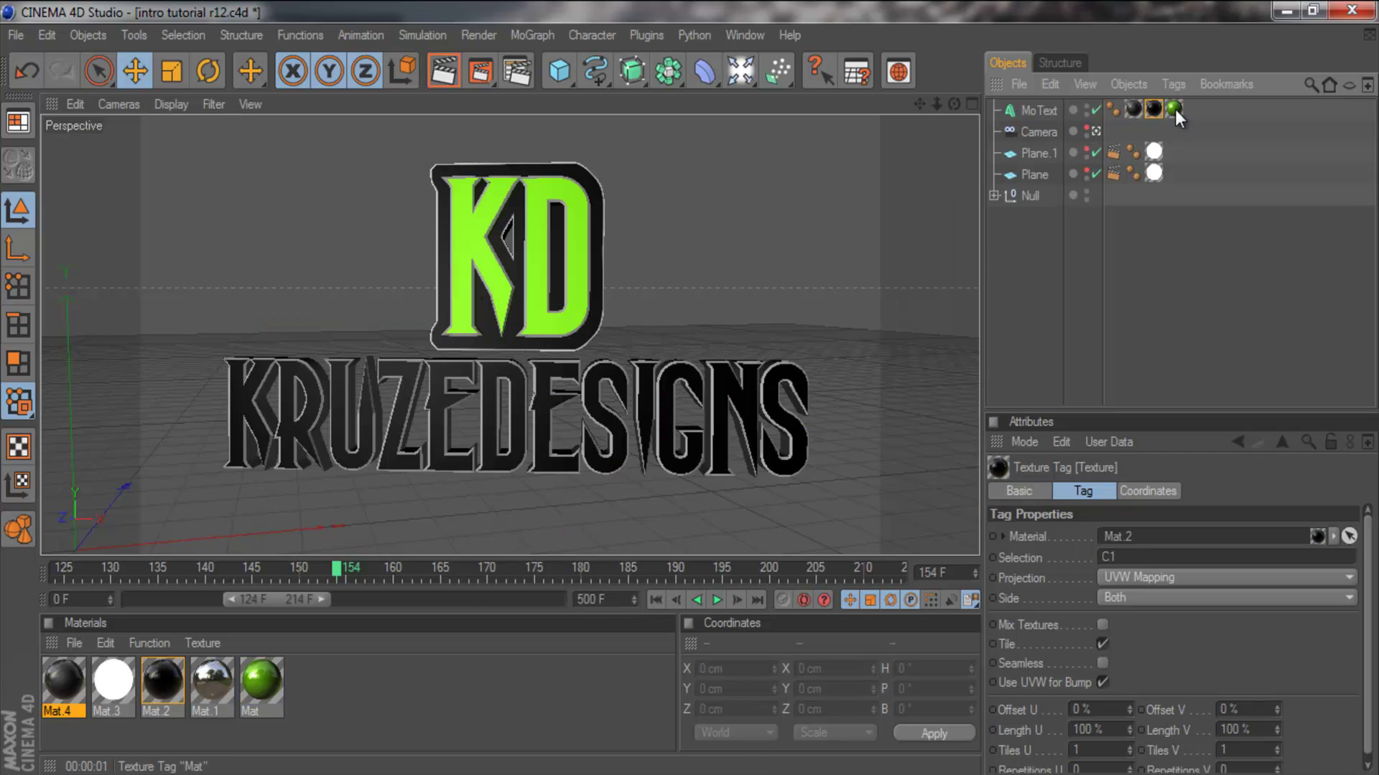
pyautogui.click(443, 70)
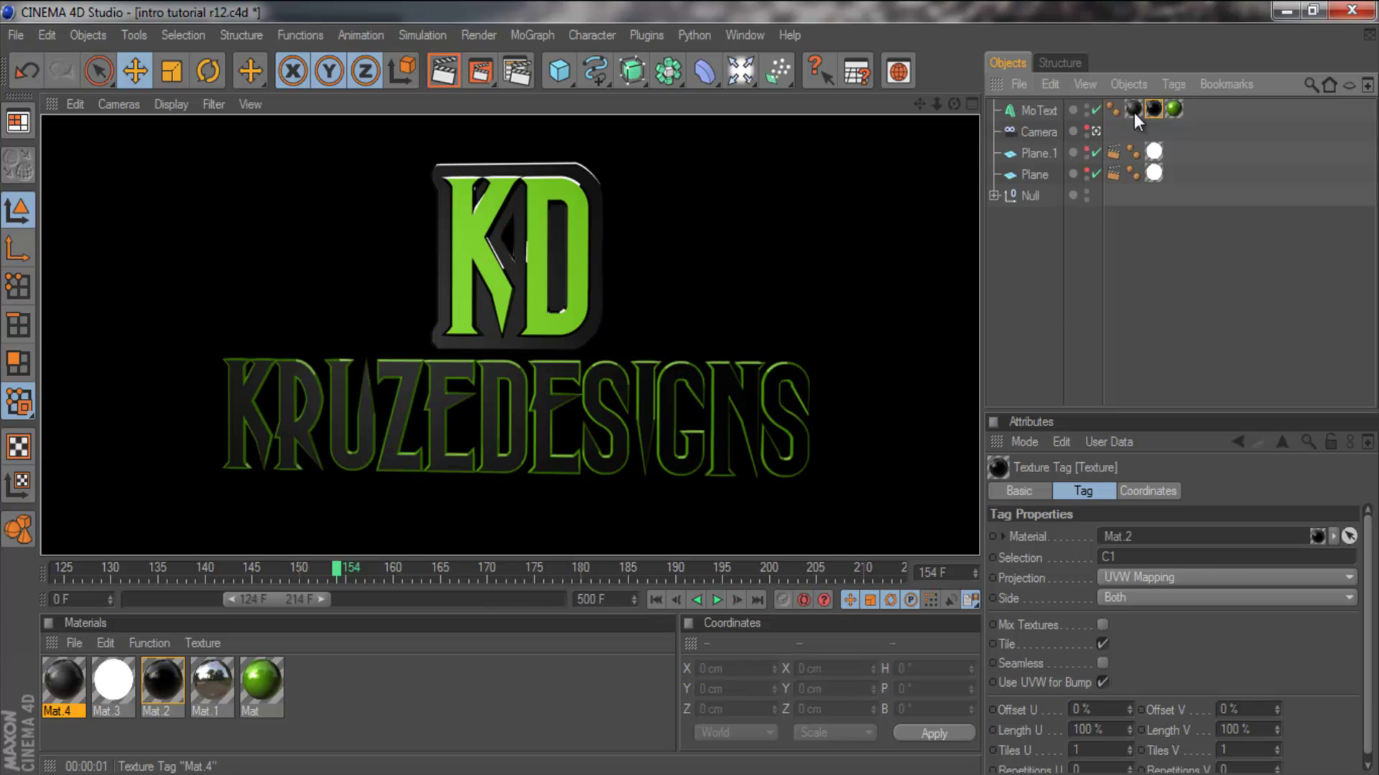
# Step: Delete the Mat.4 tag, switch the text's Mat.2 texture to Cubic projection, and render a preview
pyautogui.press('Delete')
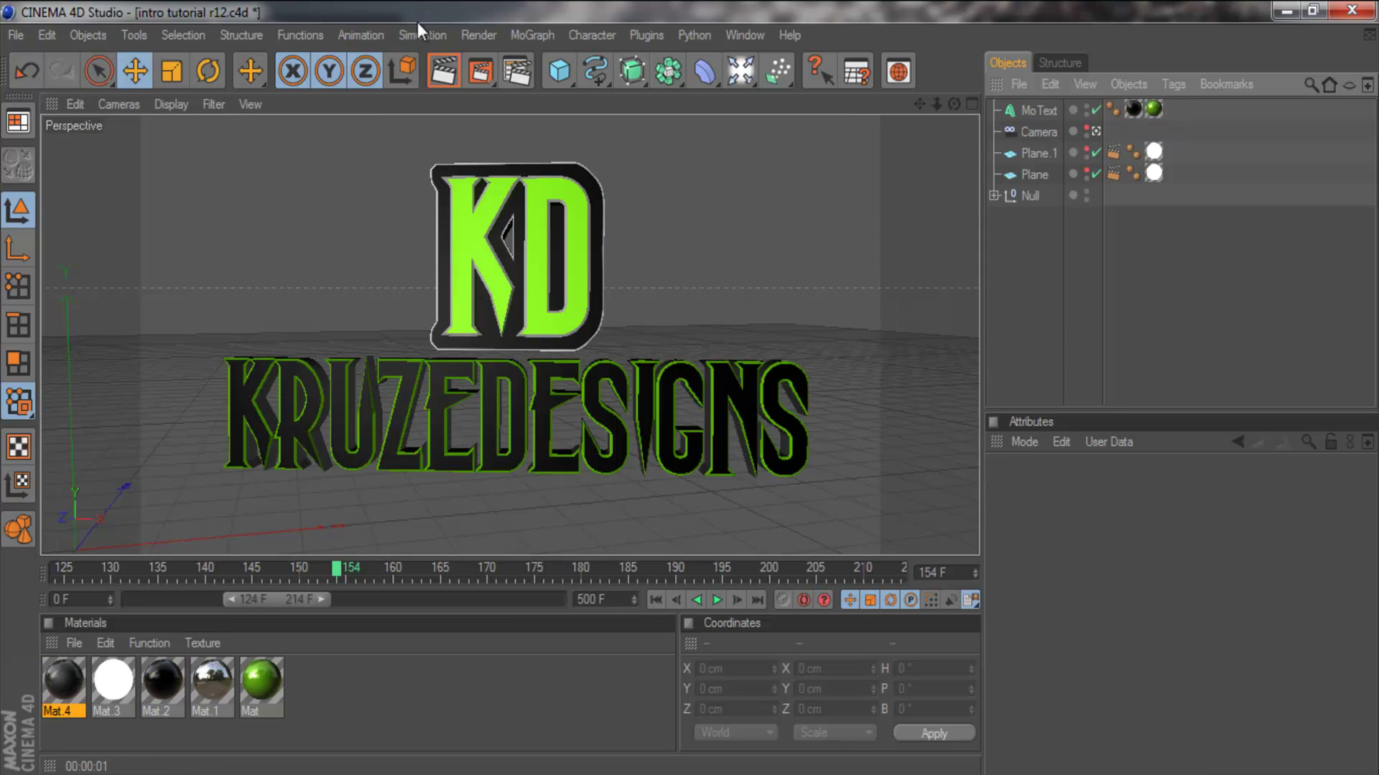
pyautogui.click(457, 81)
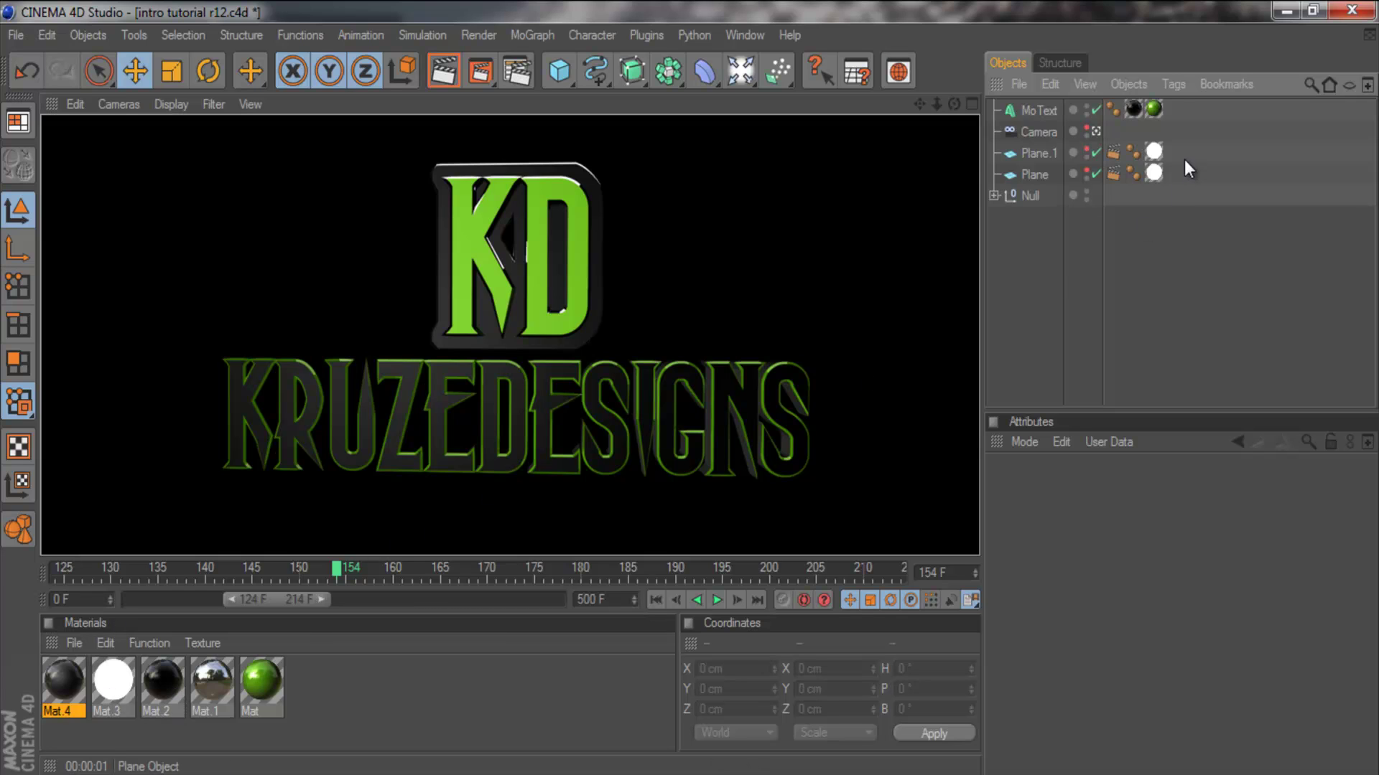
pyautogui.click(1133, 109)
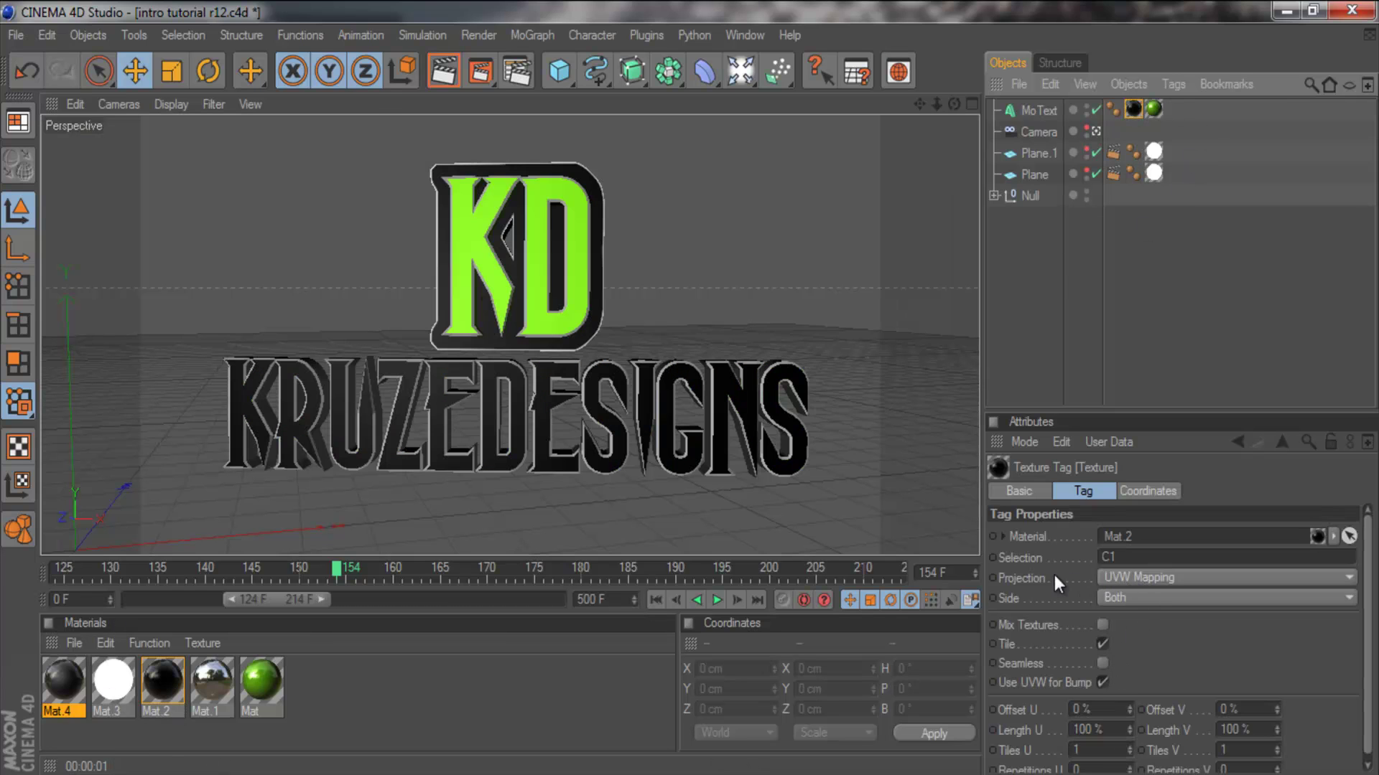
pyautogui.click(1131, 579)
pyautogui.click(1127, 658)
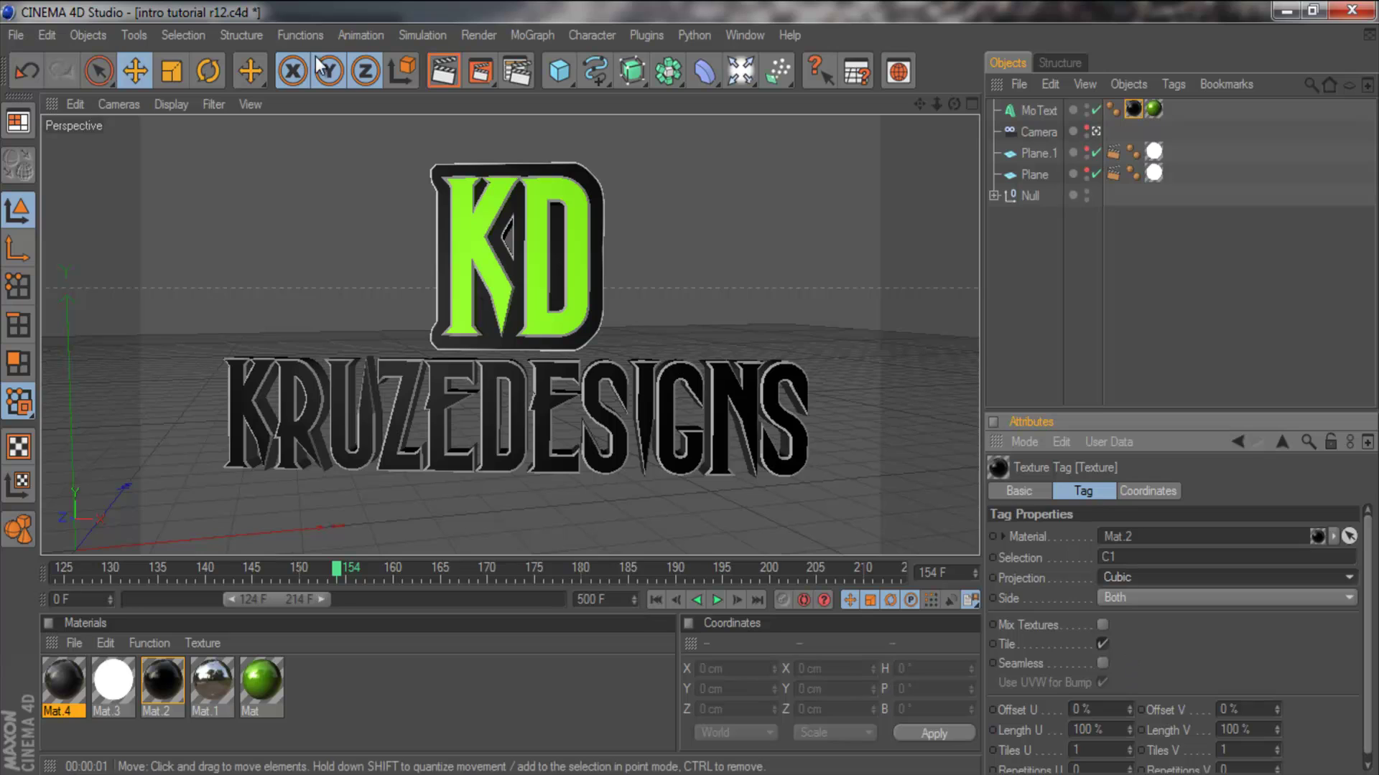
pyautogui.click(441, 74)
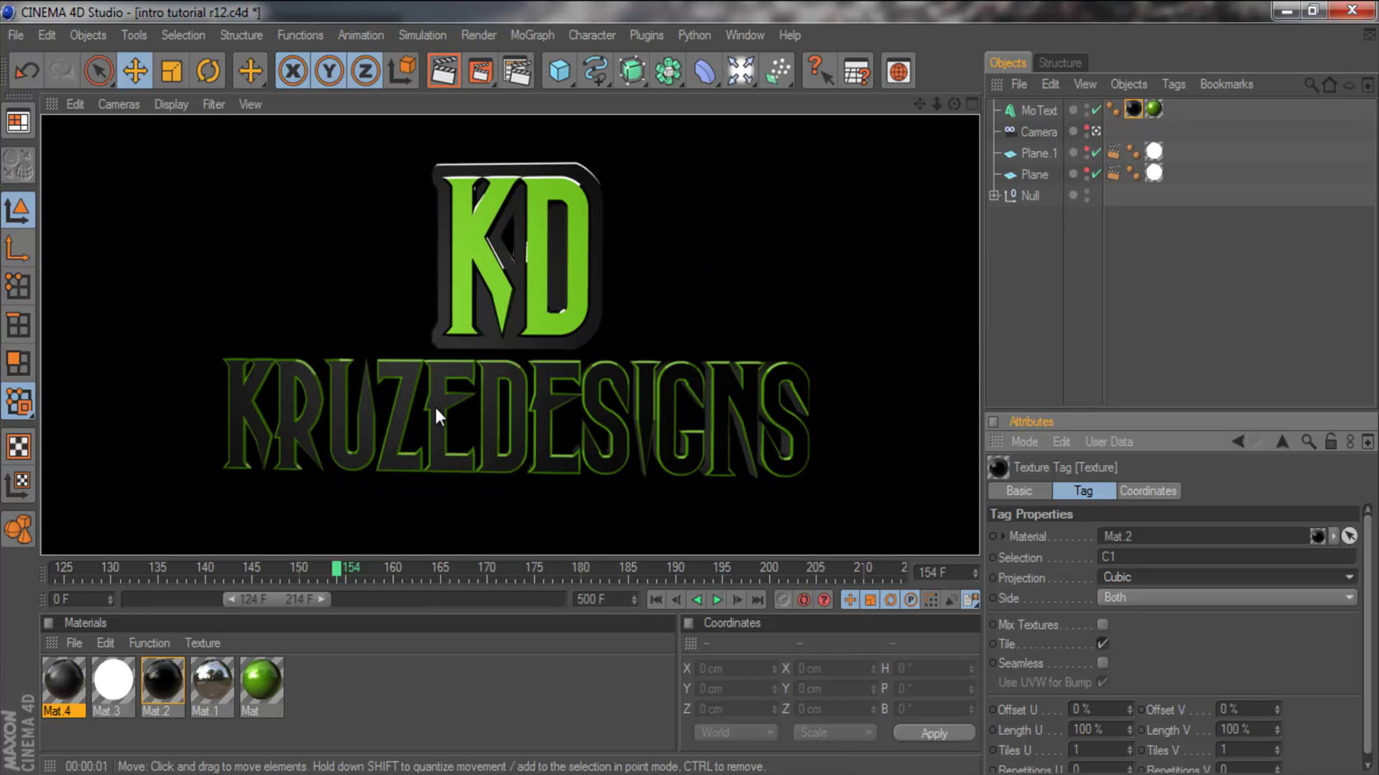
# Step: Render the text through the scene camera to check the cubic texture
pyautogui.click(1239, 318)
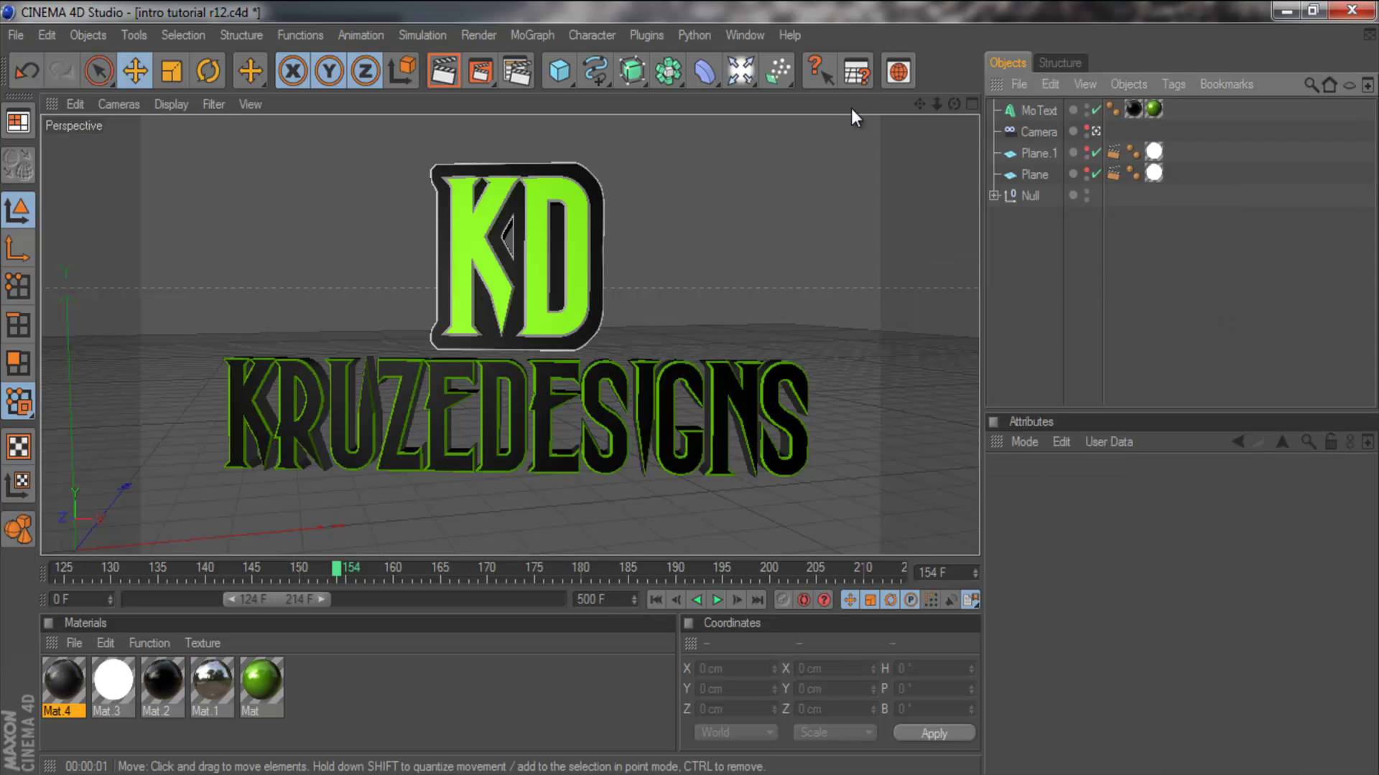
pyautogui.click(1094, 131)
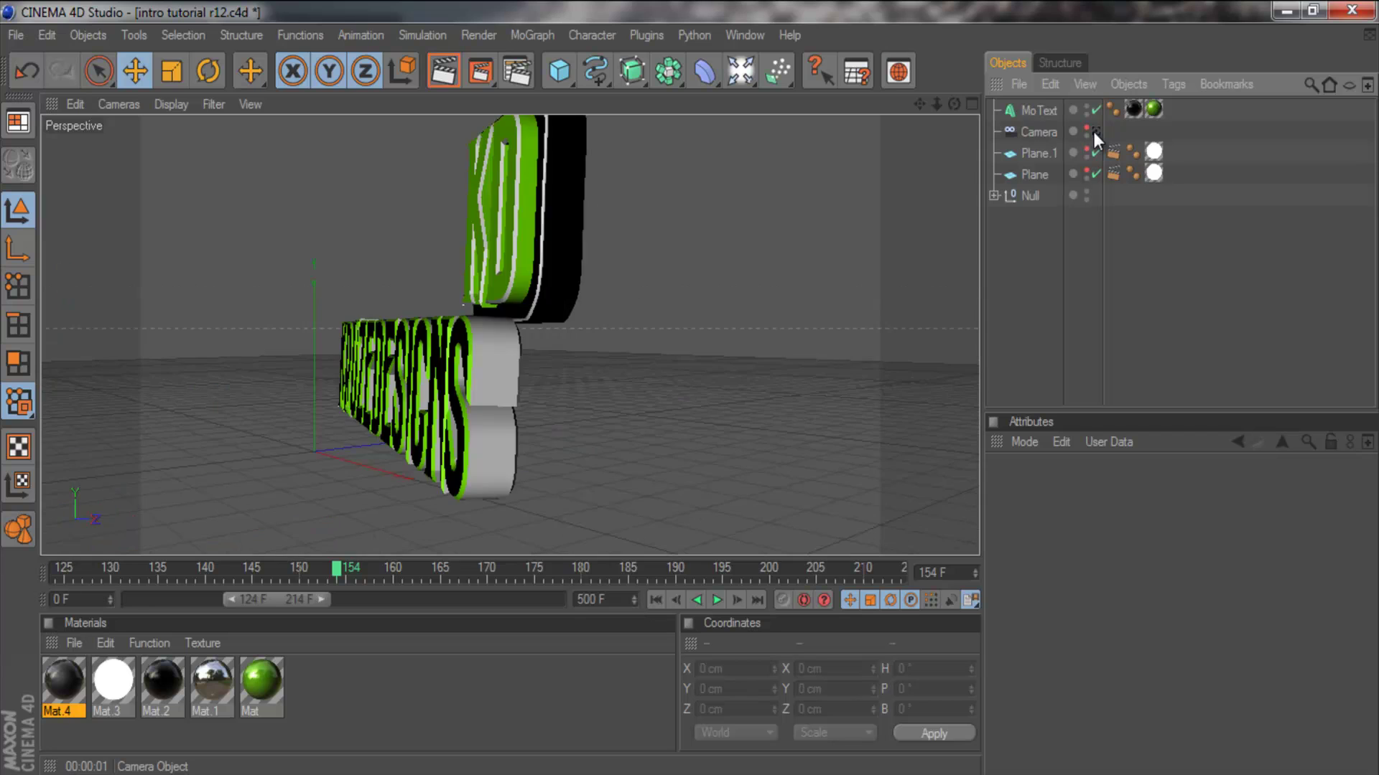
pyautogui.click(1095, 131)
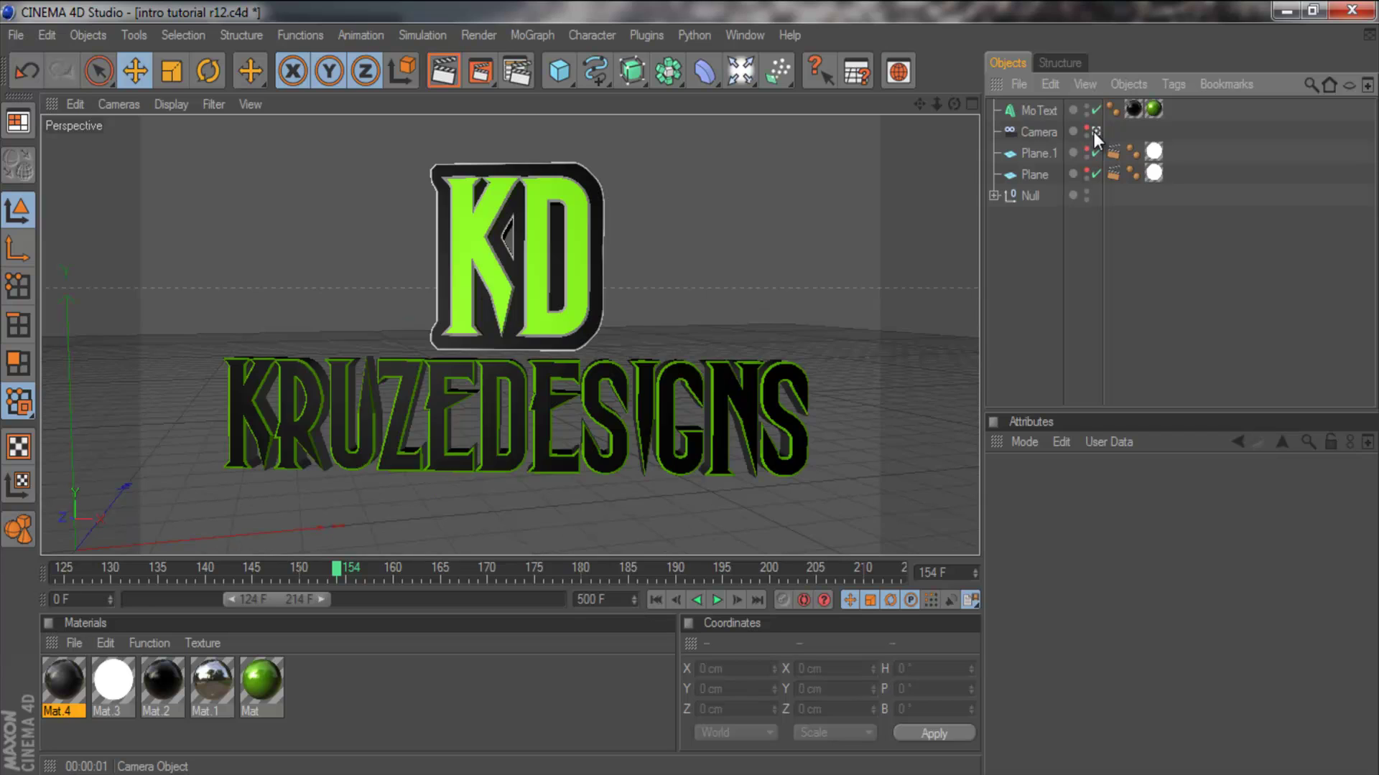
pyautogui.click(443, 72)
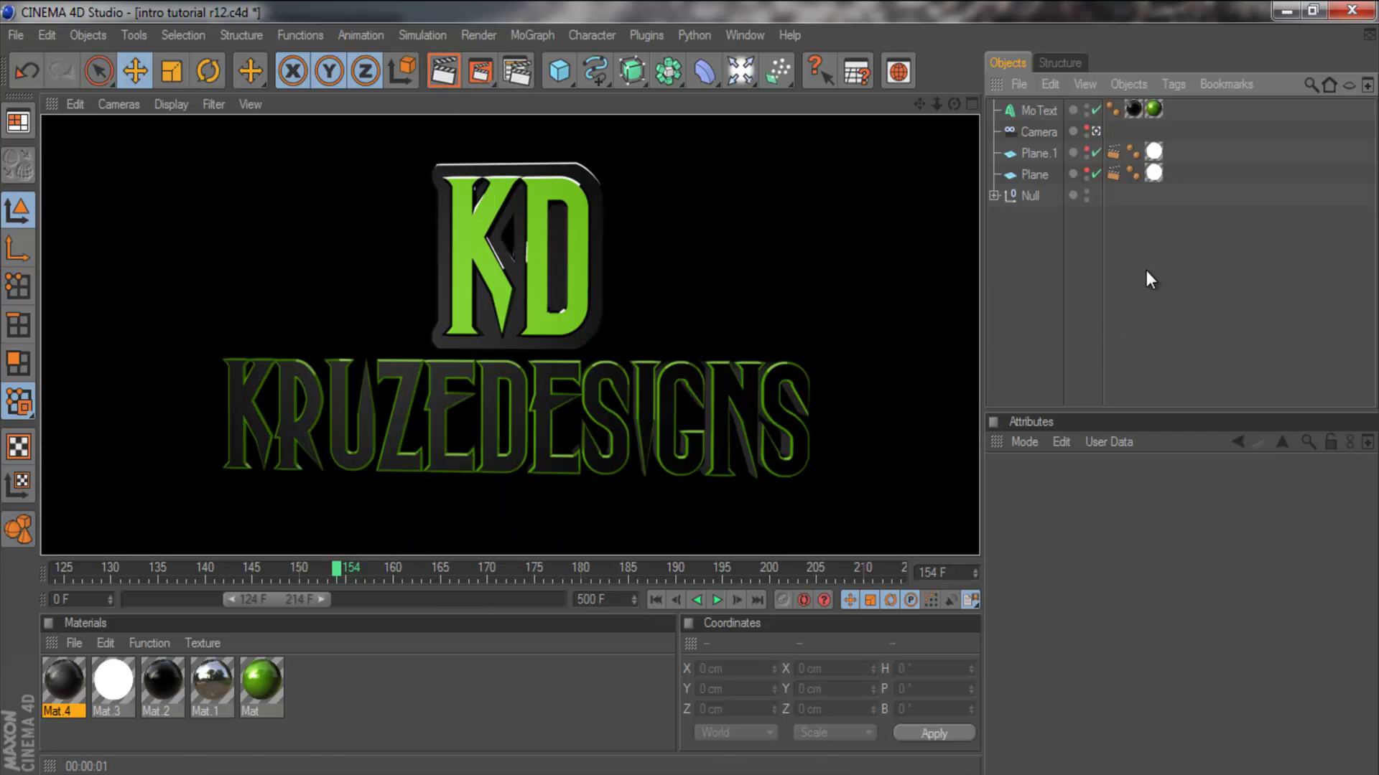
# Step: With the KruzeDesigns MoText selected, add a MoGraph Plain effector to the scene
pyautogui.click(1041, 110)
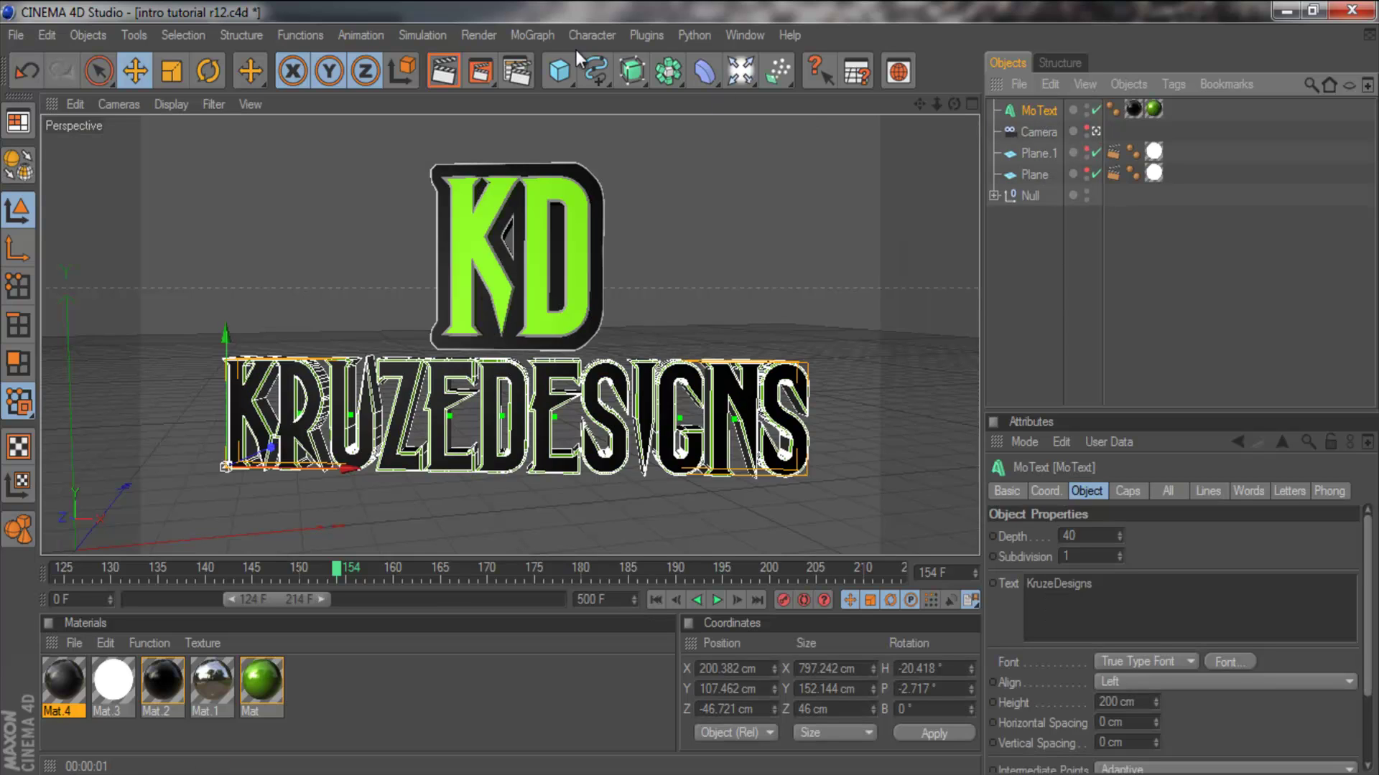
pyautogui.click(737, 774)
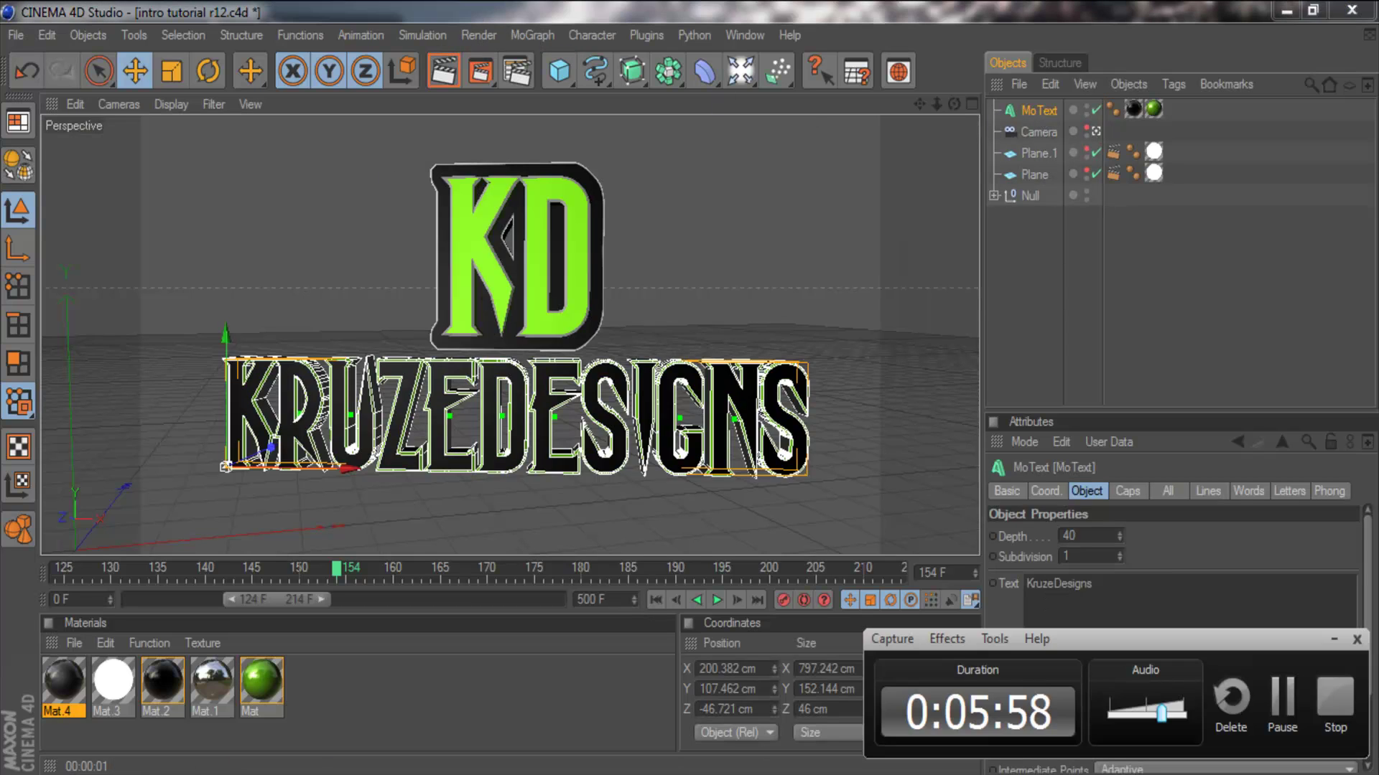
pyautogui.click(737, 774)
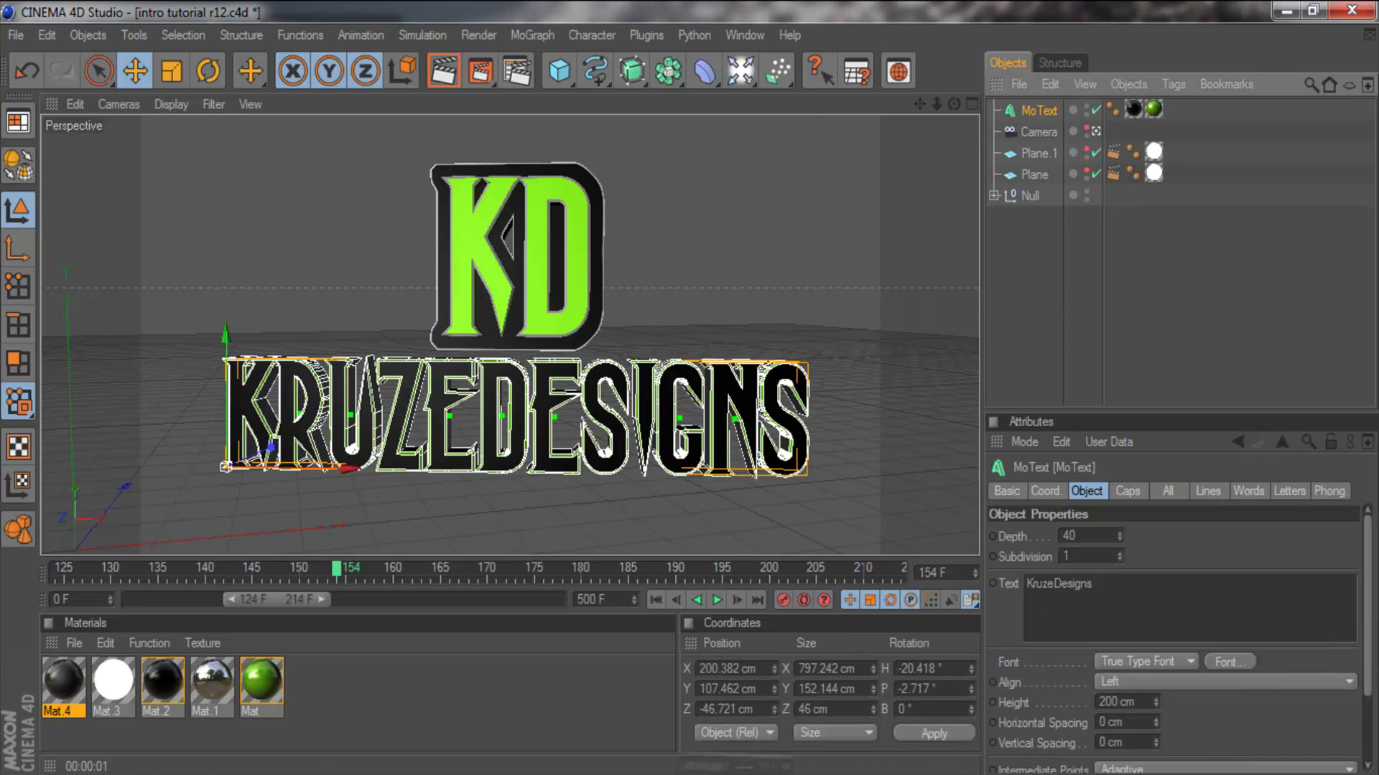
pyautogui.click(414, 33)
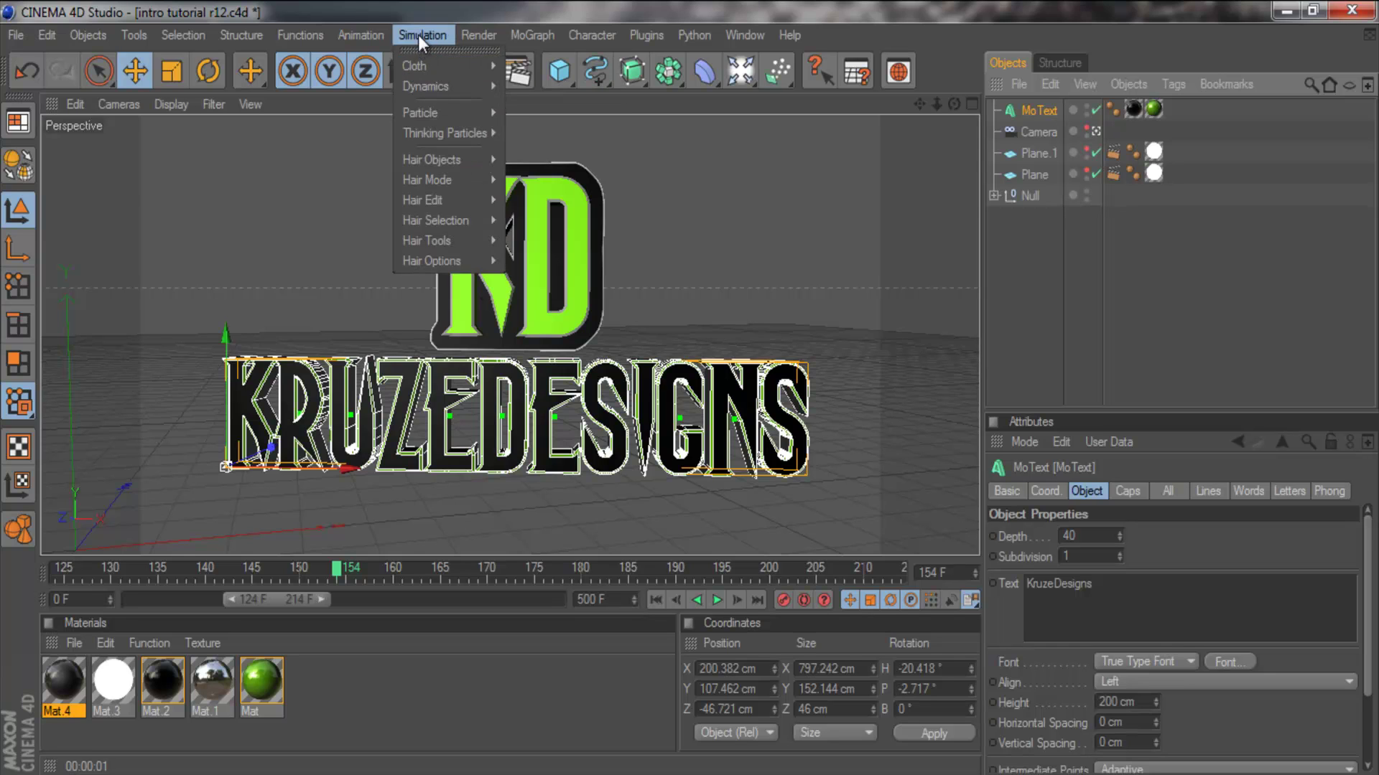
pyautogui.click(419, 32)
pyautogui.click(420, 30)
pyautogui.click(420, 30)
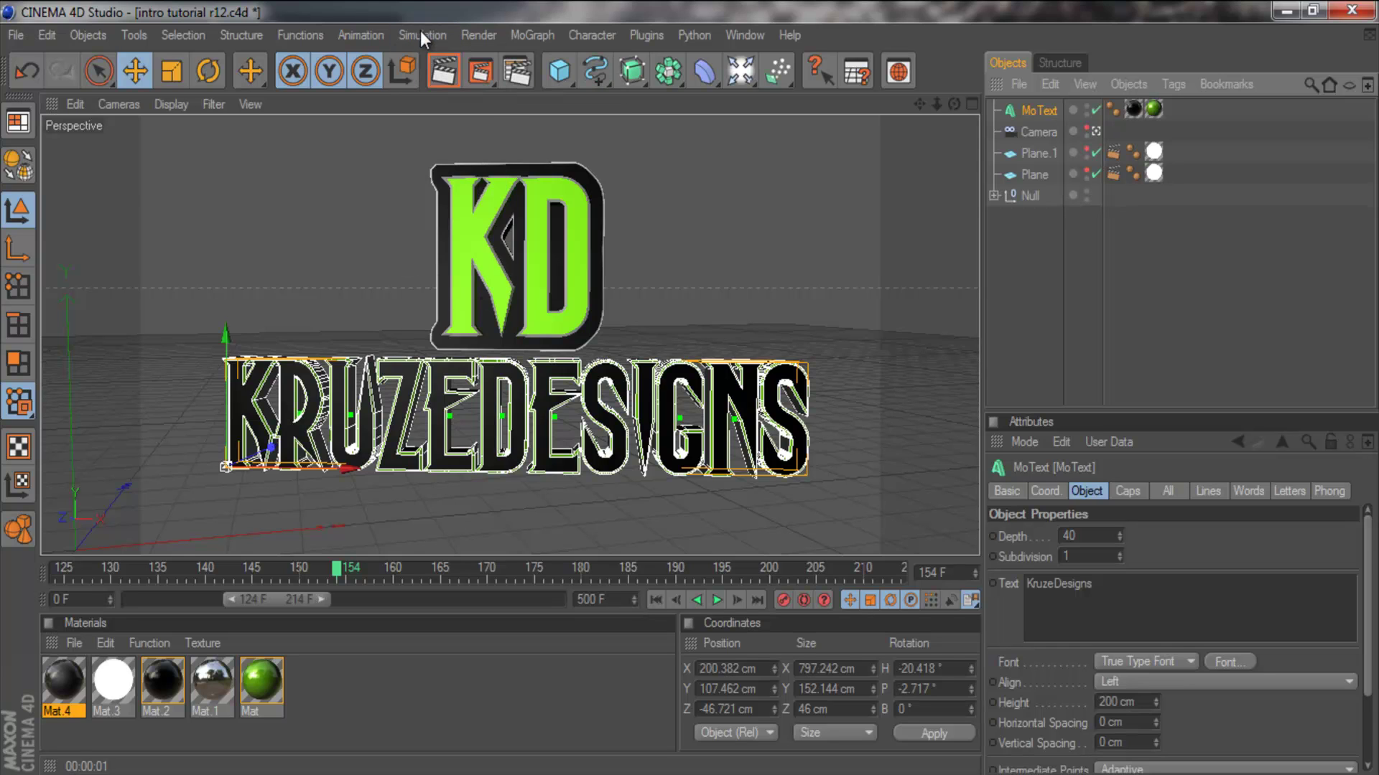
pyautogui.click(529, 36)
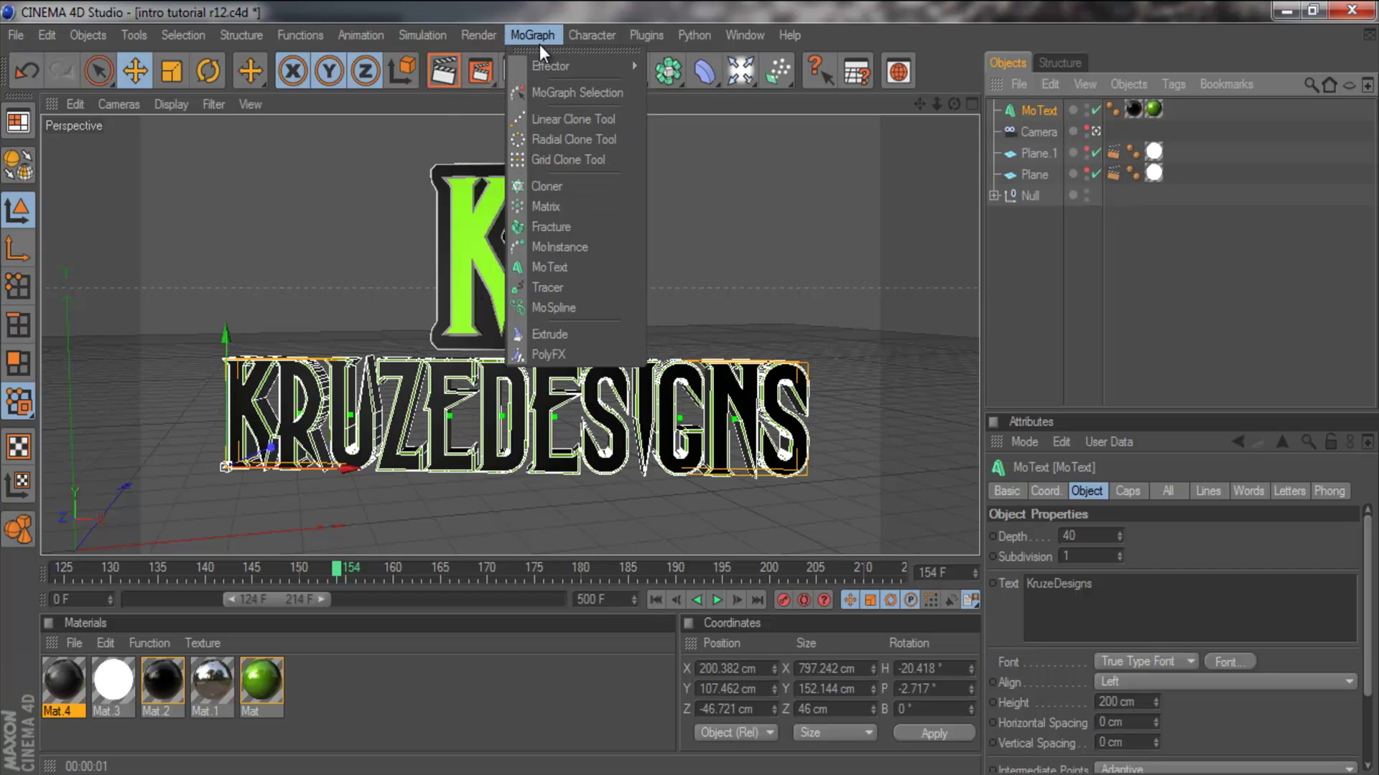
pyautogui.moveTo(550, 72)
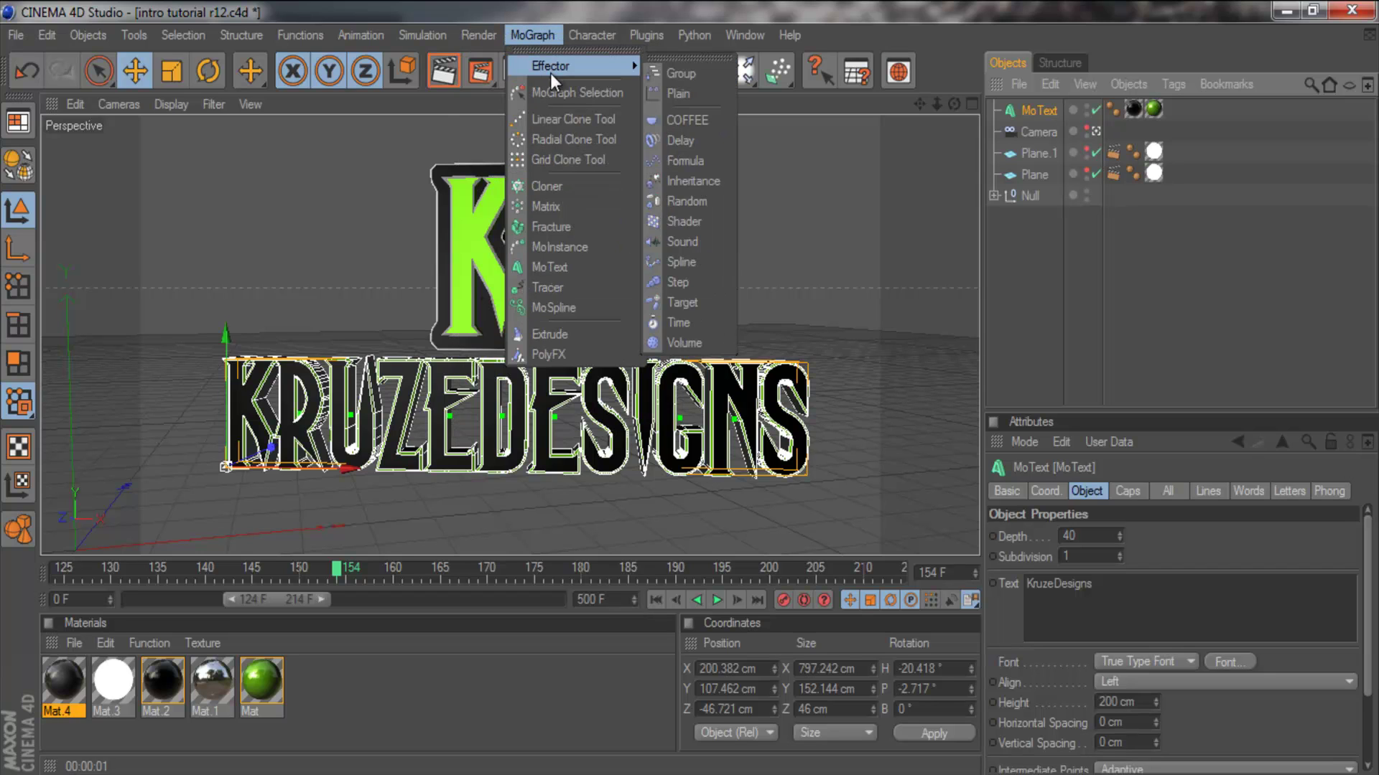
pyautogui.click(686, 96)
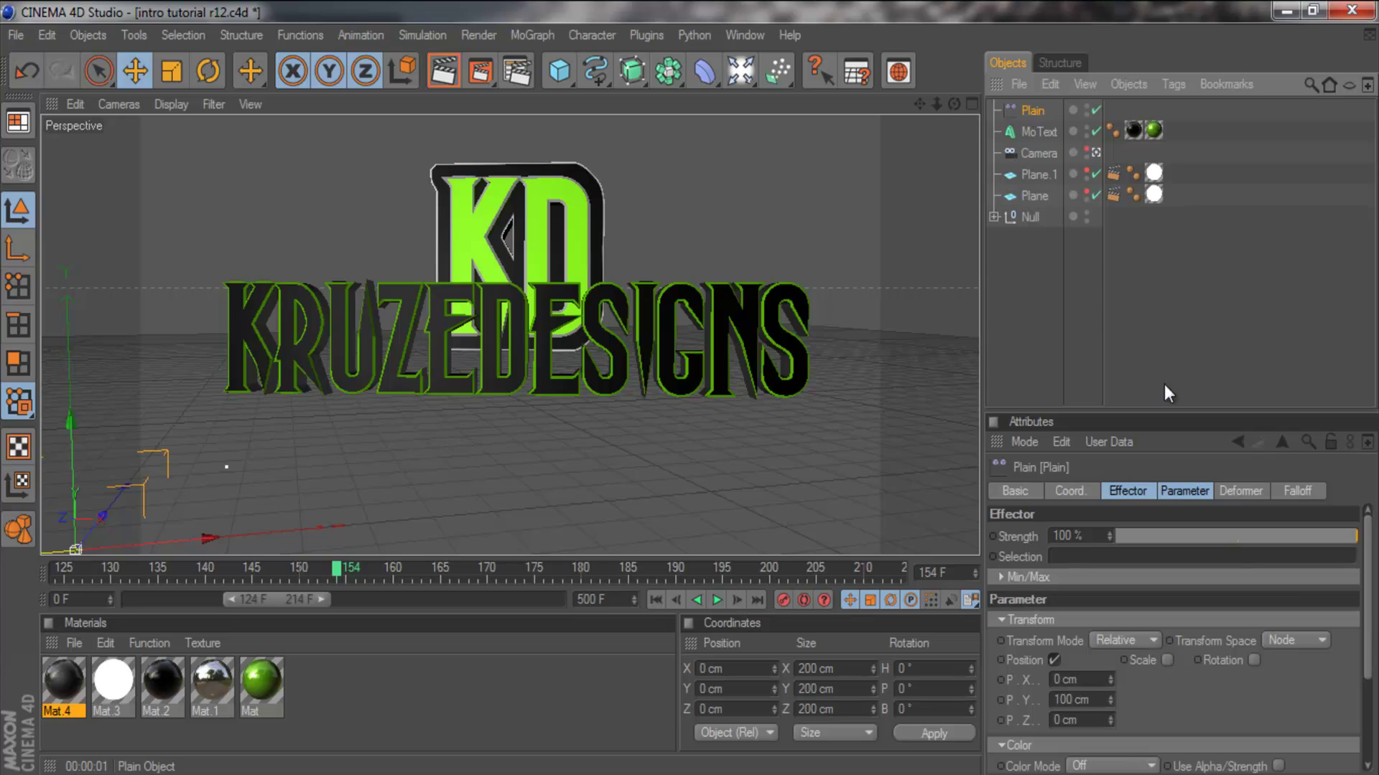
# Step: Set the Plain effector's falloff shape to Box
pyautogui.click(1293, 492)
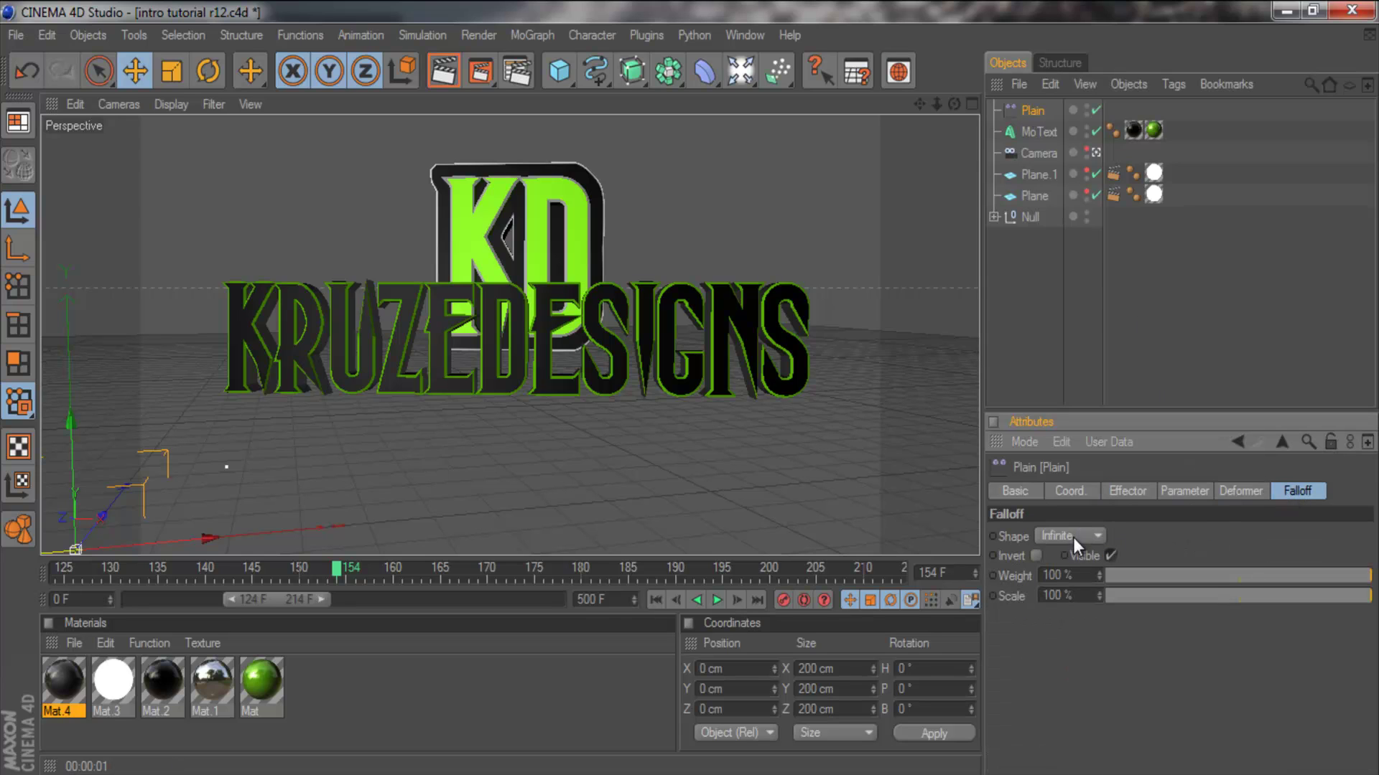
pyautogui.click(1050, 538)
pyautogui.click(1054, 579)
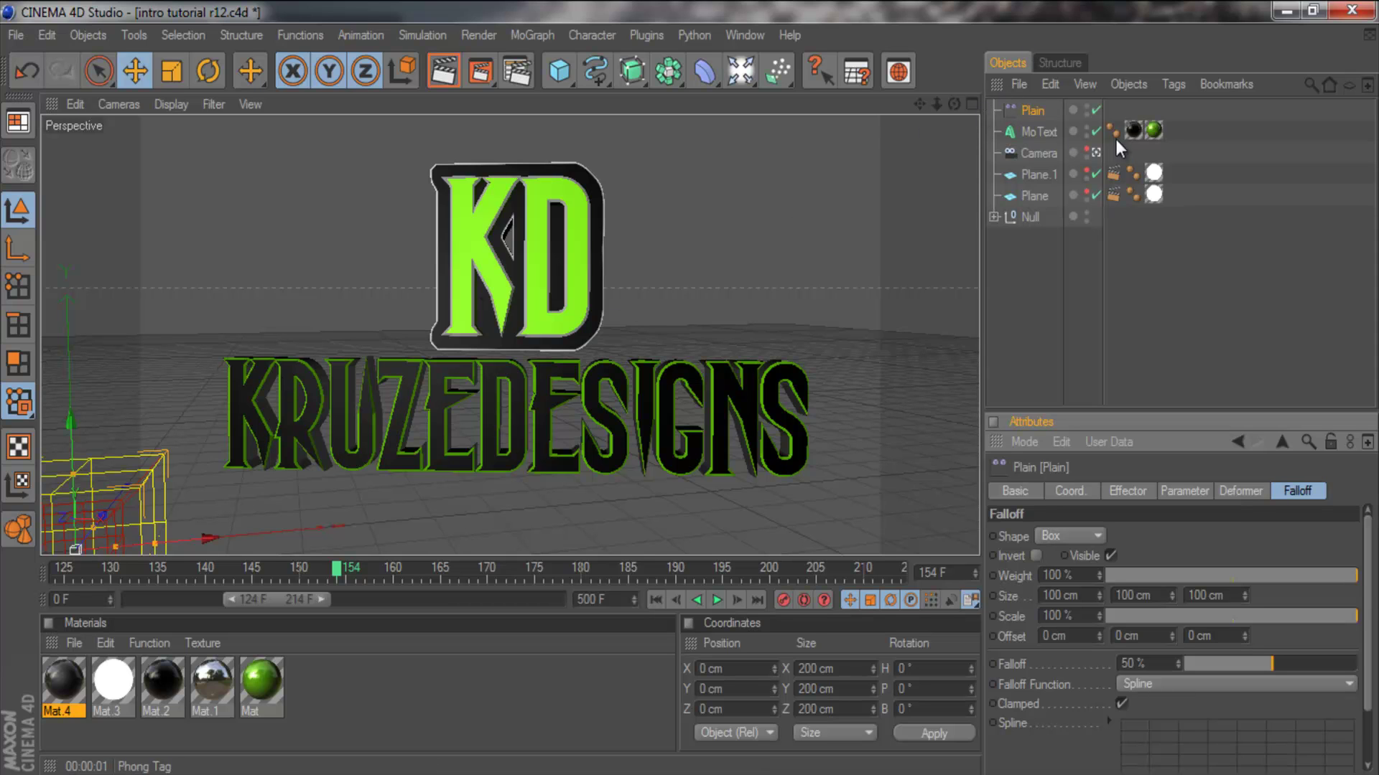
# Step: Rotate the falloff box and scale it up, widening it along X to about 985 cm
pyautogui.click(1098, 153)
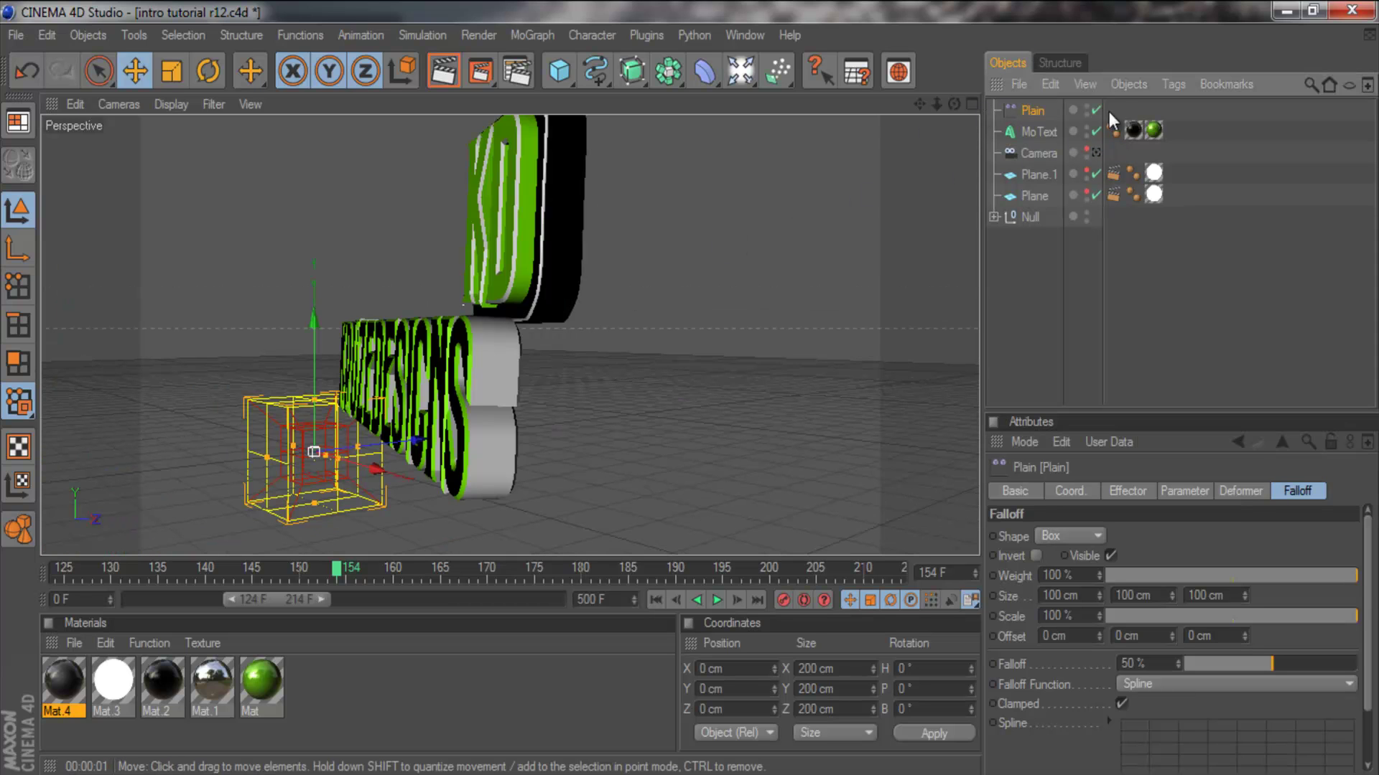
pyautogui.moveTo(957, 105); pyautogui.dragTo(688, 389)
pyautogui.press('r')
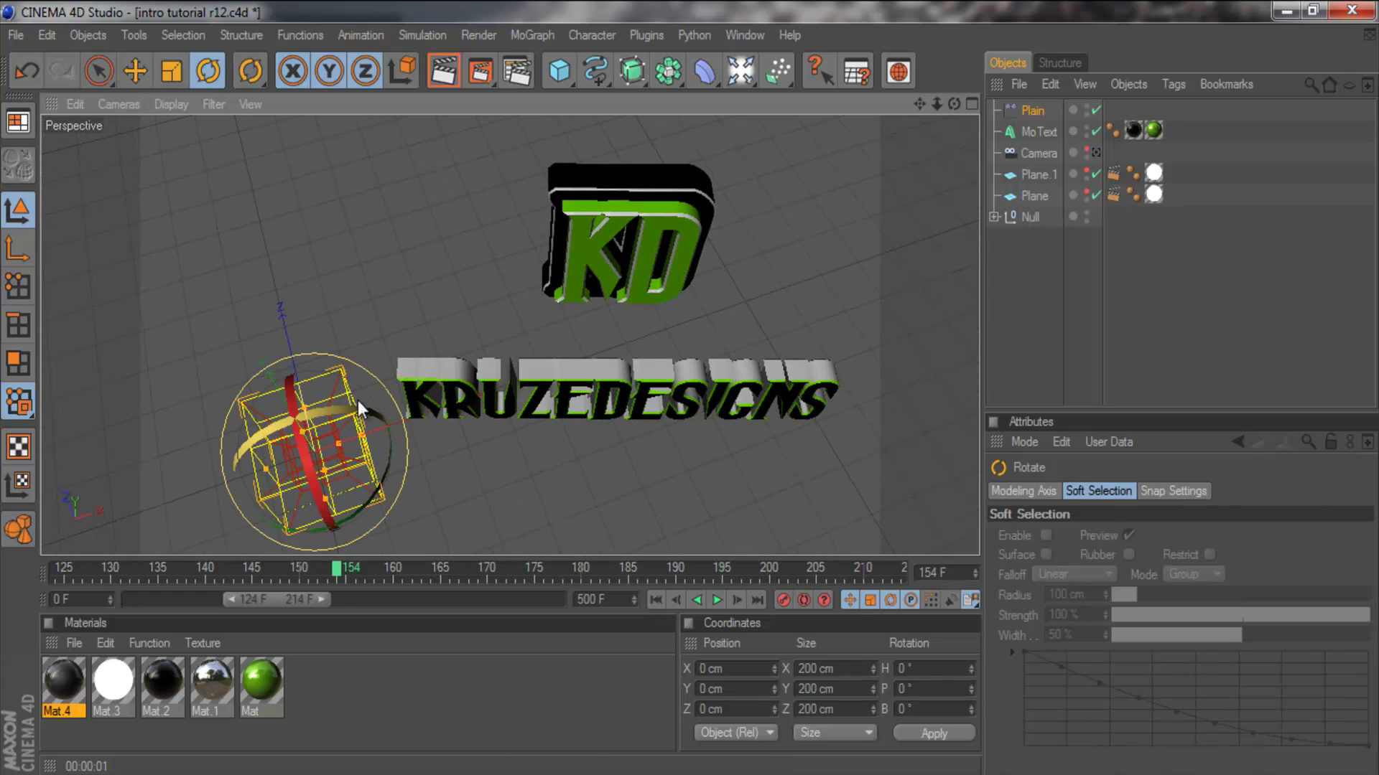
pyautogui.moveTo(357, 399)
pyautogui.mouseDown()
pyautogui.moveTo(371, 389)
pyautogui.moveTo(372, 408)
pyautogui.mouseUp()
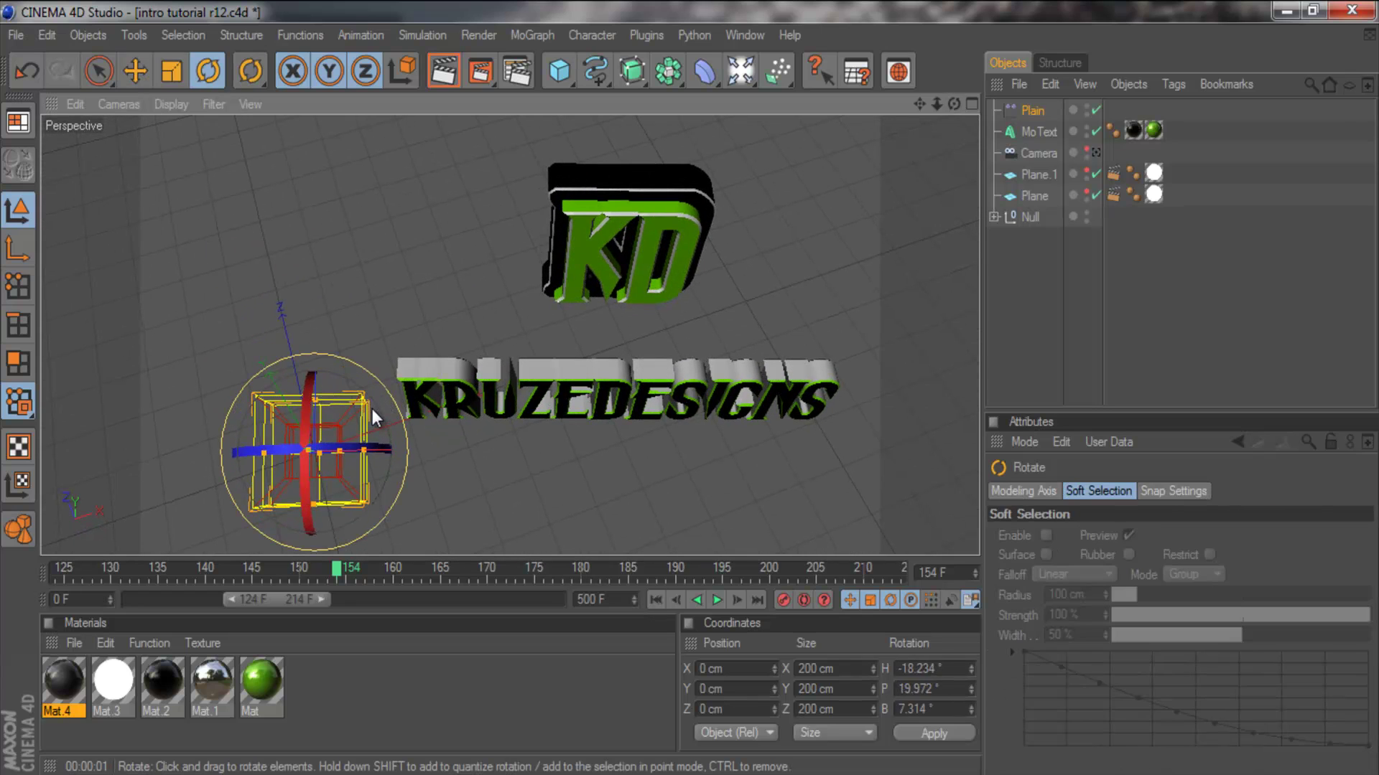
pyautogui.click(129, 72)
pyautogui.click(171, 71)
pyautogui.moveTo(432, 463); pyautogui.dragTo(589, 381)
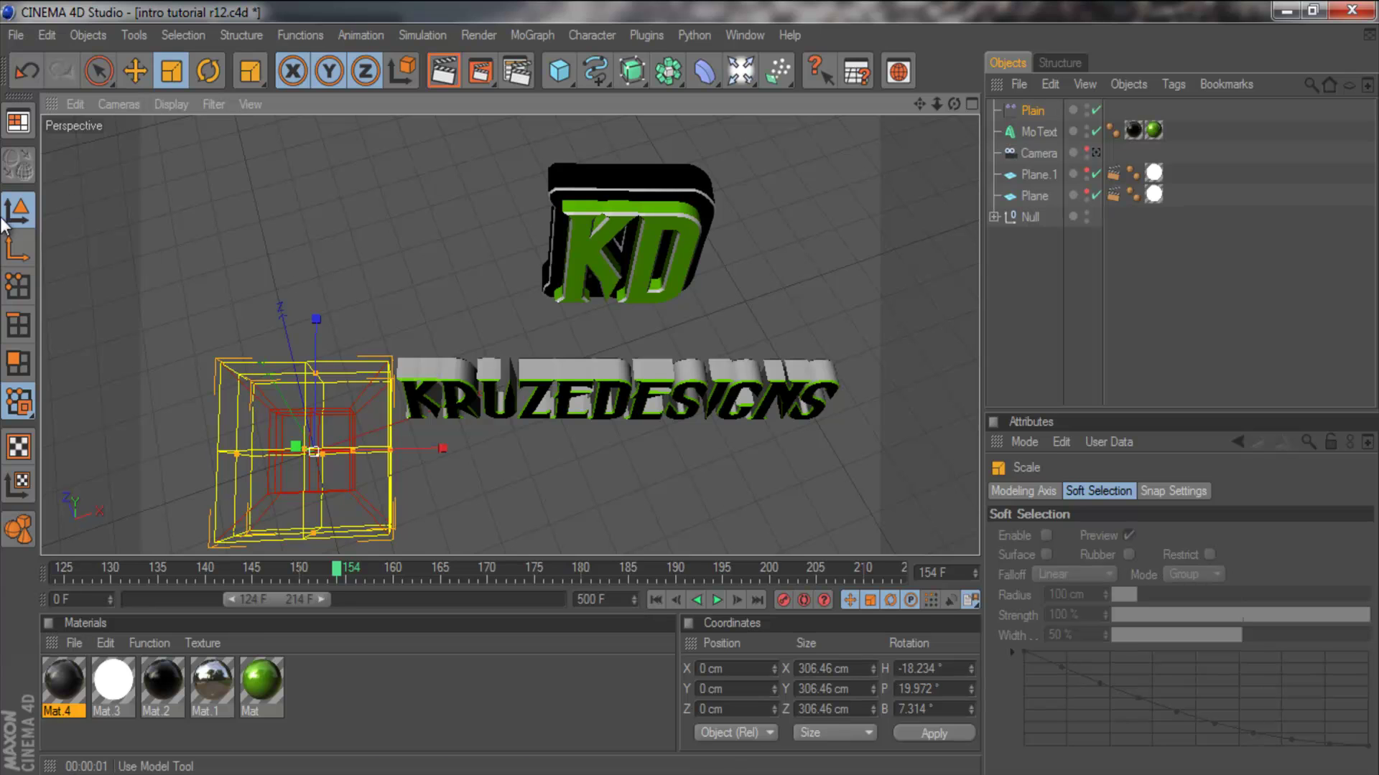
pyautogui.click(18, 247)
pyautogui.moveTo(441, 450); pyautogui.dragTo(502, 445)
pyautogui.moveTo(954, 105); pyautogui.dragTo(690, 389)
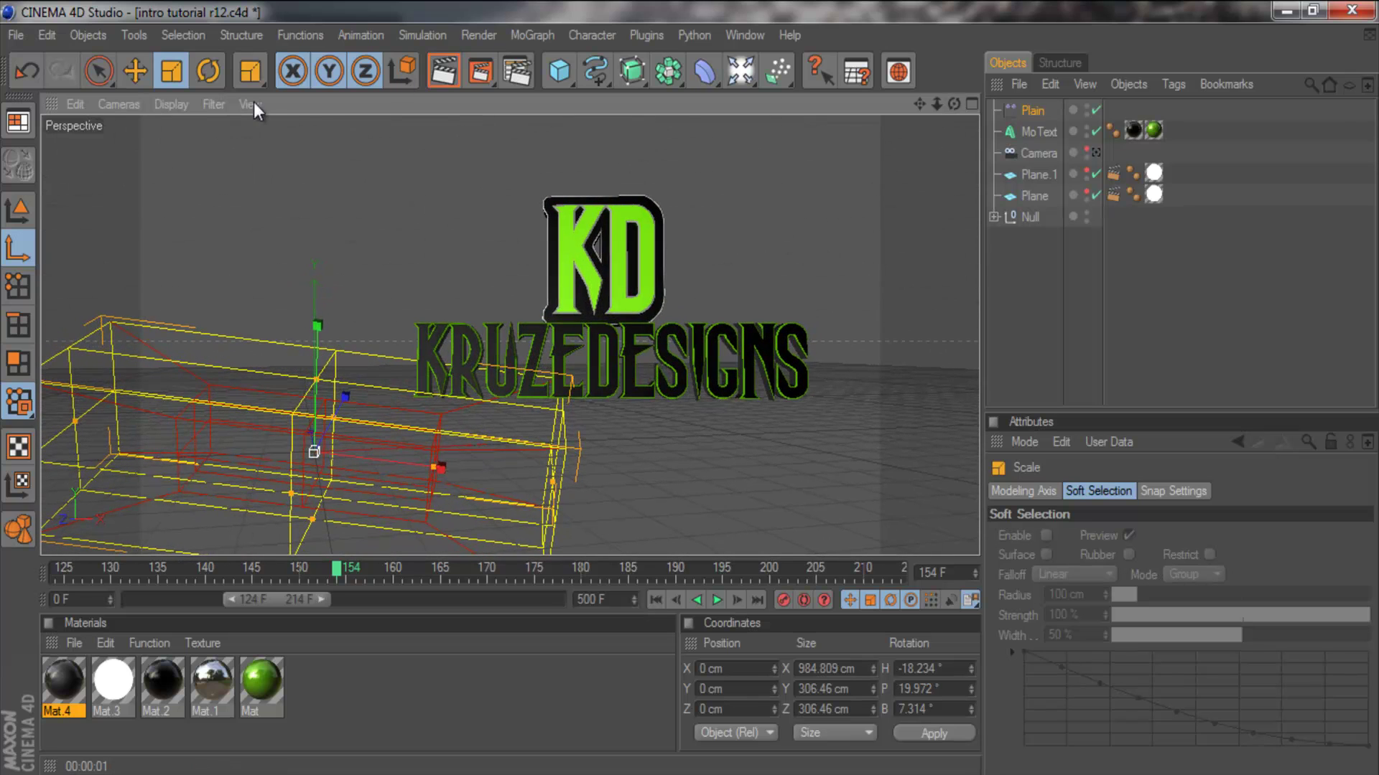
# Step: Adjust the falloff box's rotation toward about -1° pitch and -21° heading
pyautogui.click(214, 79)
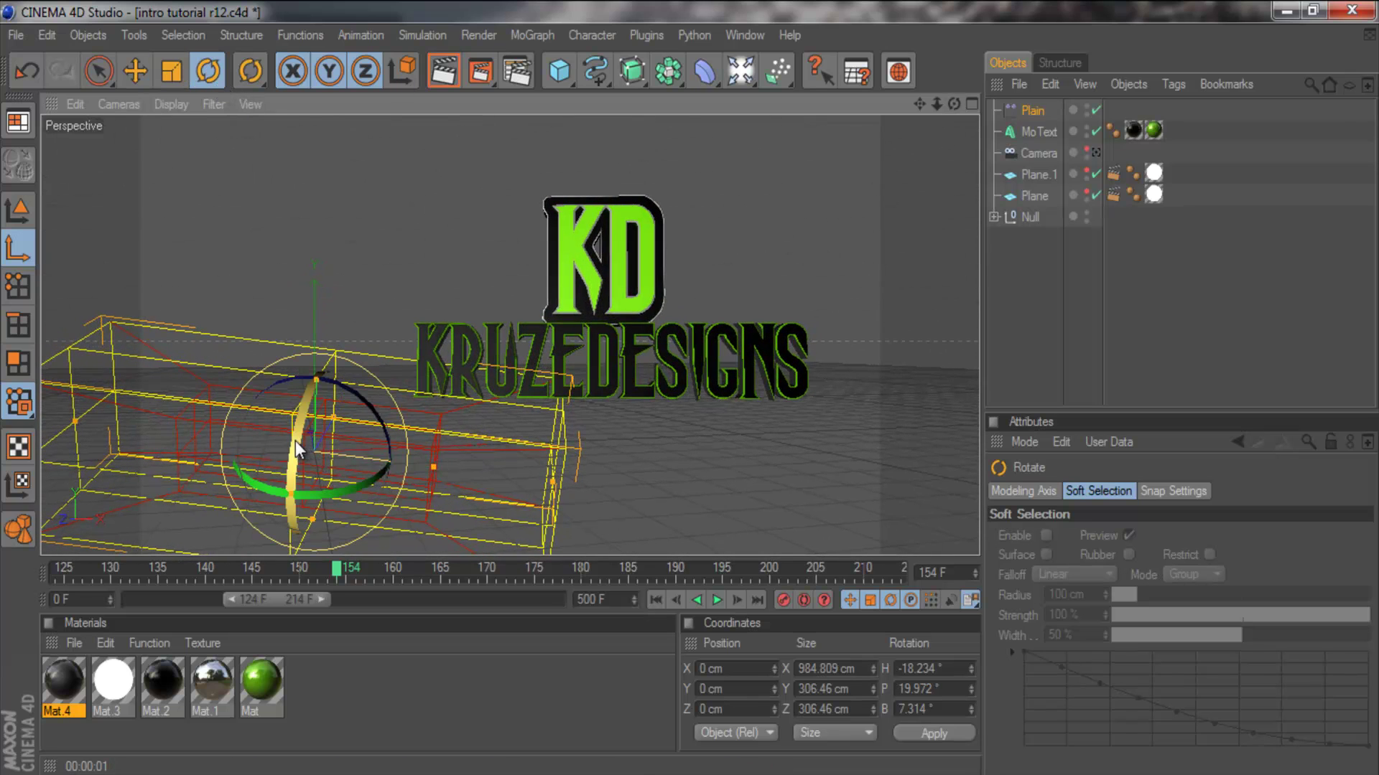
pyautogui.moveTo(280, 380); pyautogui.dragTo(272, 382)
pyautogui.moveTo(330, 495); pyautogui.dragTo(325, 413)
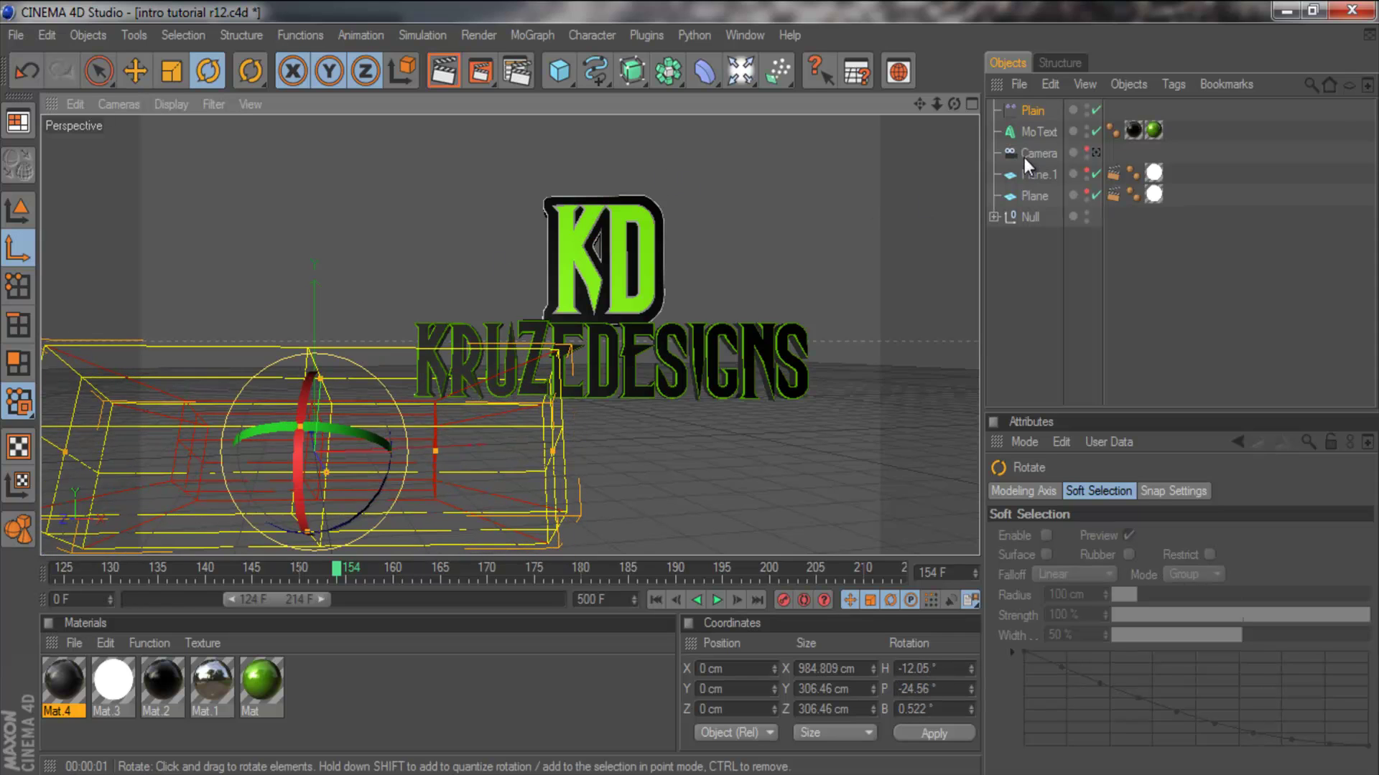
pyautogui.moveTo(955, 104); pyautogui.dragTo(631, 237)
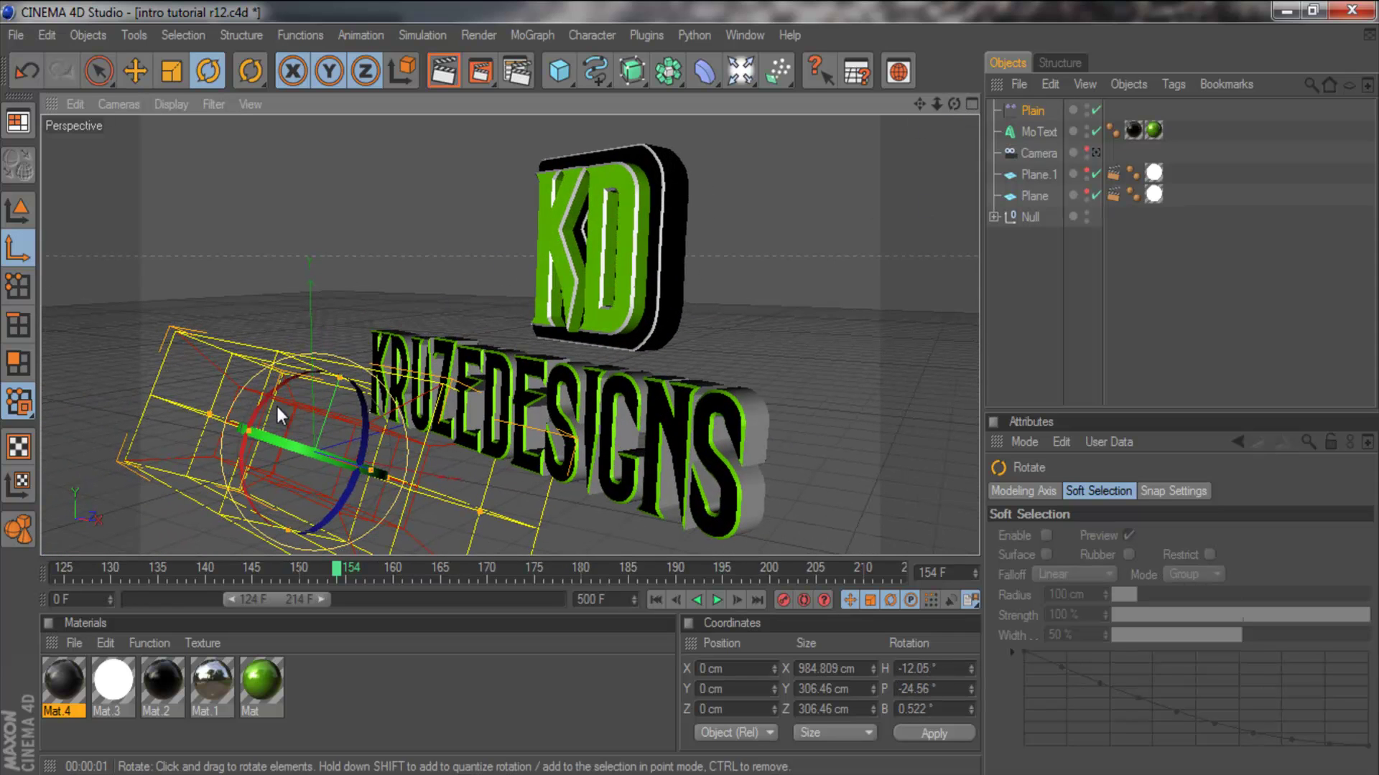
pyautogui.moveTo(277, 407); pyautogui.dragTo(222, 416)
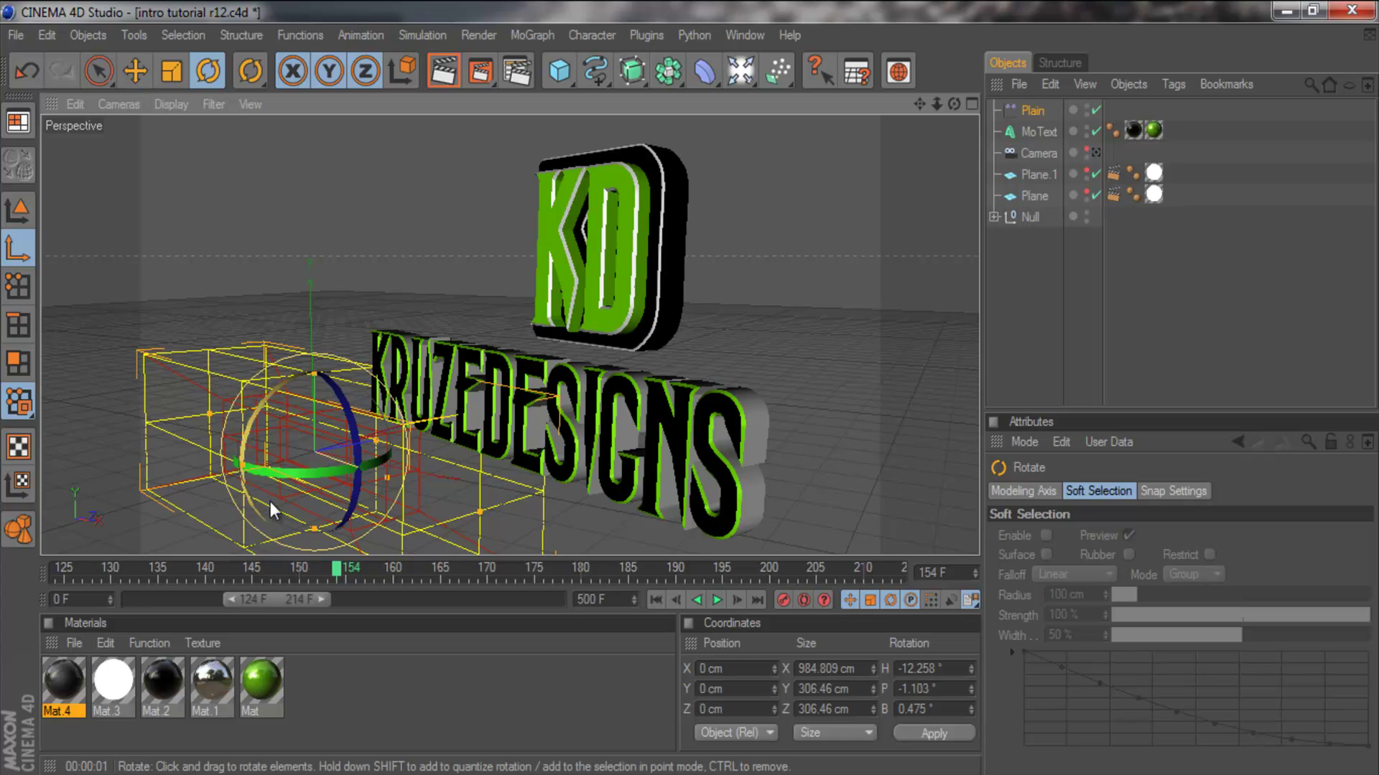
pyautogui.moveTo(270, 501); pyautogui.dragTo(308, 440)
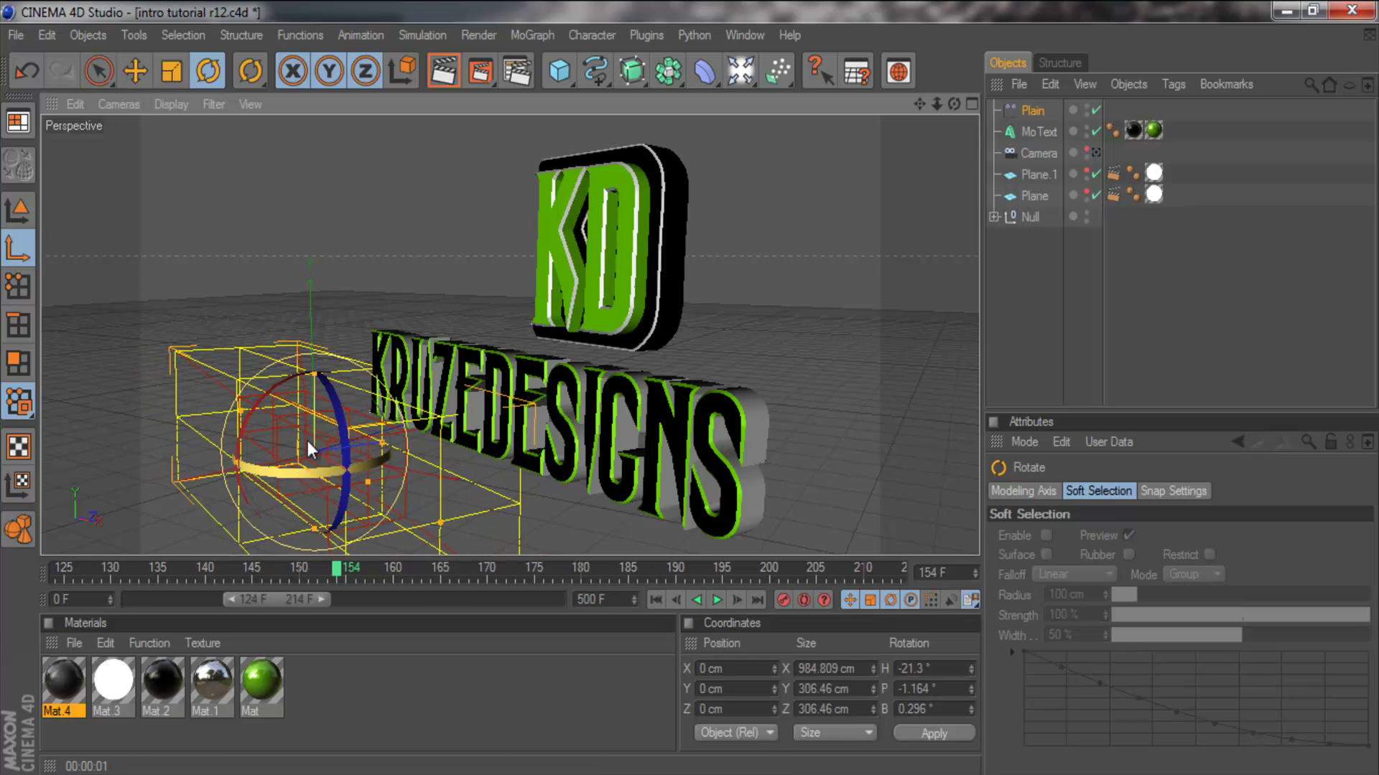
pyautogui.click(171, 71)
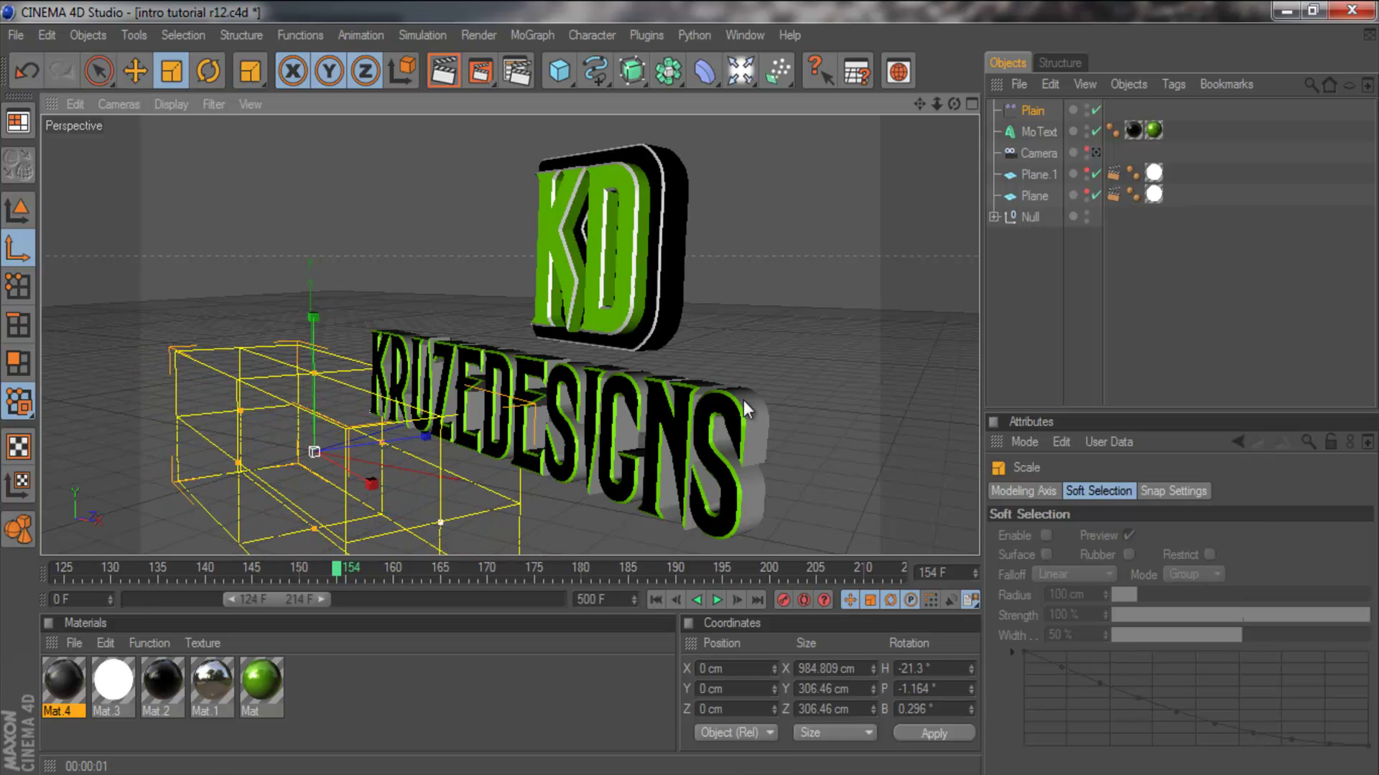
pyautogui.hotkey('ctrl', 'z')
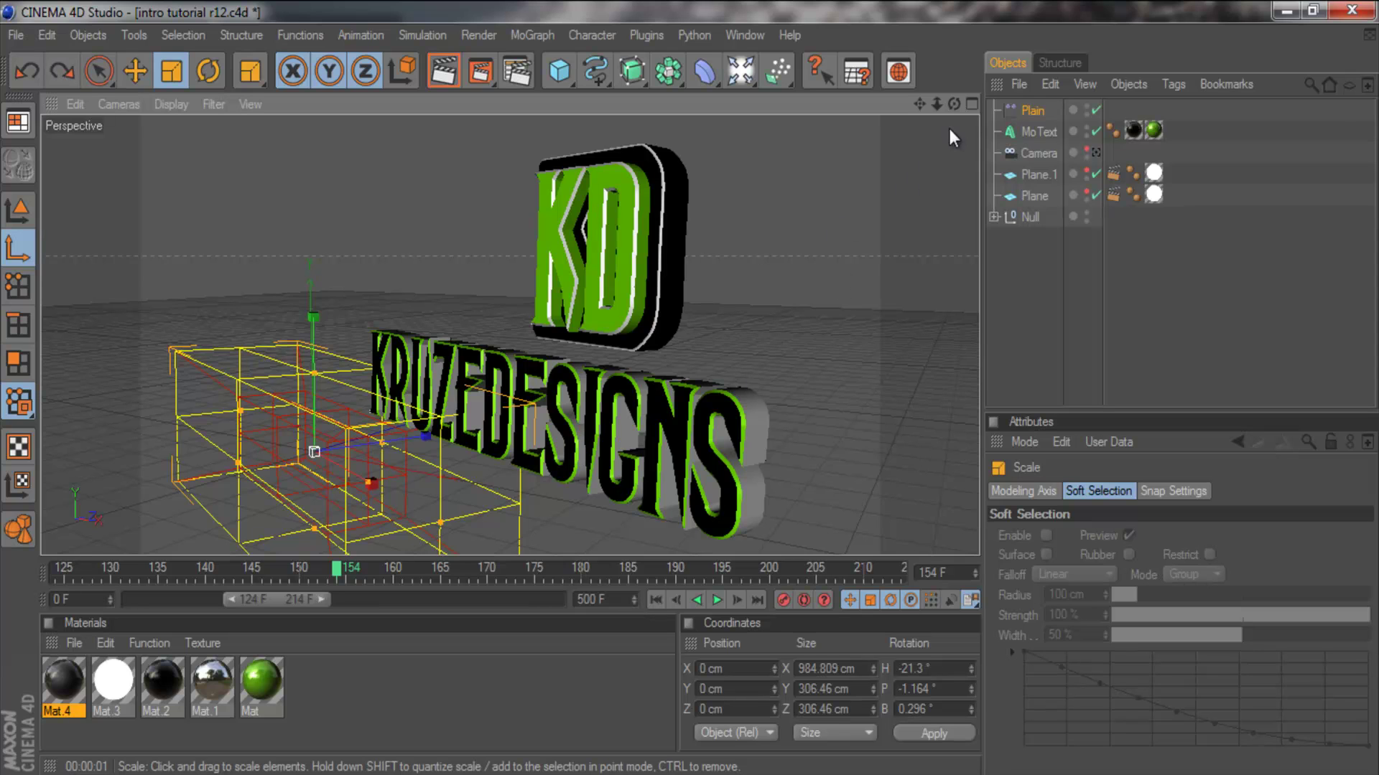
# Step: Widen the falloff box to about 1409 cm, move it over the text, and stretch it taller
pyautogui.moveTo(957, 104); pyautogui.dragTo(547, 347)
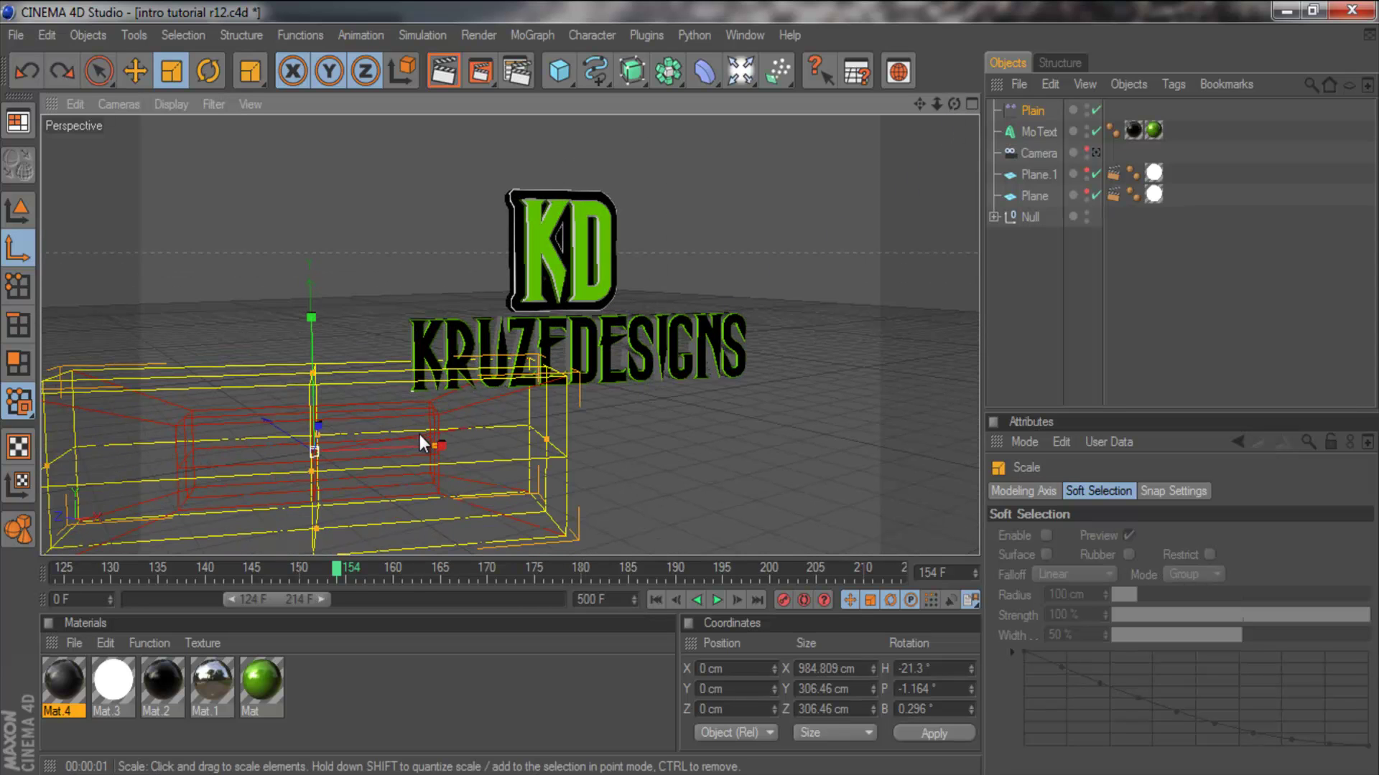
pyautogui.moveTo(419, 436); pyautogui.dragTo(808, 400)
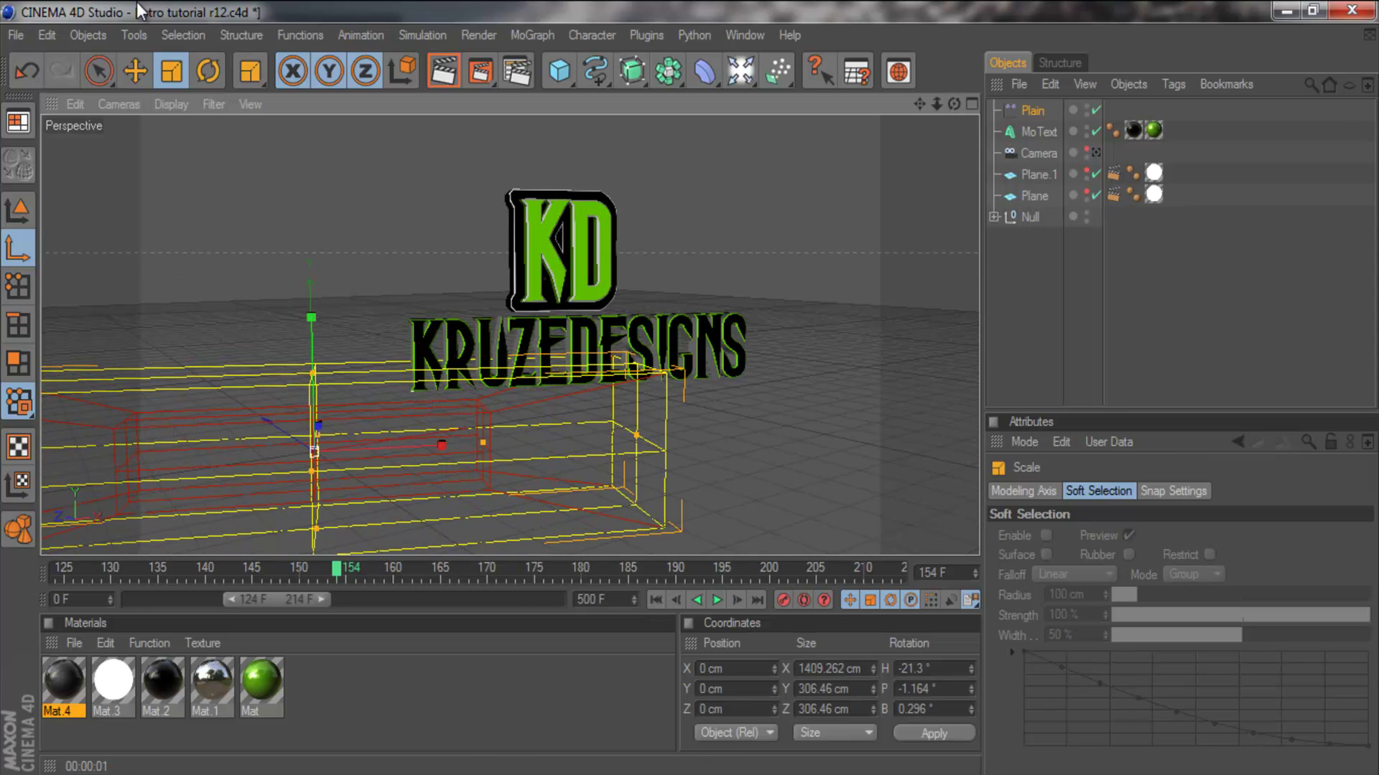
pyautogui.click(135, 72)
pyautogui.moveTo(398, 451); pyautogui.dragTo(714, 381)
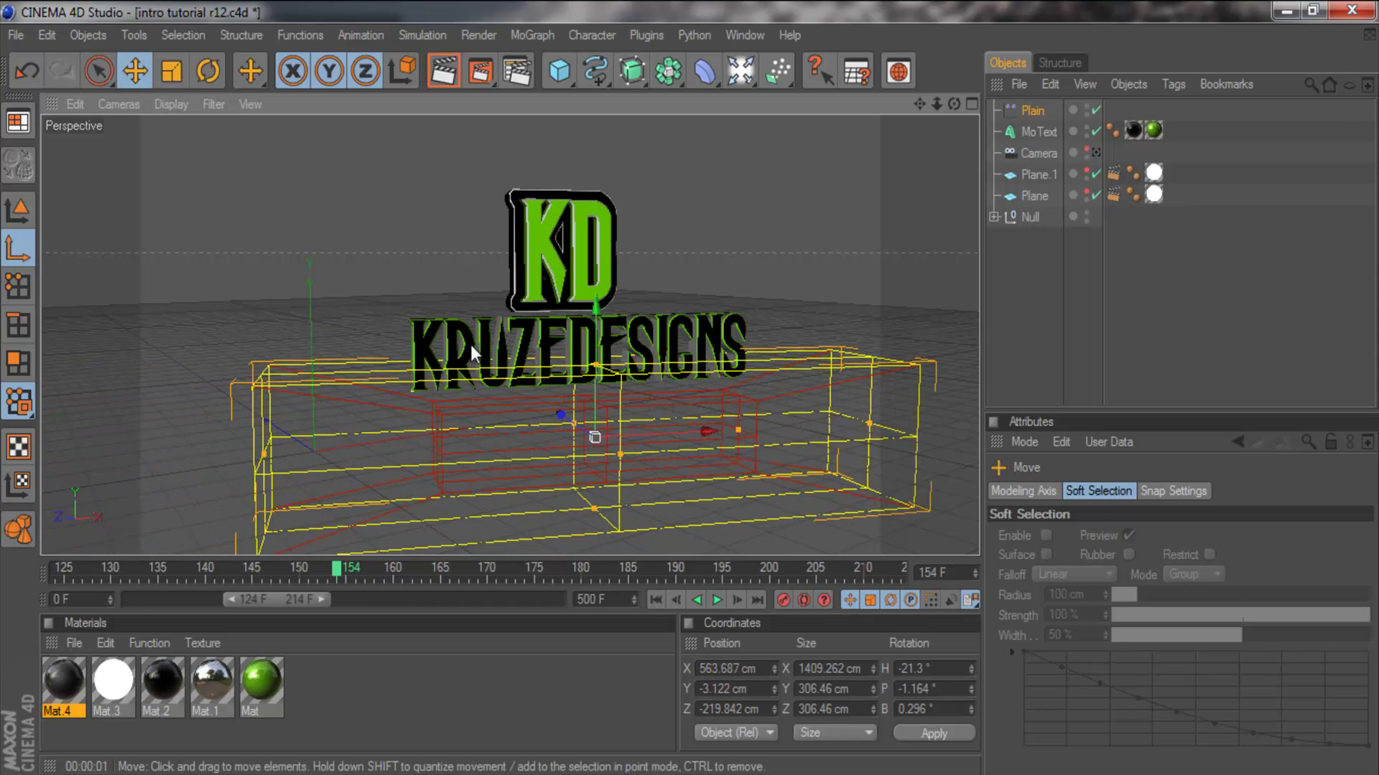
pyautogui.moveTo(591, 305); pyautogui.dragTo(687, 362)
pyautogui.click(171, 72)
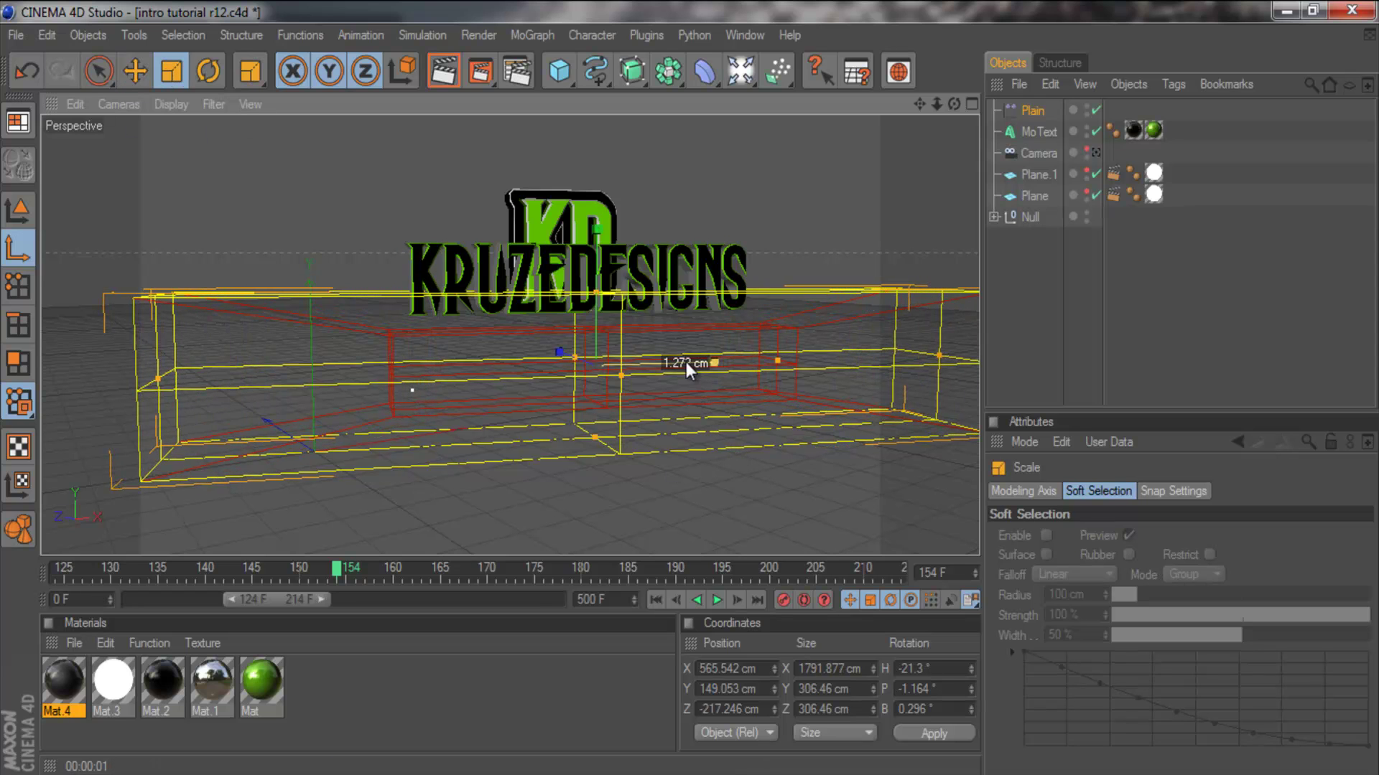
pyautogui.moveTo(953, 104); pyautogui.dragTo(692, 394)
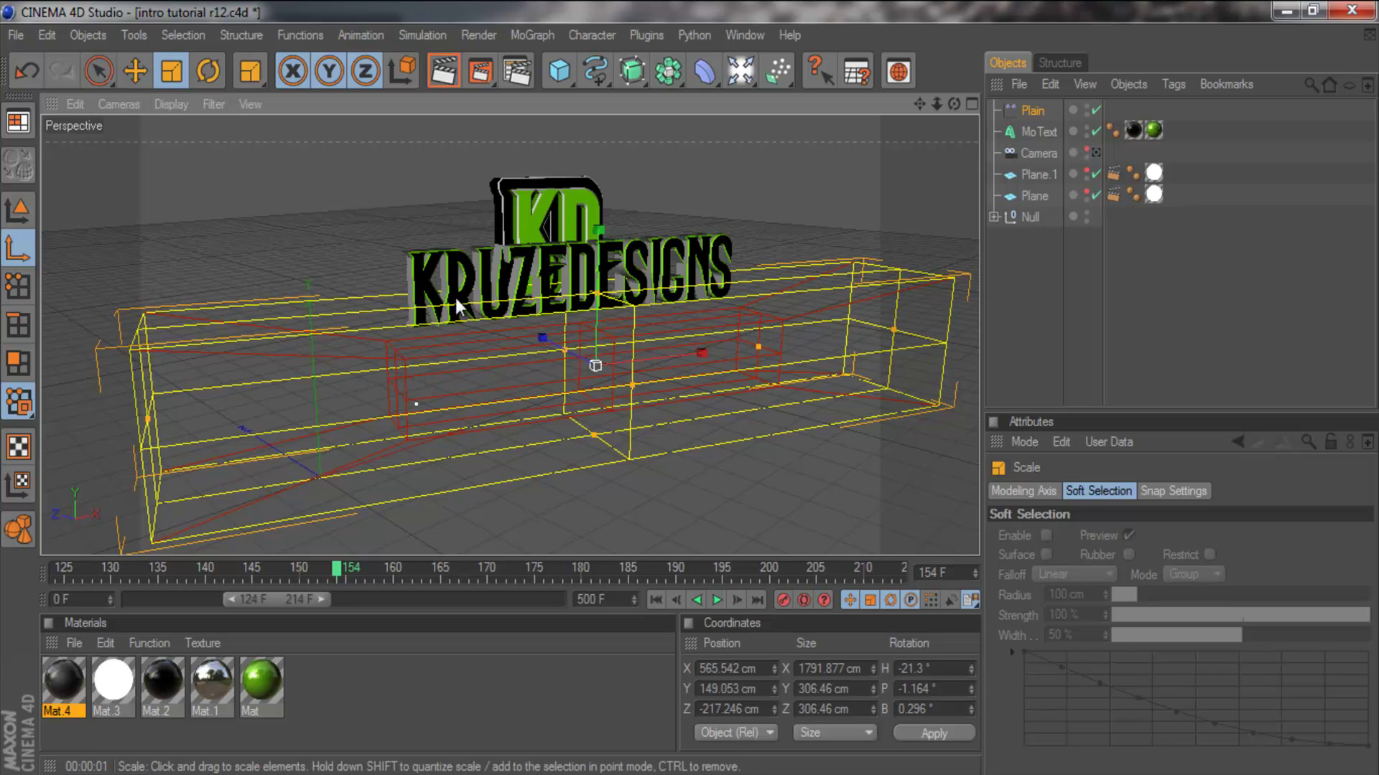
pyautogui.click(135, 70)
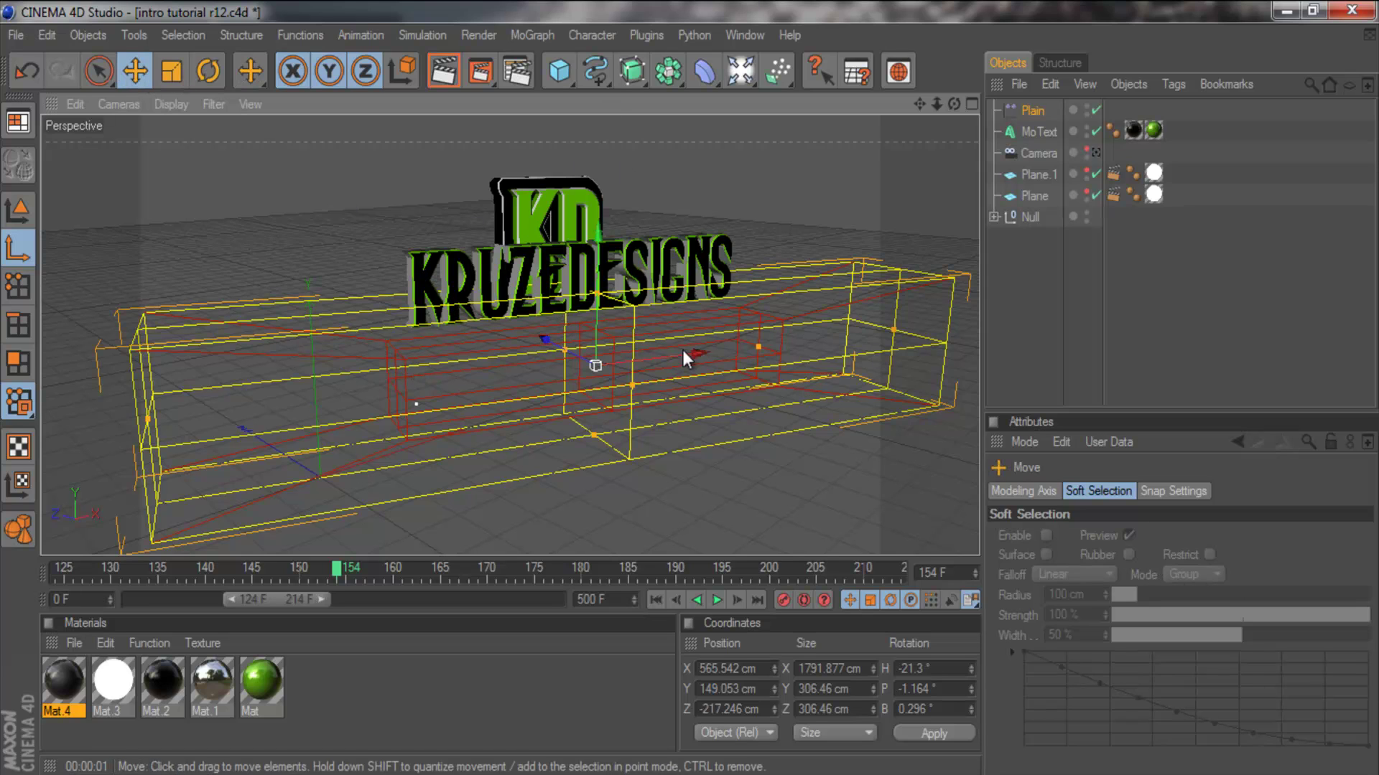
pyautogui.moveTo(600, 300); pyautogui.dragTo(689, 390)
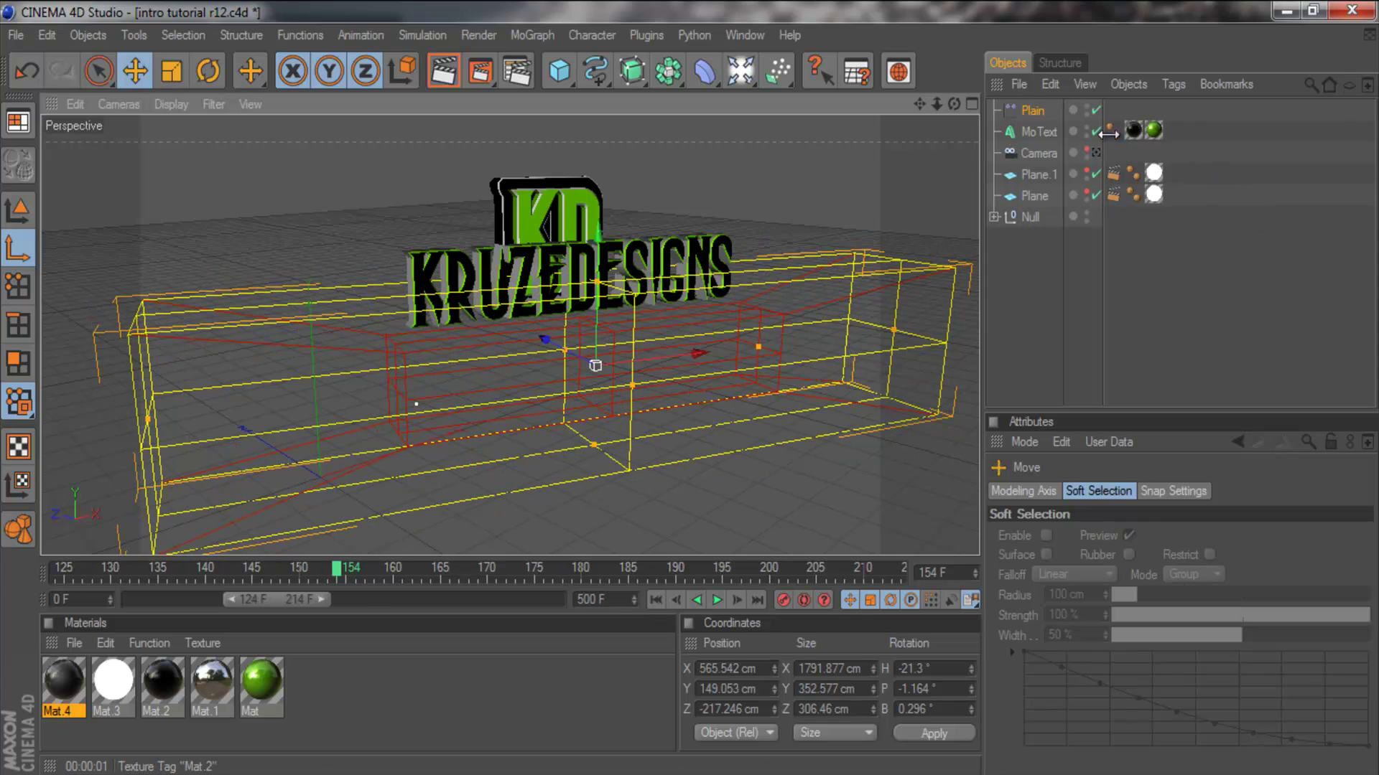
# Step: Render a camera preview, then set the Plain effector's P.Y offset to 0 cm
pyautogui.click(1096, 152)
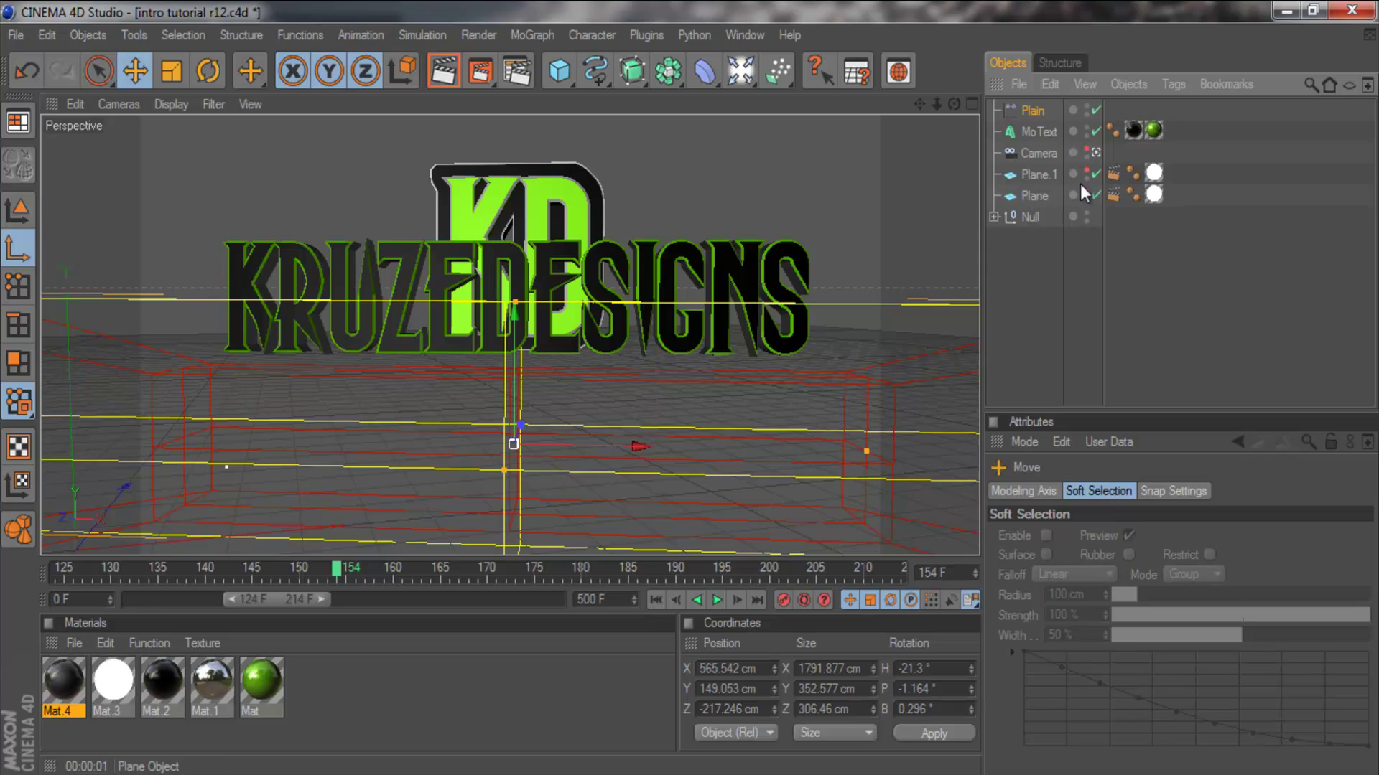
pyautogui.click(444, 72)
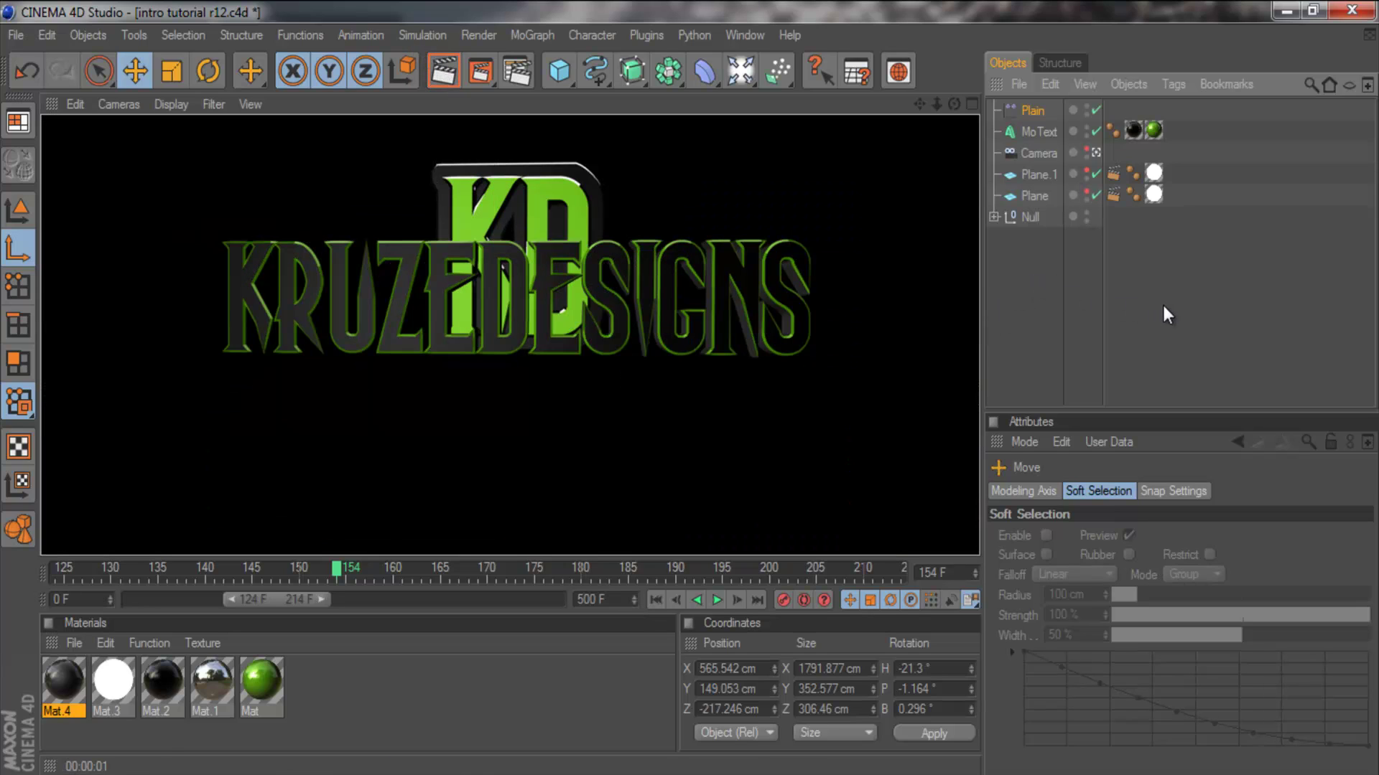
pyautogui.click(1034, 112)
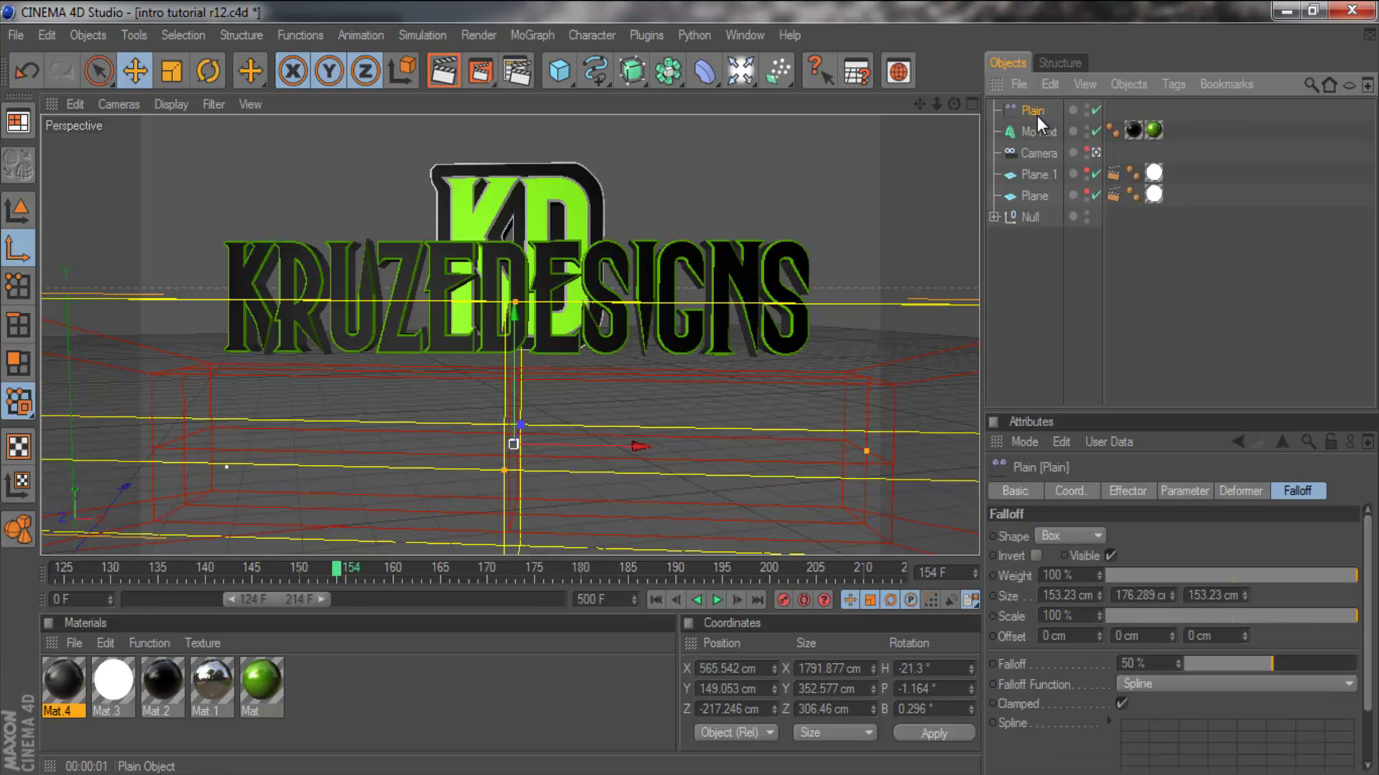
pyautogui.click(1124, 491)
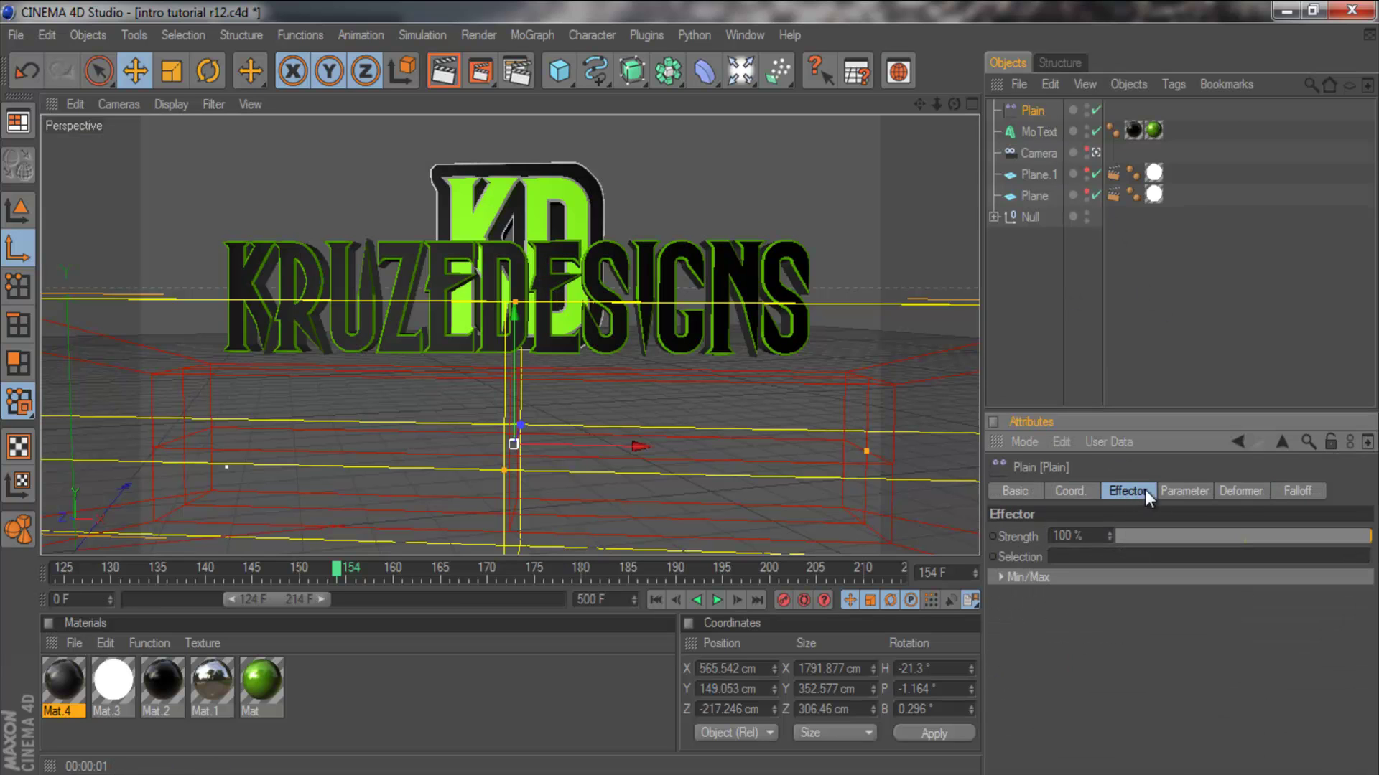
pyautogui.click(1182, 493)
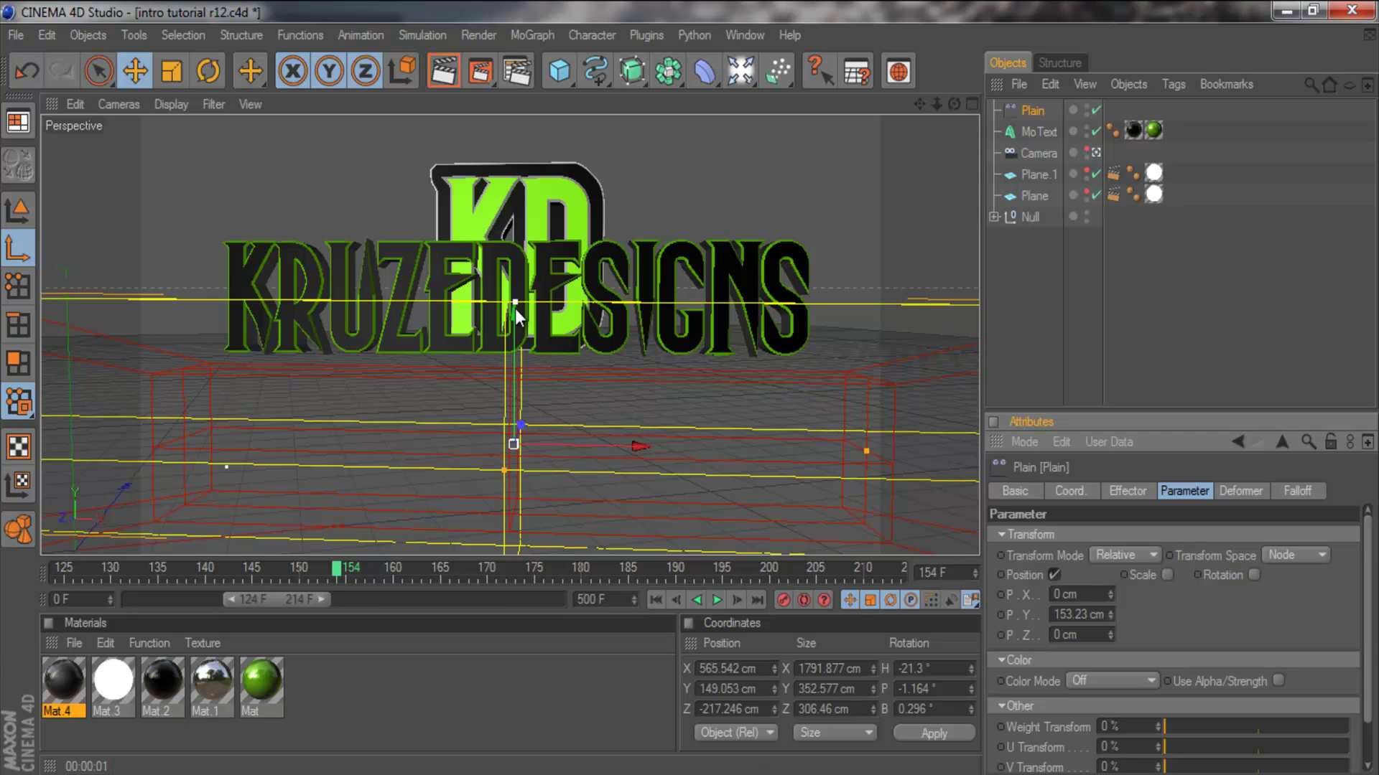
pyautogui.doubleClick(1106, 615)
pyautogui.write('0')
pyautogui.press('Return')
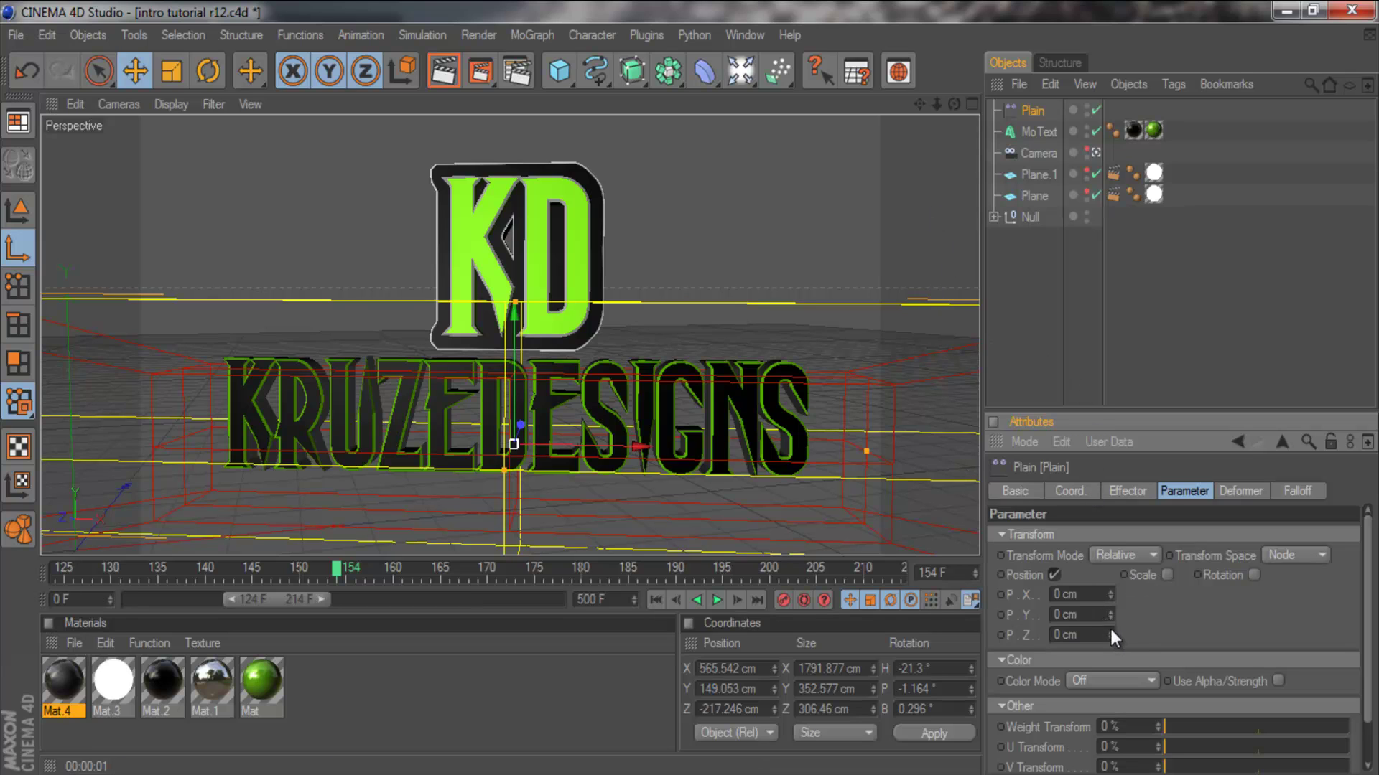
# Step: Set the Plain effector's Z offset to -1027 cm and record a keyframe at frame 135
pyautogui.moveTo(284, 599); pyautogui.dragTo(489, 635)
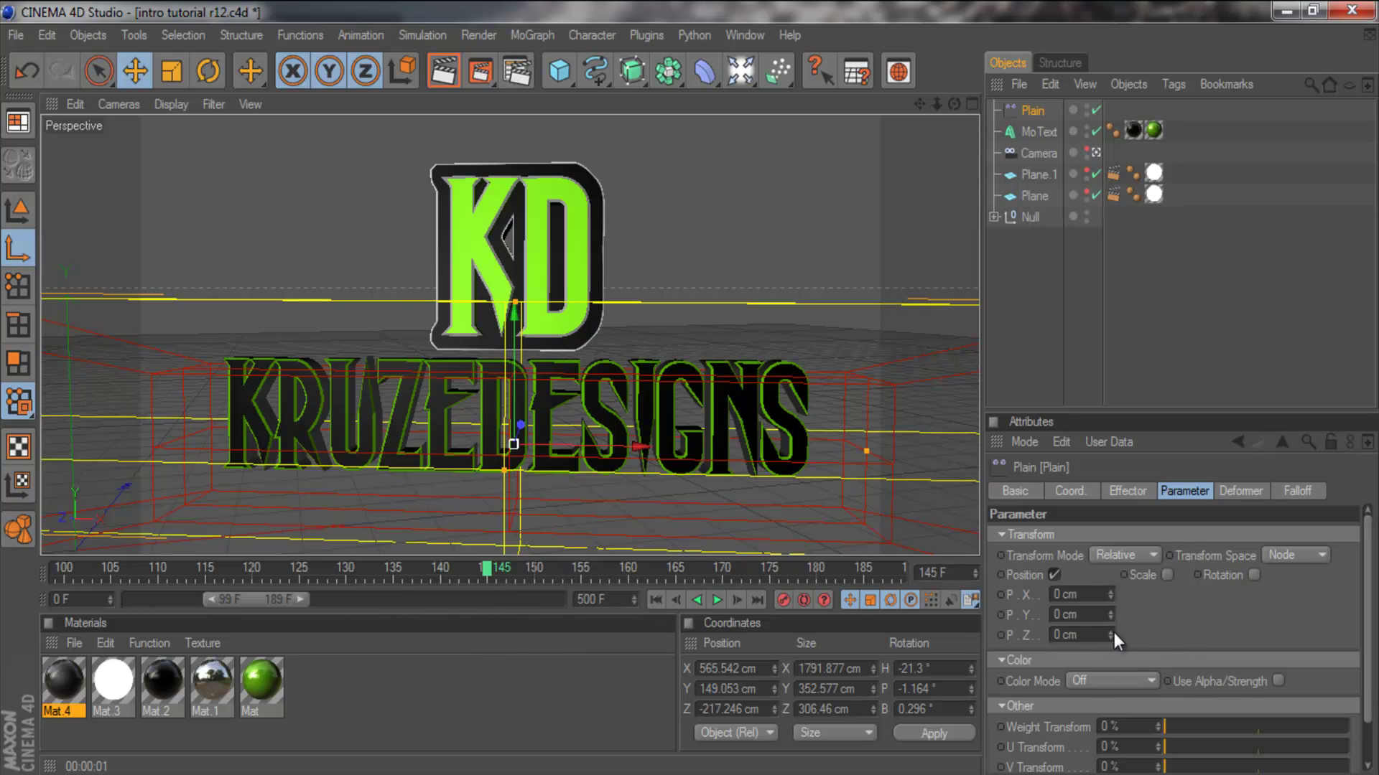
pyautogui.moveTo(482, 568)
pyautogui.mouseDown()
pyautogui.moveTo(288, 547)
pyautogui.moveTo(361, 571)
pyautogui.moveTo(275, 567)
pyautogui.moveTo(390, 592)
pyautogui.mouseUp()
pyautogui.moveTo(1110, 631)
pyautogui.mouseDown()
pyautogui.moveTo(1121, 691)
pyautogui.moveTo(1109, 635)
pyautogui.mouseUp()
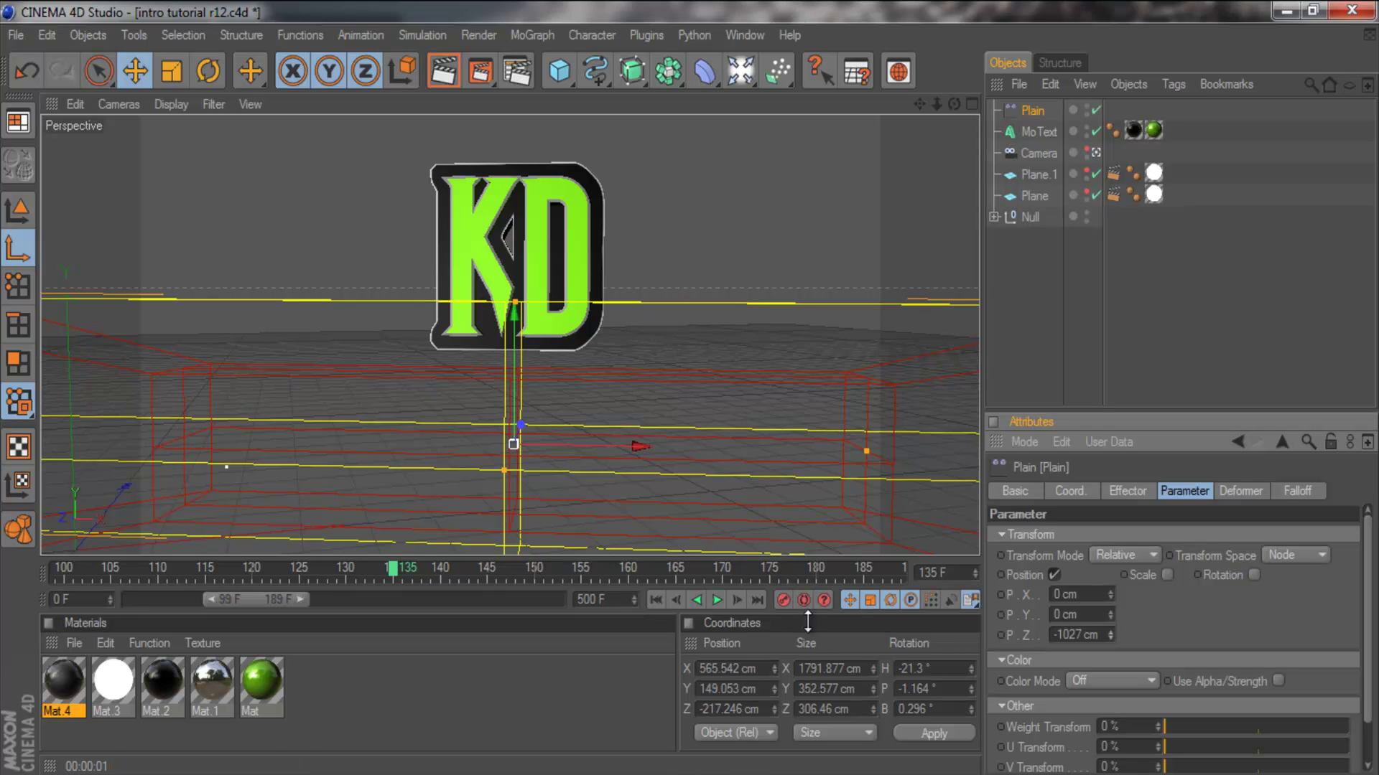
pyautogui.click(783, 601)
# Step: At frame 170, move the effector box along X, record a keyframe, and play it back
pyautogui.moveTo(503, 570); pyautogui.dragTo(531, 579)
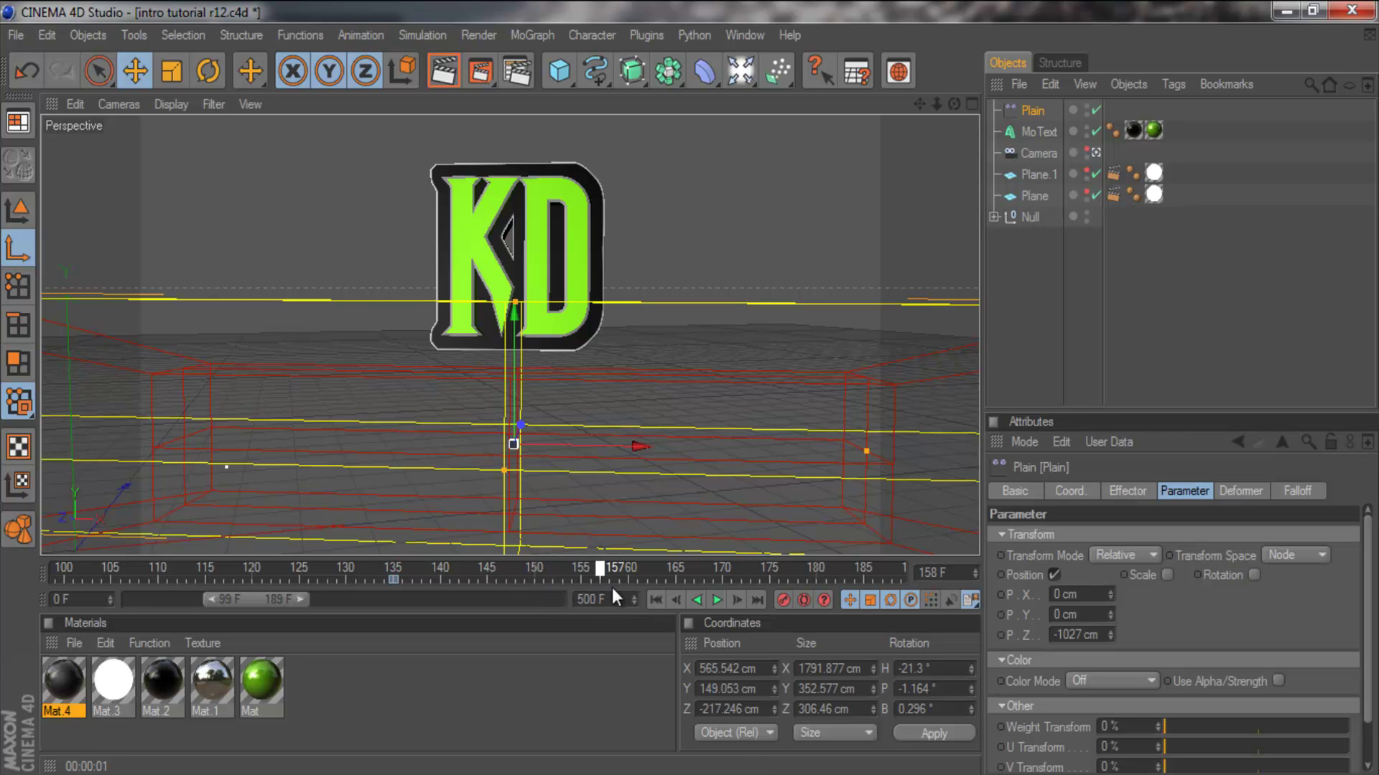
pyautogui.moveTo(640, 588); pyautogui.dragTo(721, 595)
pyautogui.moveTo(645, 455); pyautogui.dragTo(696, 389)
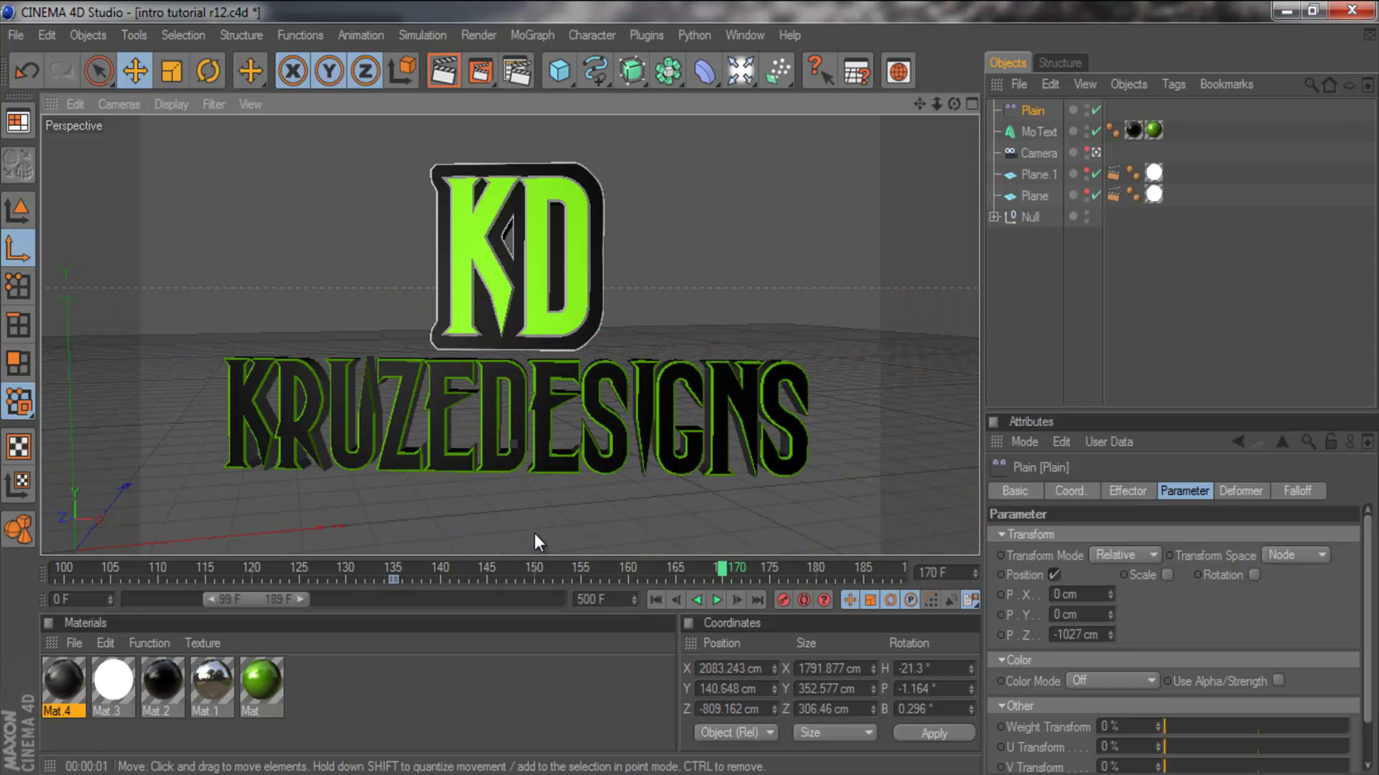
pyautogui.click(783, 599)
pyautogui.moveTo(720, 568); pyautogui.dragTo(64, 571)
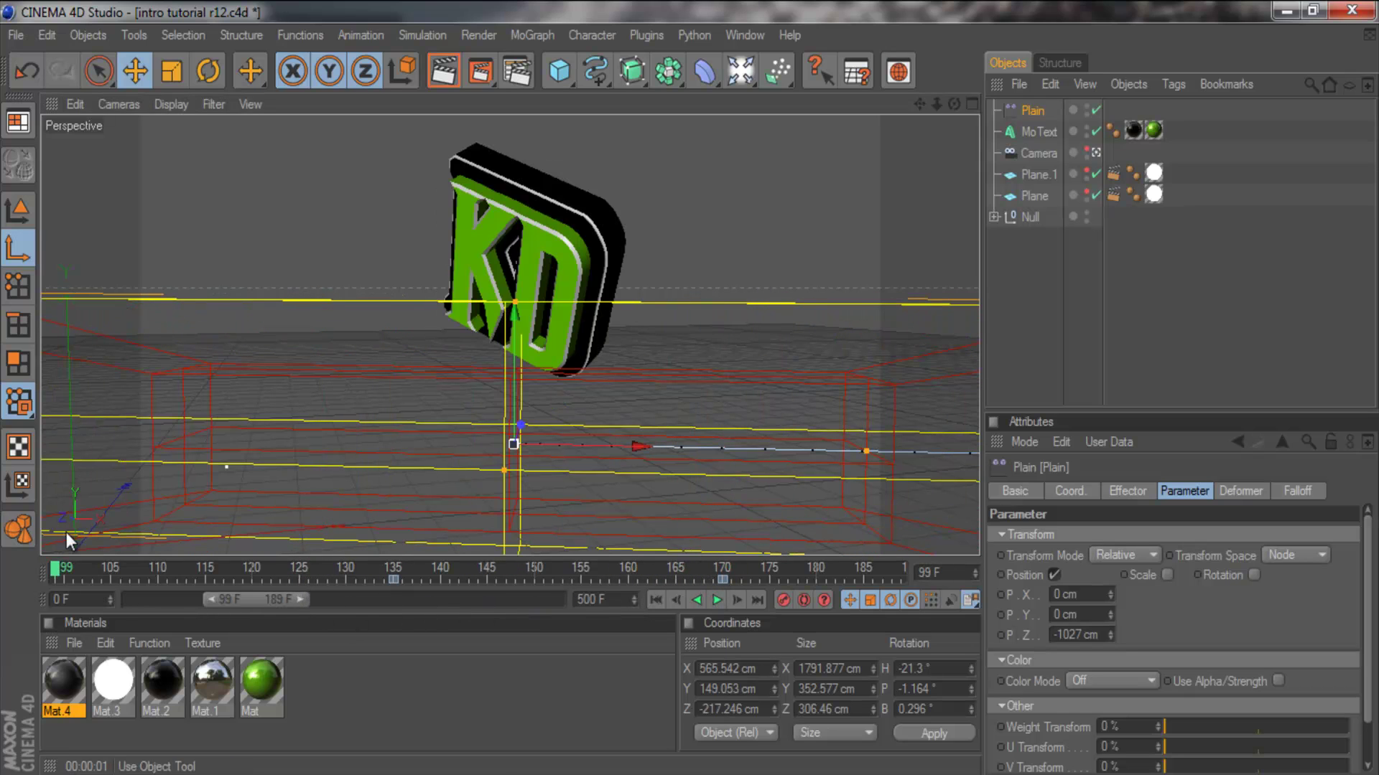
pyautogui.click(716, 600)
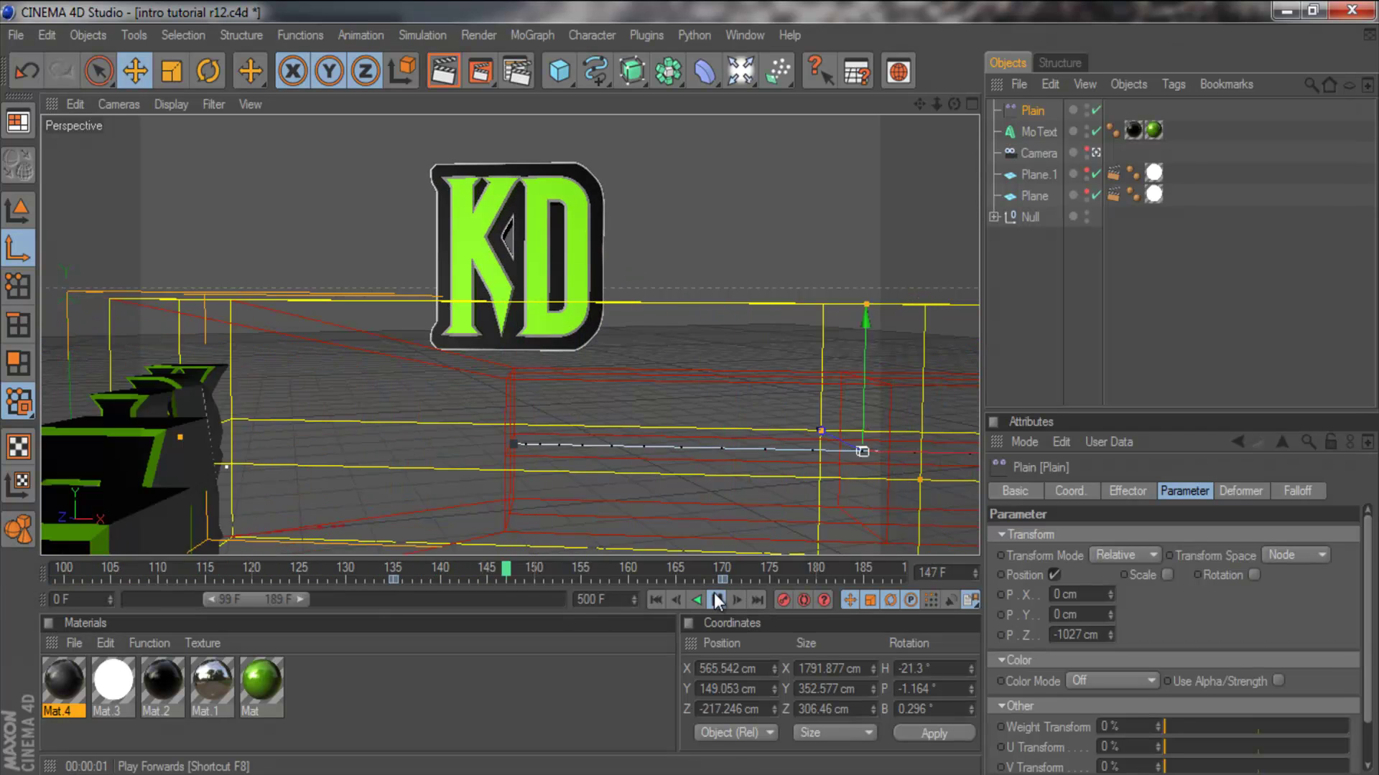
pyautogui.click(715, 600)
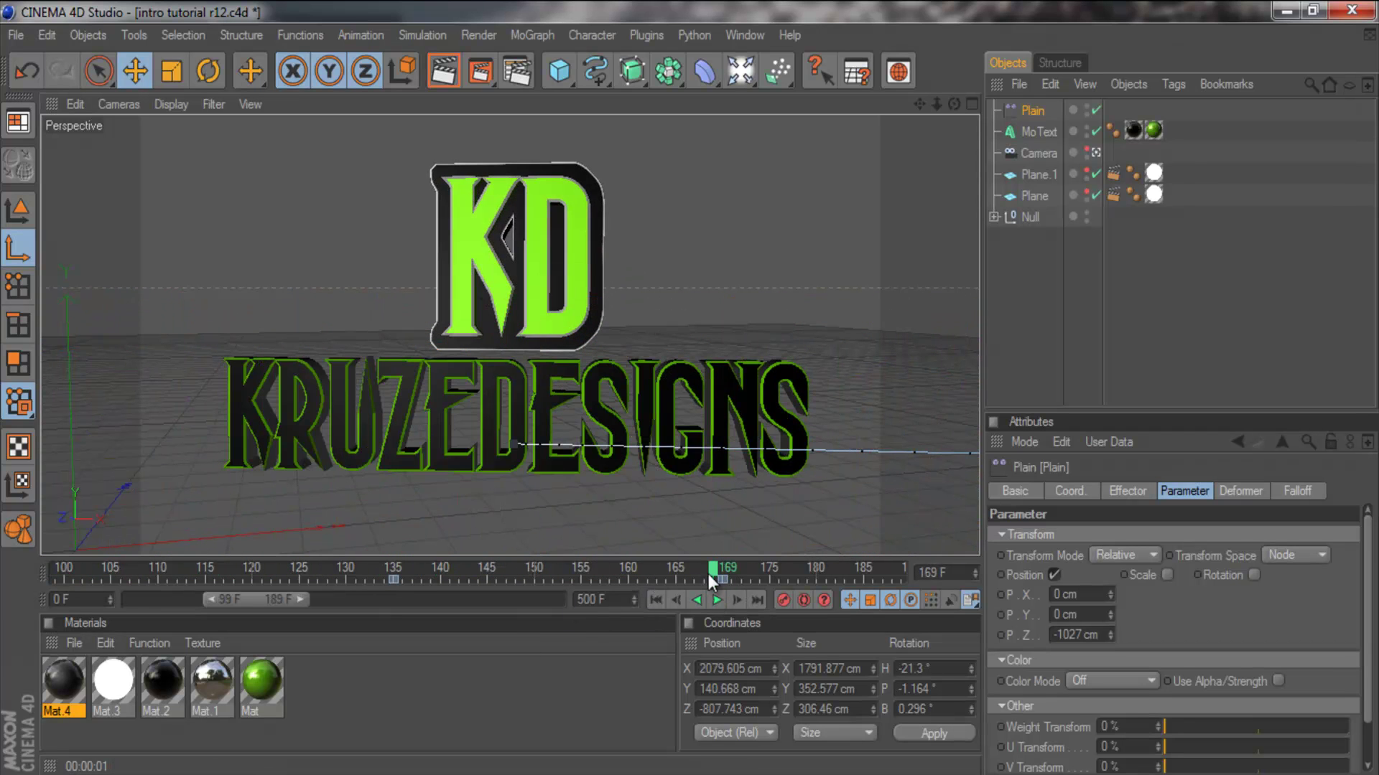
# Step: Move the second keyframe to frame 185 and scrub through the fly-in animation
pyautogui.moveTo(724, 576); pyautogui.dragTo(860, 579)
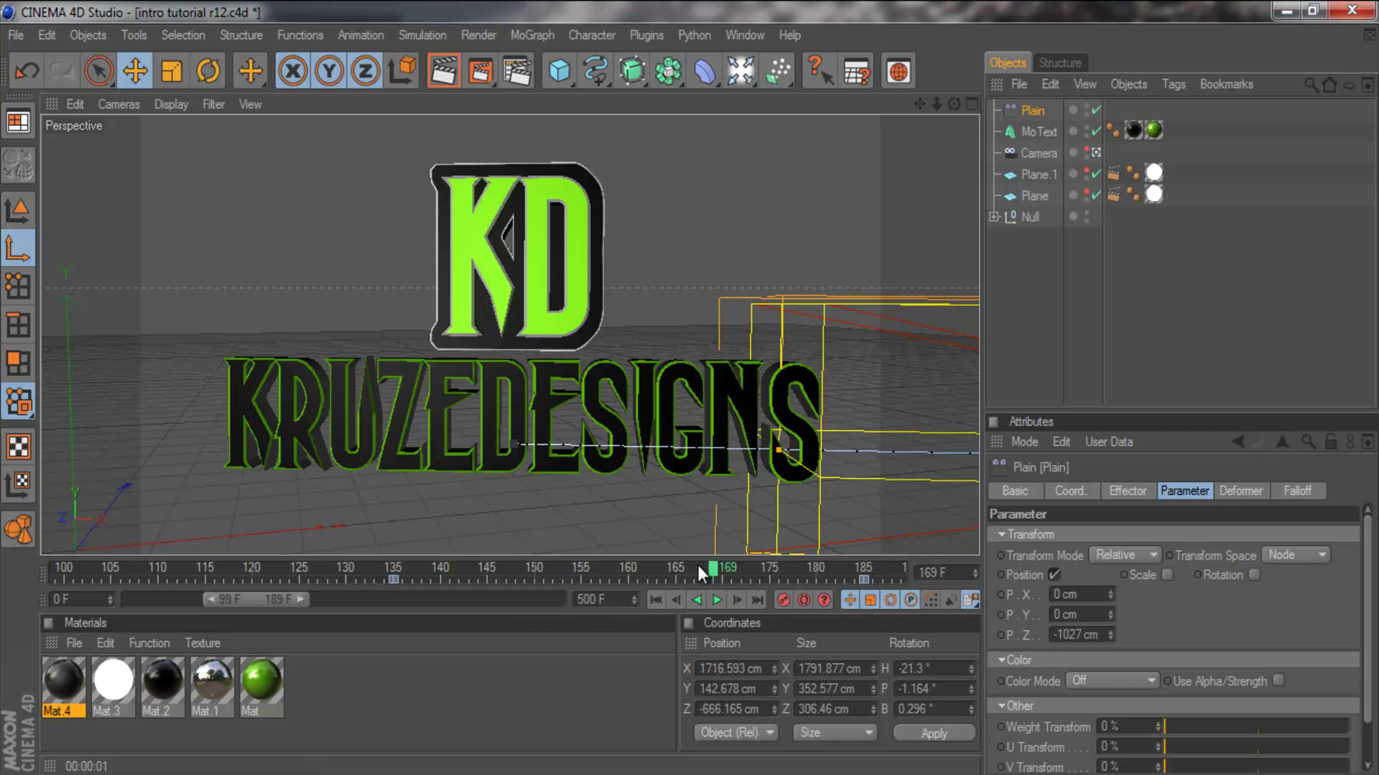
pyautogui.moveTo(698, 566); pyautogui.dragTo(816, 567)
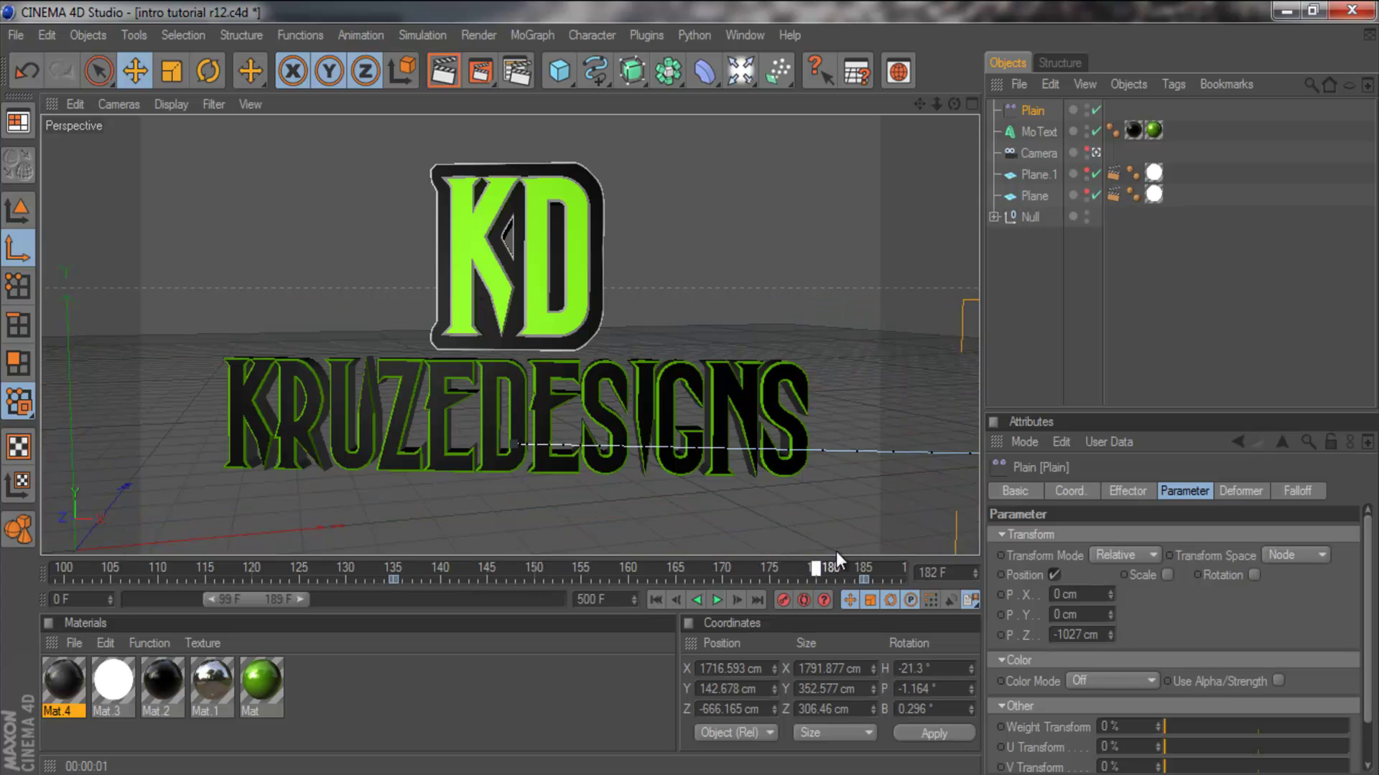
pyautogui.click(795, 571)
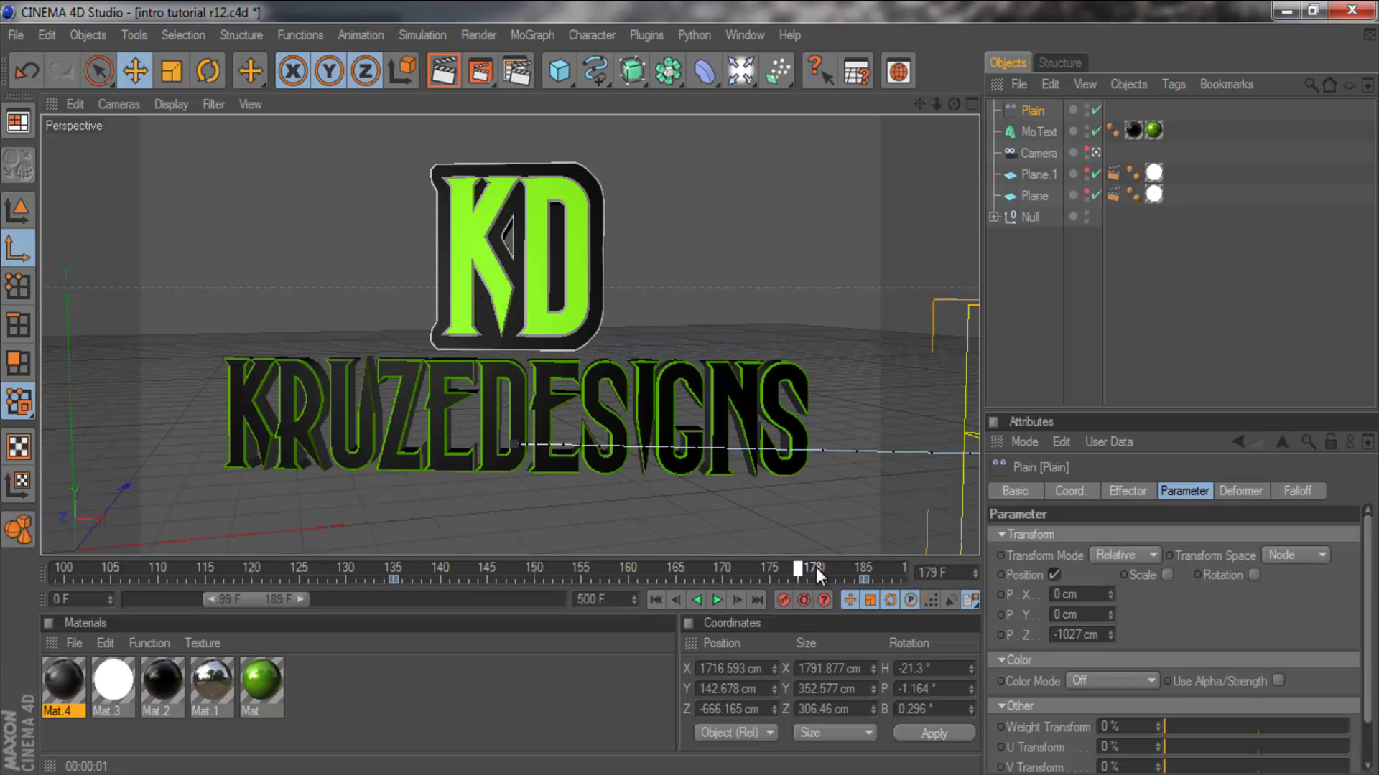
pyautogui.click(864, 575)
pyautogui.moveTo(864, 576); pyautogui.dragTo(390, 601)
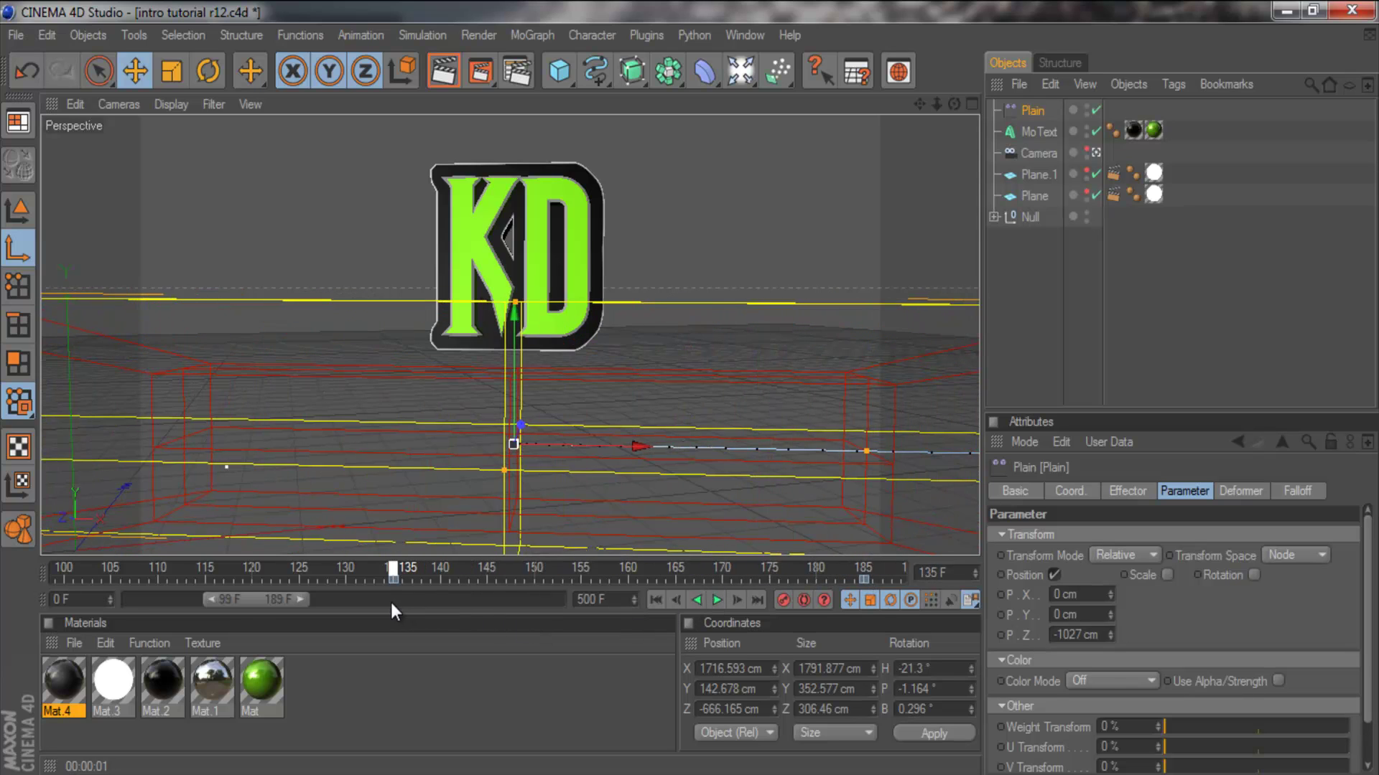
# Step: Enable the Plain effector's rotation and give it a heading spin, then play the animation
pyautogui.click(1091, 148)
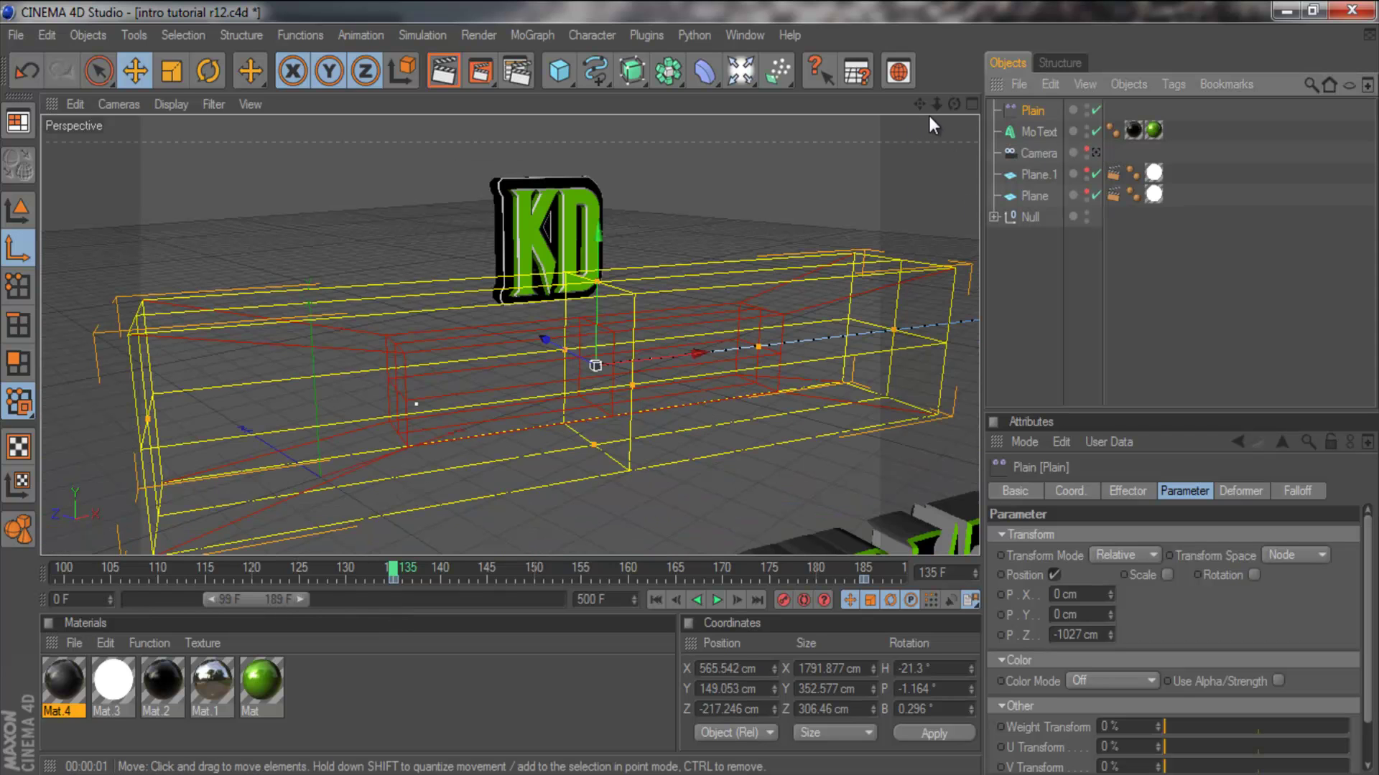
pyautogui.keyDown('alt'); pyautogui.moveTo(695, 392); pyautogui.dragTo(695, 391); pyautogui.keyUp('alt')
pyautogui.scroll(-3, 921, 267)
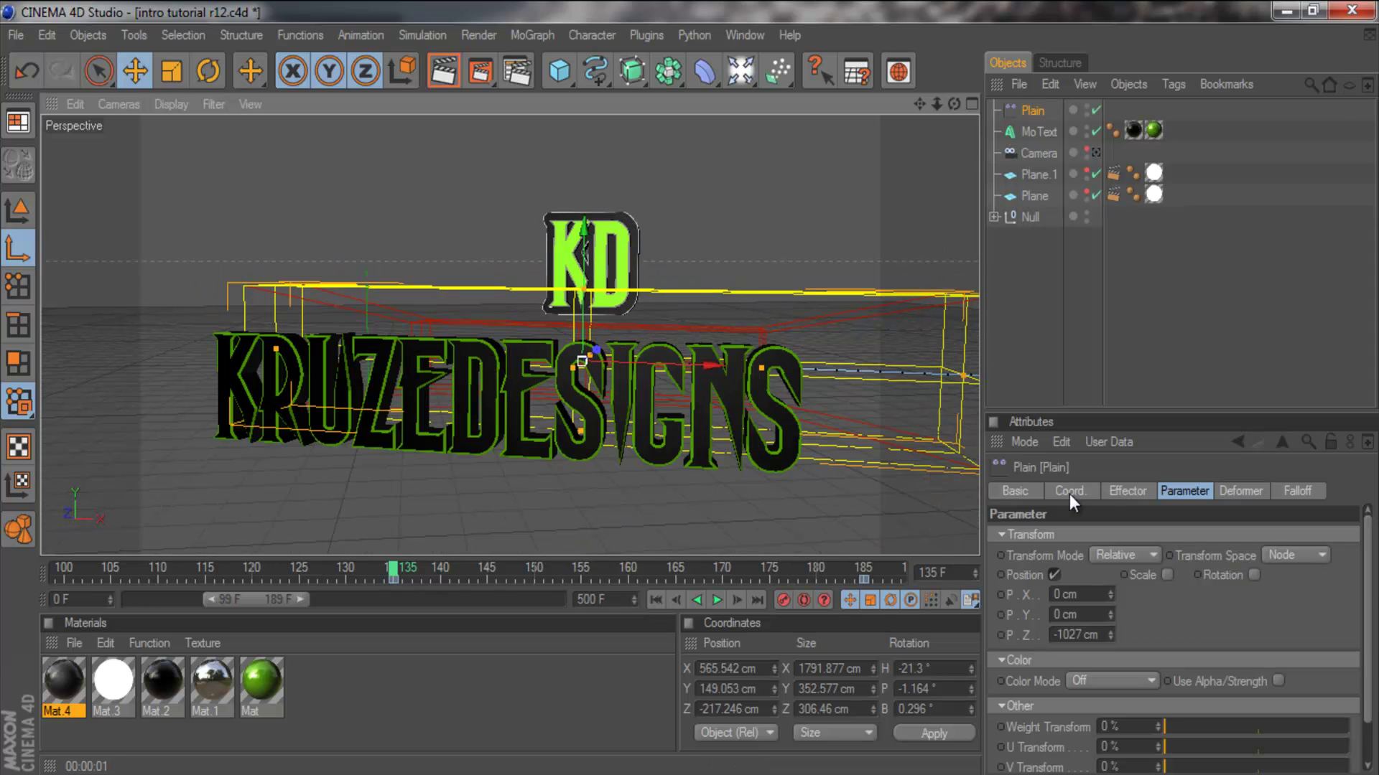
pyautogui.click(1252, 574)
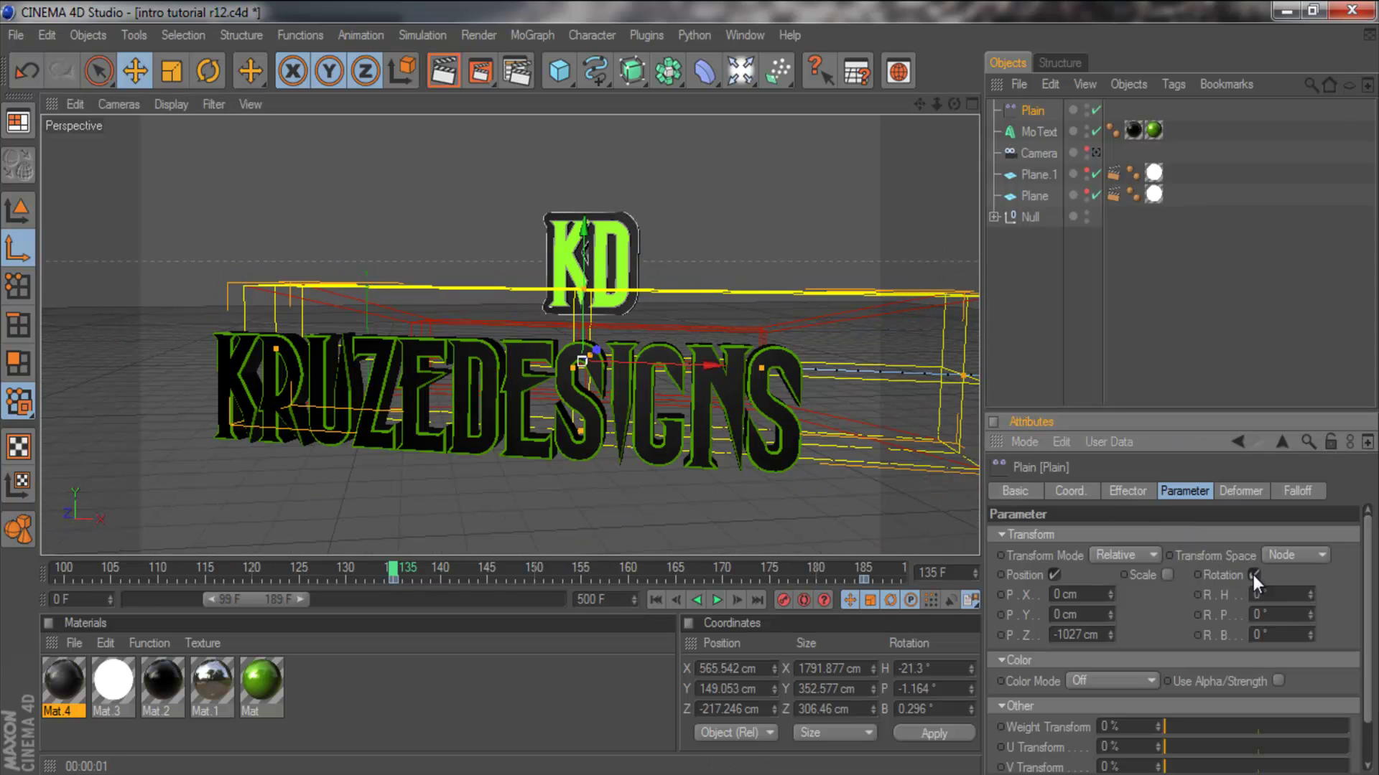
pyautogui.moveTo(1312, 591); pyautogui.dragTo(1308, 619)
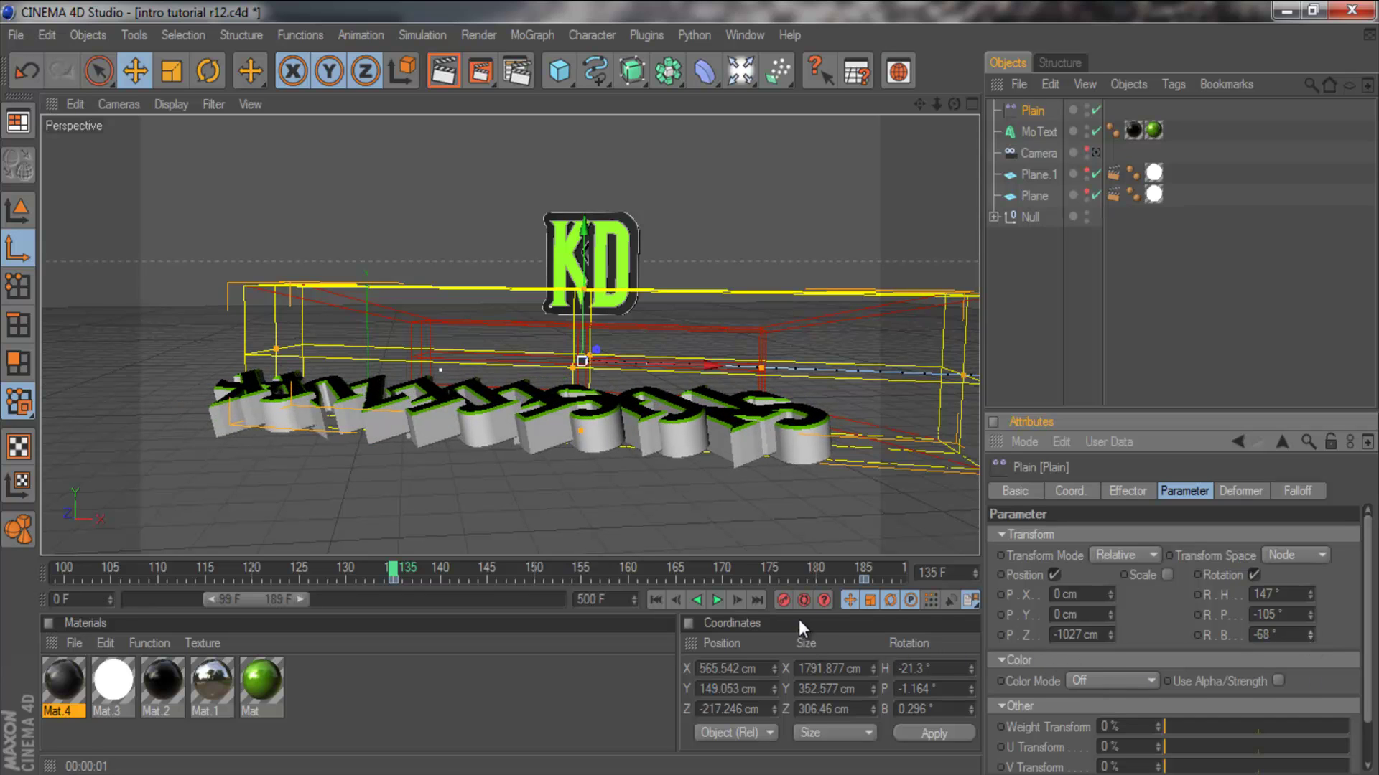
pyautogui.click(714, 600)
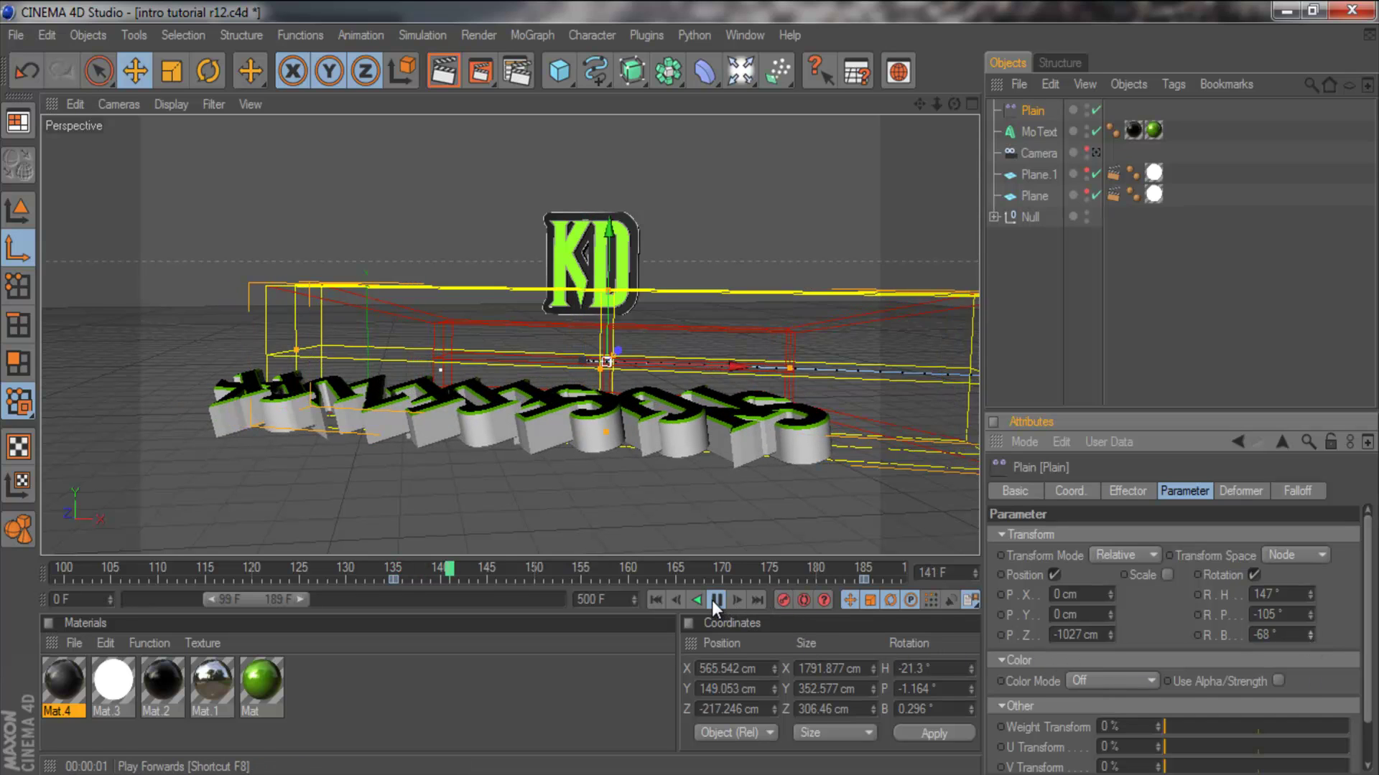
pyautogui.click(715, 601)
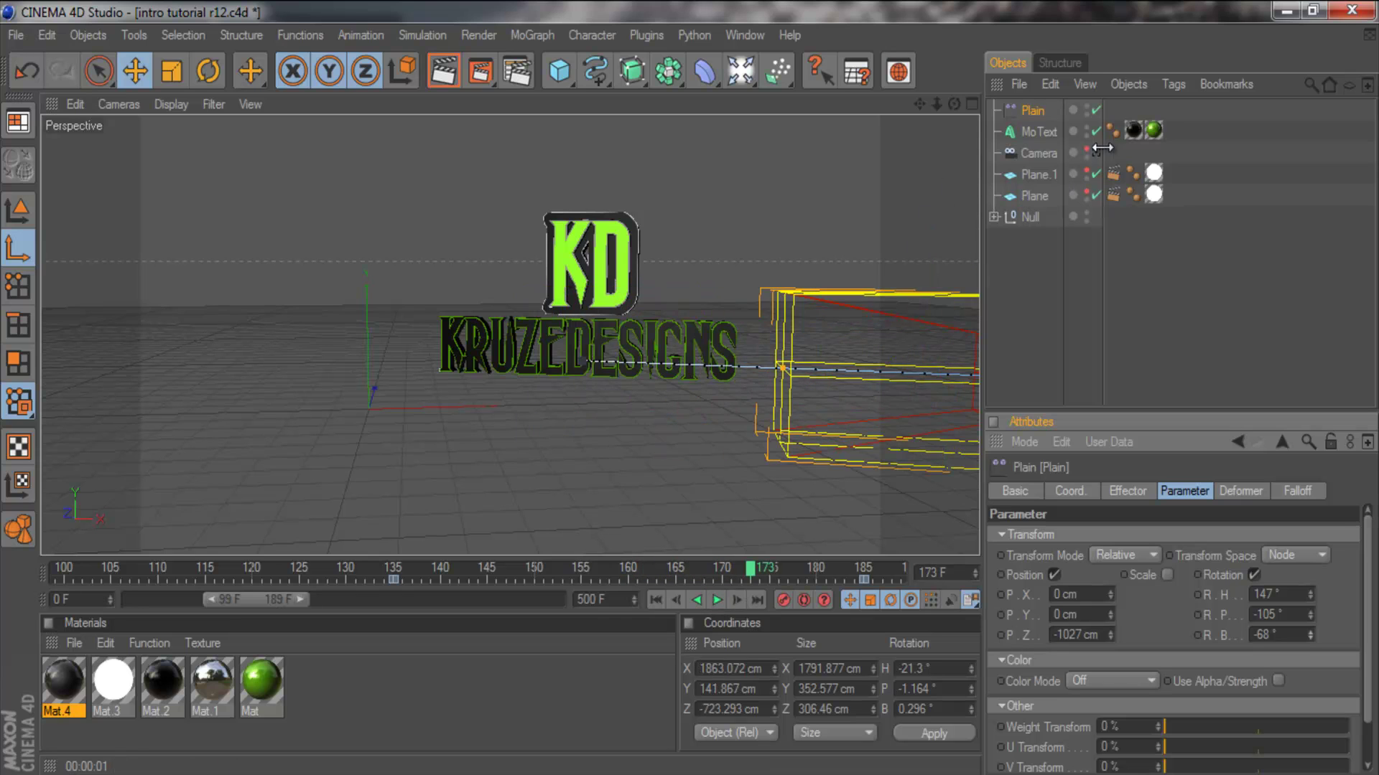
# Step: Review the fly-in through the camera, playing from frame 99 and scrubbing around frame 137
pyautogui.click(1096, 152)
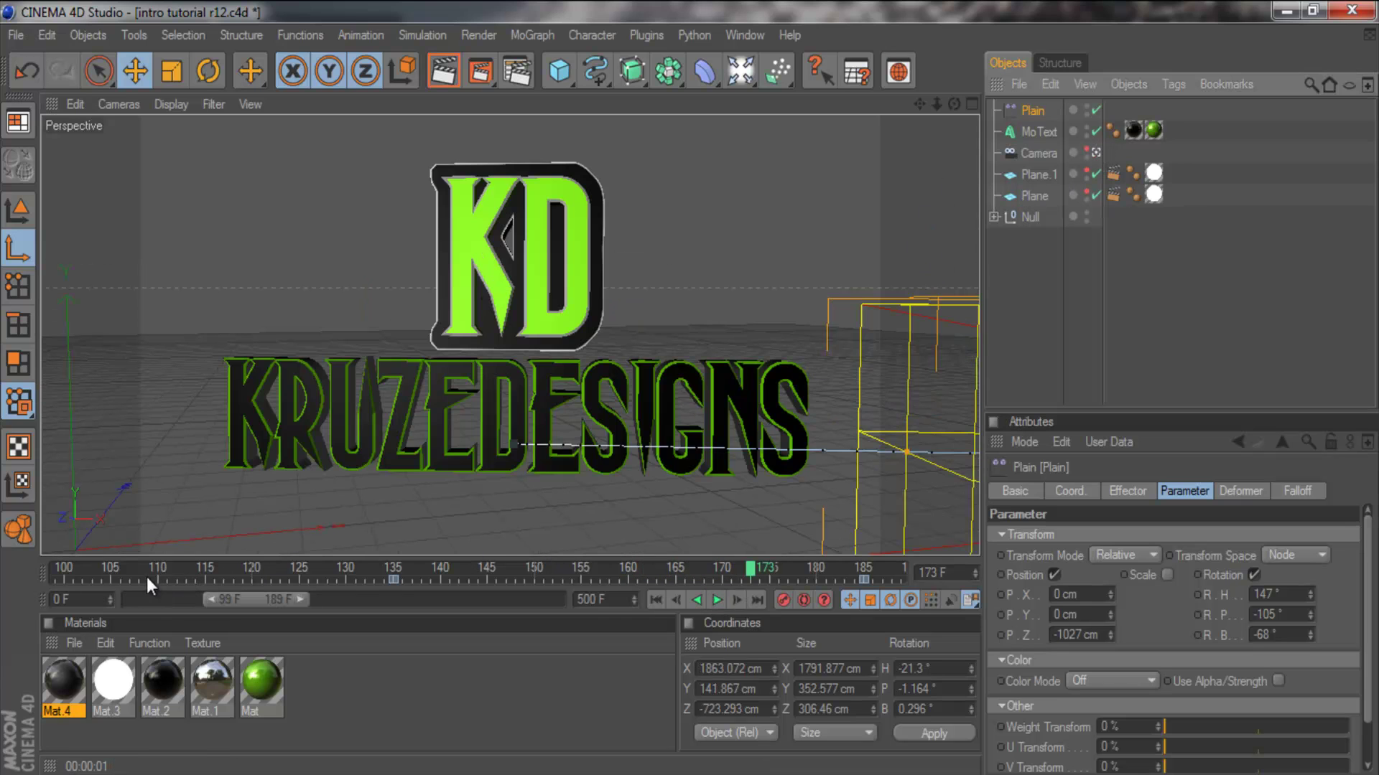
pyautogui.moveTo(146, 575); pyautogui.dragTo(76, 562)
pyautogui.click(716, 600)
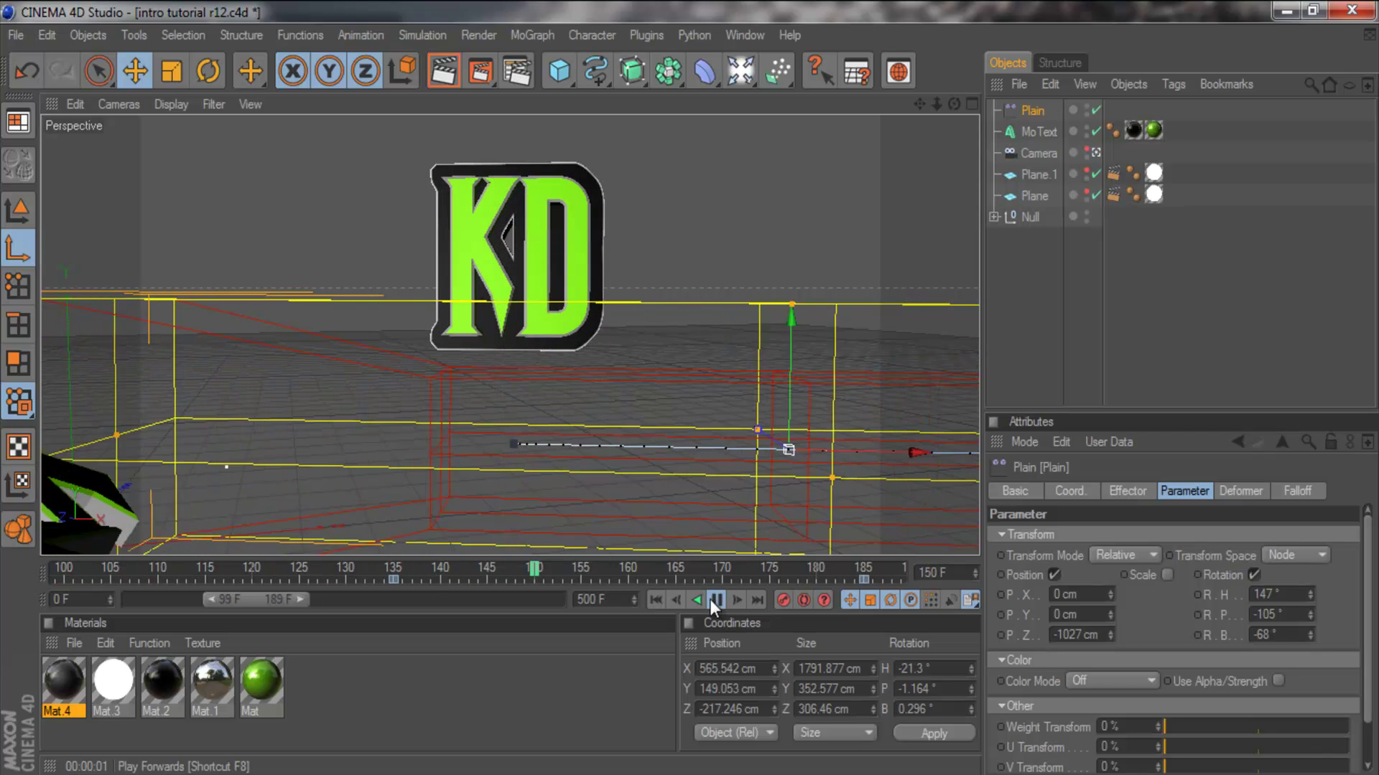
pyautogui.click(700, 598)
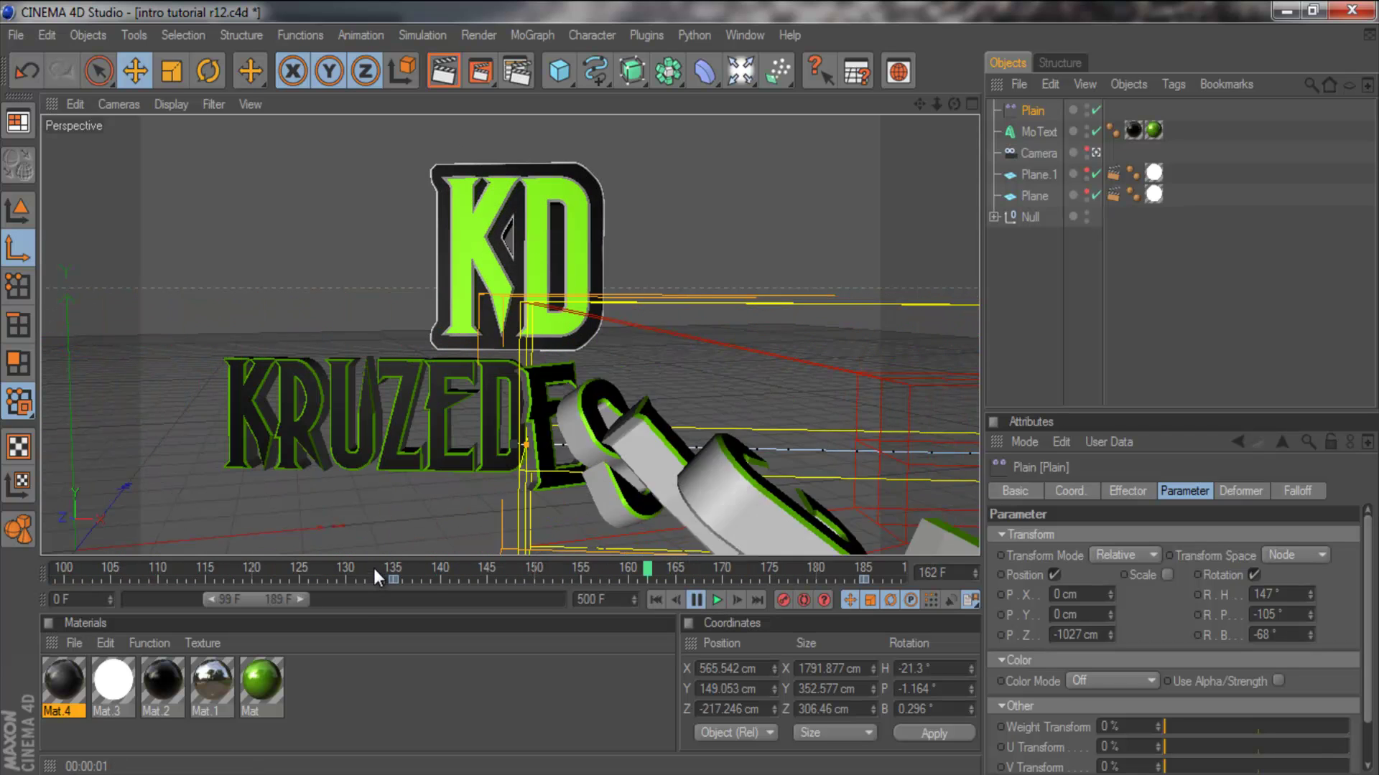
pyautogui.click(697, 600)
pyautogui.click(415, 569)
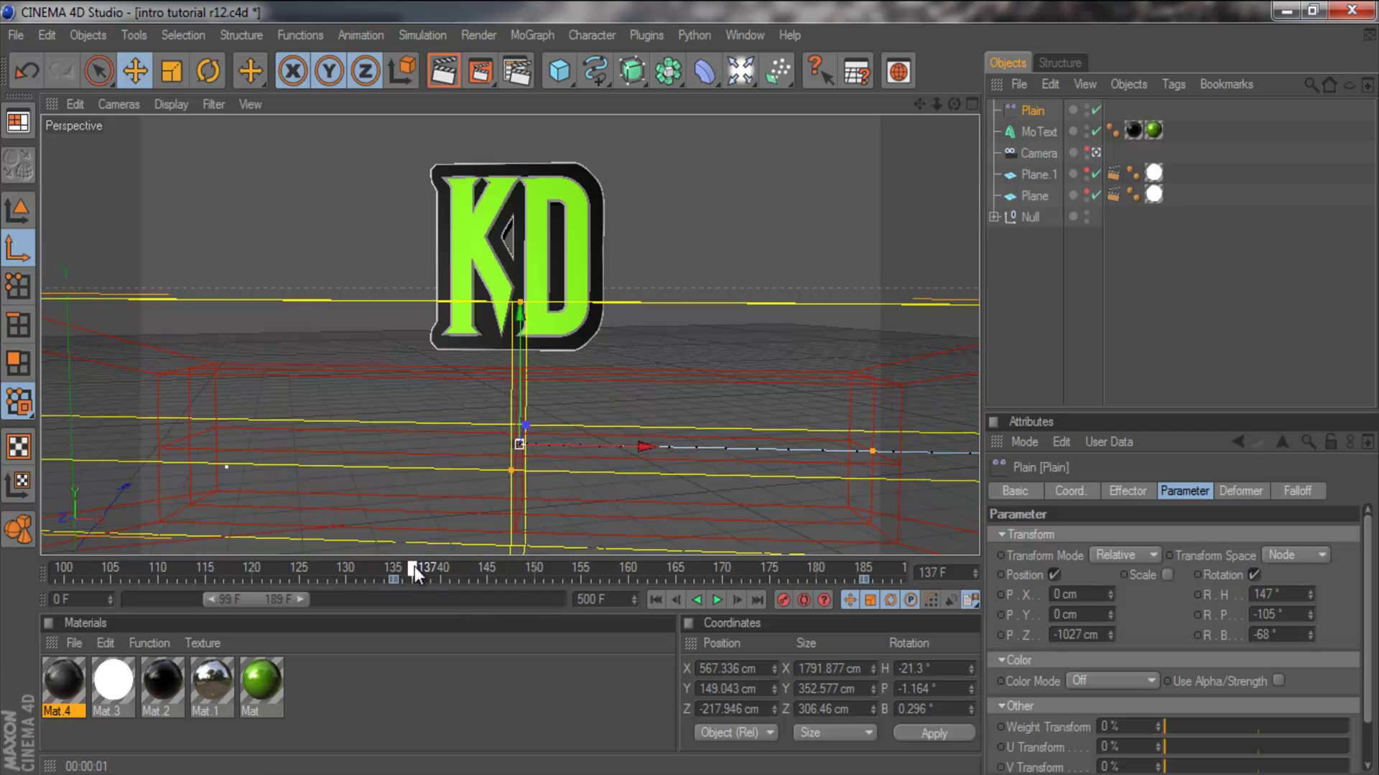
pyautogui.moveTo(415, 566); pyautogui.dragTo(605, 589)
pyautogui.moveTo(559, 580); pyautogui.dragTo(399, 571)
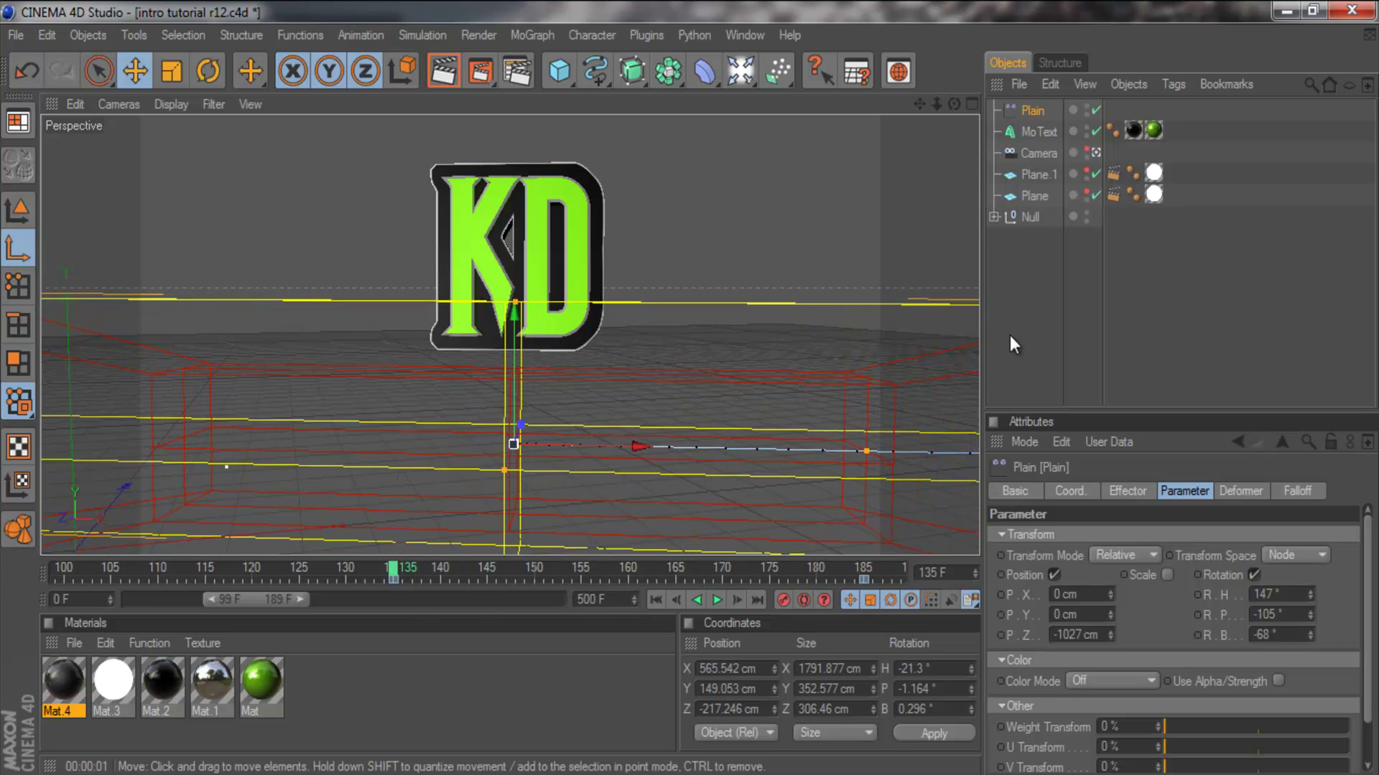
# Step: Raise the effector's heading rotation from 147° to 166° and replay the fly-in from around frame 124
pyautogui.click(1098, 153)
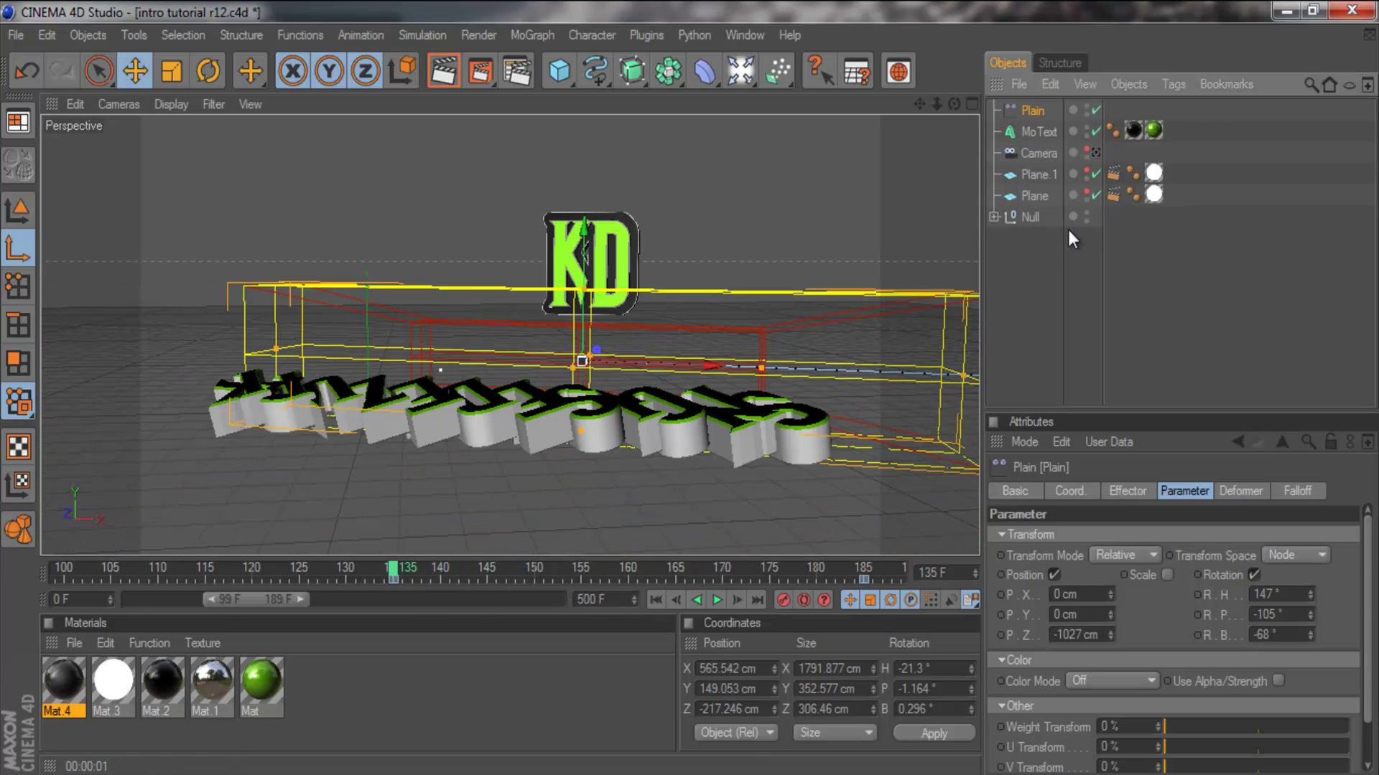
pyautogui.moveTo(1311, 596)
pyautogui.mouseDown()
pyautogui.moveTo(1303, 566)
pyautogui.moveTo(1309, 640)
pyautogui.moveTo(1307, 621)
pyautogui.mouseUp()
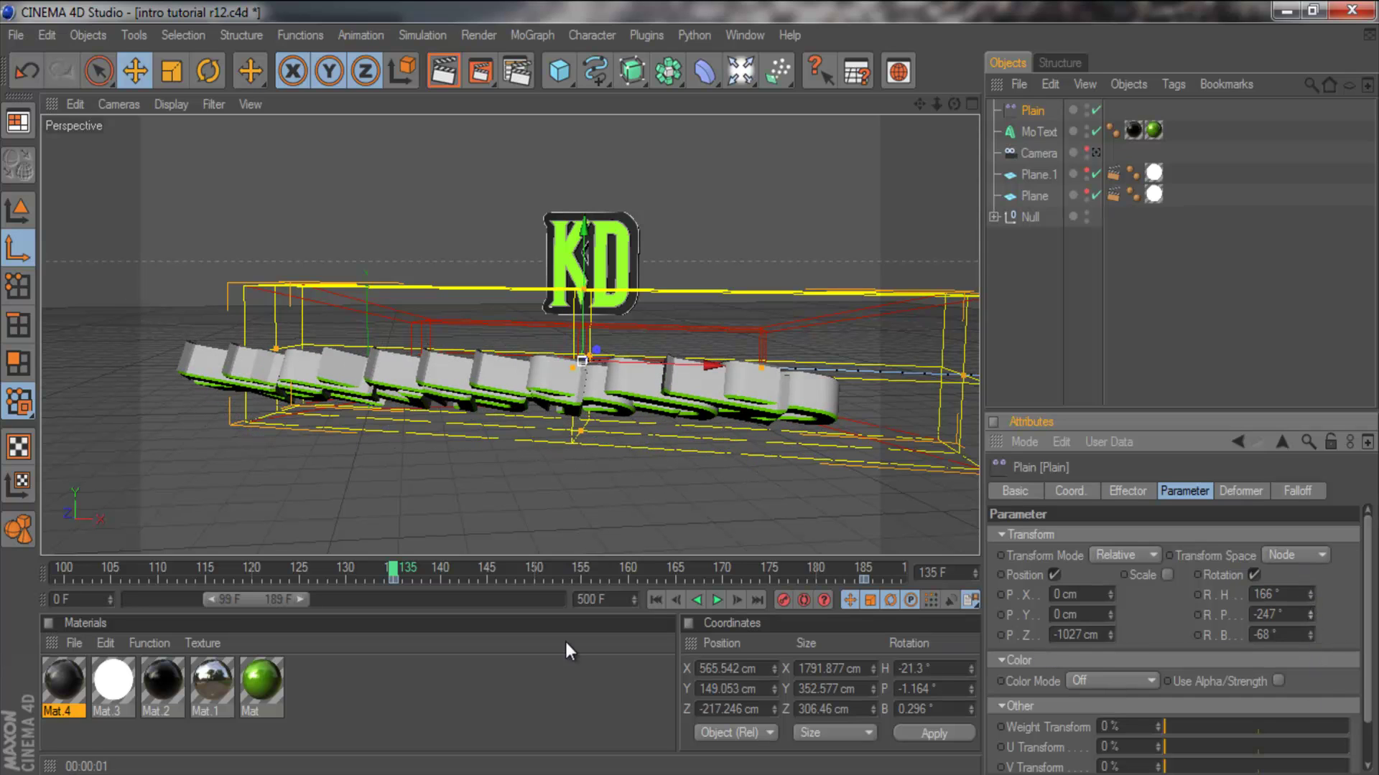
pyautogui.click(717, 600)
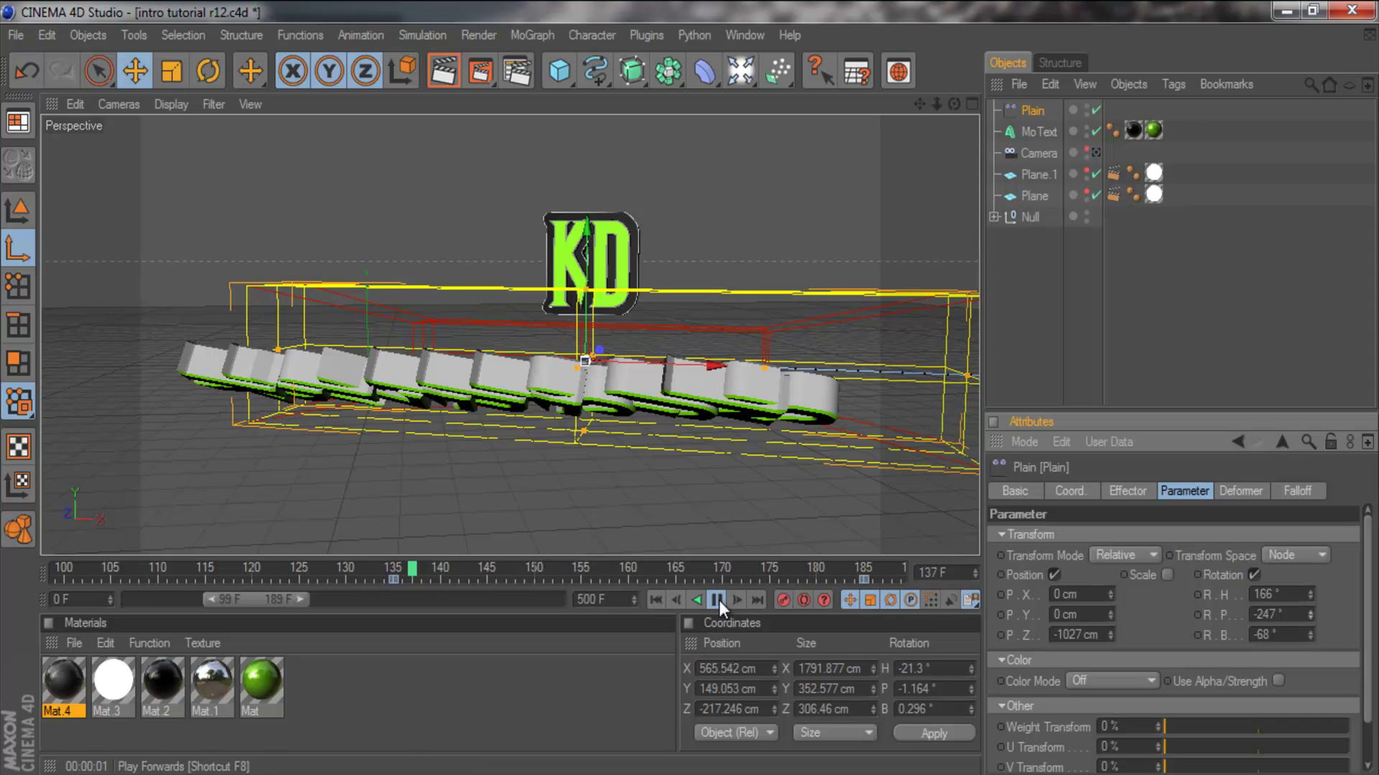
pyautogui.click(717, 600)
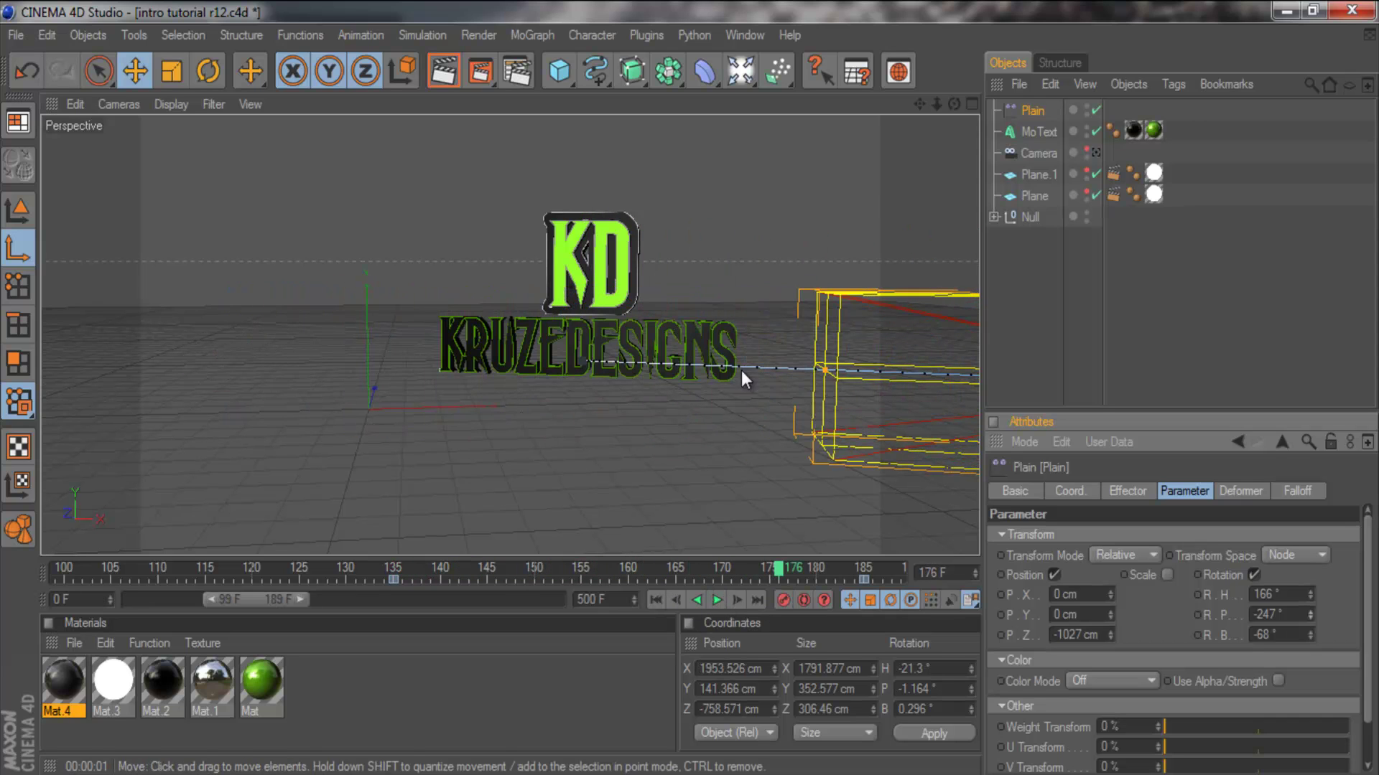
pyautogui.click(1096, 153)
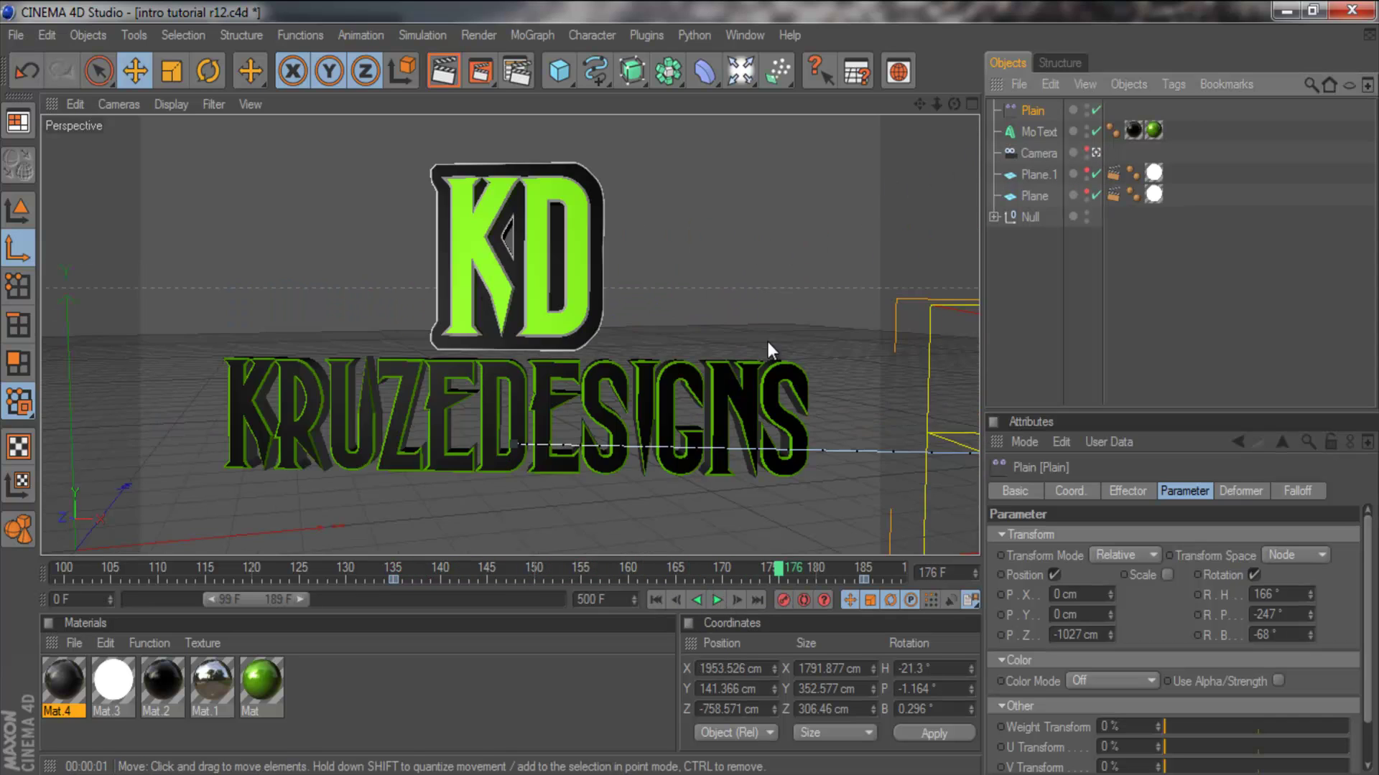
pyautogui.click(294, 571)
pyautogui.click(717, 600)
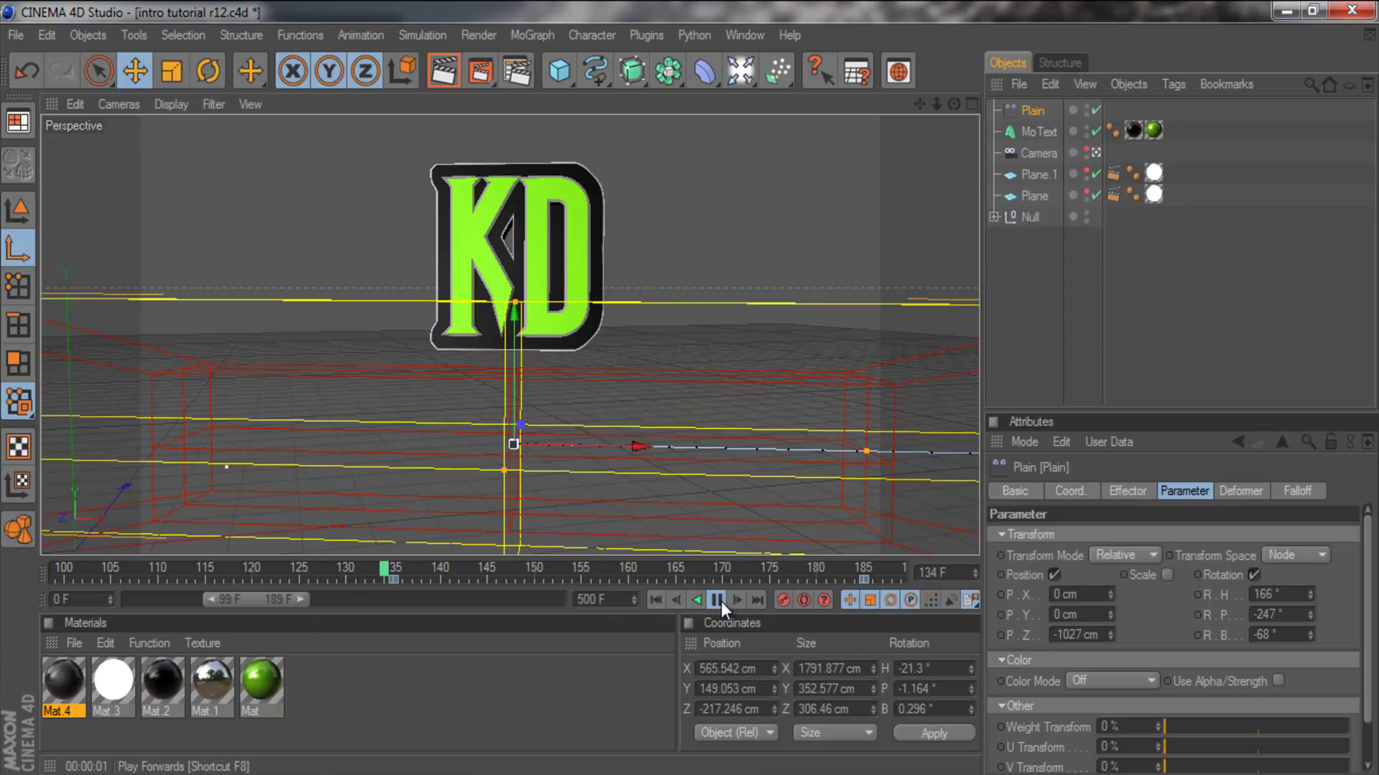
pyautogui.click(721, 601)
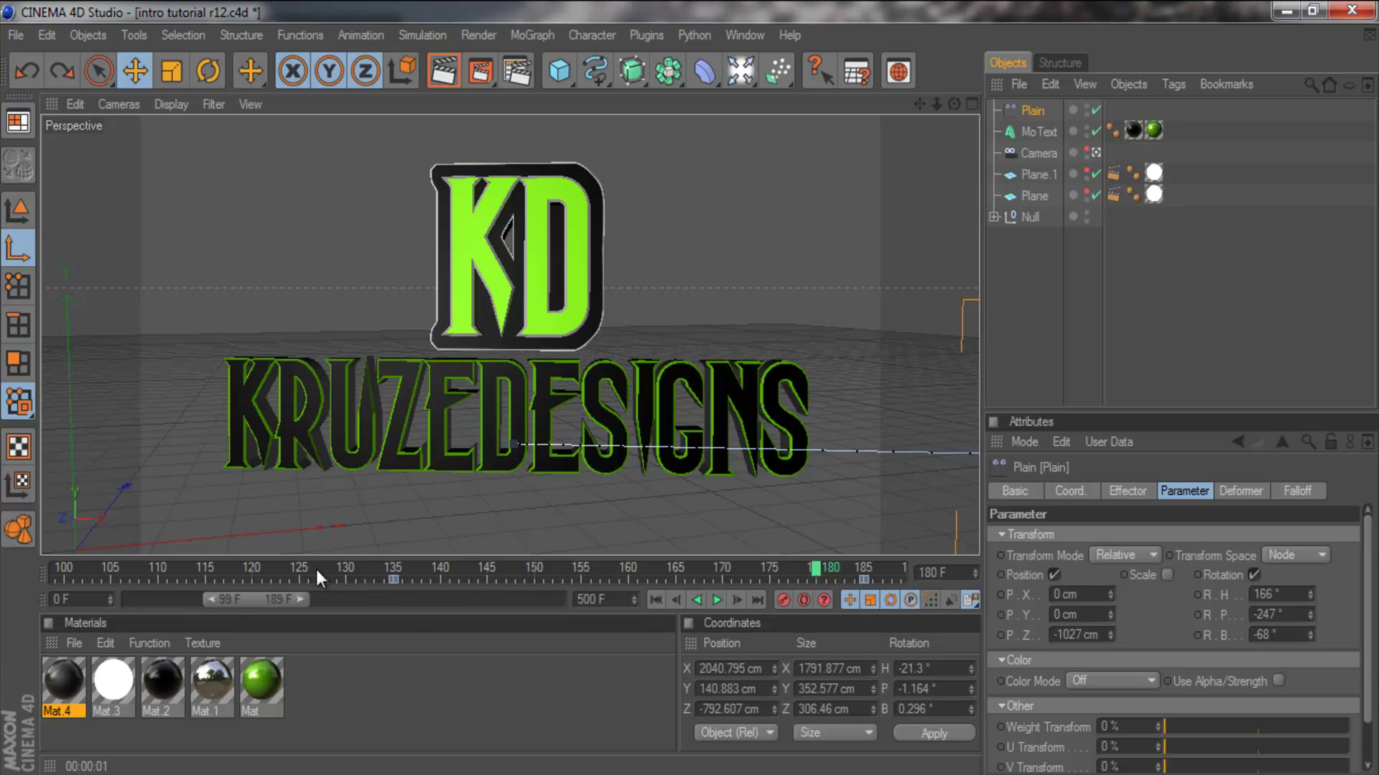
pyautogui.click(316, 570)
pyautogui.click(716, 602)
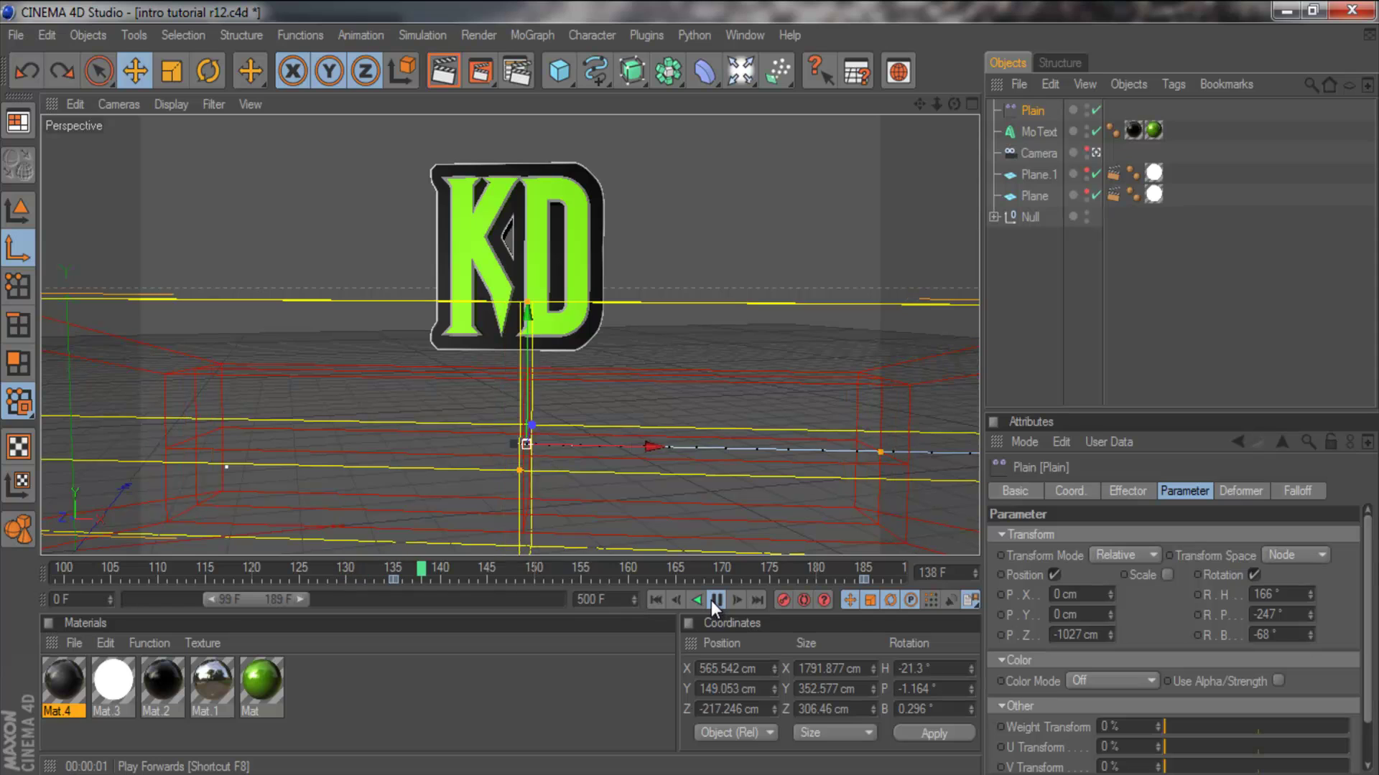
pyautogui.click(711, 601)
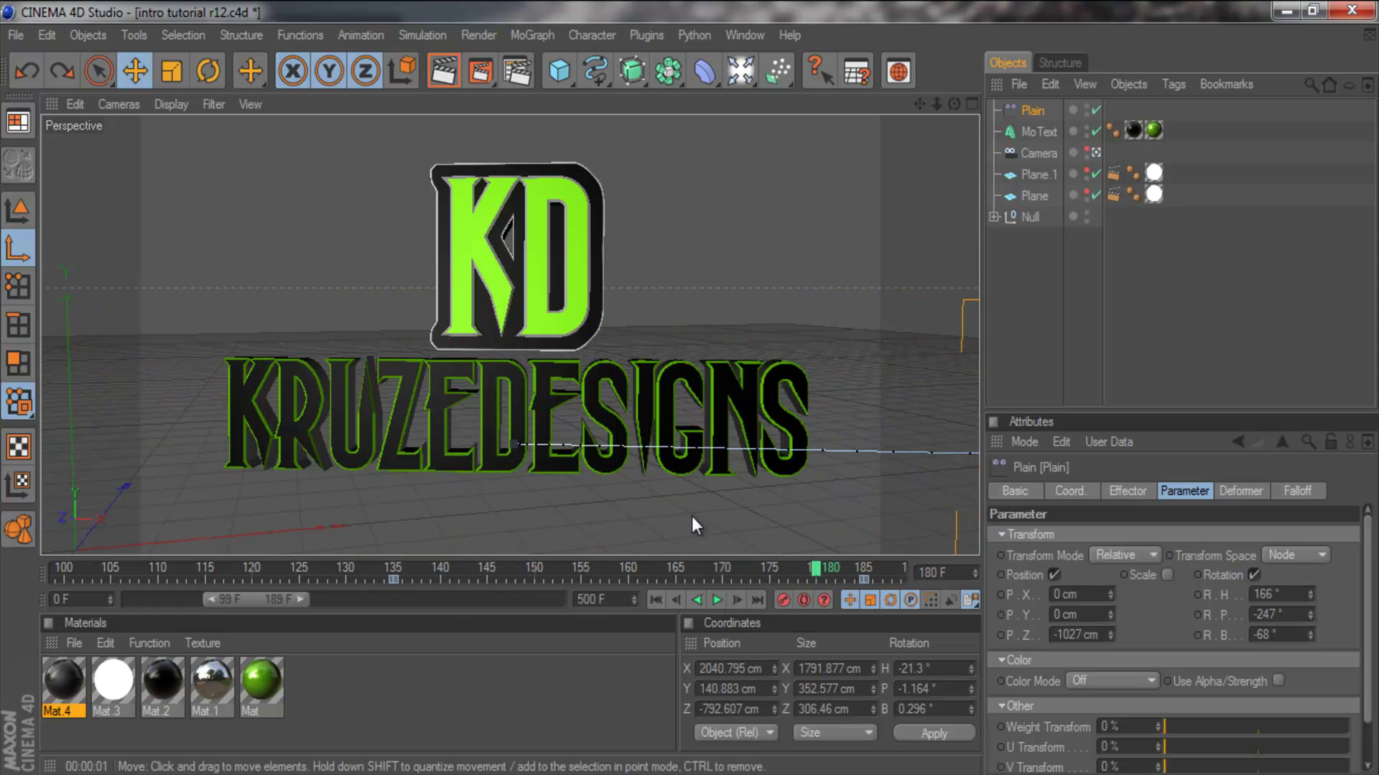
# Step: Render a preview of the current frame at frame 180
pyautogui.hotkey('ctrl', 'r')
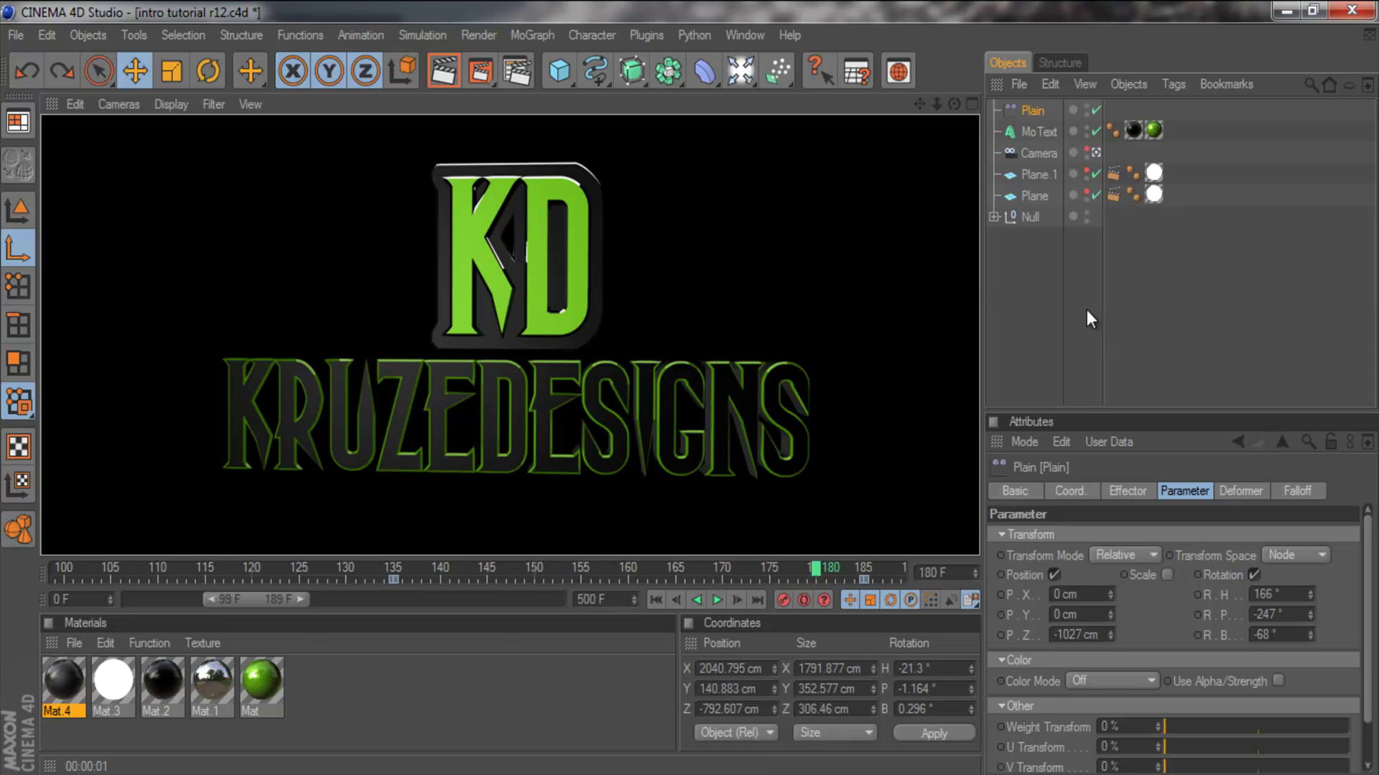
pyautogui.click(1032, 131)
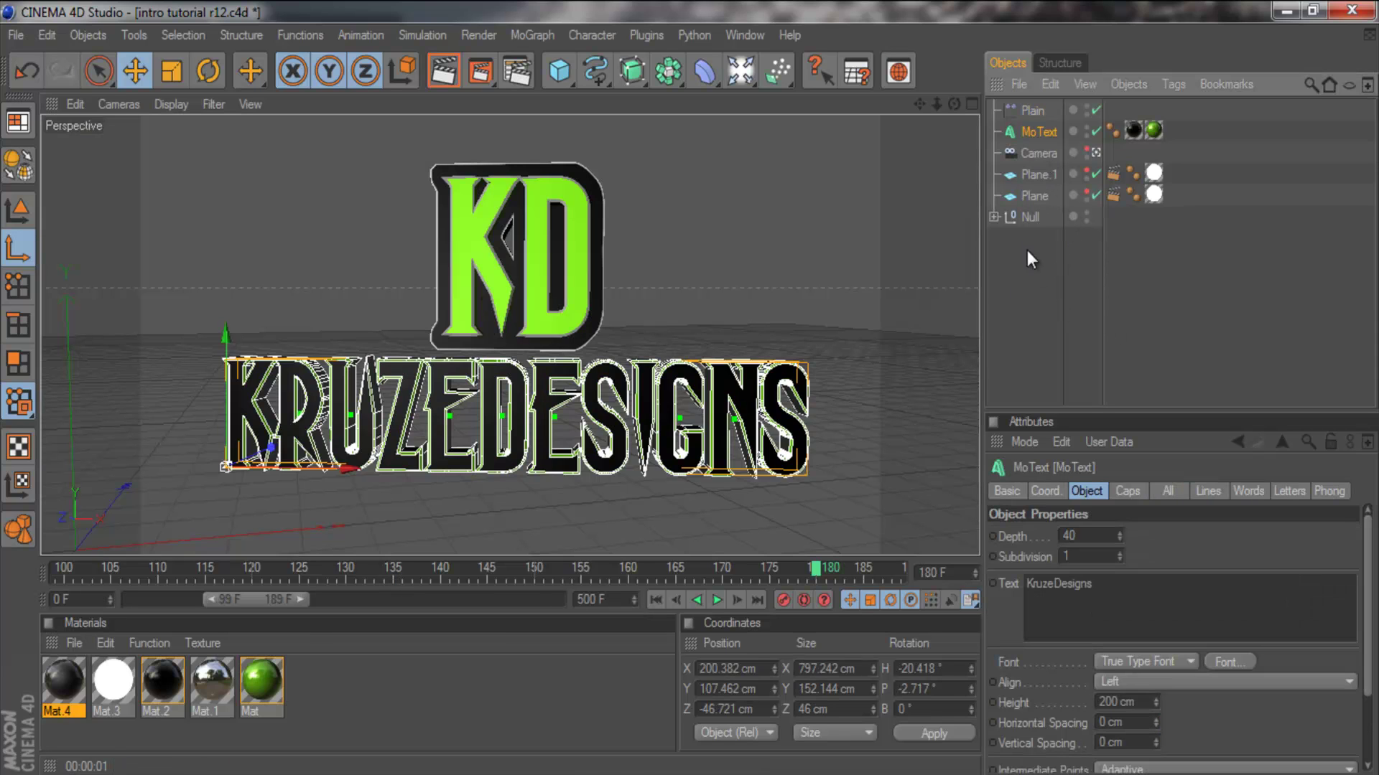
pyautogui.click(1172, 268)
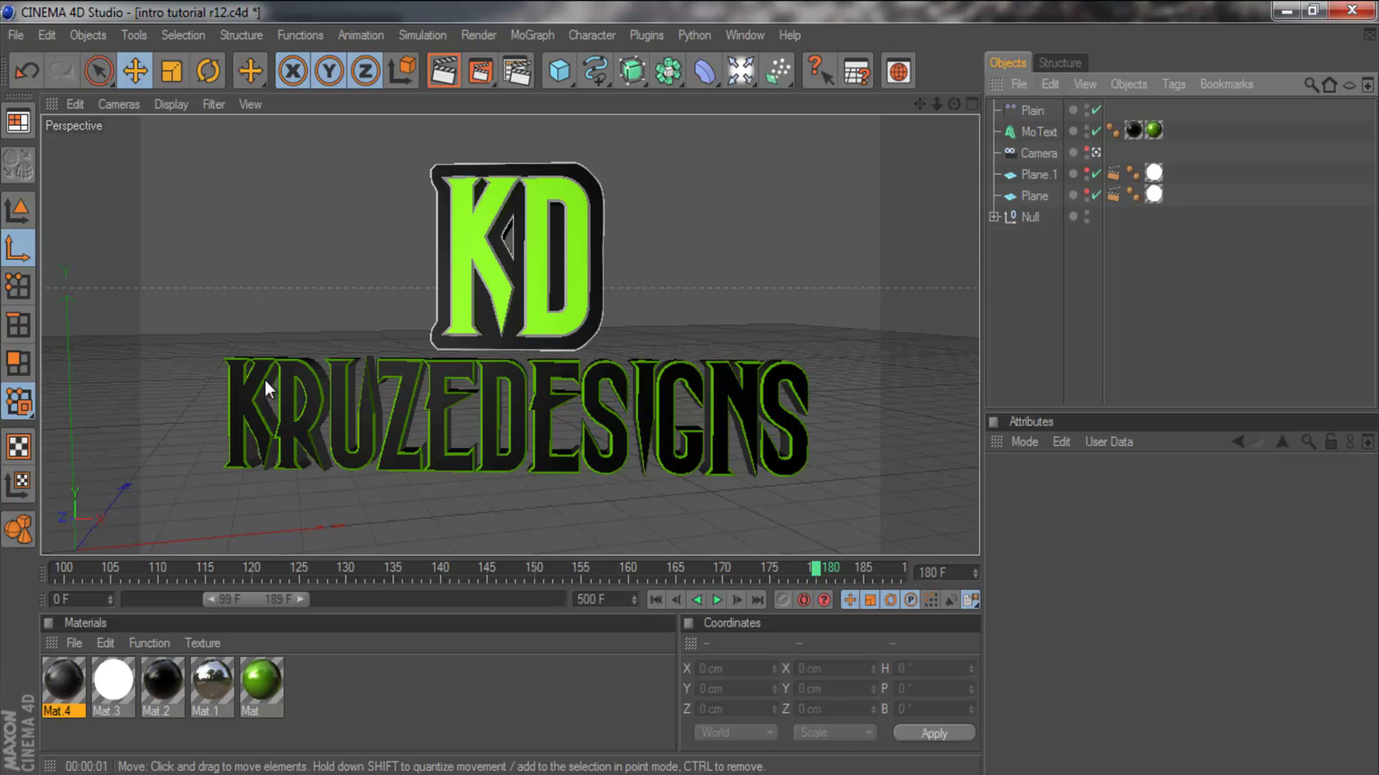
# Step: Add two lights to the scene and clear the render
pyautogui.click(854, 774)
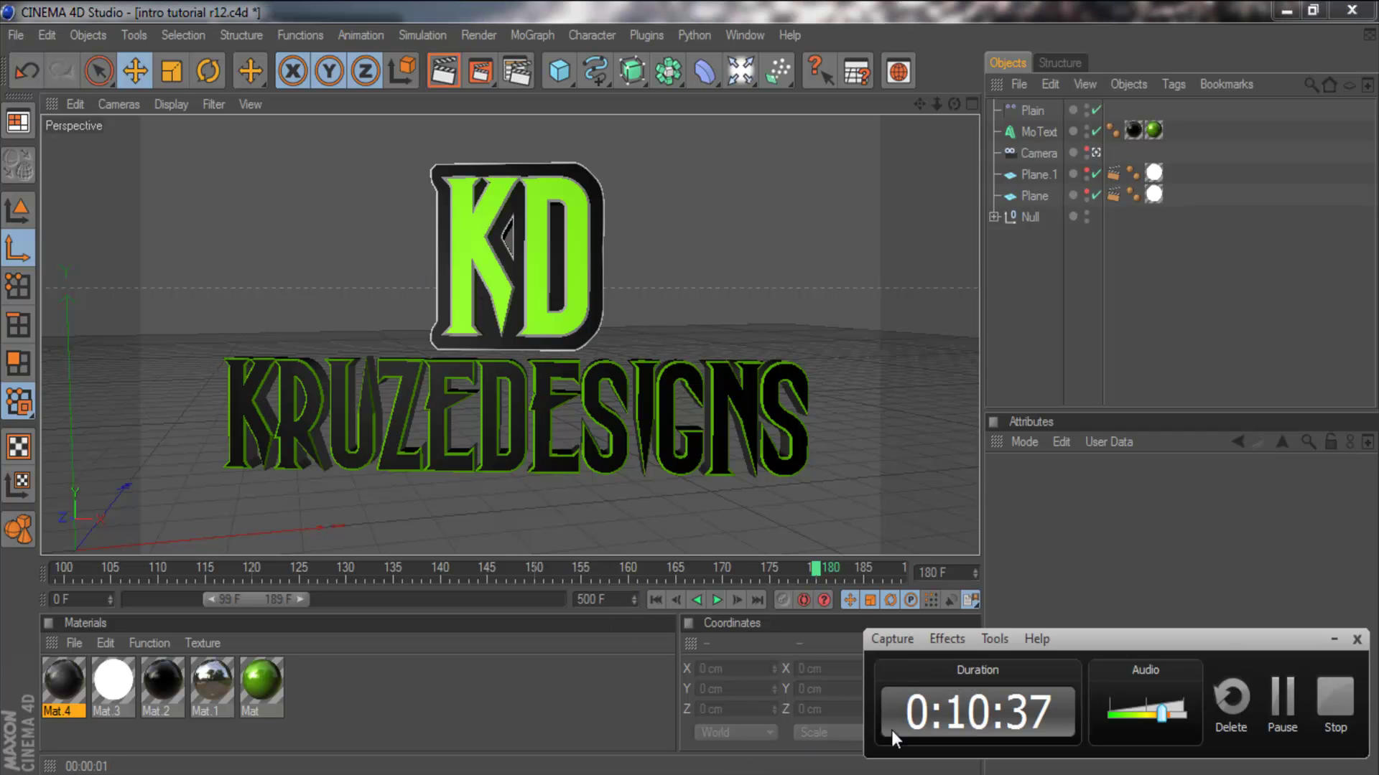
pyautogui.click(1282, 703)
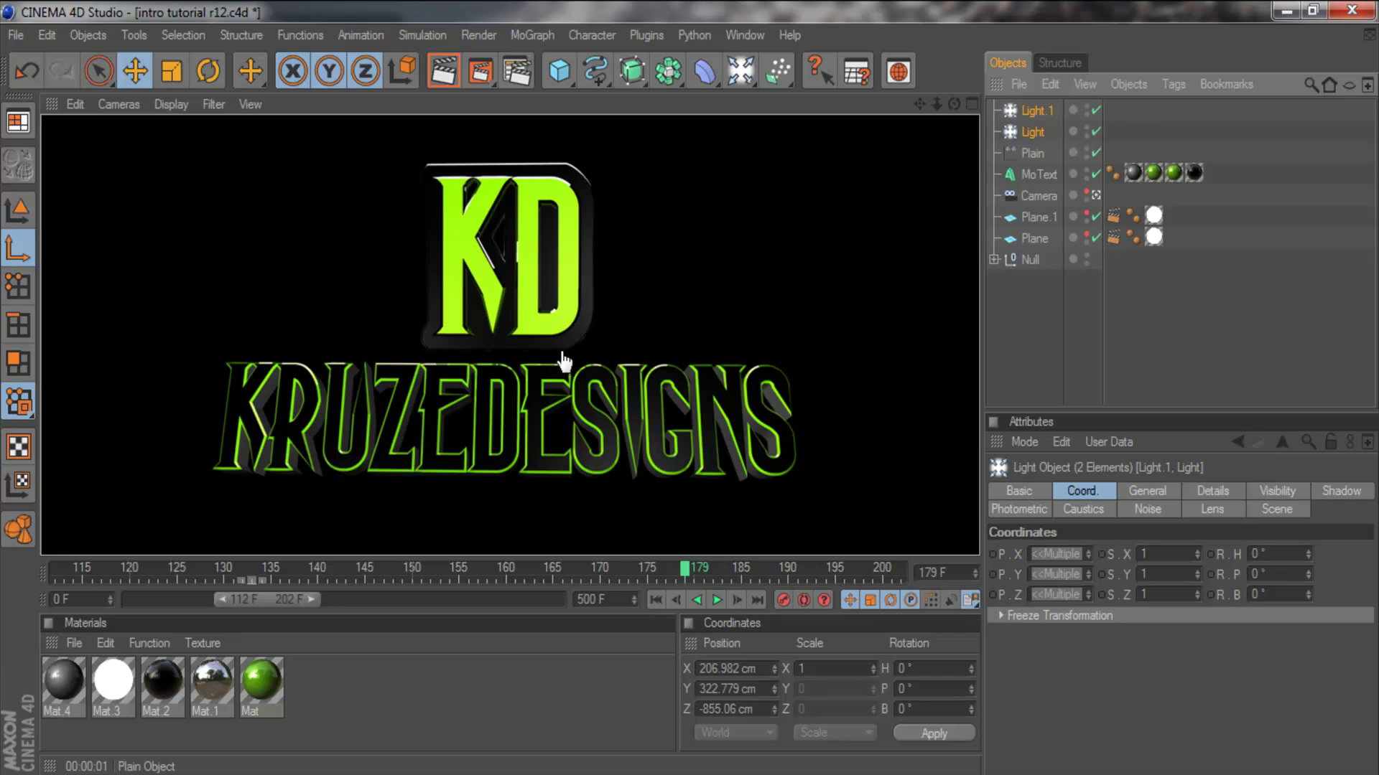
pyautogui.click(444, 537)
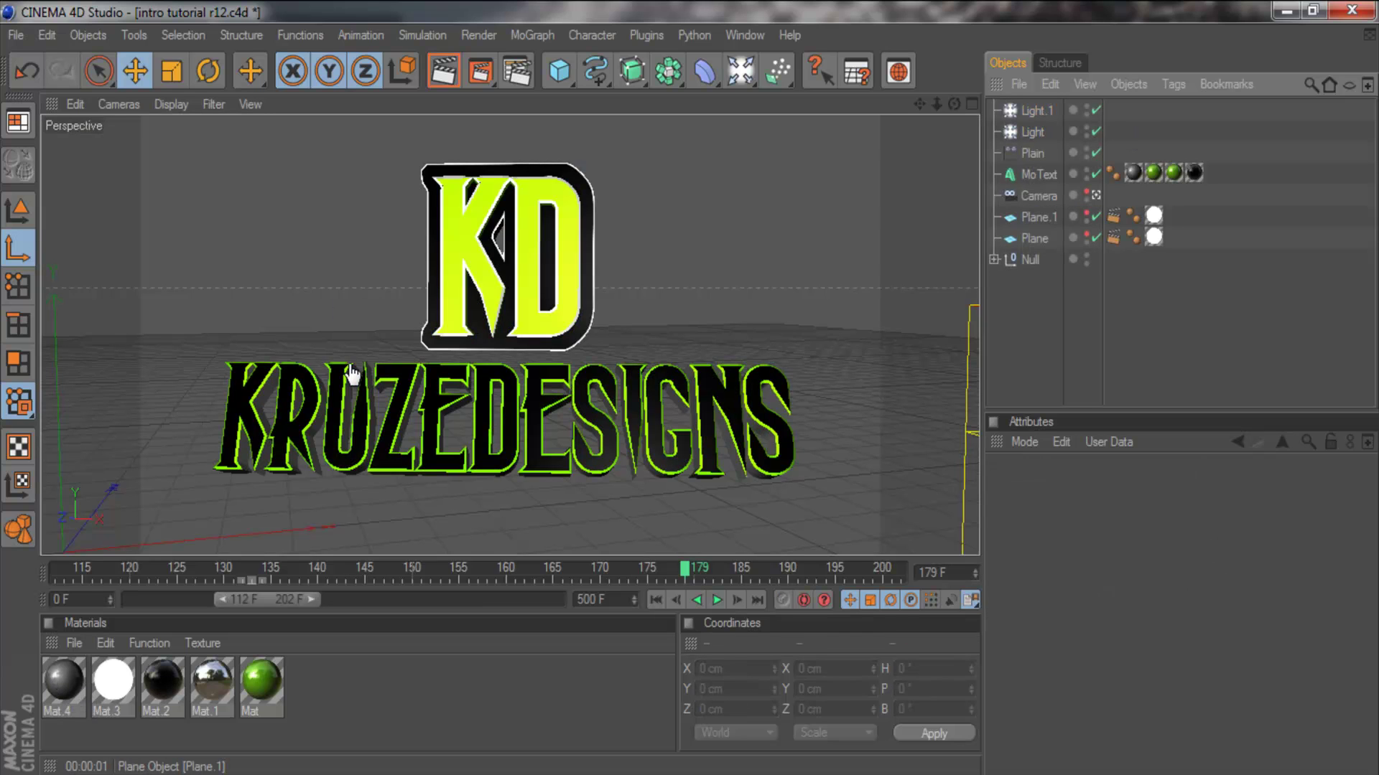
# Step: Inspect Light.1 and Light around the KD logo in the editor perspective view
pyautogui.click(1095, 196)
pyautogui.keyDown('alt'); pyautogui.moveTo(415, 201); pyautogui.dragTo(412, 317); pyautogui.keyUp('alt')
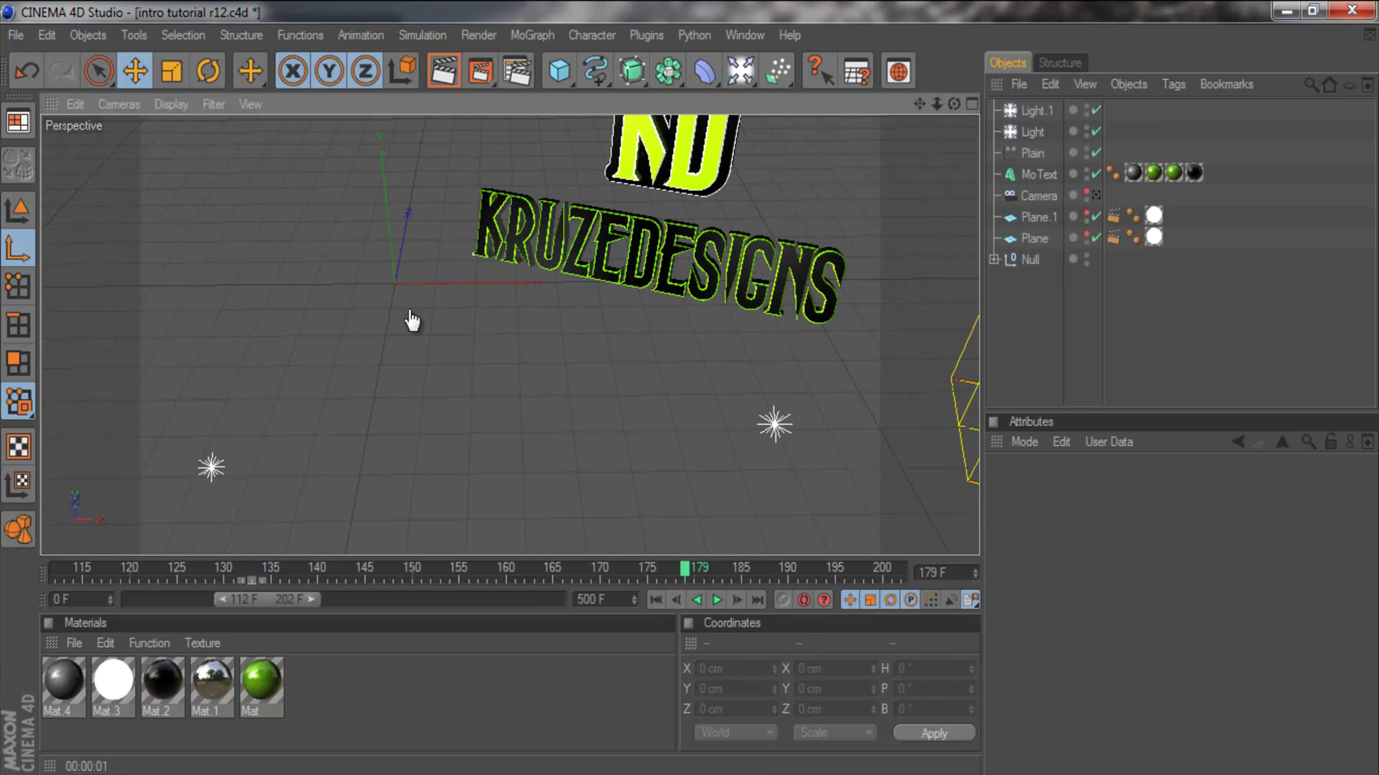
pyautogui.click(774, 425)
pyautogui.keyDown('alt'); pyautogui.moveTo(952, 145); pyautogui.dragTo(56, 701); pyautogui.keyUp('alt')
pyautogui.keyDown('alt'); pyautogui.moveTo(799, 493); pyautogui.dragTo(459, 509, button='middle'); pyautogui.keyUp('alt')
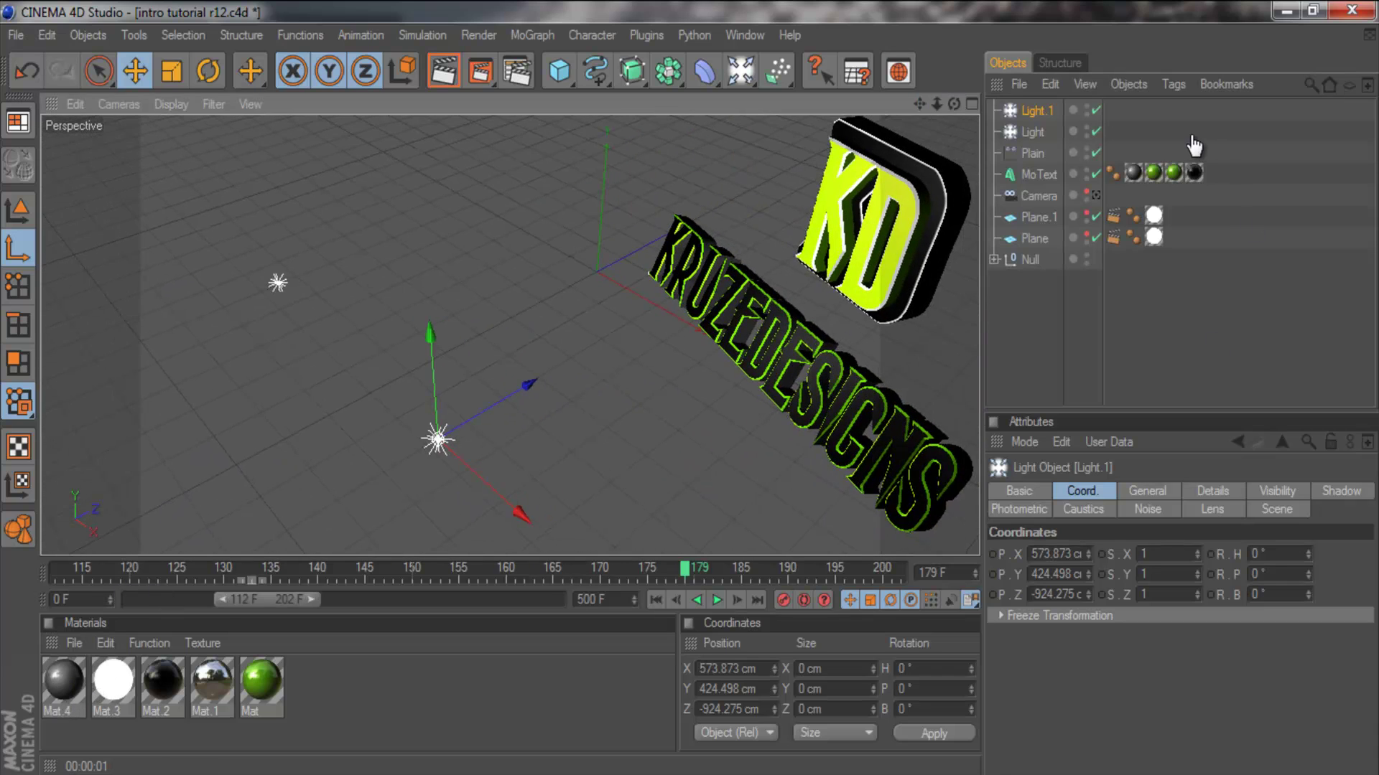
pyautogui.keyDown('alt'); pyautogui.moveTo(1194, 144); pyautogui.dragTo(1165, 138); pyautogui.keyUp('alt')
pyautogui.keyDown('alt'); pyautogui.moveTo(1133, 511); pyautogui.dragTo(1157, 507, button='middle'); pyautogui.keyUp('alt')
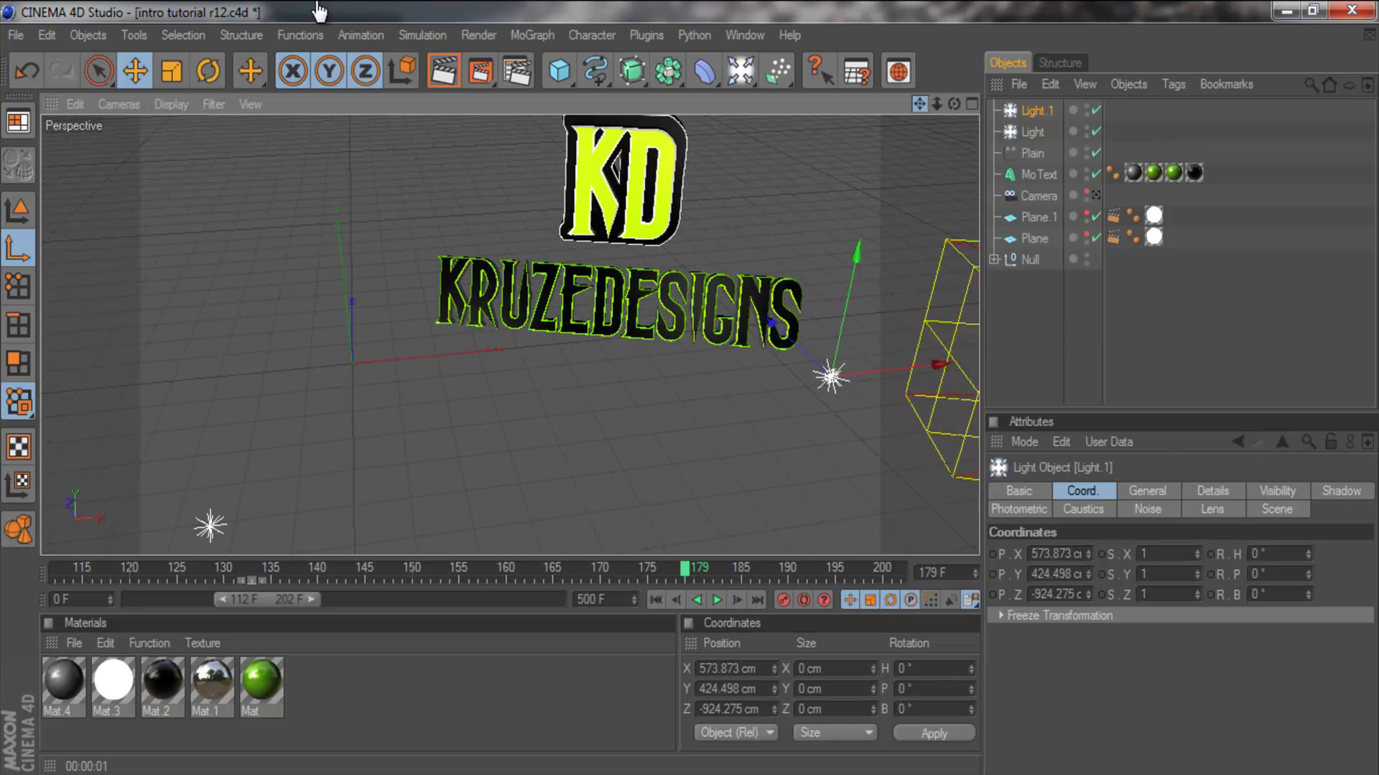
pyautogui.click(553, 268)
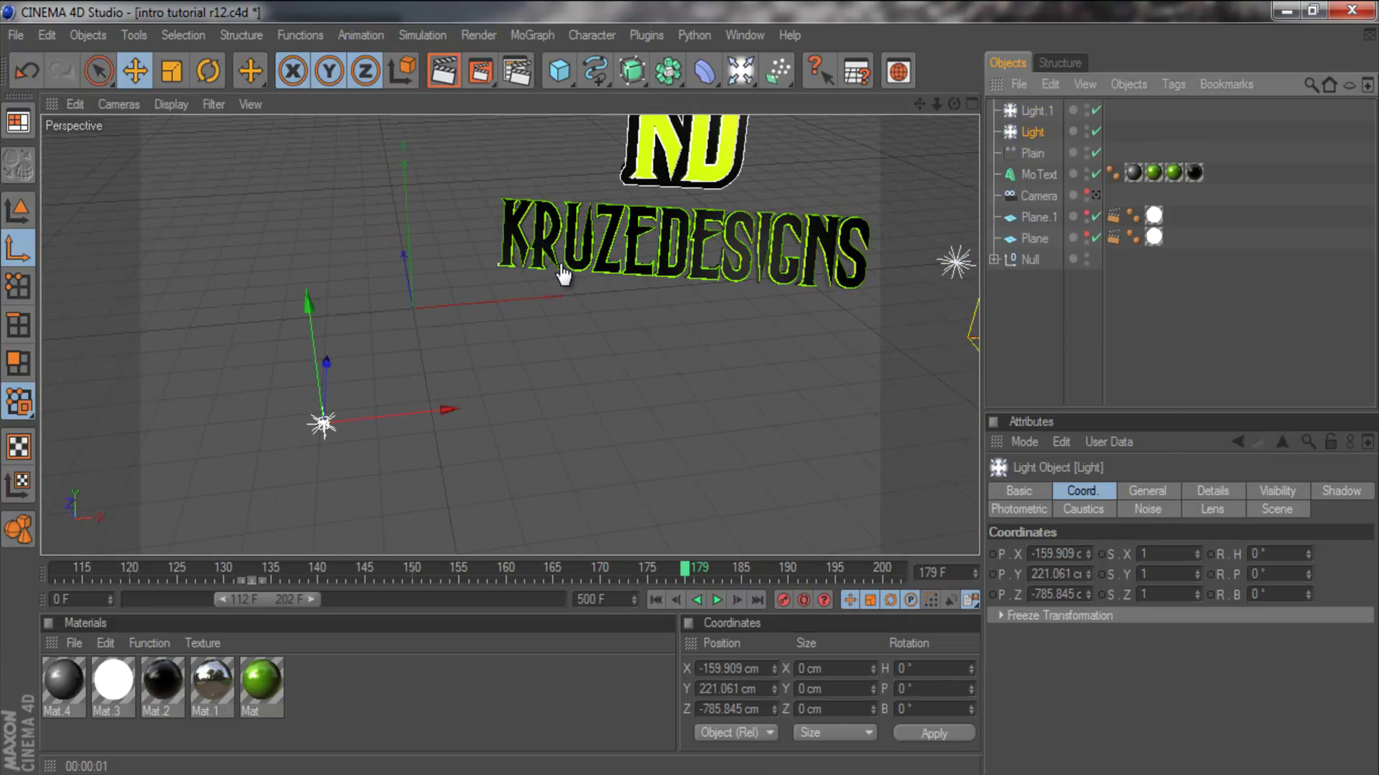
pyautogui.keyDown('alt'); pyautogui.moveTo(765, 397); pyautogui.dragTo(1182, 141); pyautogui.keyUp('alt')
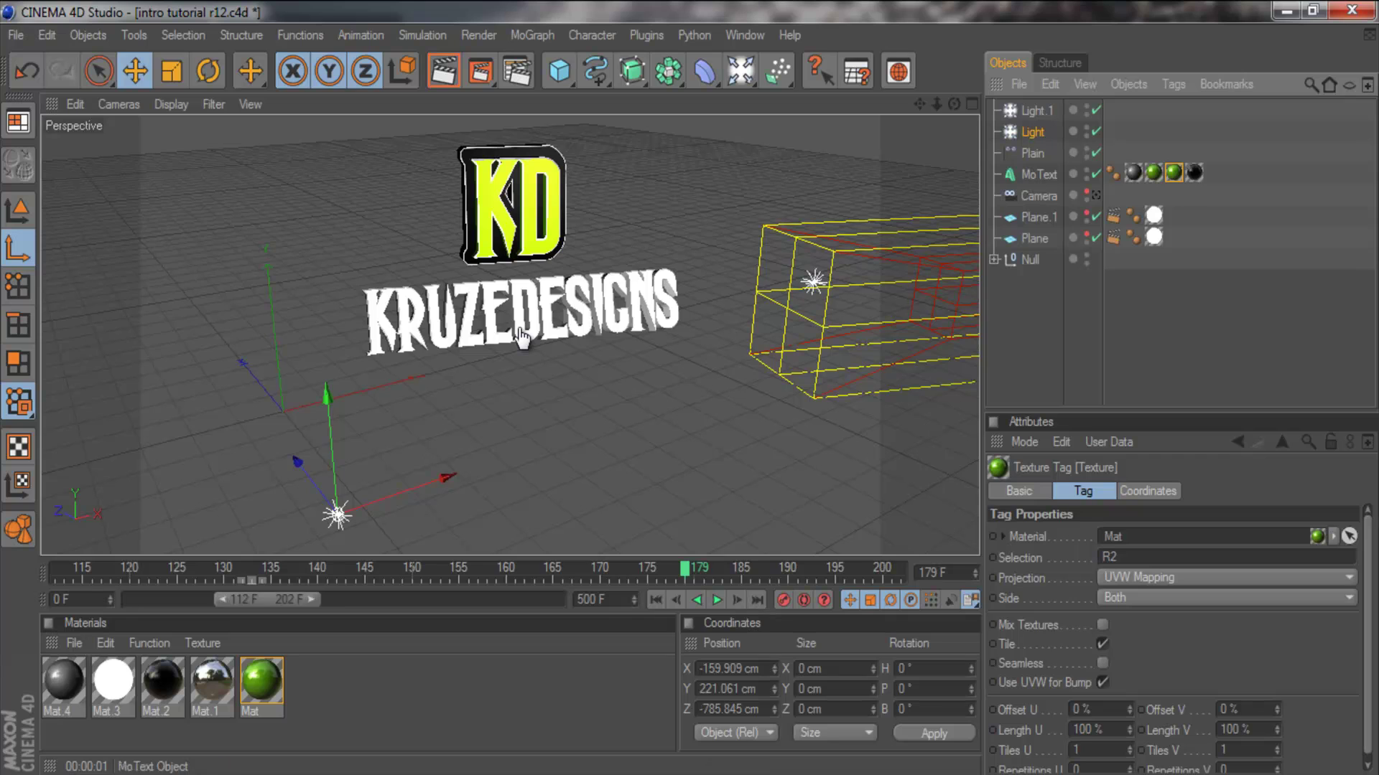
# Step: Check the MoText's green Mat tag, restore Mat.4, and view the scene through the camera
pyautogui.click(1154, 172)
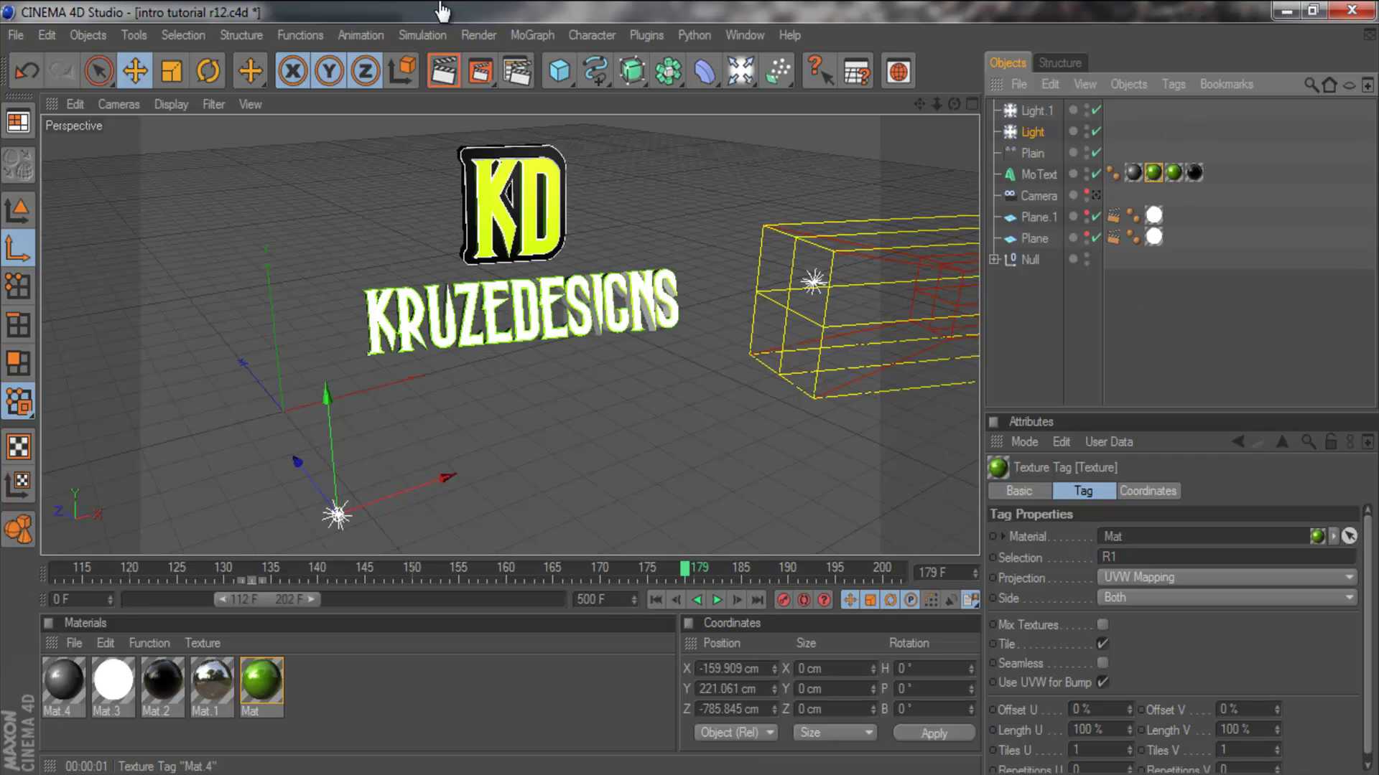
pyautogui.hotkey('ctrl', 'z')
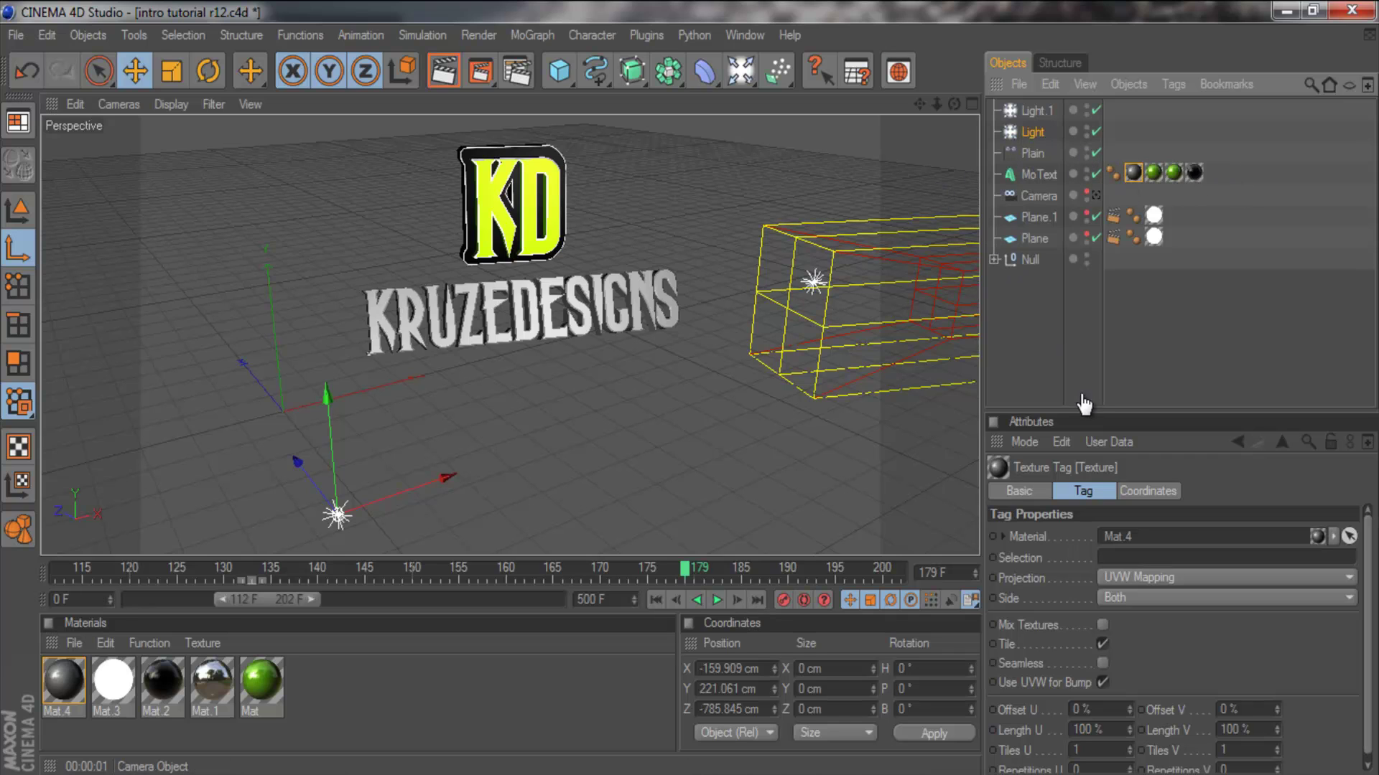
pyautogui.click(1096, 194)
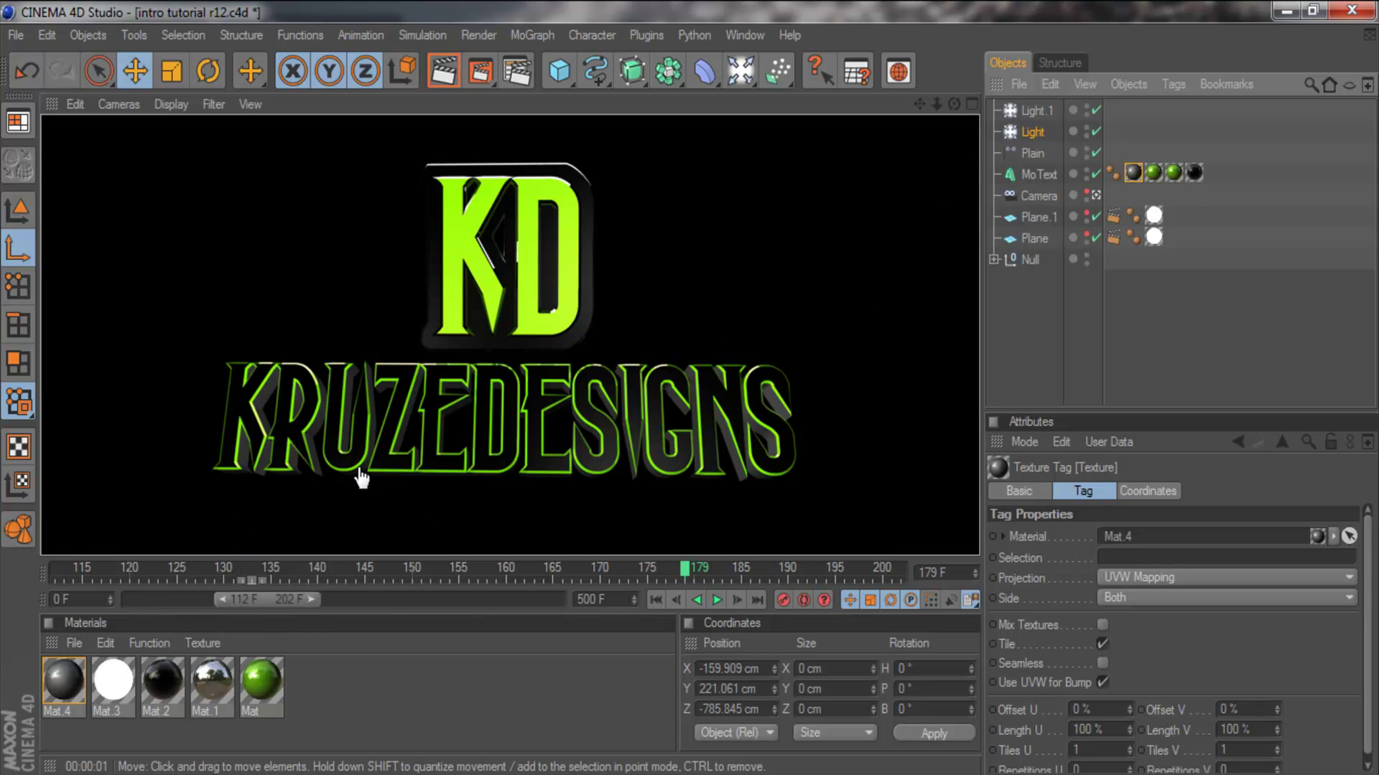
# Step: Move the Plain effector's end keyframe from frame 185 to 205 and replay from frame 126
pyautogui.moveTo(267, 600); pyautogui.dragTo(172, 599)
pyautogui.hotkey('shift', 'f')
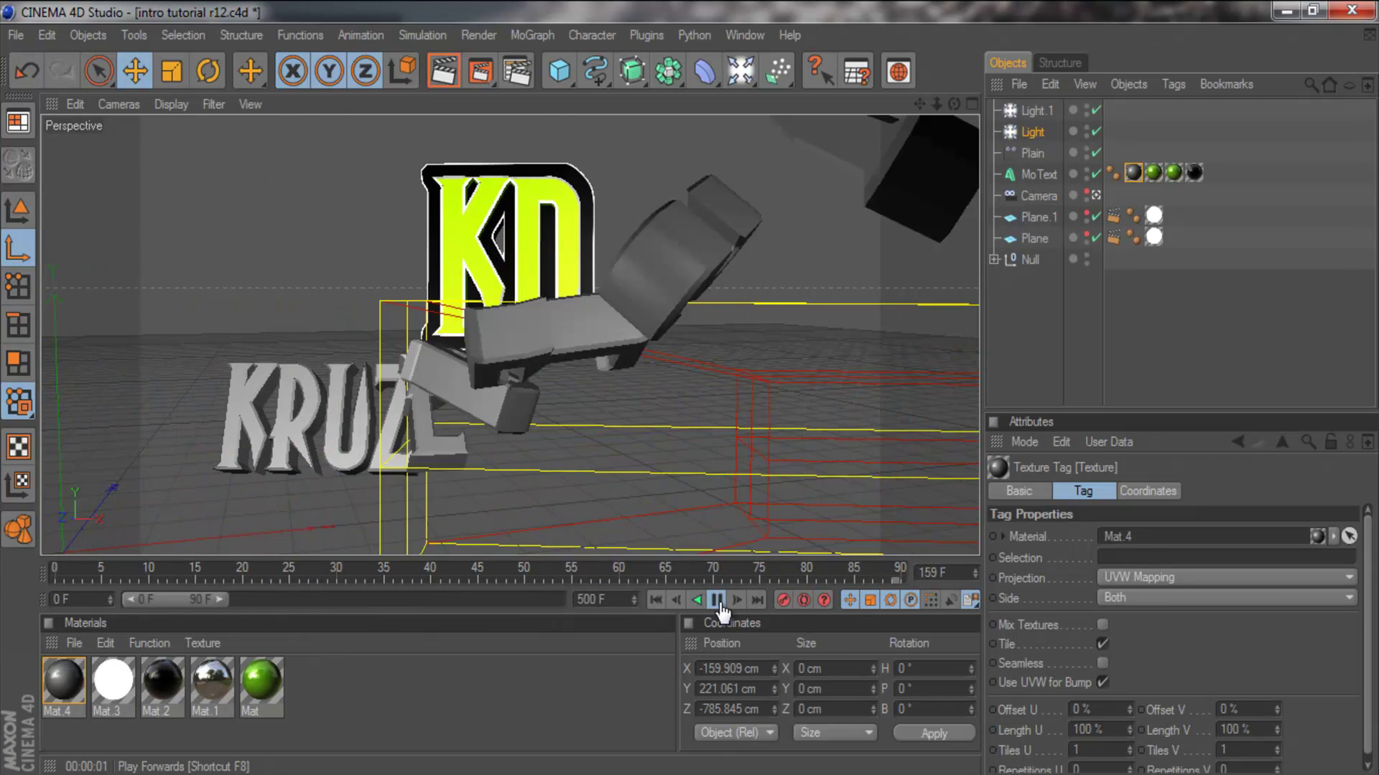
pyautogui.click(717, 600)
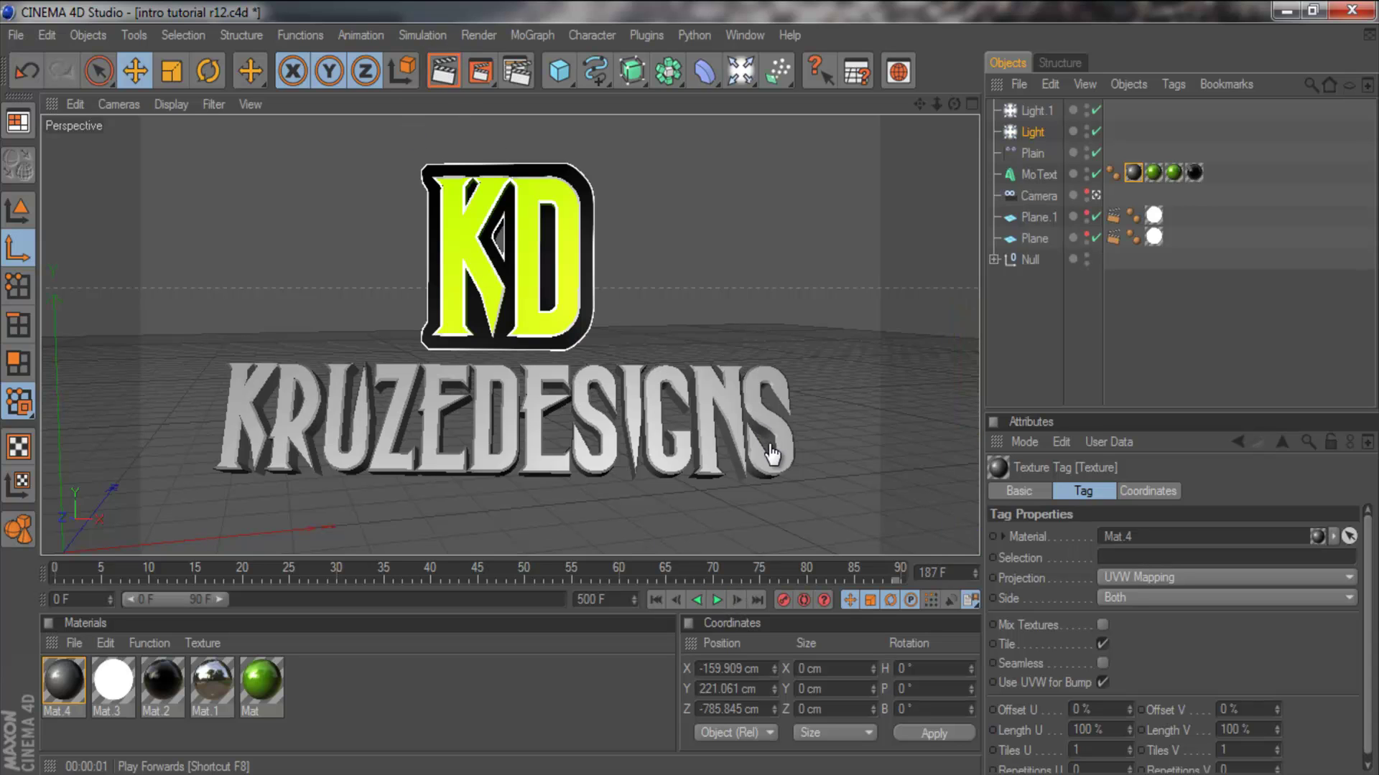
pyautogui.moveTo(175, 599); pyautogui.dragTo(271, 600)
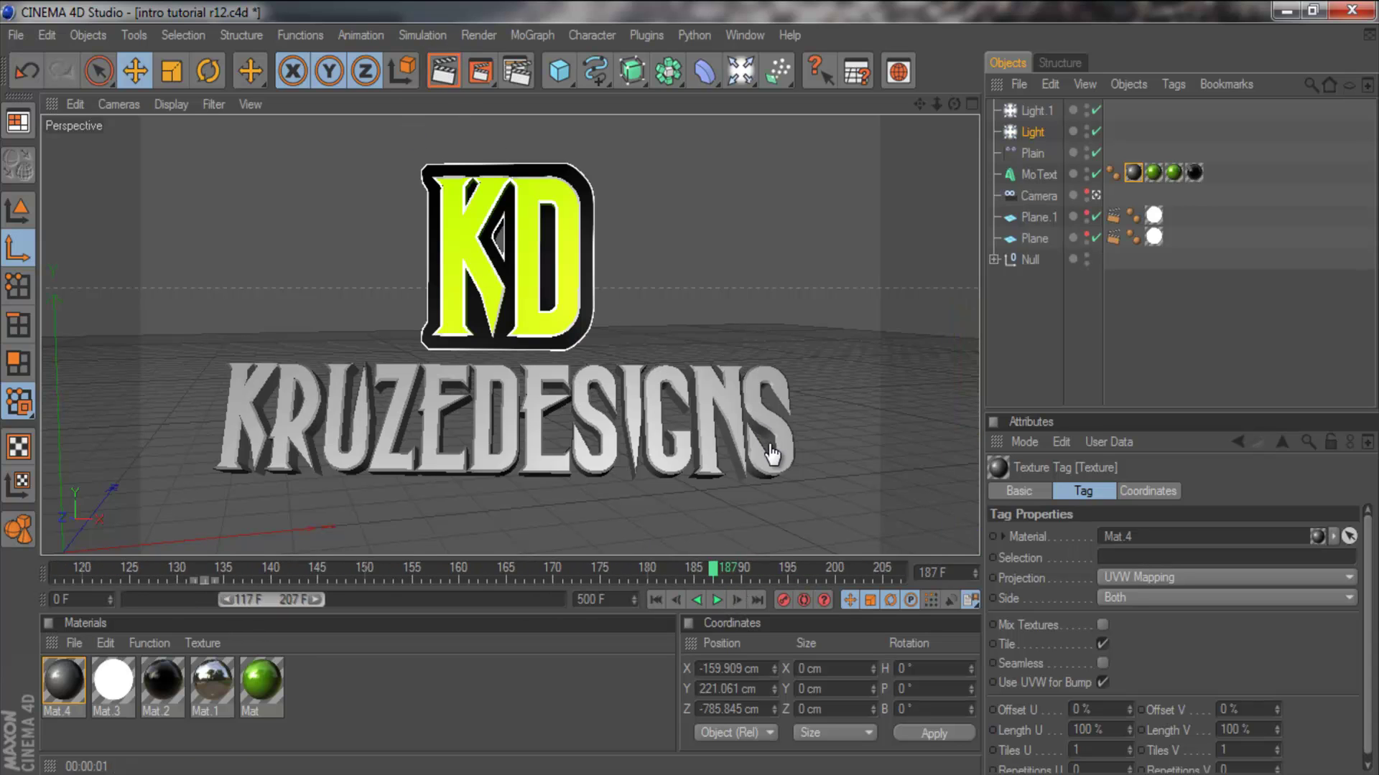
pyautogui.click(750, 453)
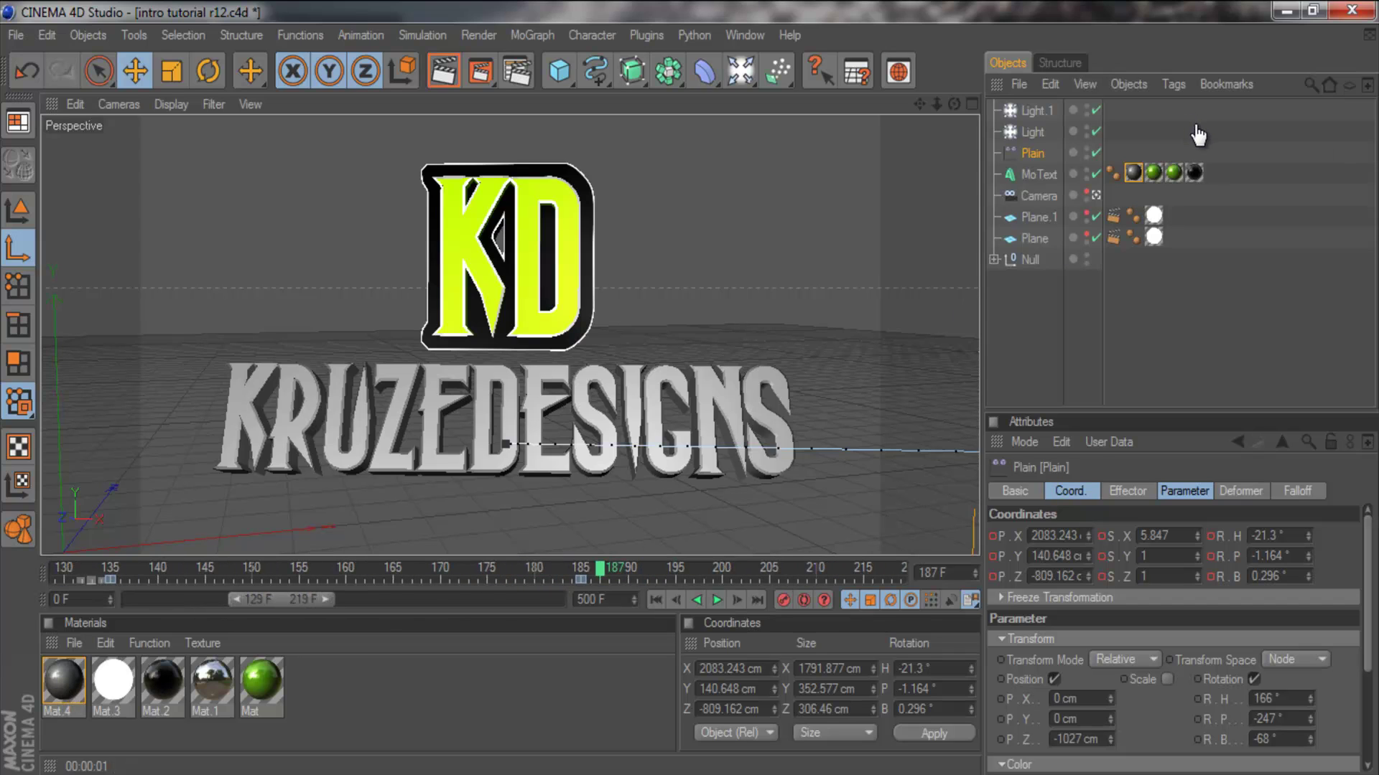
pyautogui.moveTo(580, 579); pyautogui.dragTo(769, 579)
pyautogui.moveTo(281, 600); pyautogui.dragTo(262, 600)
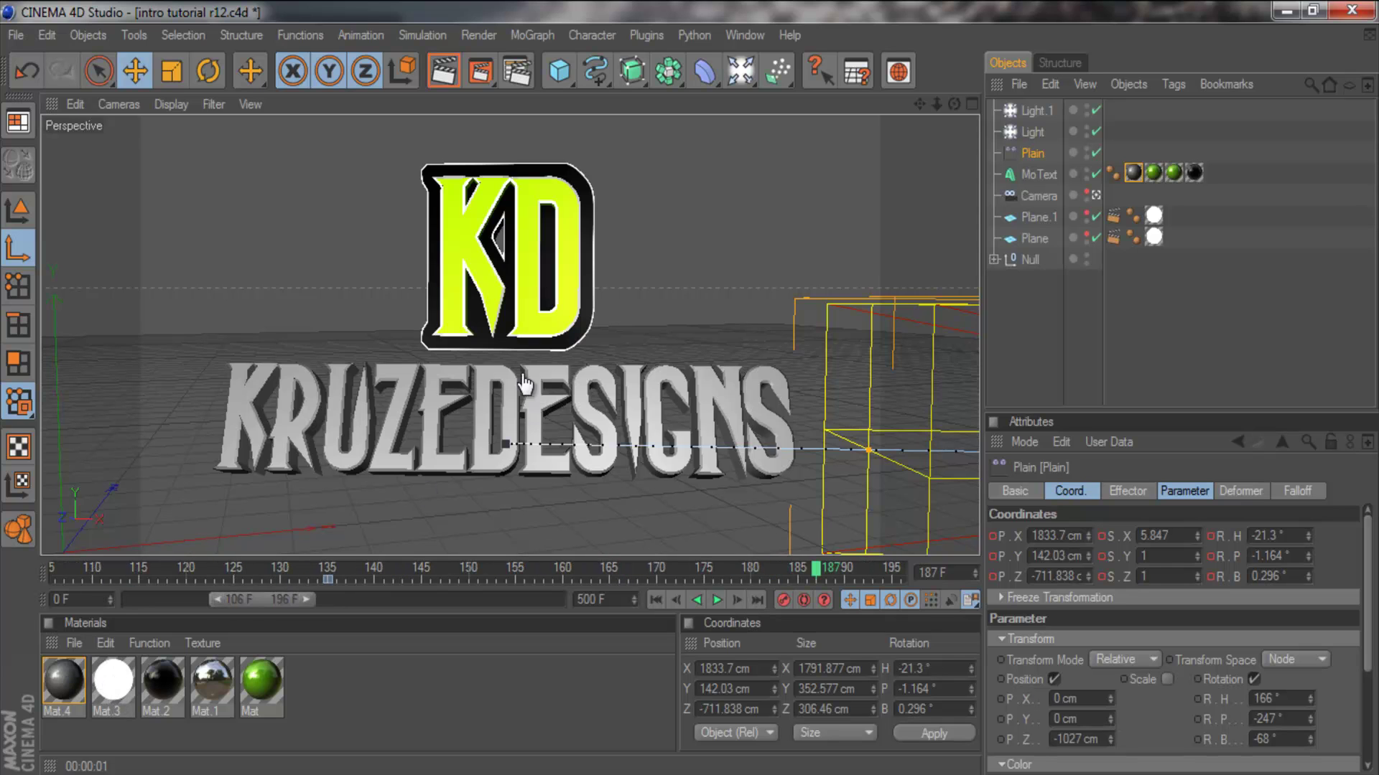
pyautogui.click(242, 569)
pyautogui.press('F8')
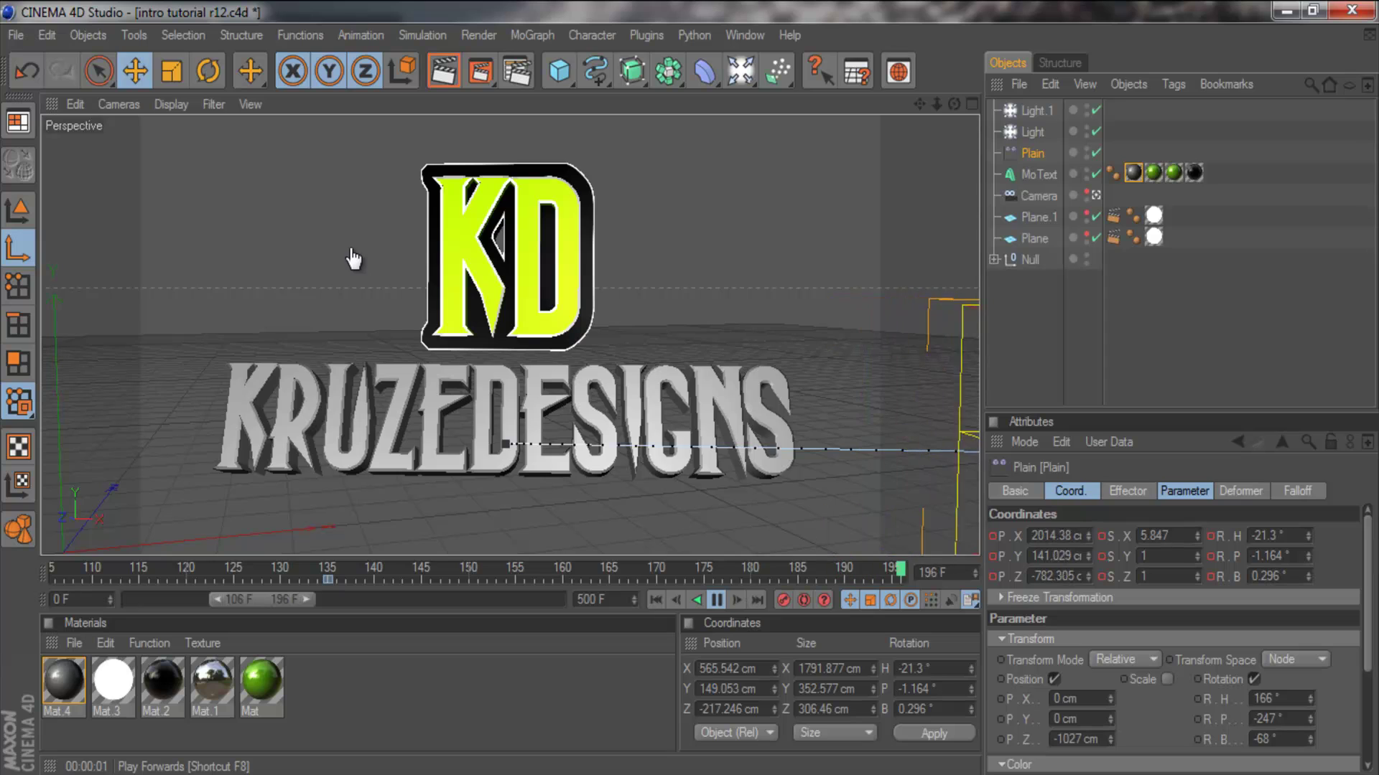
pyautogui.press('F8')
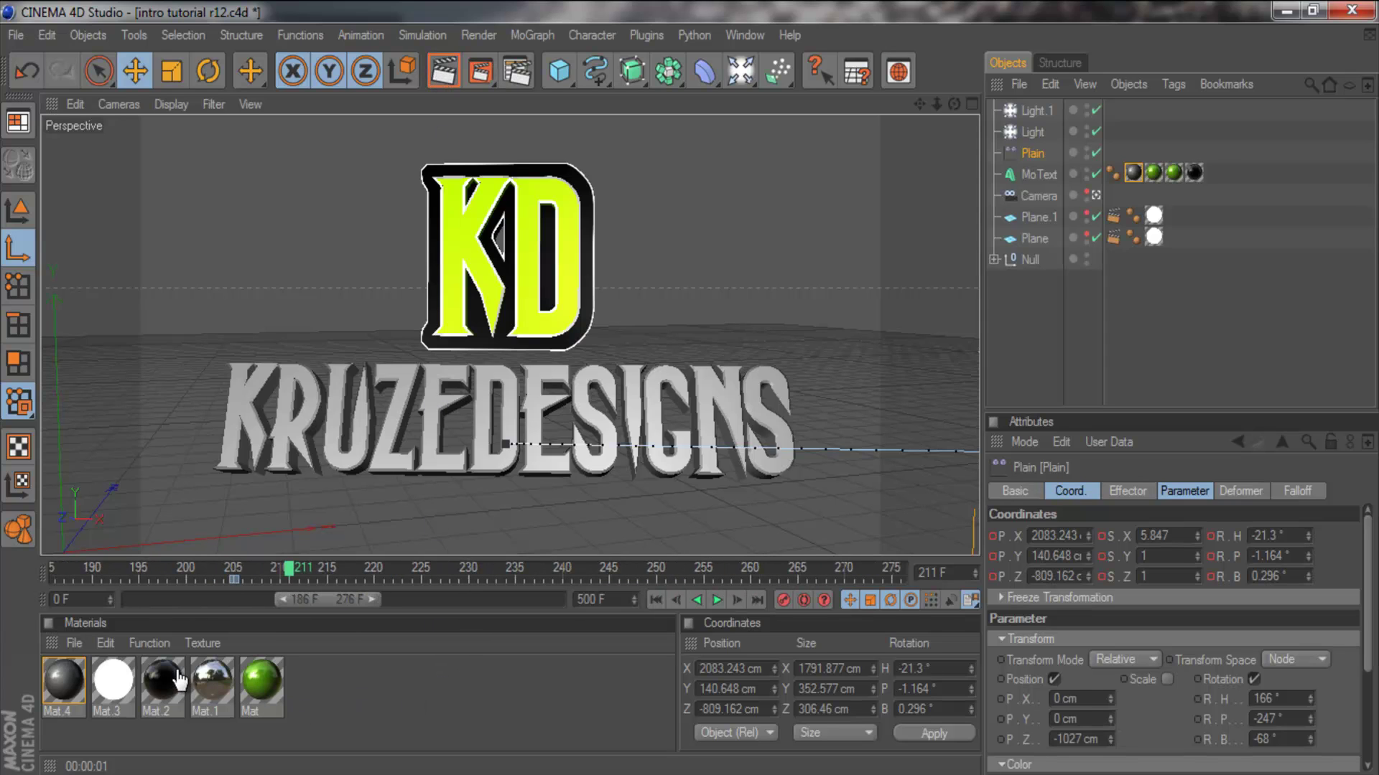
pyautogui.moveTo(288, 569)
pyautogui.mouseDown()
pyautogui.moveTo(119, 569)
pyautogui.moveTo(655, 569)
pyautogui.moveTo(562, 569)
pyautogui.mouseUp()
# Step: Set the project end frame to 240 and return to frame 0
pyautogui.hotkey('ctrl', 'a')
pyautogui.write('240')
pyautogui.press('Return')
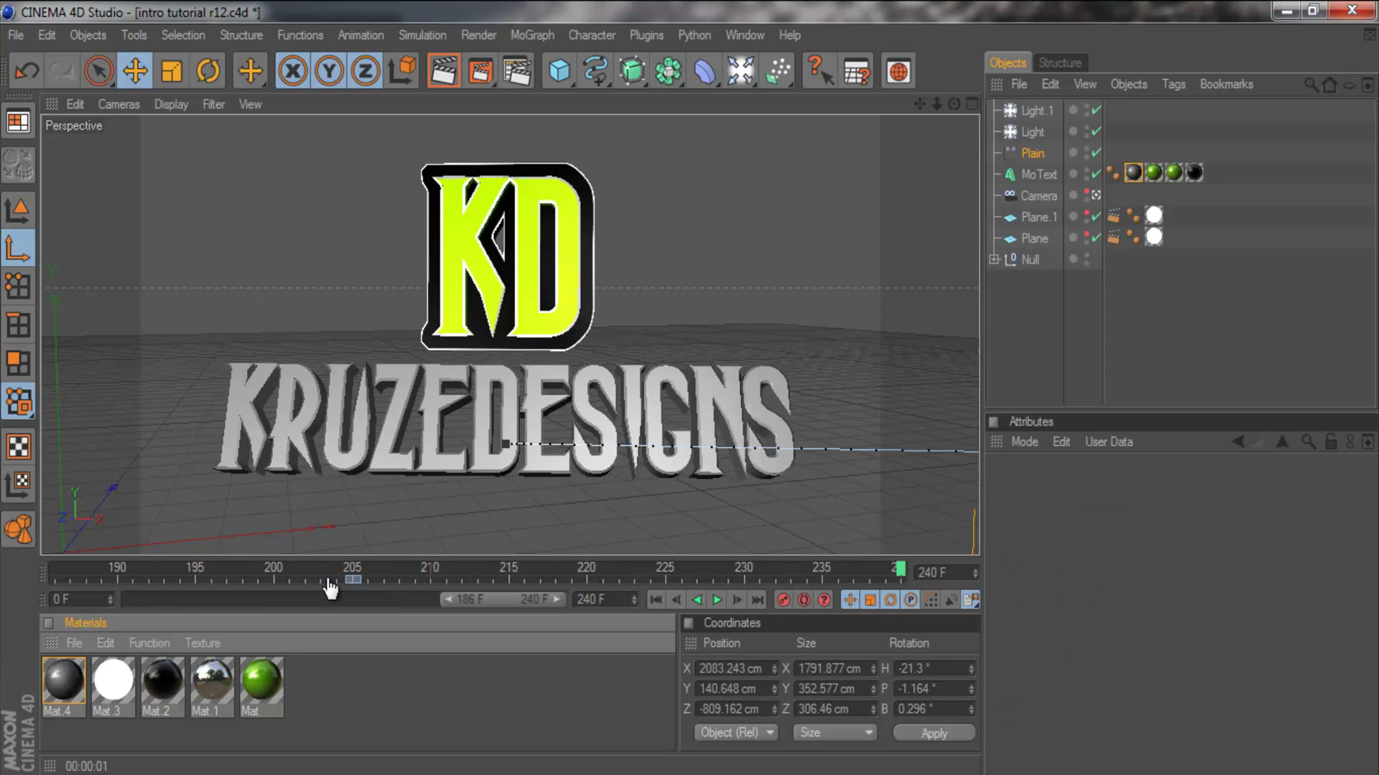
pyautogui.moveTo(460, 599); pyautogui.dragTo(650, 570)
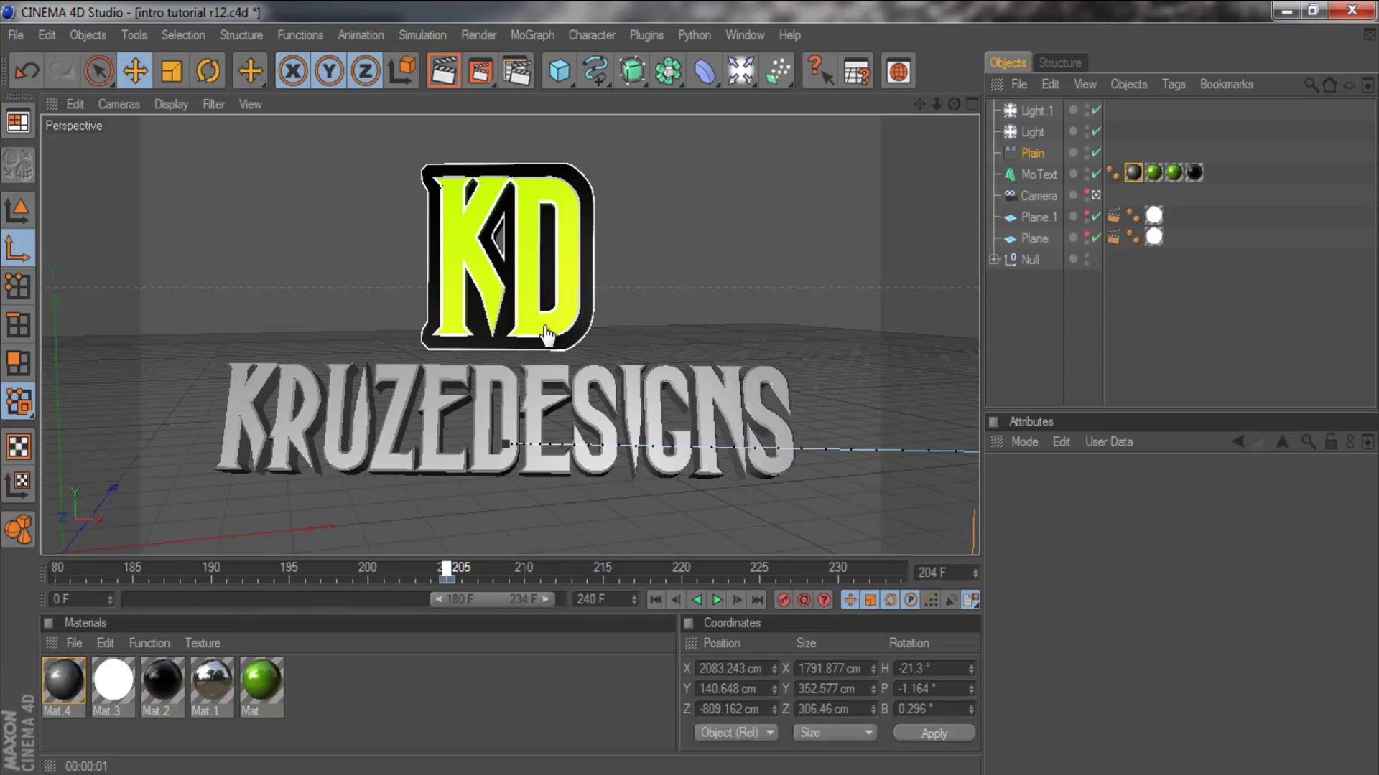
pyautogui.hotkey('shift', 'f')
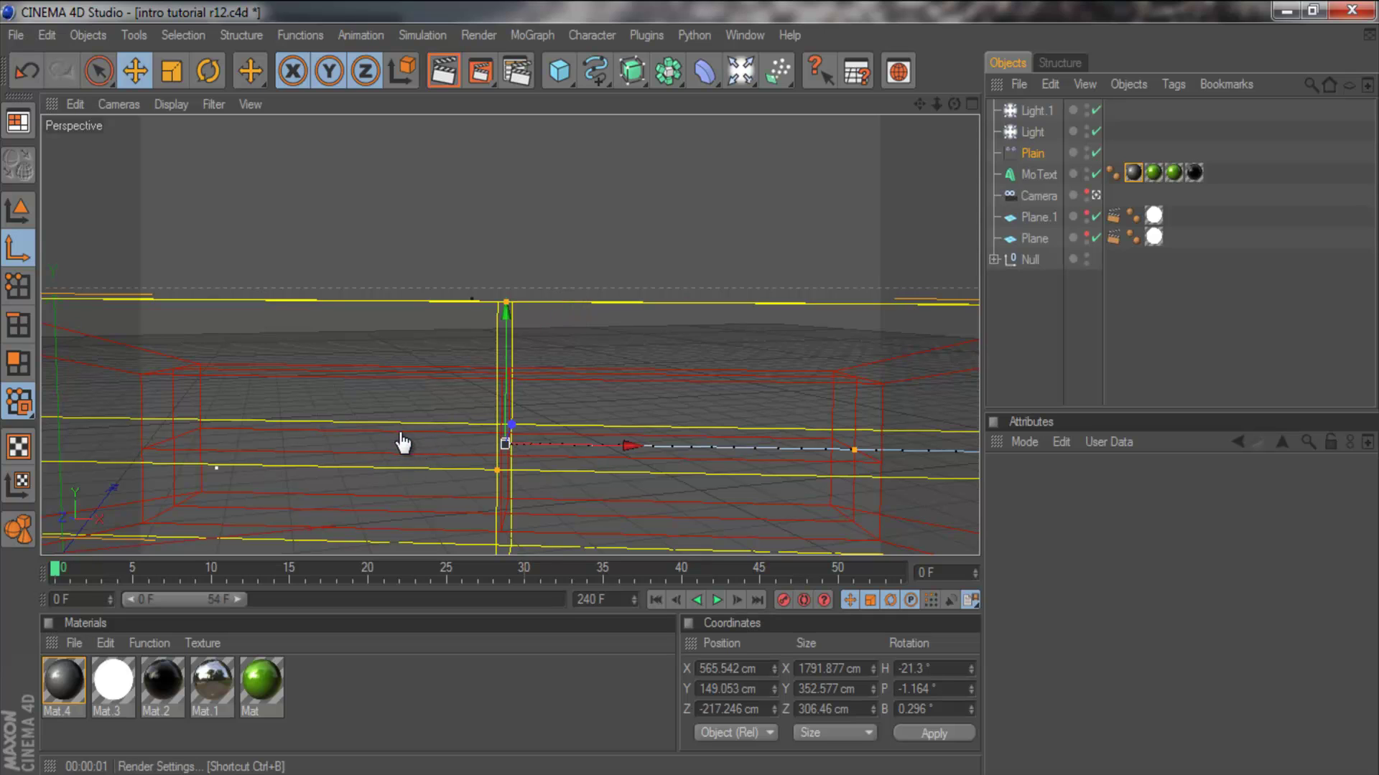
# Step: Apply the HDTV 29.97 fps preset, then change the output size to 1280 x 720 pixels
pyautogui.hotkey('ctrl', 'b')
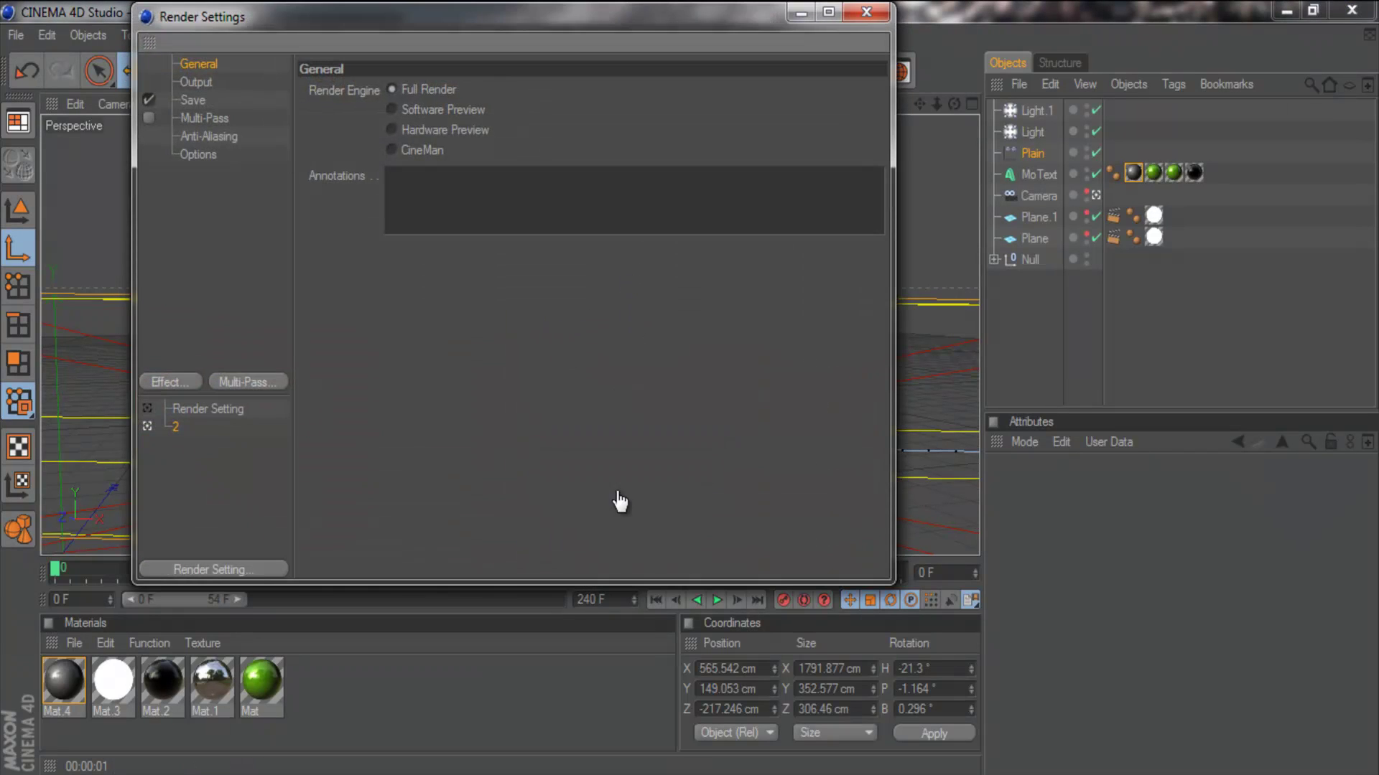
pyautogui.click(197, 82)
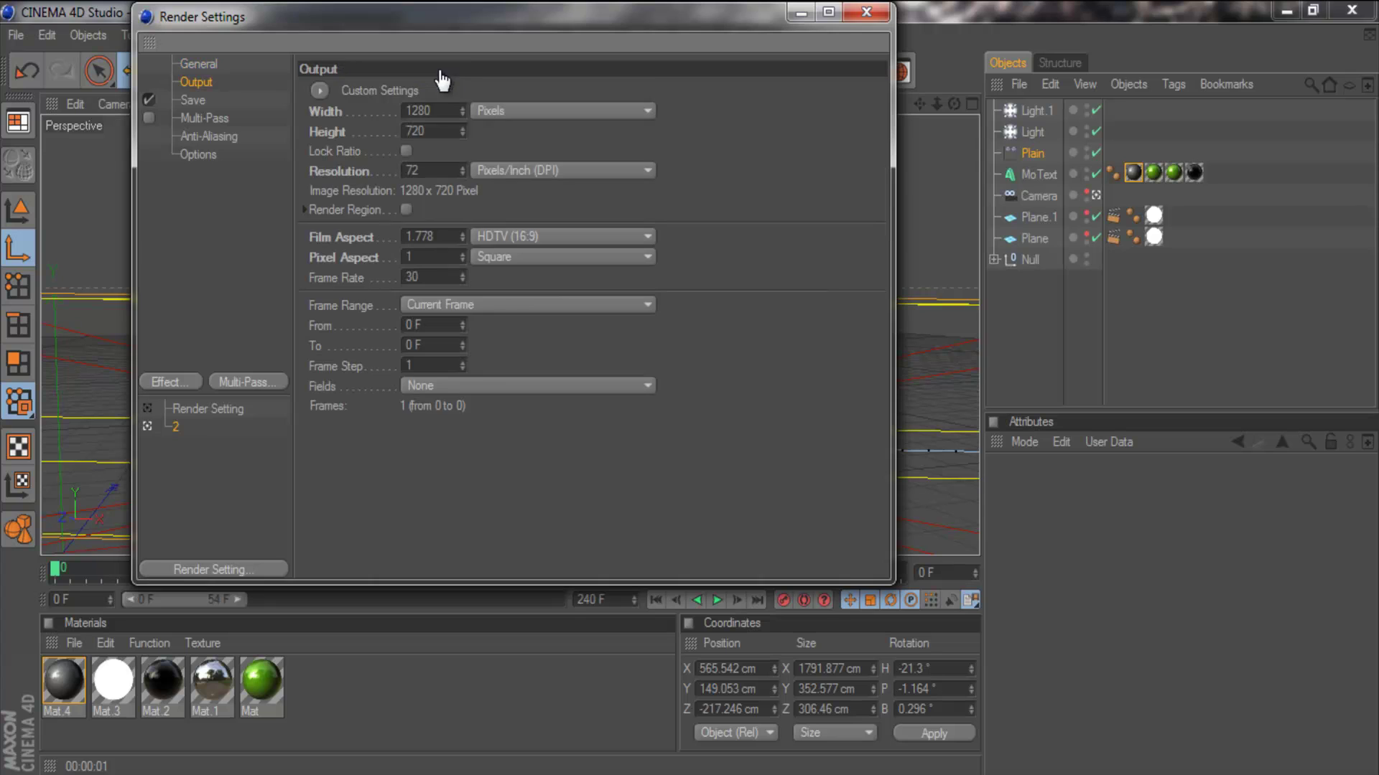
pyautogui.click(320, 90)
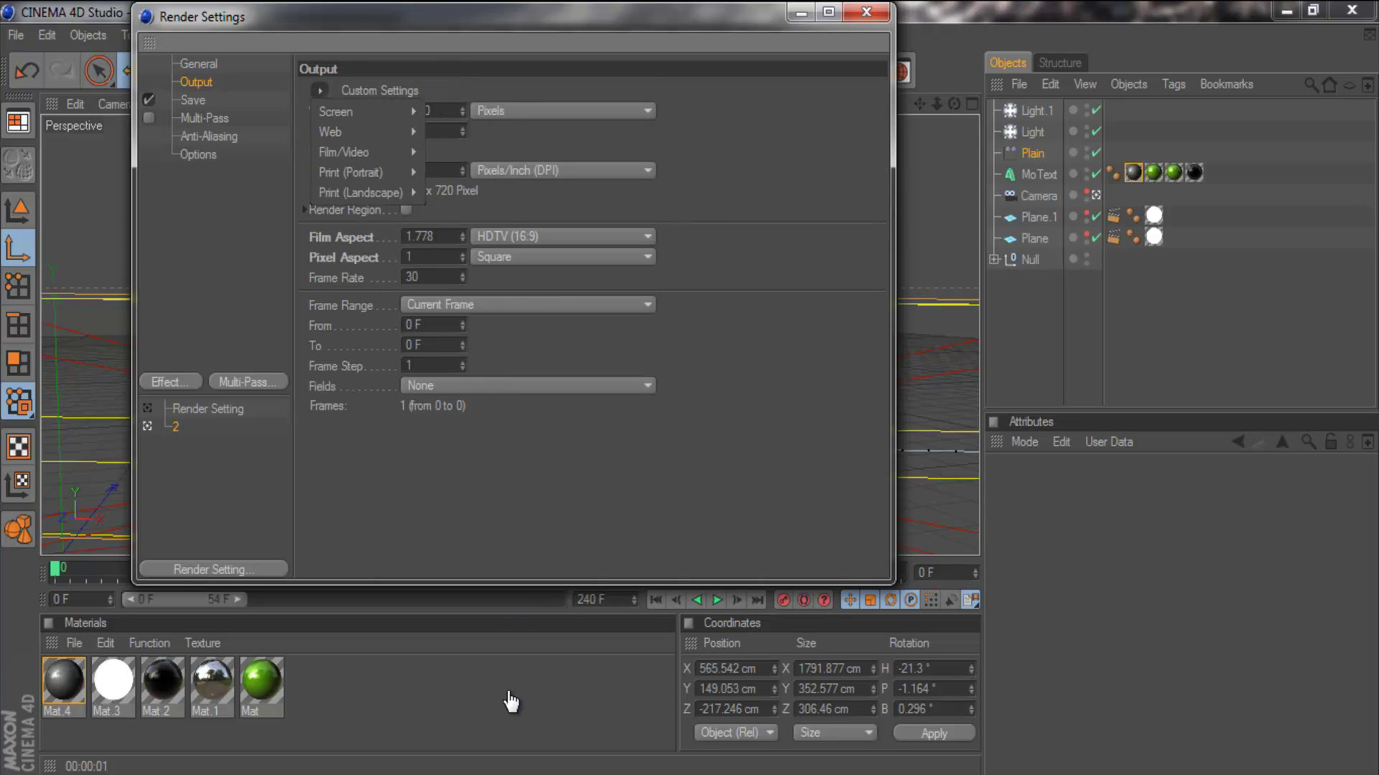
pyautogui.moveTo(365, 112)
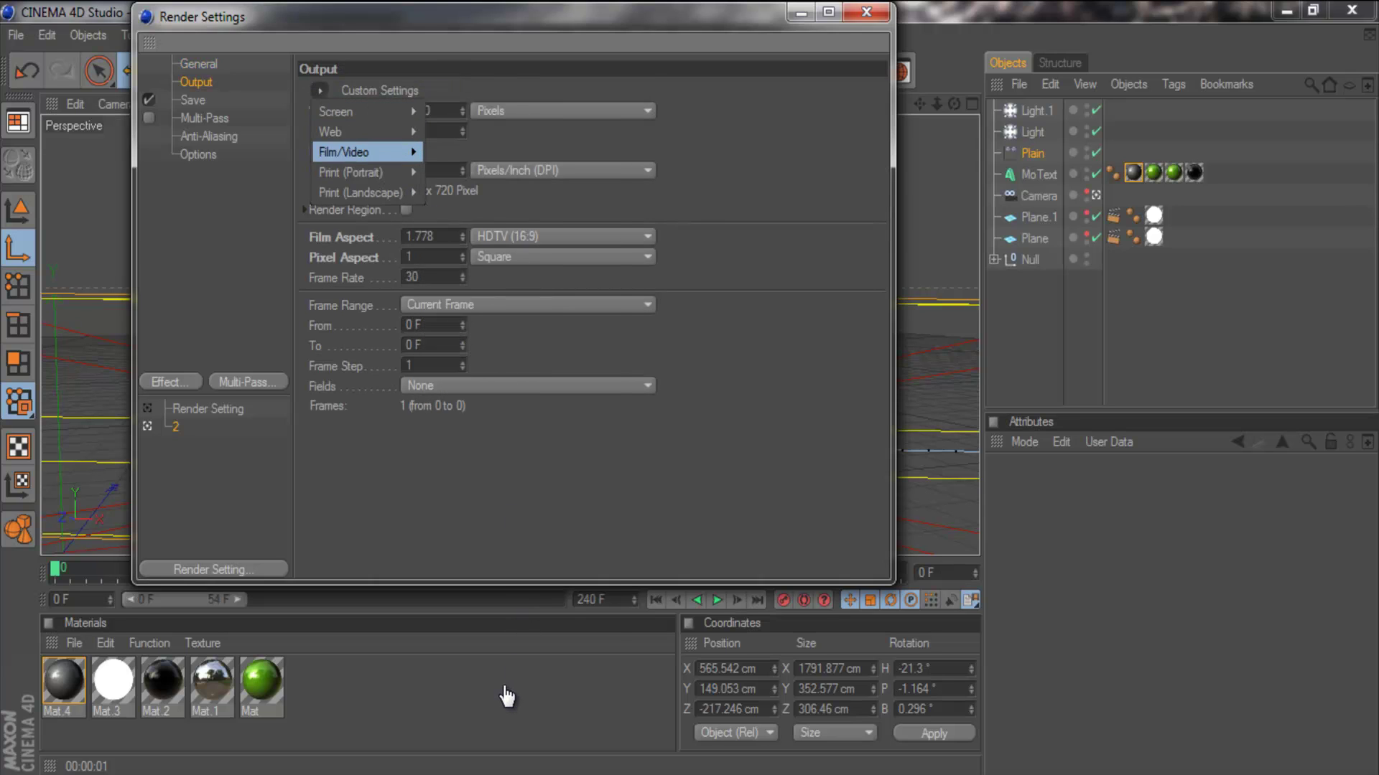
pyautogui.moveTo(365, 152)
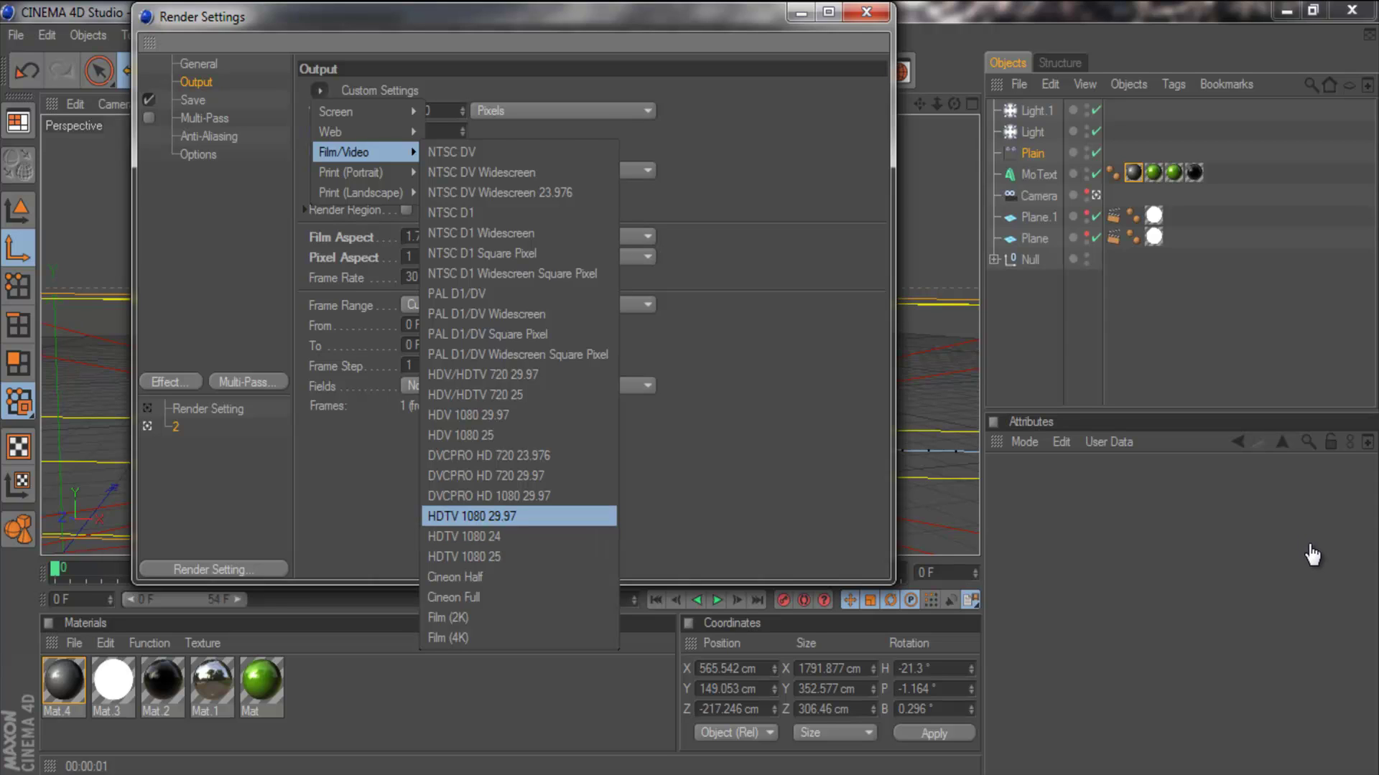
pyautogui.press('Return')
pyautogui.press('Tab')
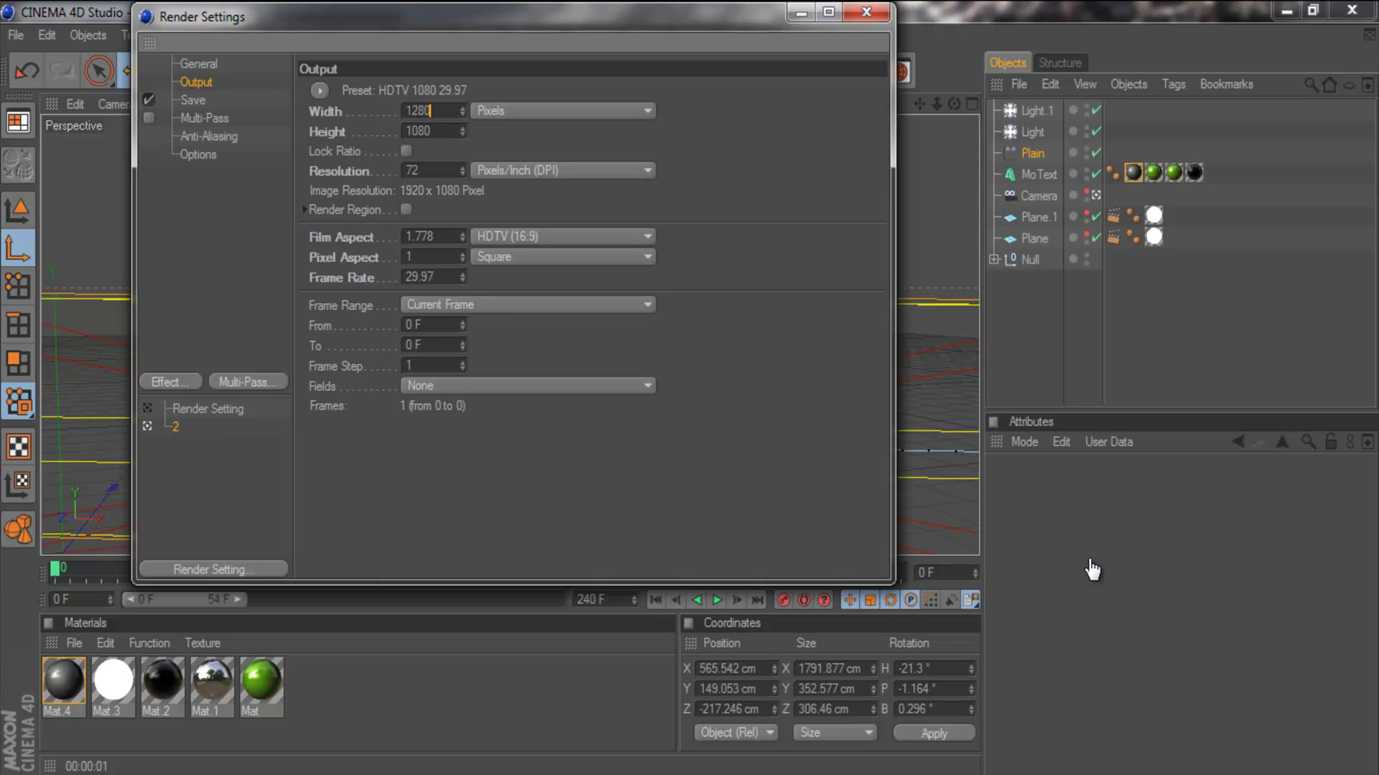
pyautogui.press('Tab')
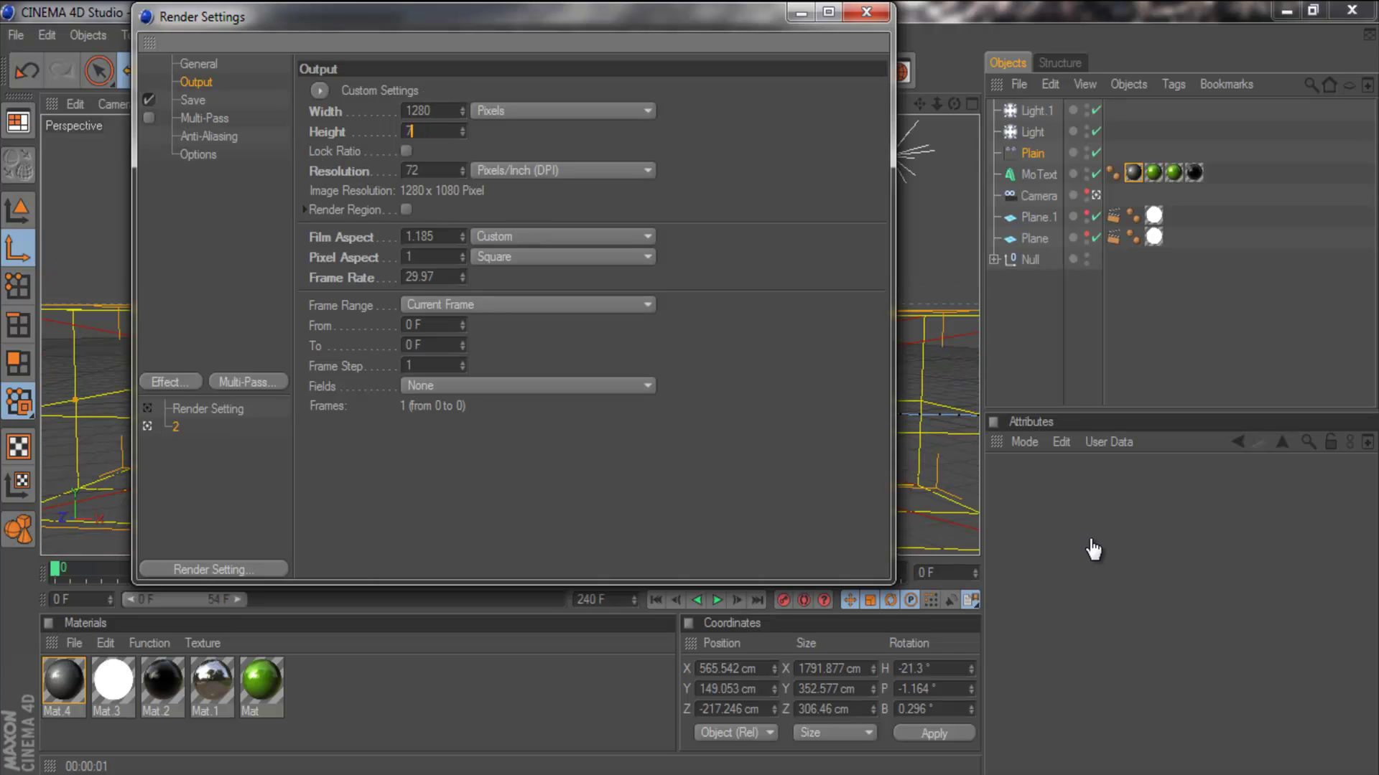
pyautogui.write('720')
pyautogui.press('Return')
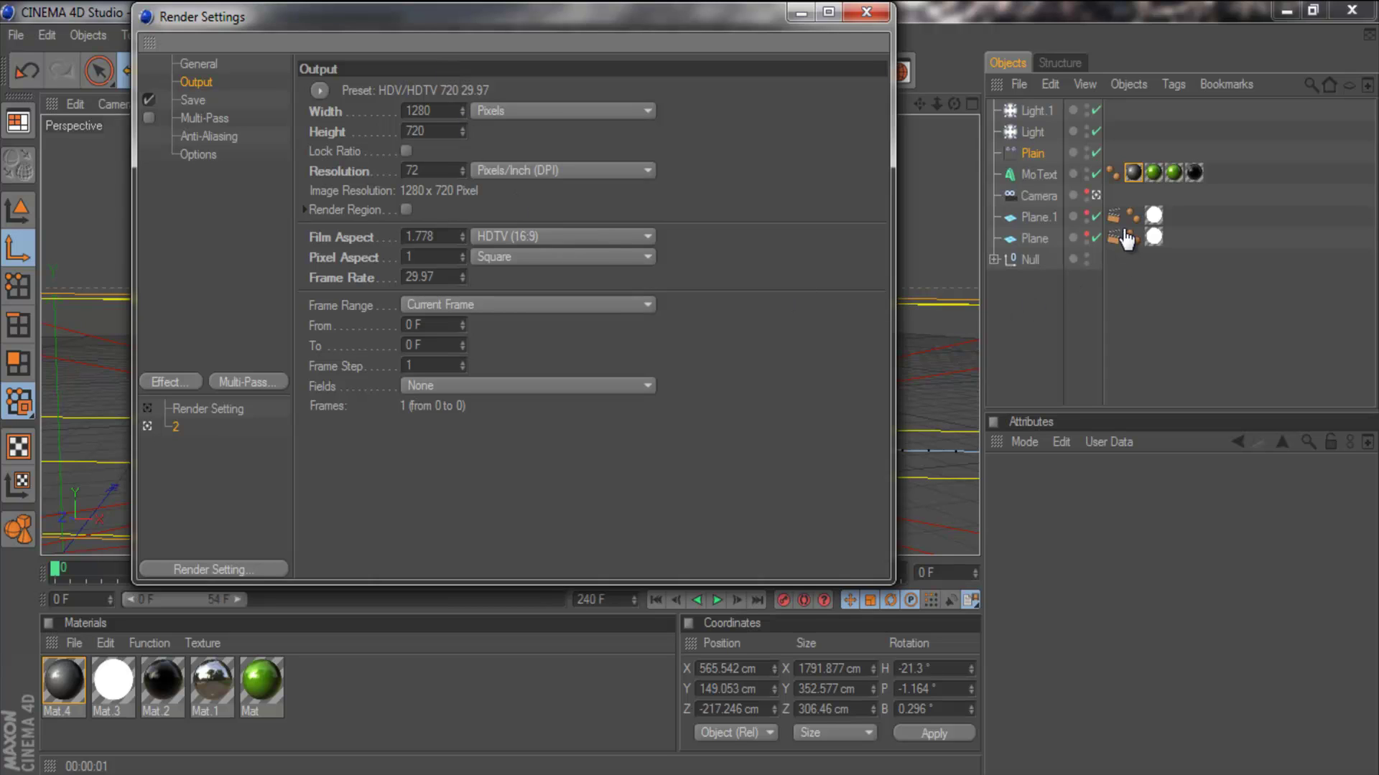
pyautogui.click(320, 91)
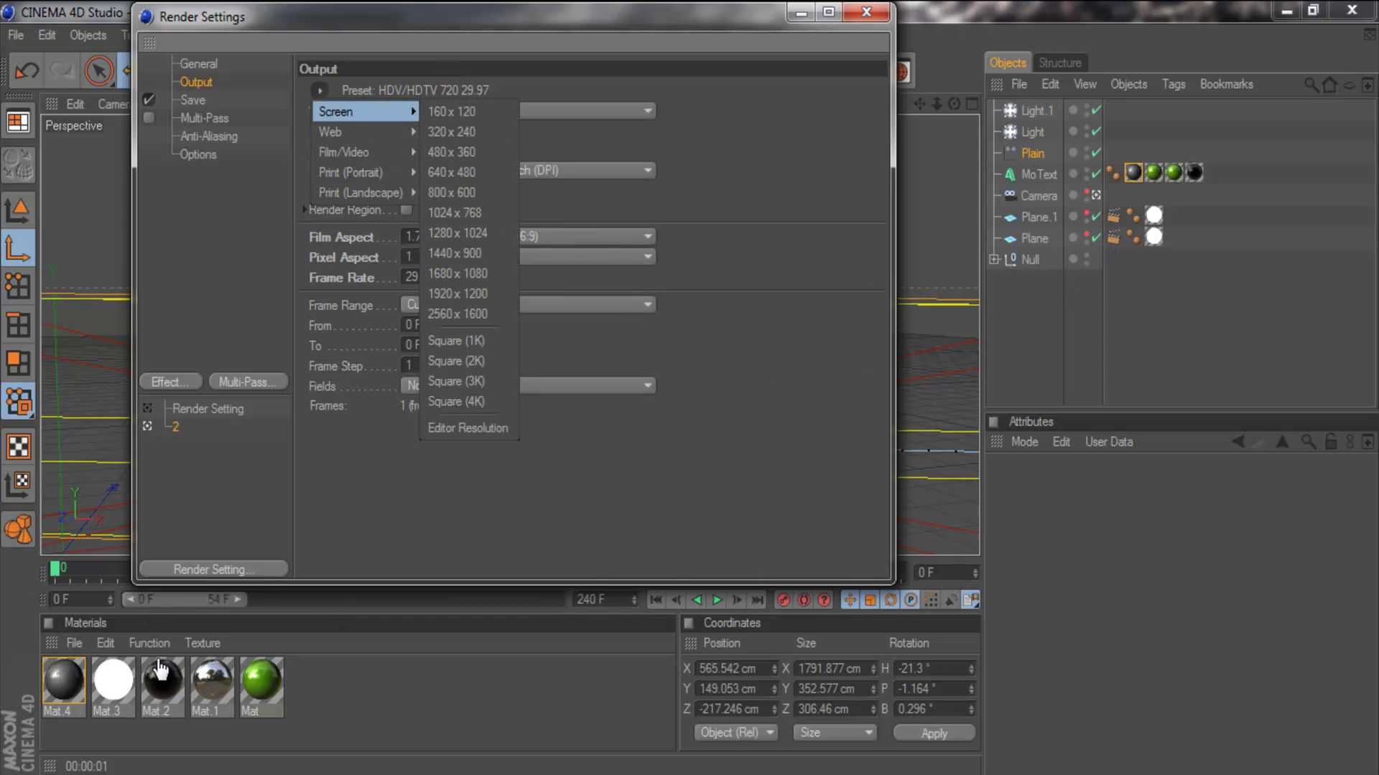
pyautogui.press('Escape')
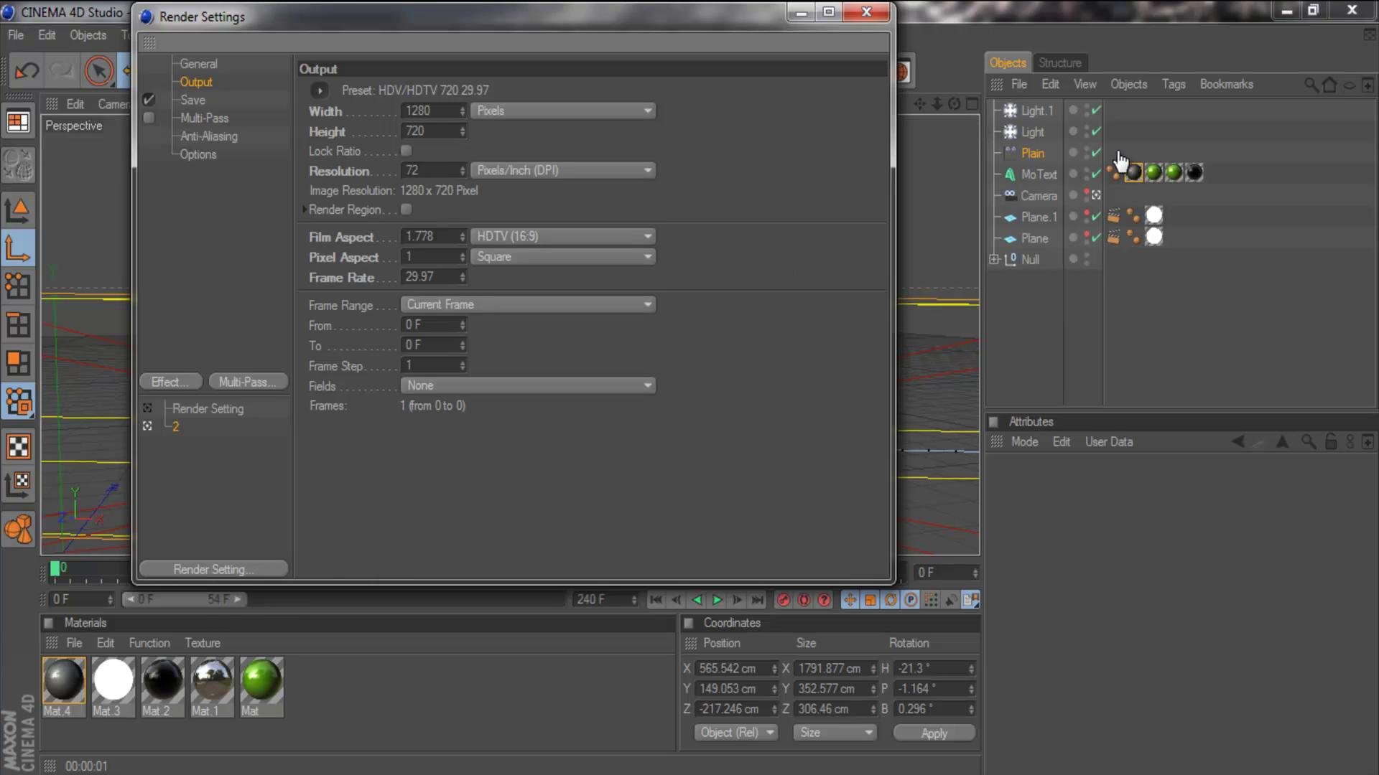
# Step: Save renders as PNG with Alpha Channel and Straight Alpha, and bring up the file chooser
pyautogui.press('Down')
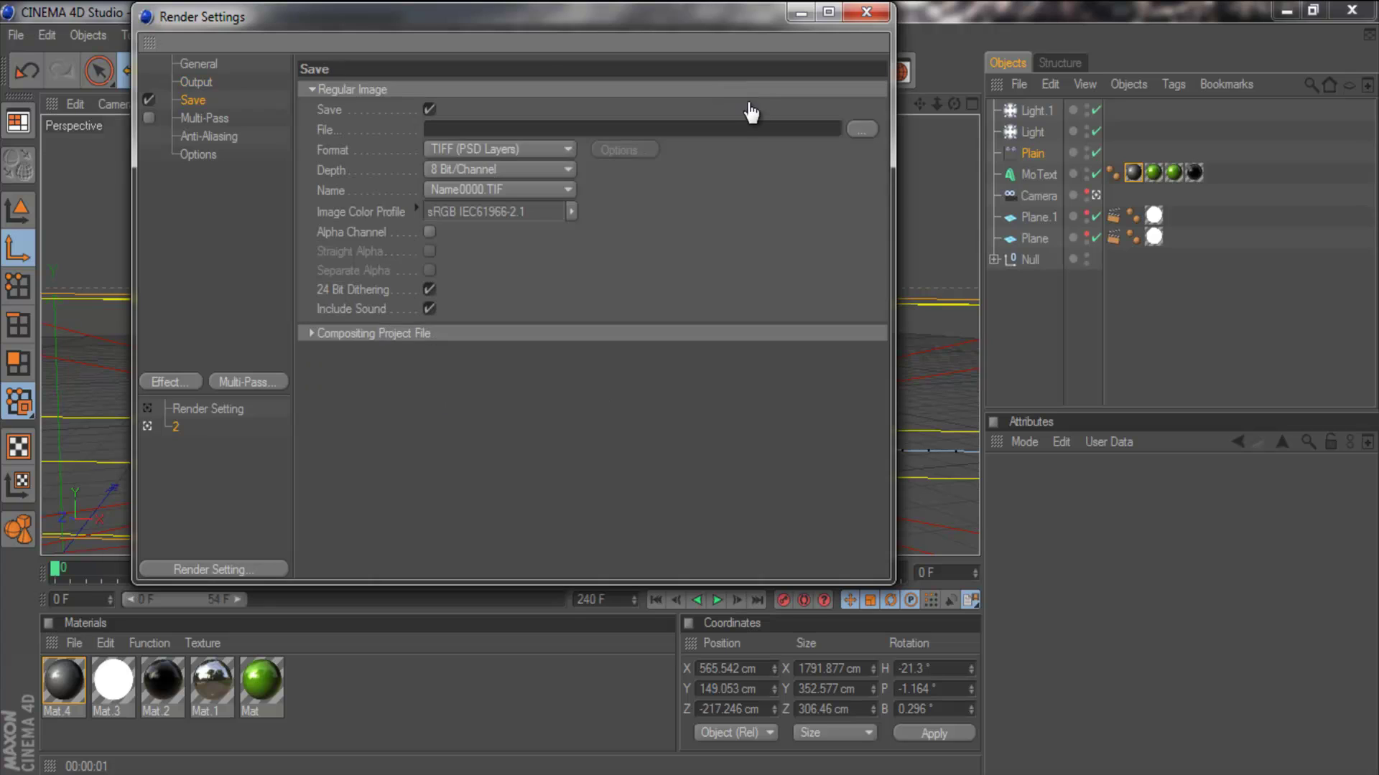
pyautogui.click(499, 149)
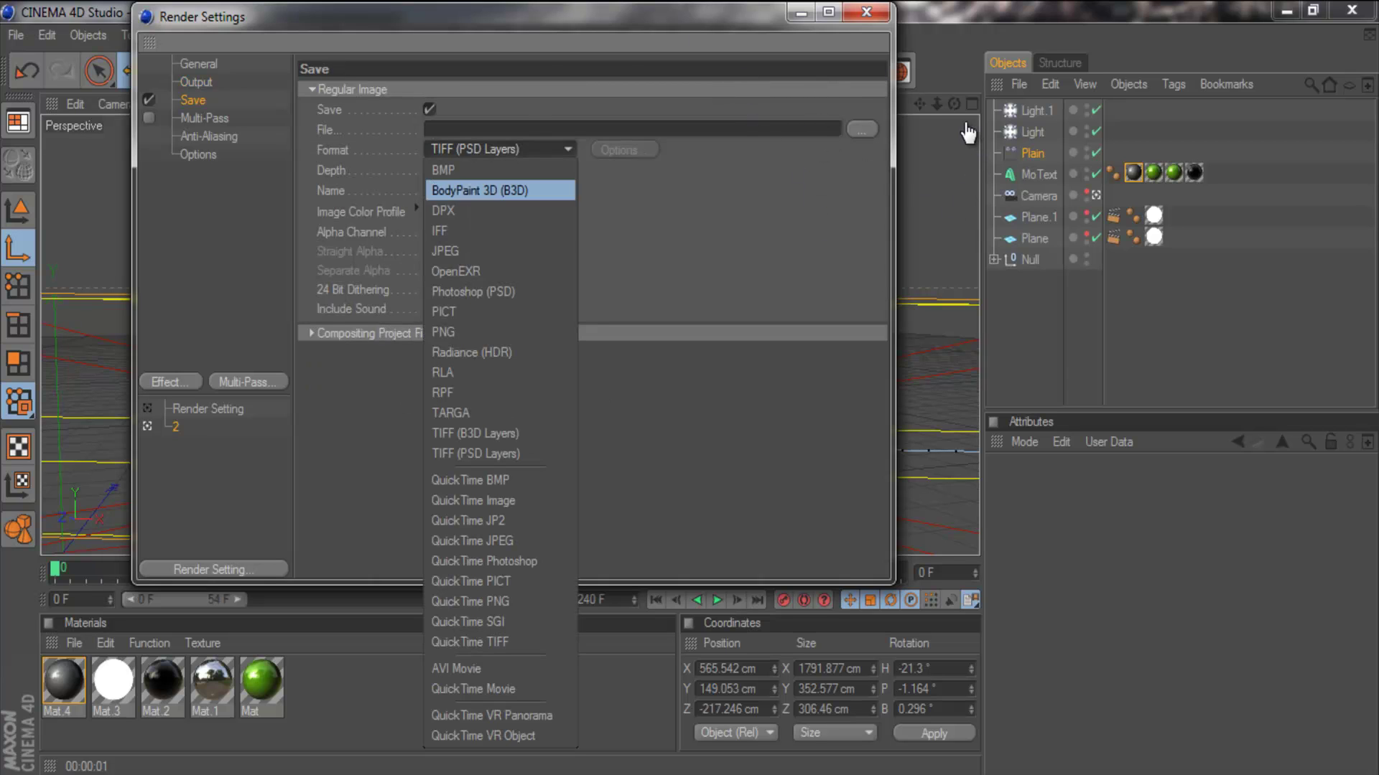
pyautogui.click(500, 332)
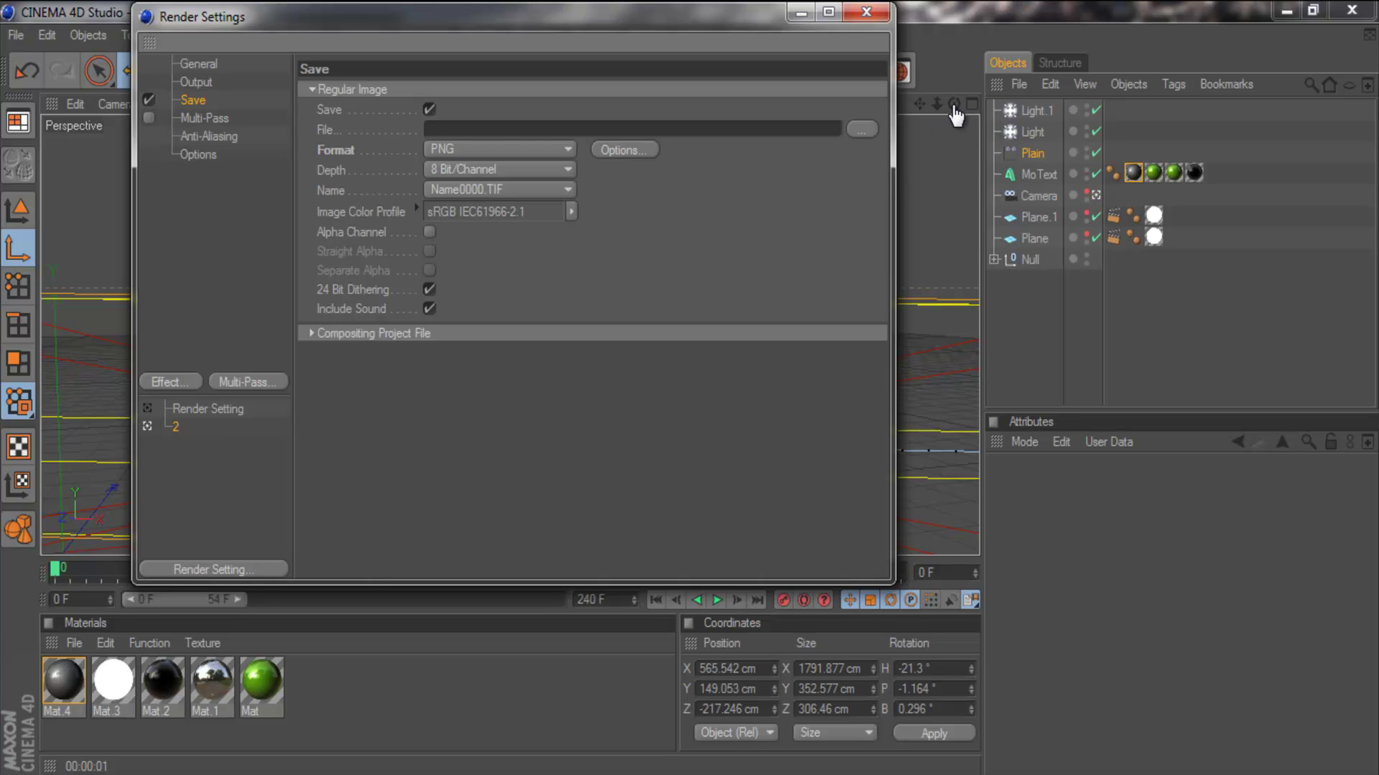
pyautogui.click(429, 231)
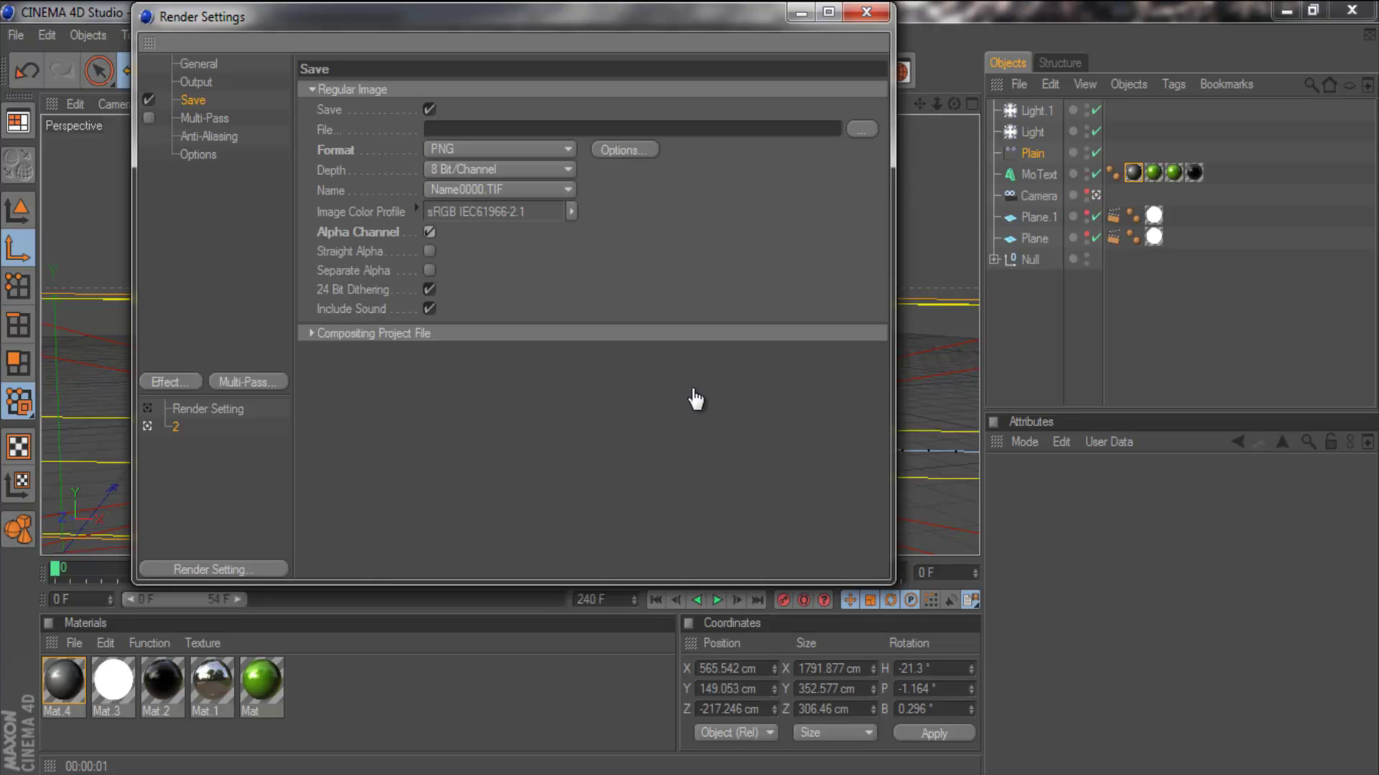
pyautogui.click(429, 250)
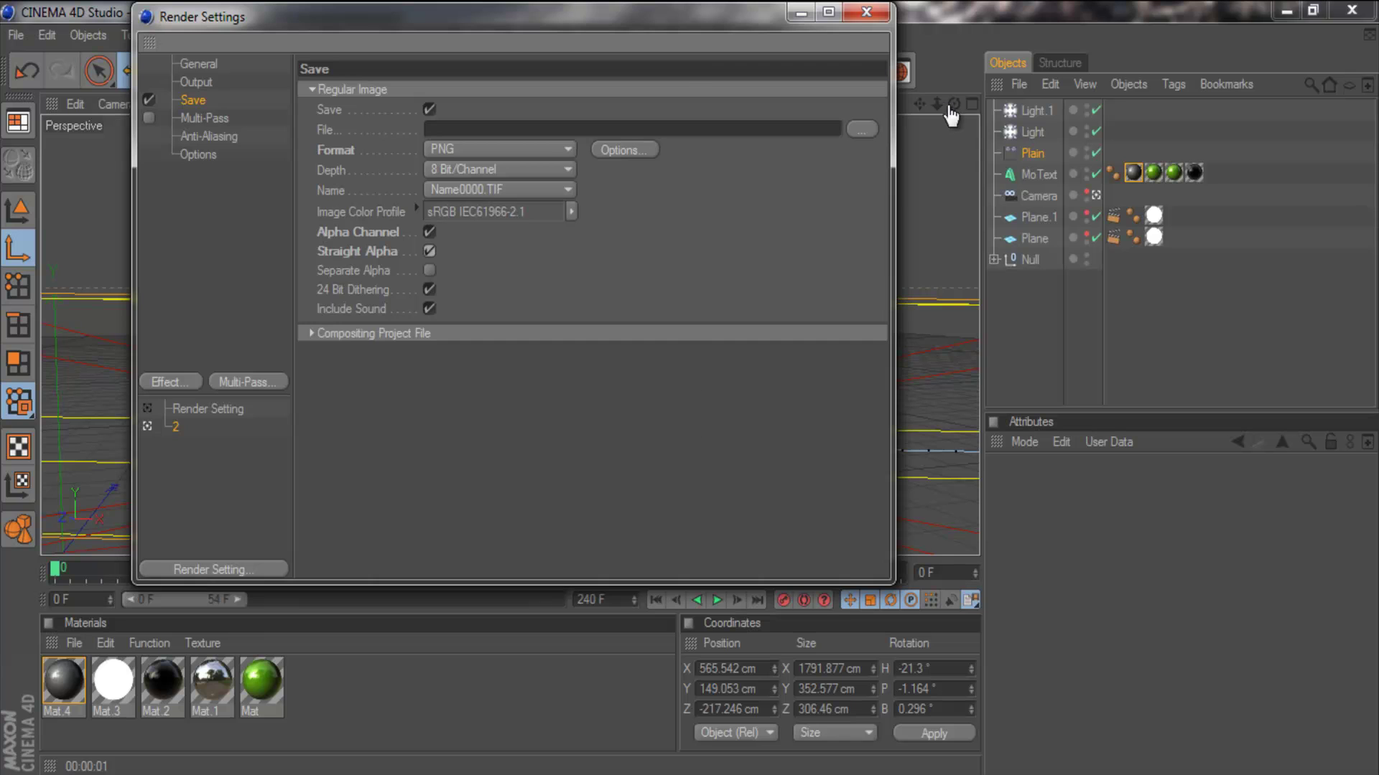
pyautogui.click(862, 129)
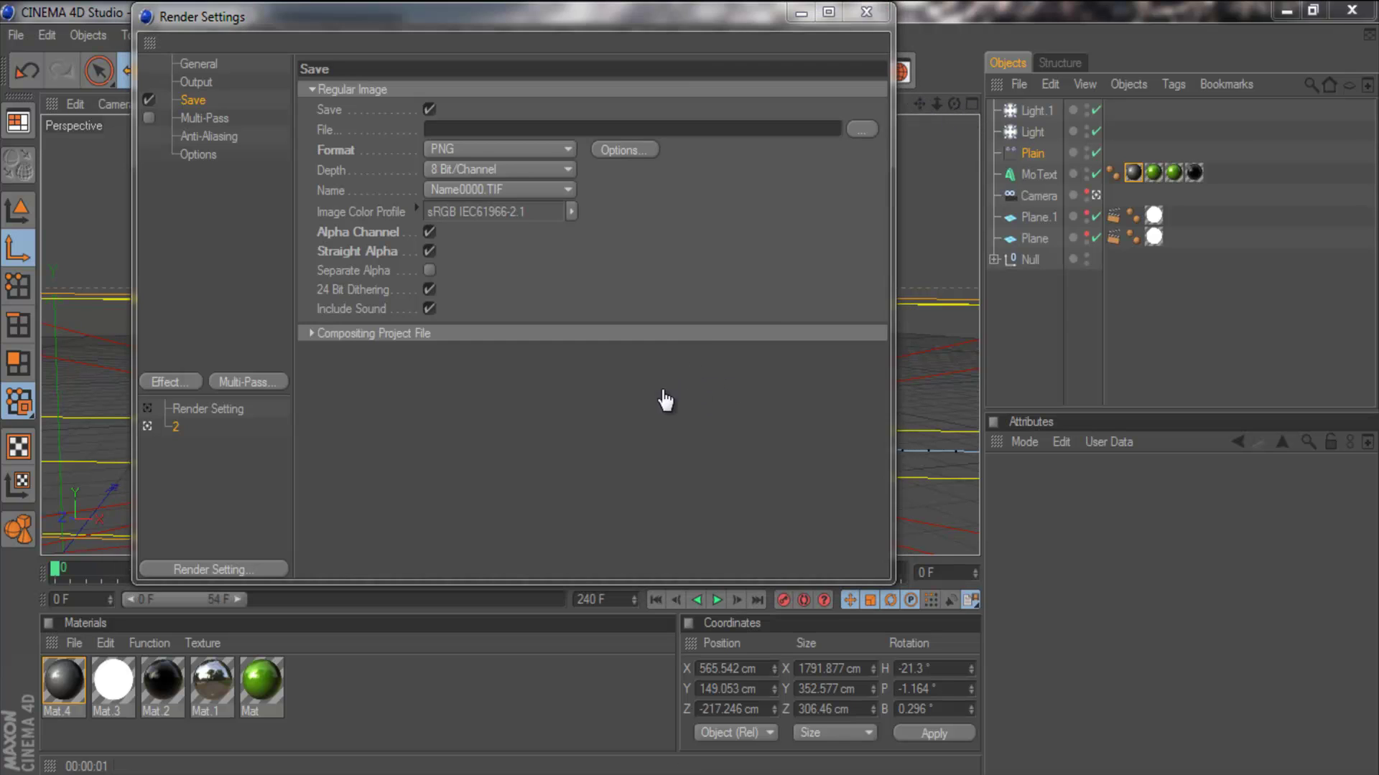
# Step: Create a Kruze Intro folder on the Desktop and save renders there as 'Intro'
pyautogui.click(219, 179)
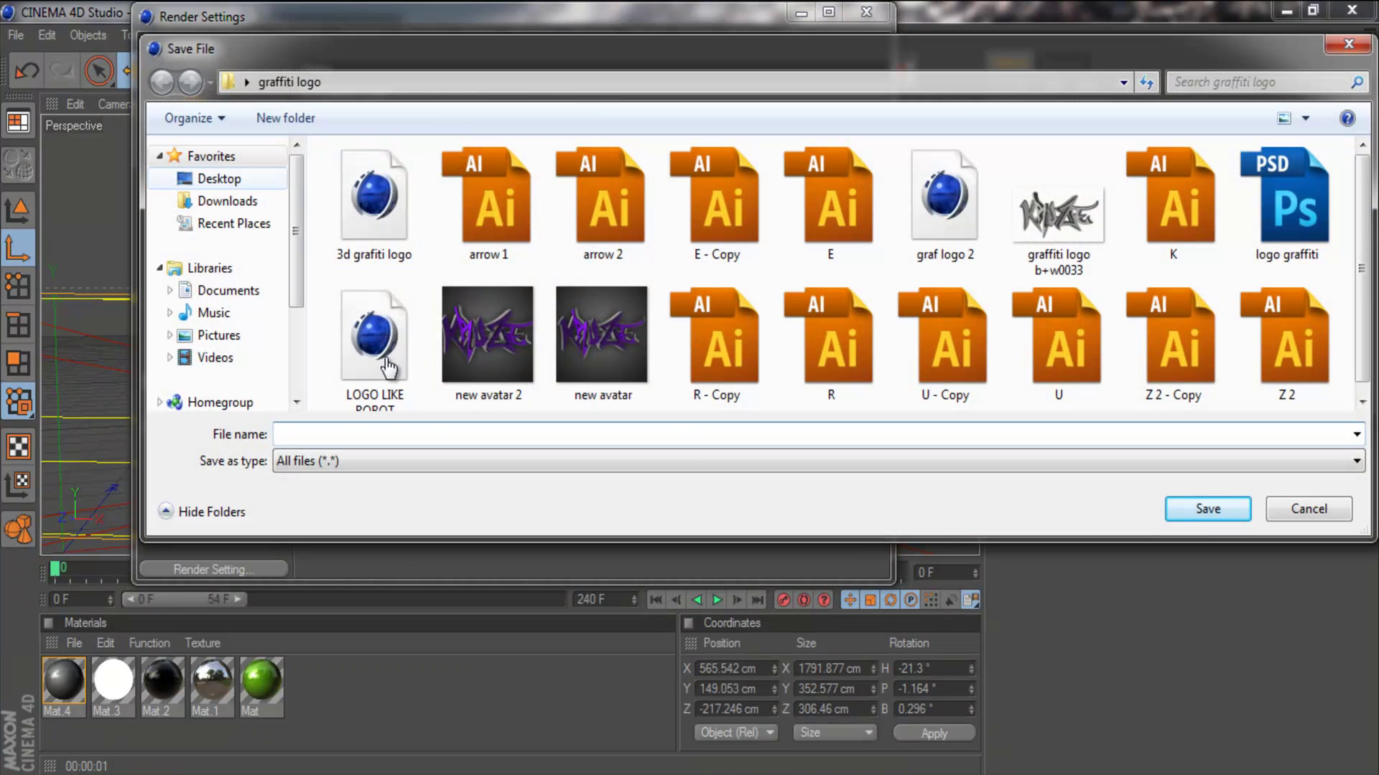
pyautogui.scroll(-3, 700, 400)
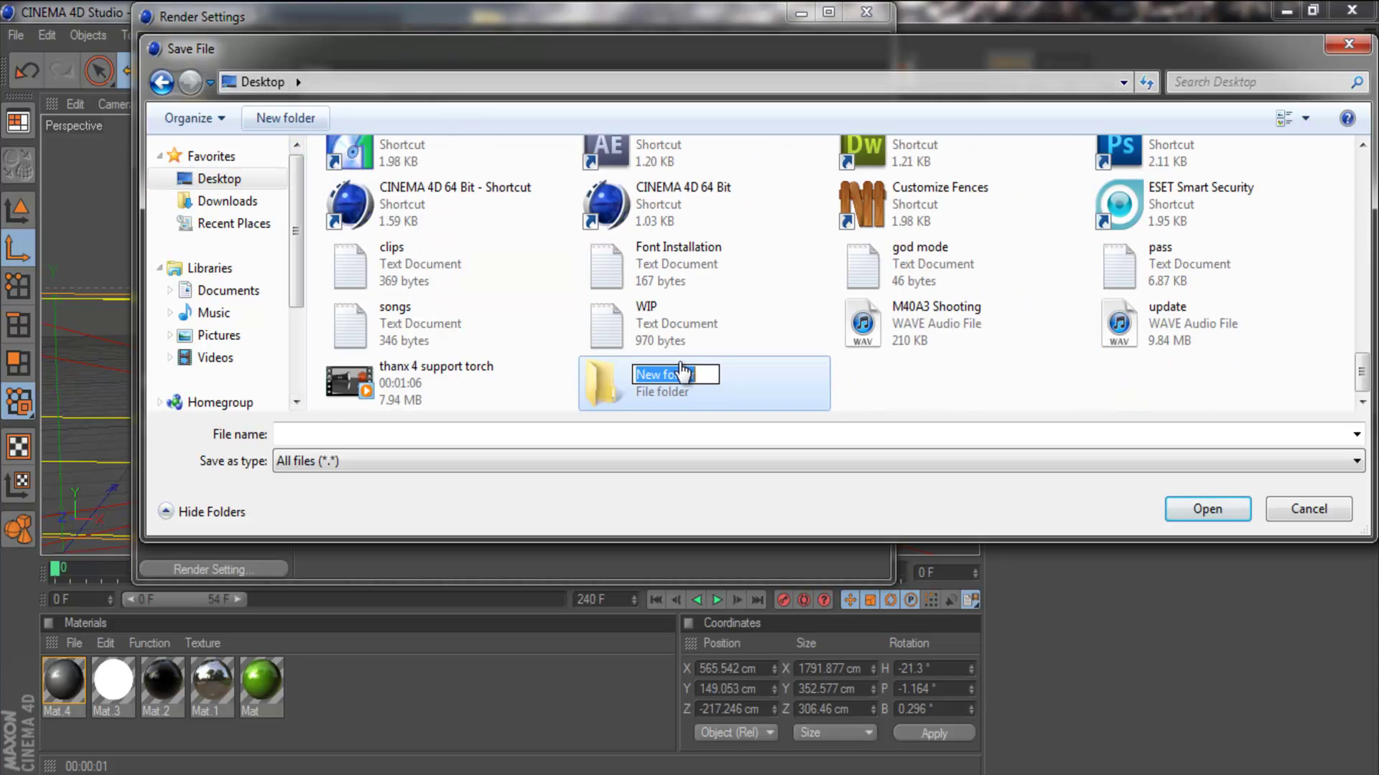
pyautogui.write('K')
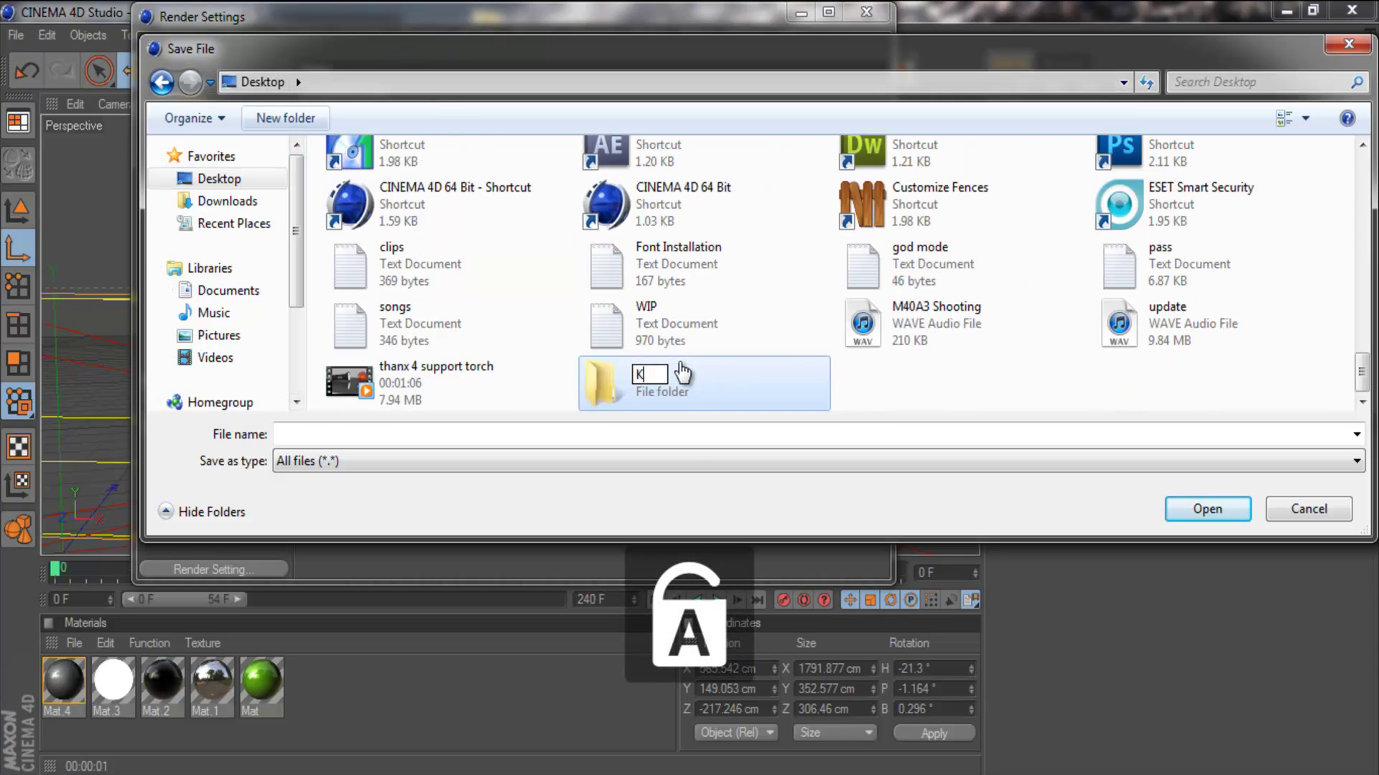
pyautogui.write('ruze Intro')
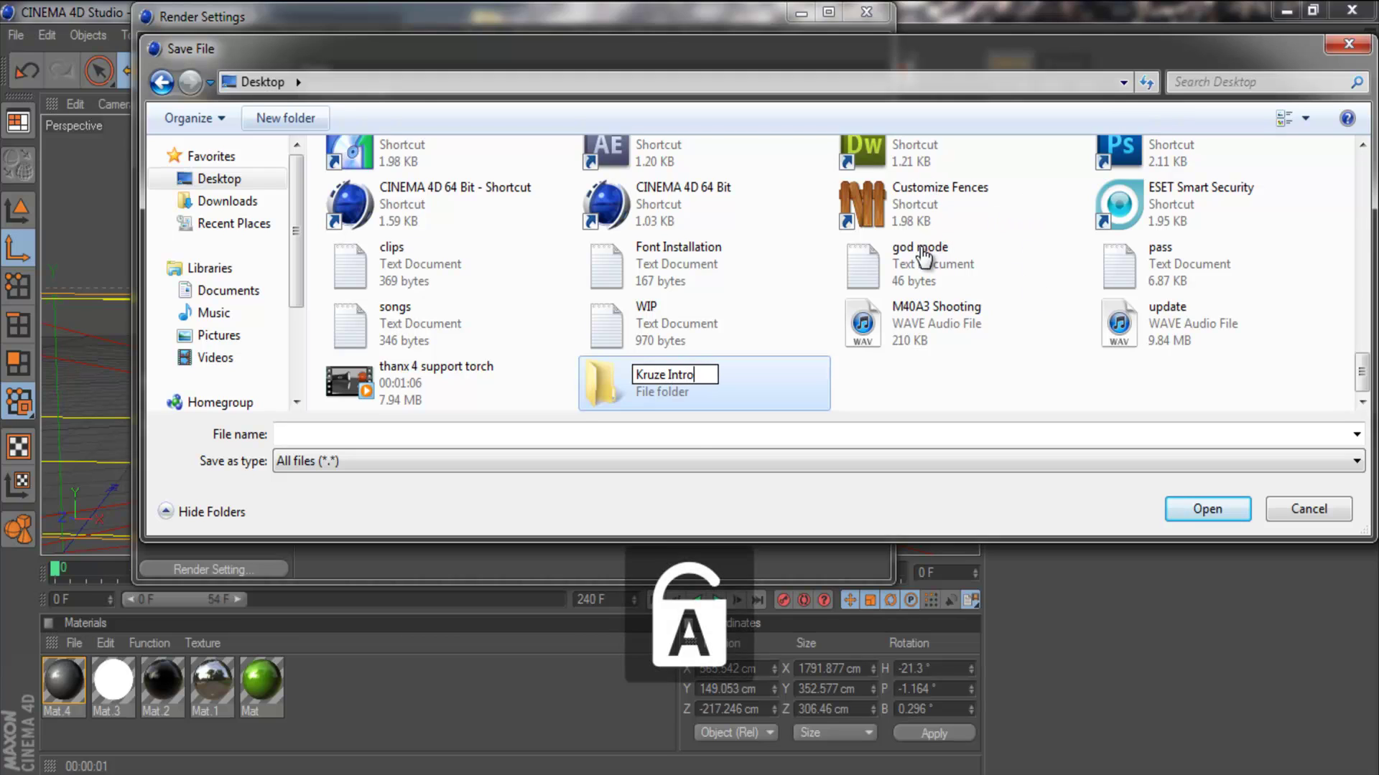
pyautogui.press('Return')
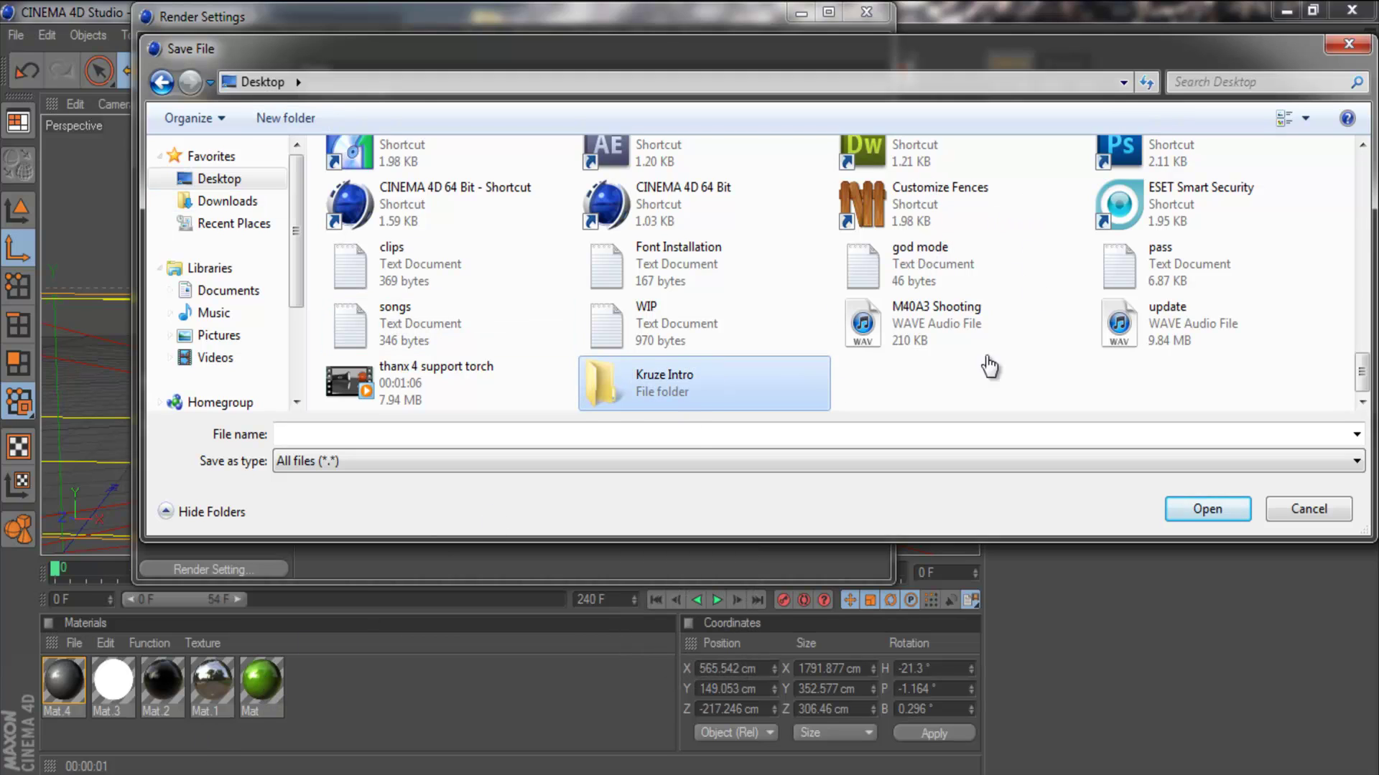
pyautogui.press('Return')
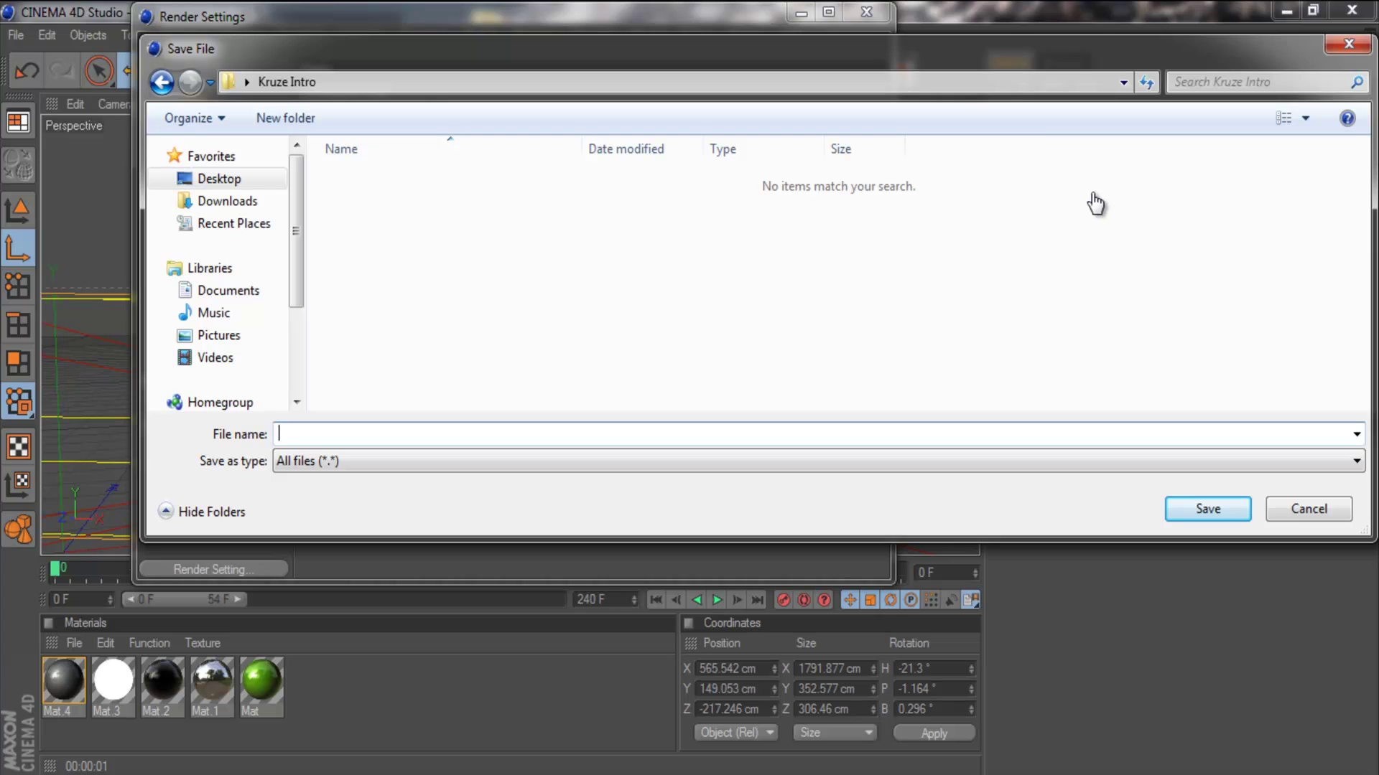
pyautogui.press('capslock')
pyautogui.write('Intro')
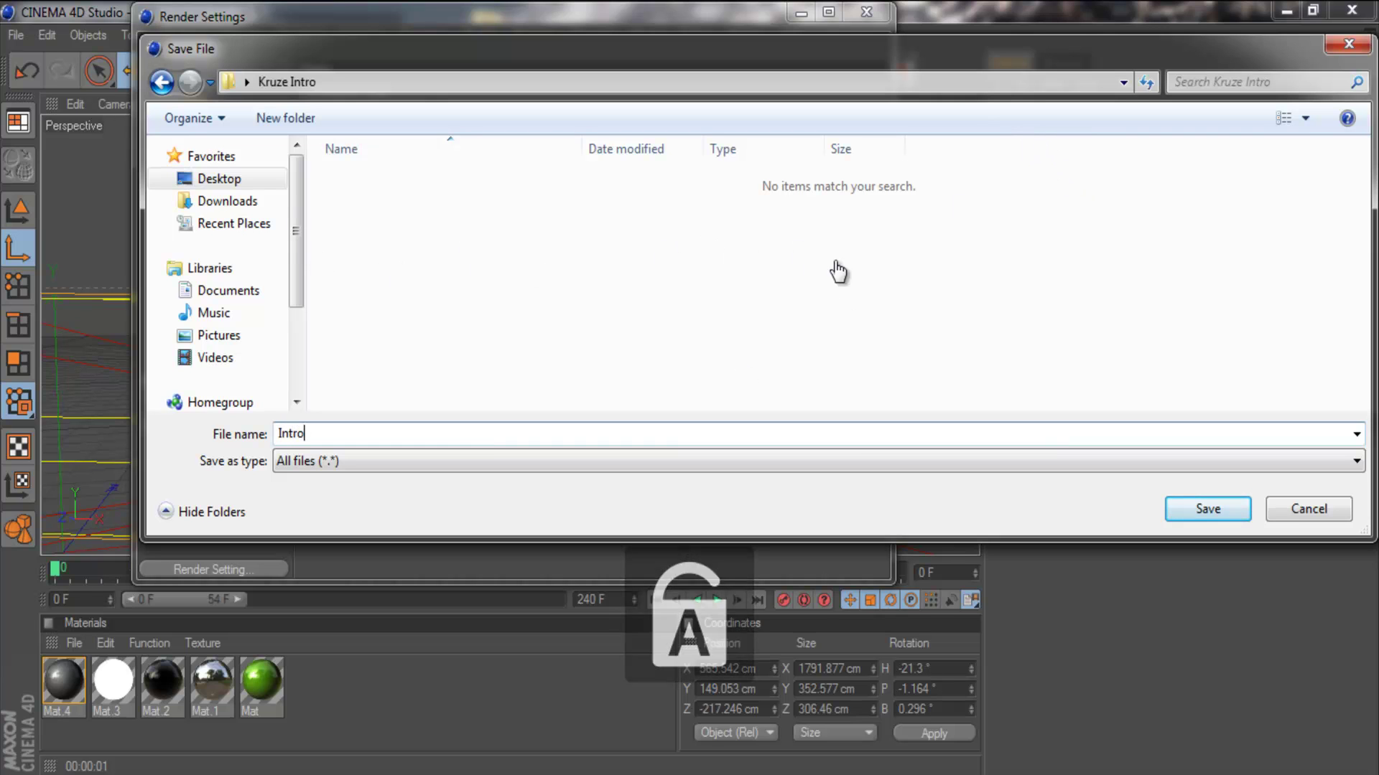
pyautogui.press('Return')
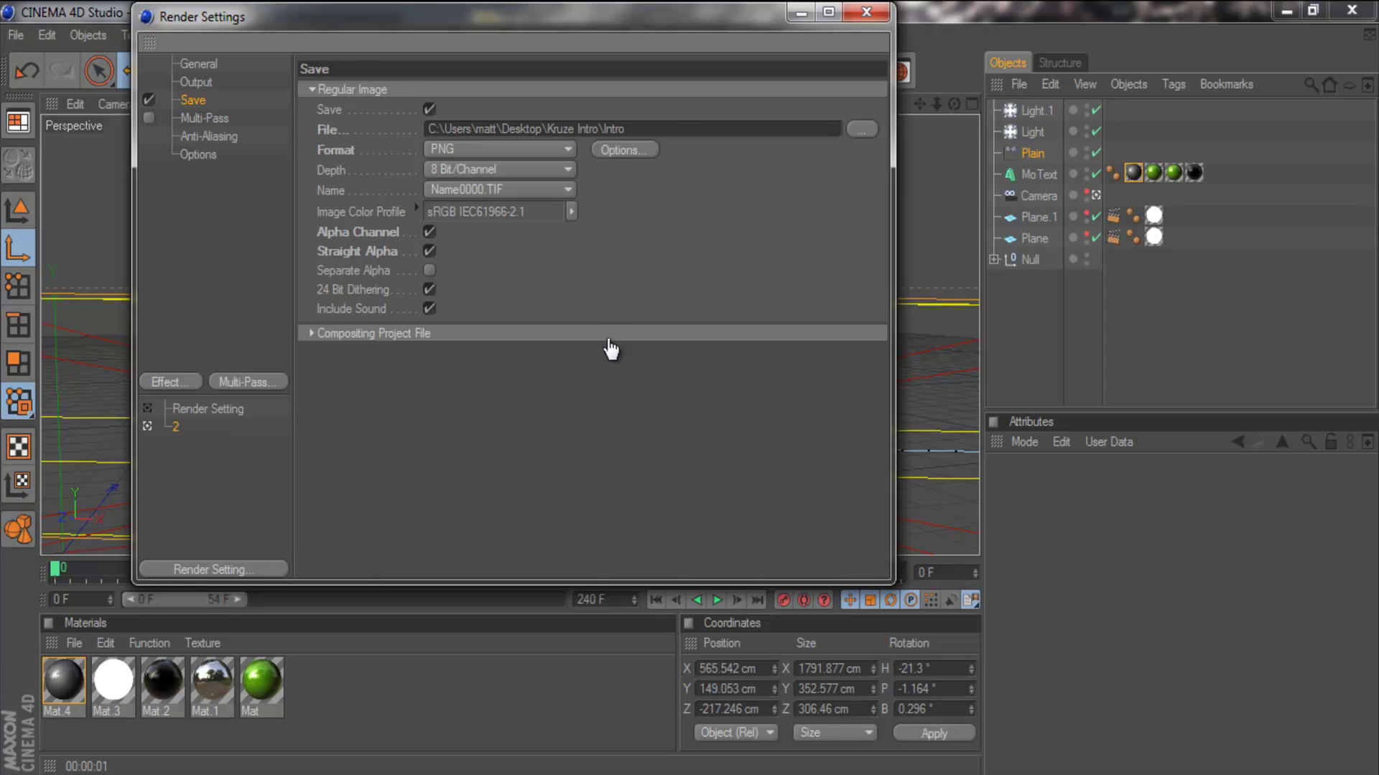
# Step: Set the anti-aliasing Min Level to 4x4 and Max Level to 8x8
pyautogui.press('Down')
pyautogui.press('Down')
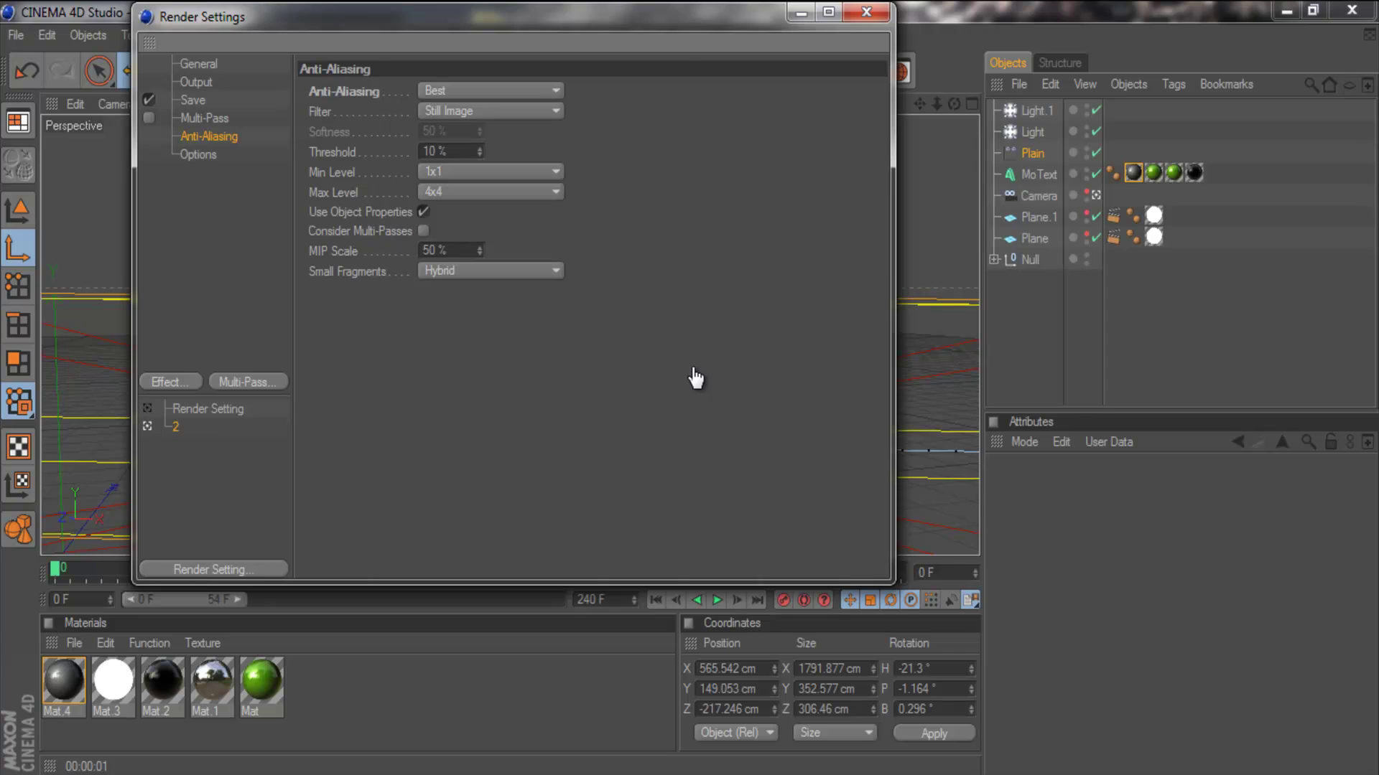
pyautogui.click(490, 191)
pyautogui.click(831, 725)
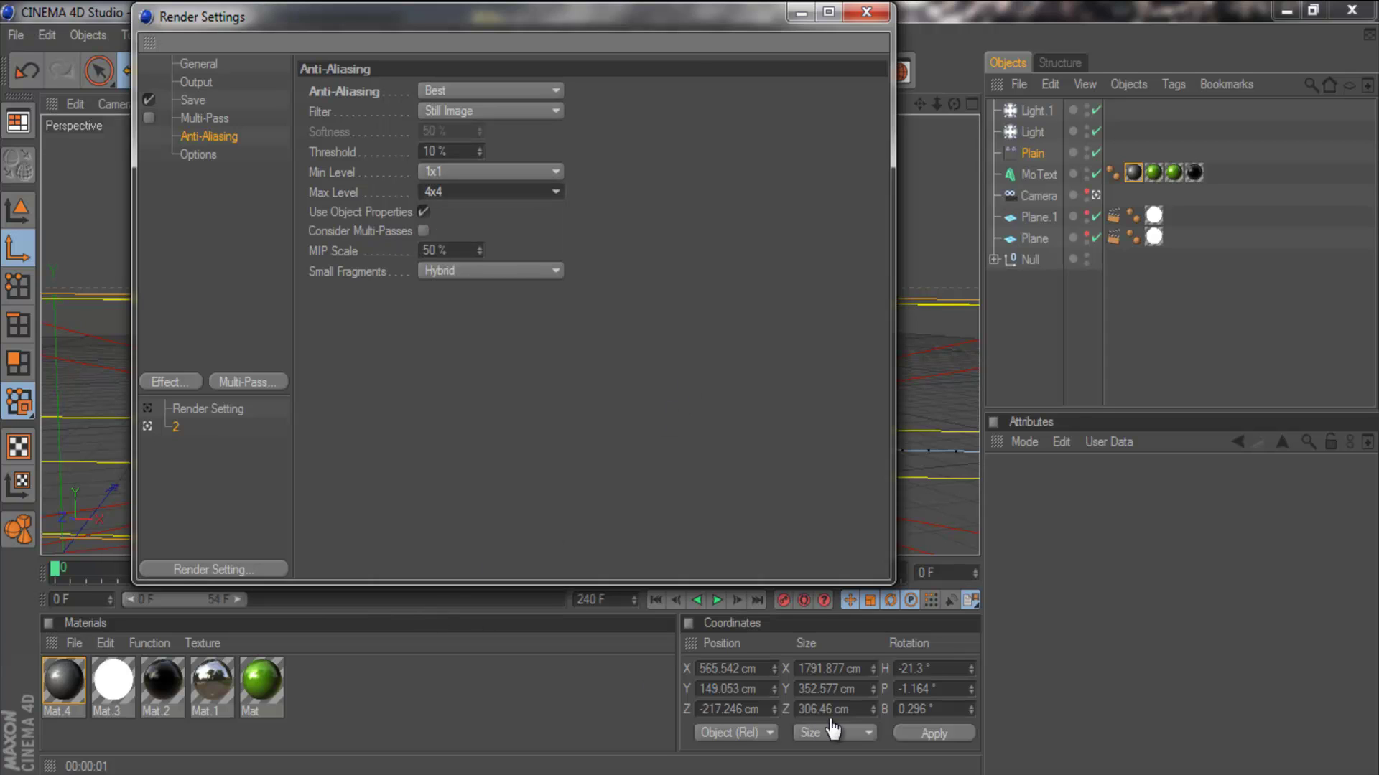
pyautogui.click(491, 172)
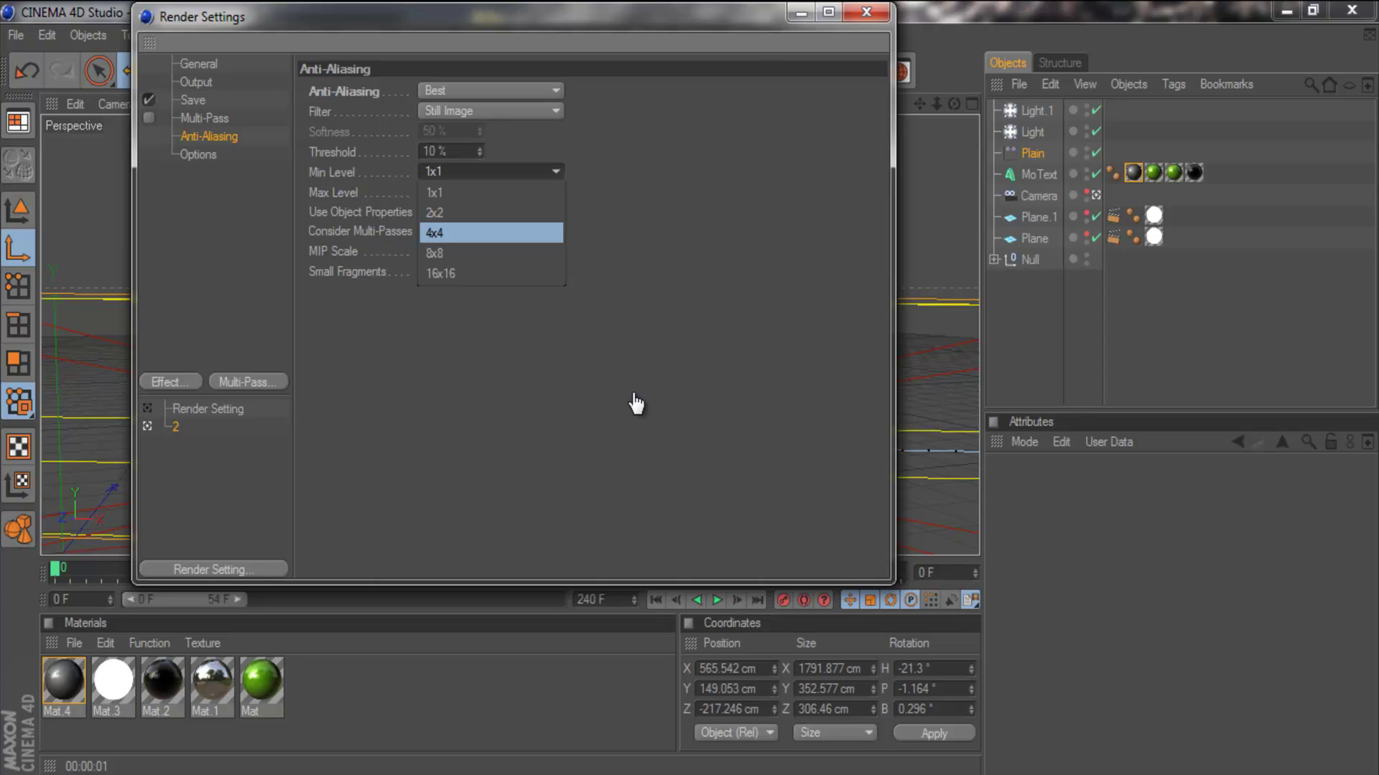
pyautogui.click(491, 233)
pyautogui.click(490, 192)
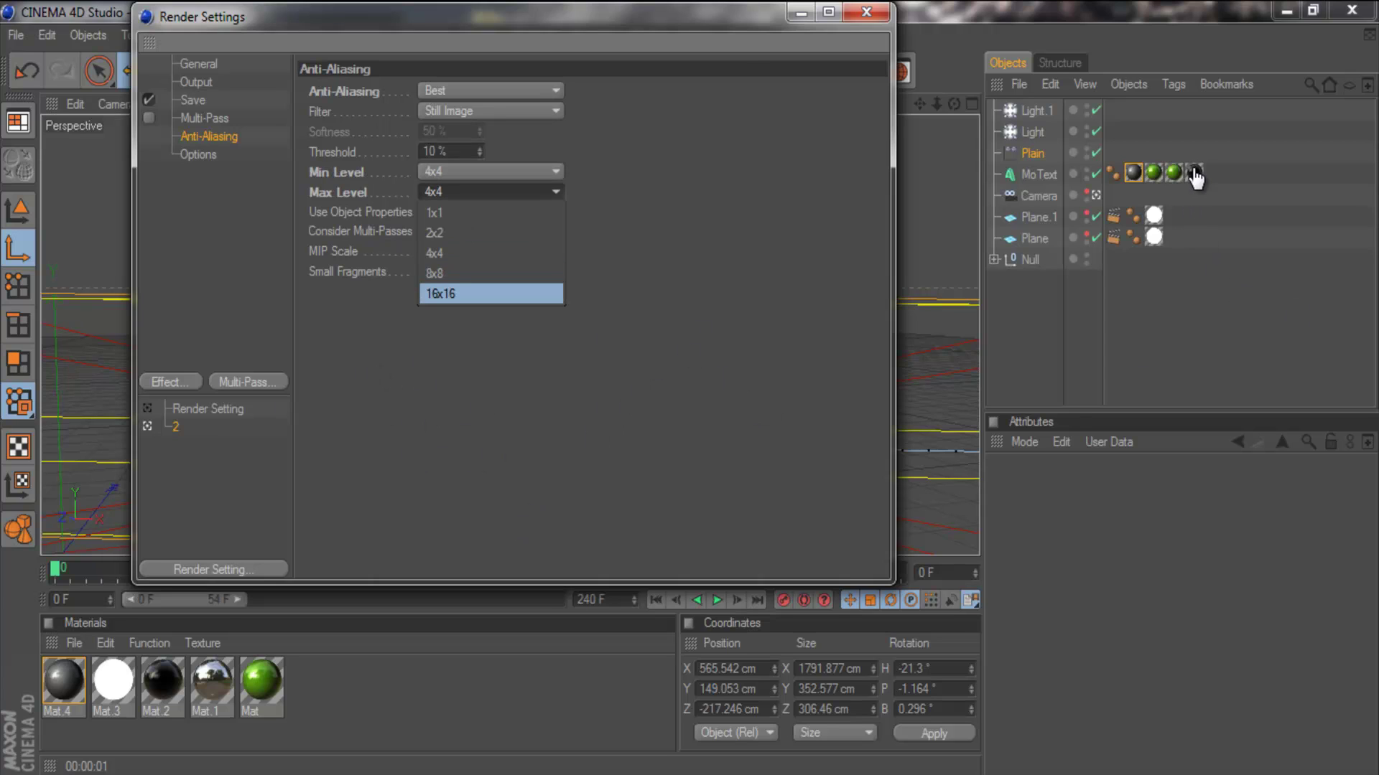
pyautogui.click(490, 273)
pyautogui.click(490, 172)
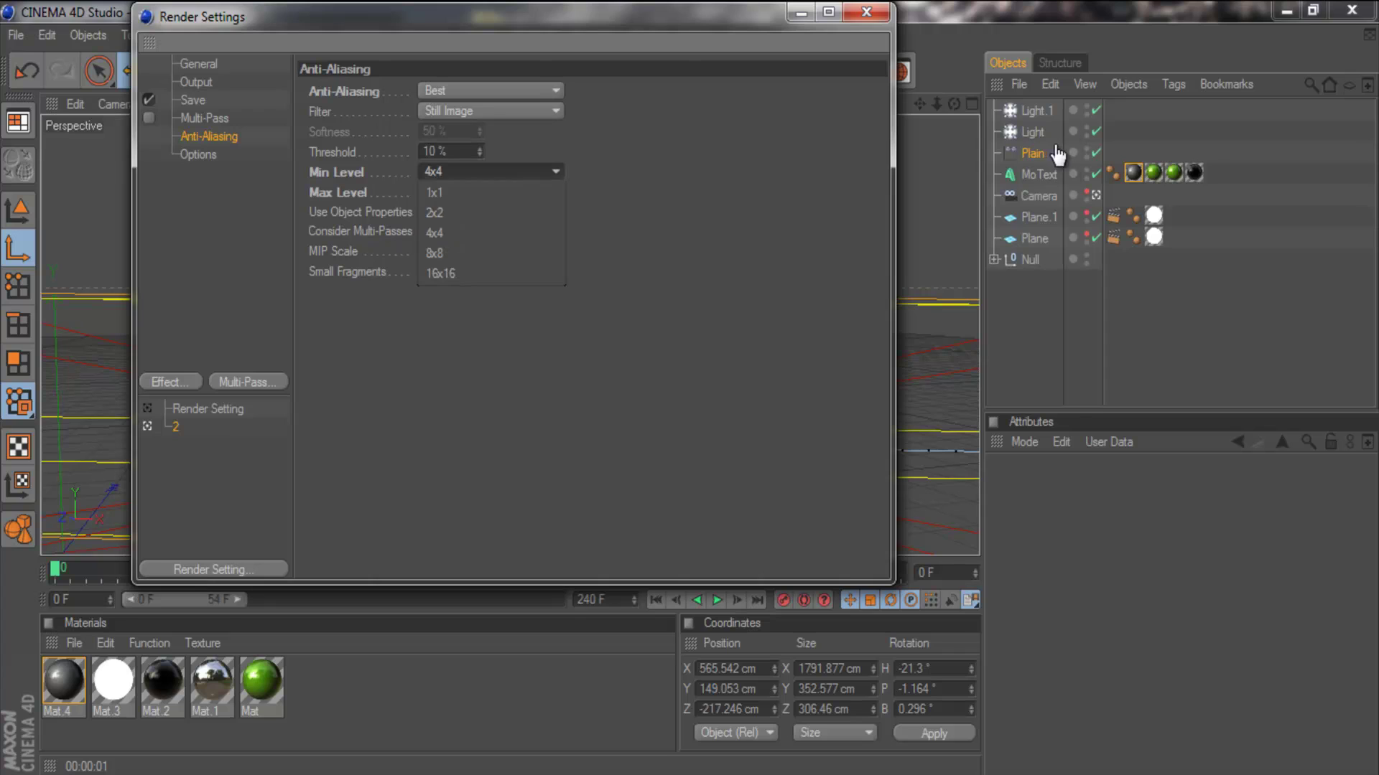
pyautogui.press('Return')
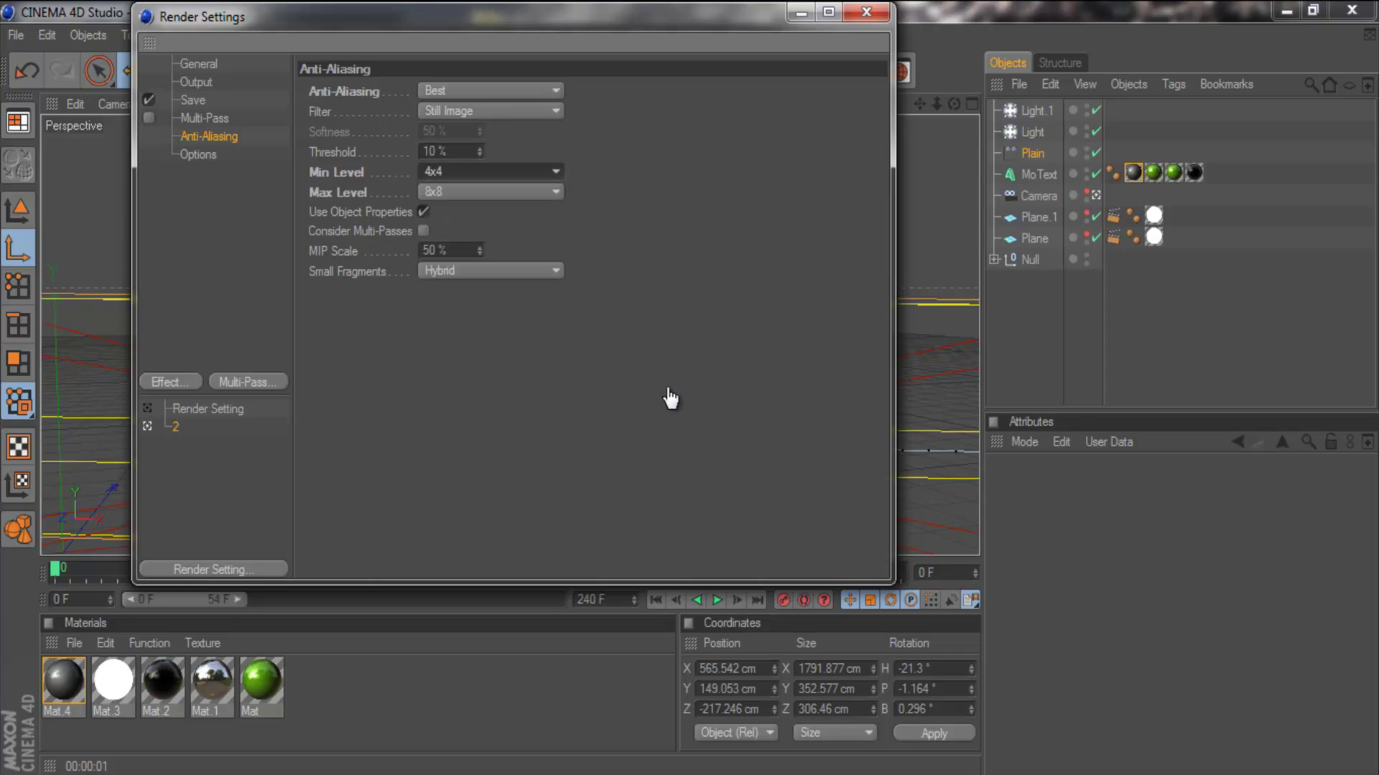
pyautogui.click(490, 172)
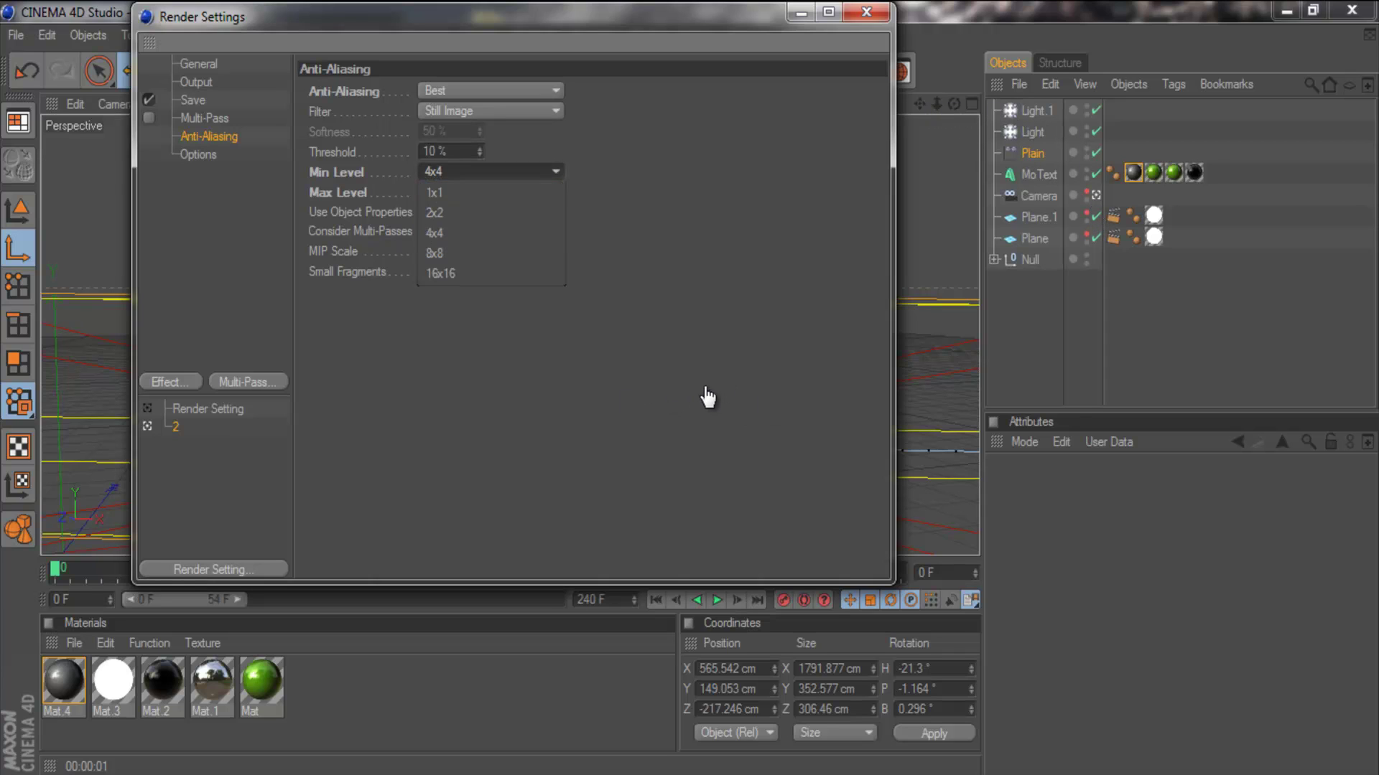
pyautogui.click(729, 387)
pyautogui.click(490, 172)
pyautogui.click(686, 391)
pyautogui.click(491, 172)
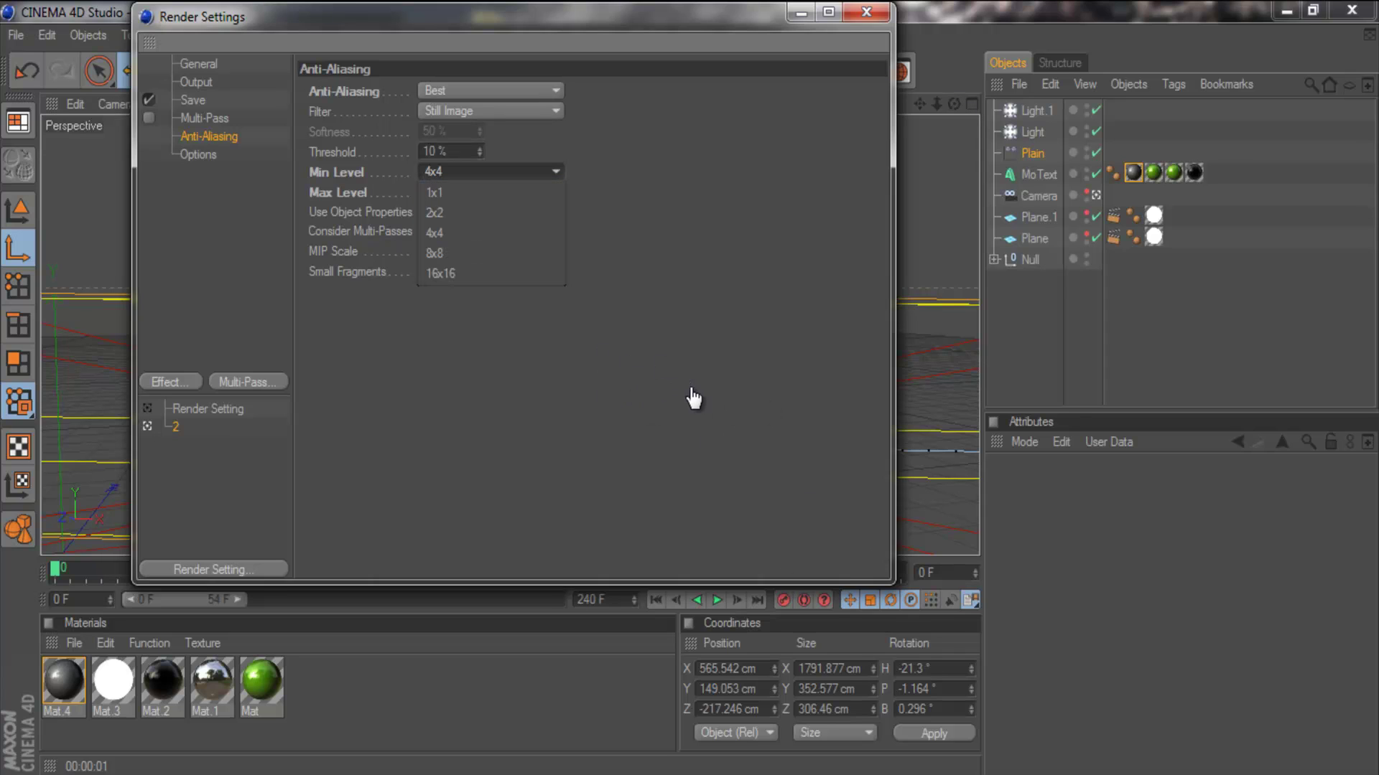
pyautogui.click(928, 114)
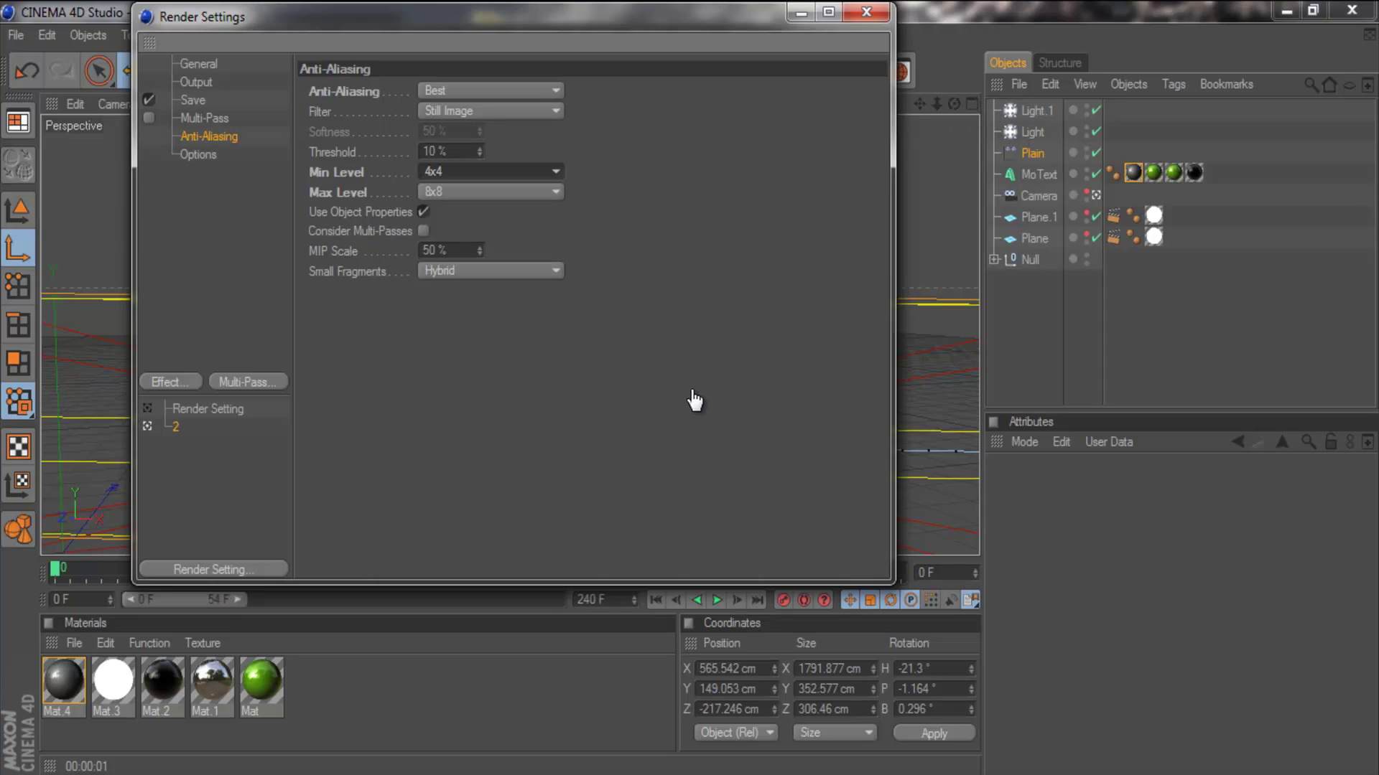
# Step: Keep anti-aliasing at Best with the Still Image filter, and glance at the Options page
pyautogui.click(490, 91)
pyautogui.click(490, 152)
pyautogui.press('Tab')
pyautogui.press('Down')
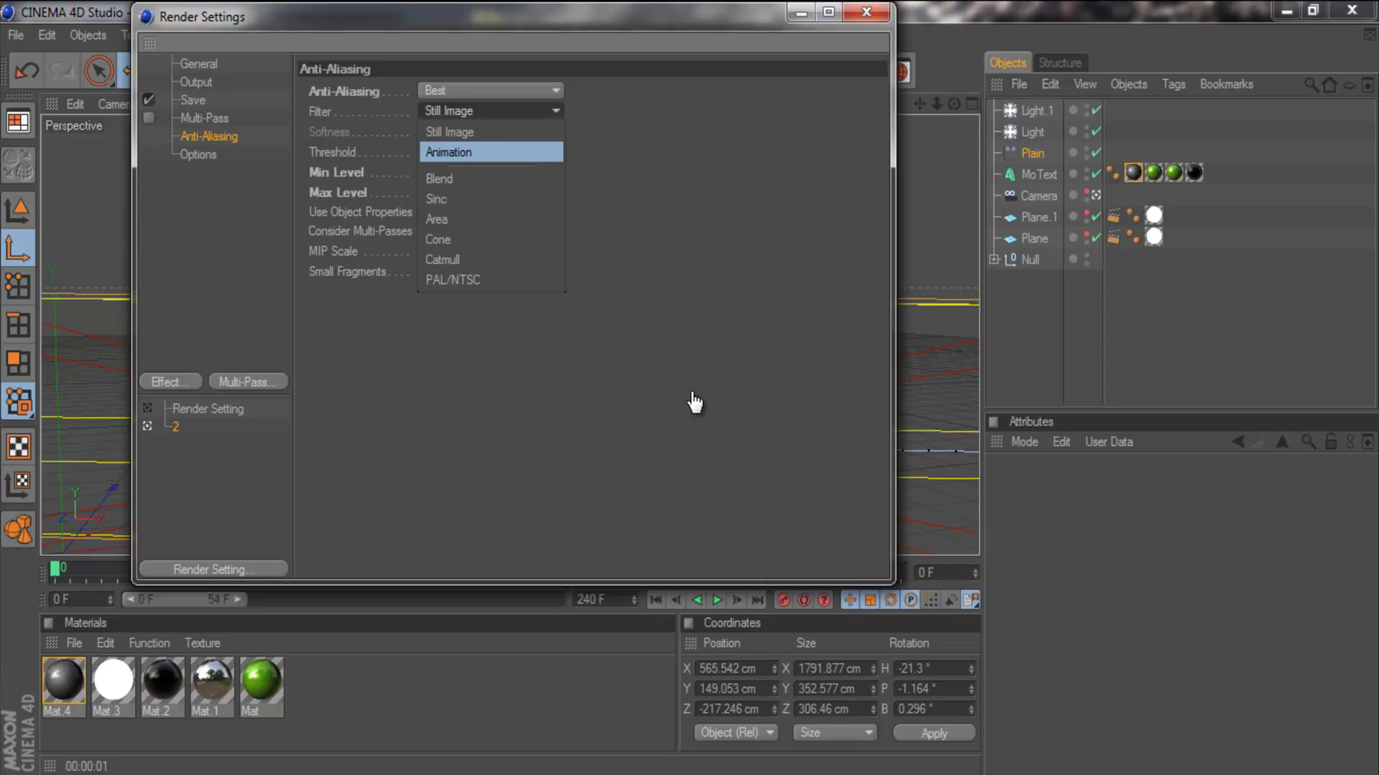
pyautogui.press('Up')
pyautogui.press('Escape')
pyautogui.click(198, 154)
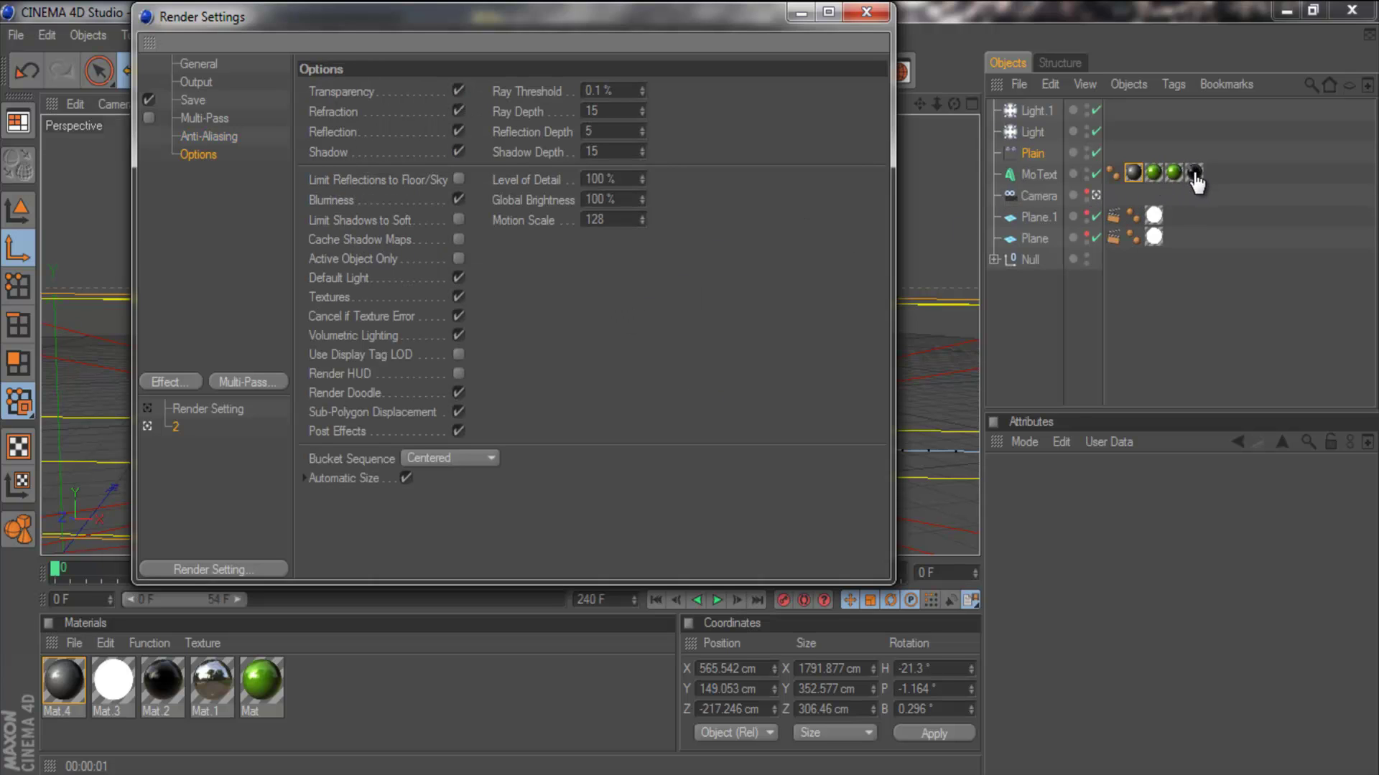
pyautogui.click(198, 64)
# Step: Render a single 1280x720 test frame to the Picture Viewer, then return to the main window
pyautogui.click(866, 12)
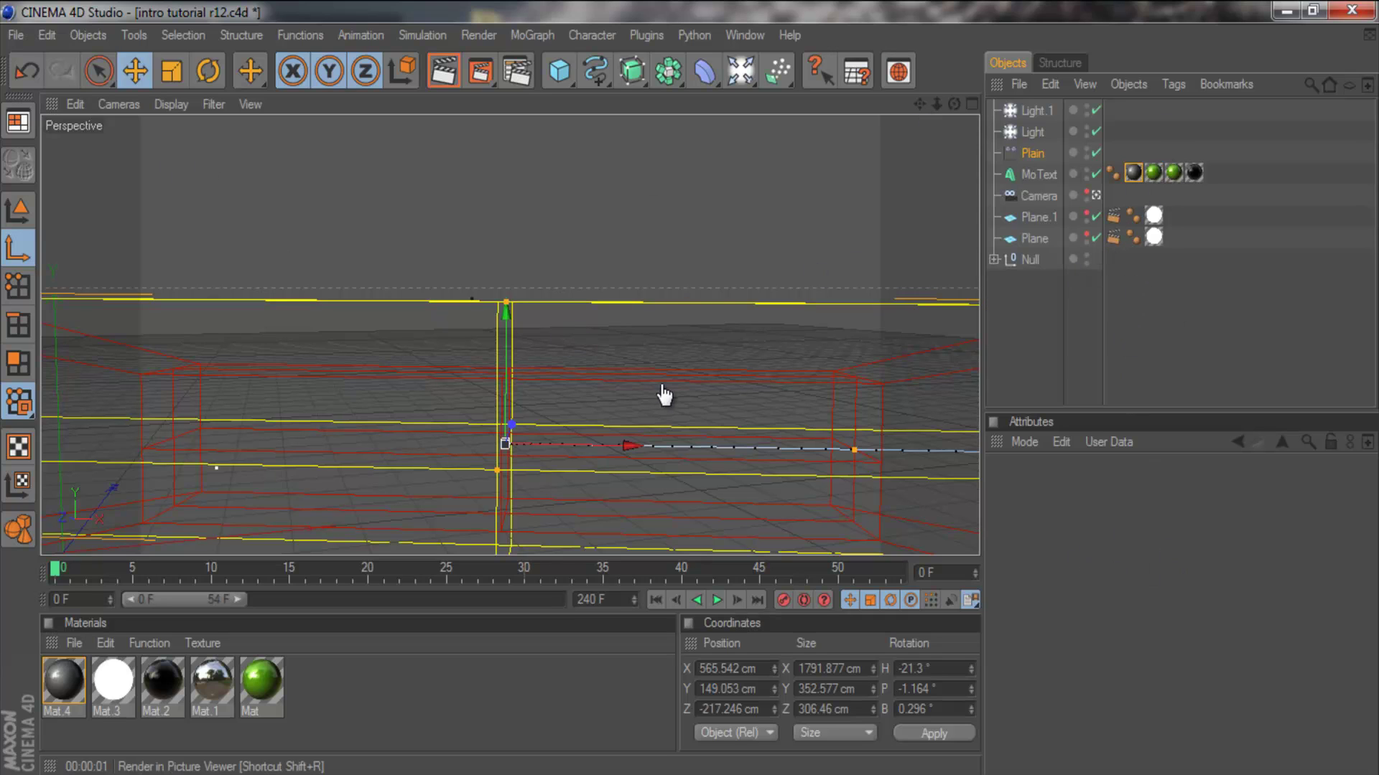
pyautogui.click(484, 70)
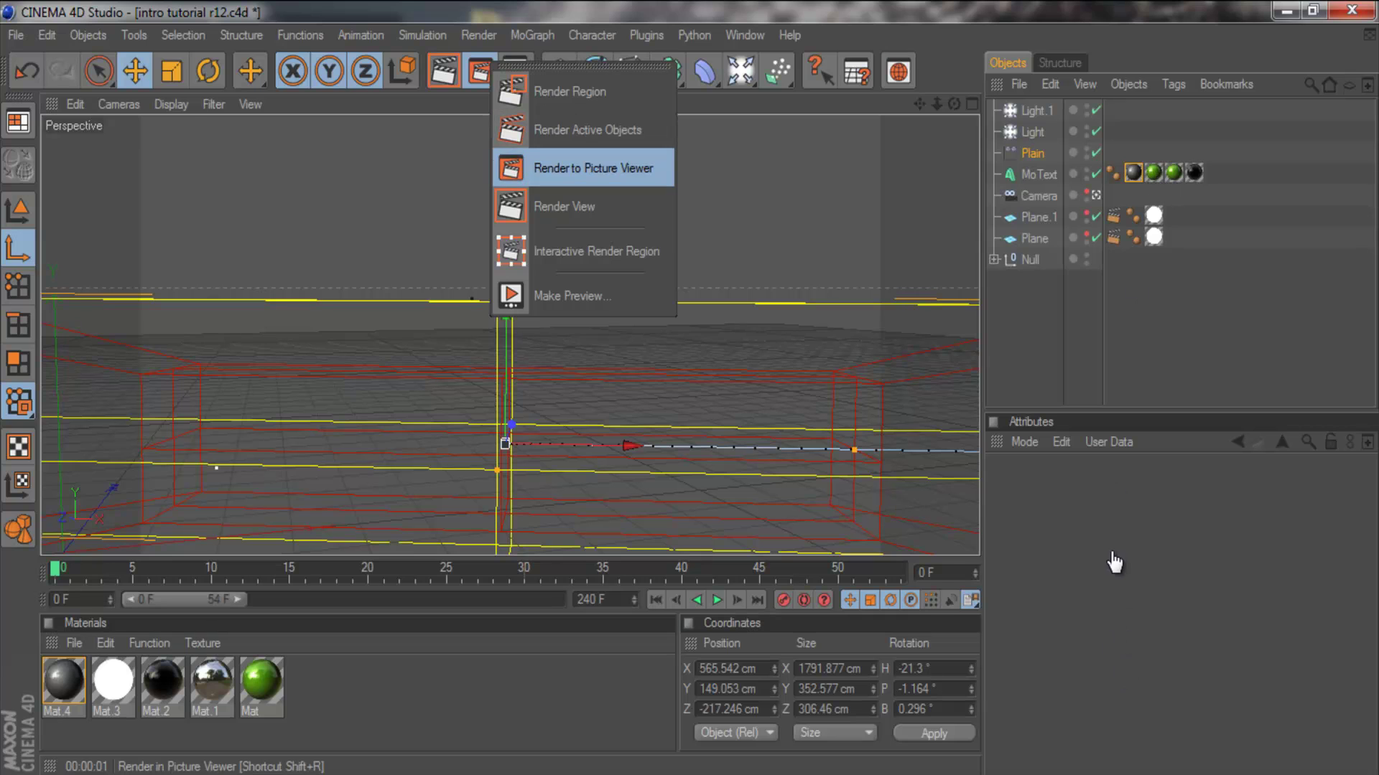
pyautogui.click(583, 168)
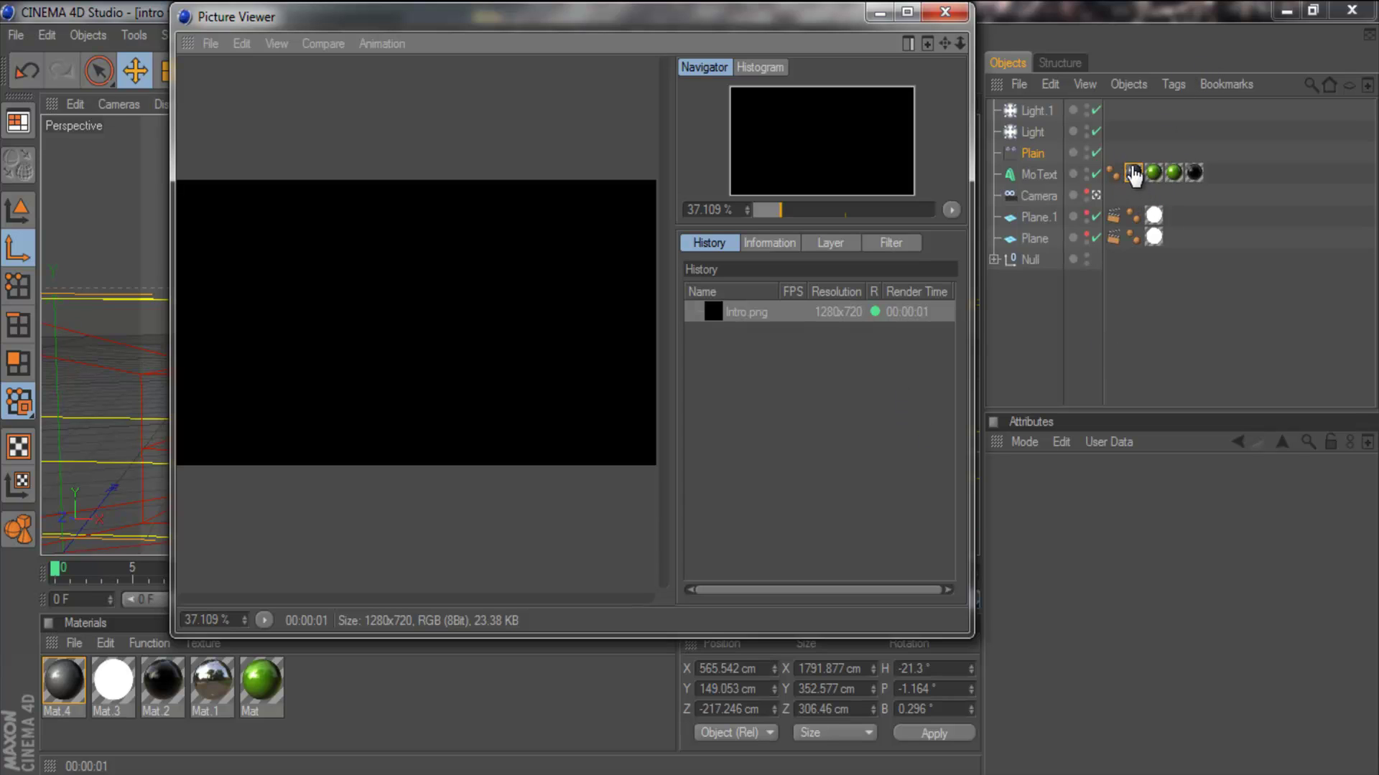
pyautogui.moveTo(819, 15)
pyautogui.mouseDown()
pyautogui.moveTo(732, 211)
pyautogui.moveTo(776, 92)
pyautogui.mouseUp()
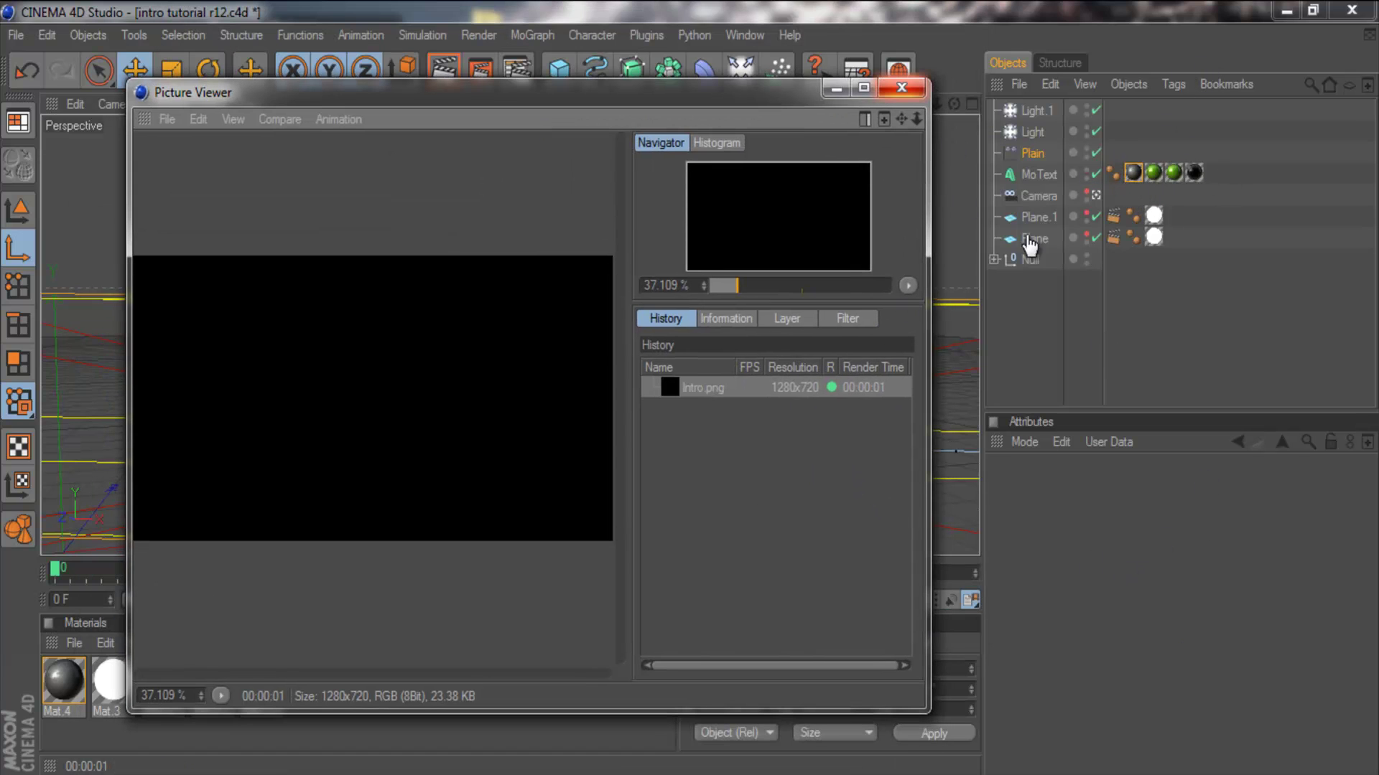
pyautogui.click(1094, 201)
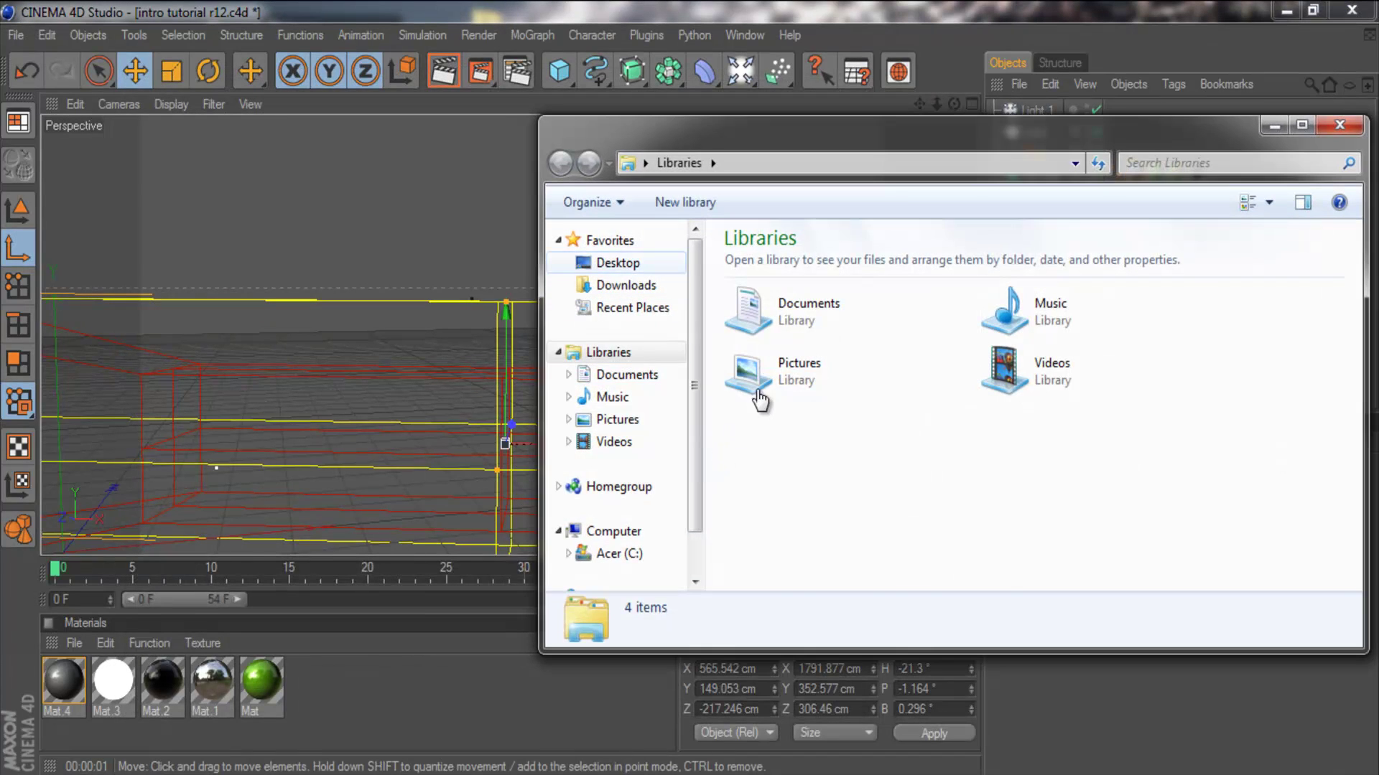
# Step: Delete the test-rendered Intro image from Desktop\Kruze Intro and close Explorer
pyautogui.click(618, 263)
pyautogui.click(1045, 435)
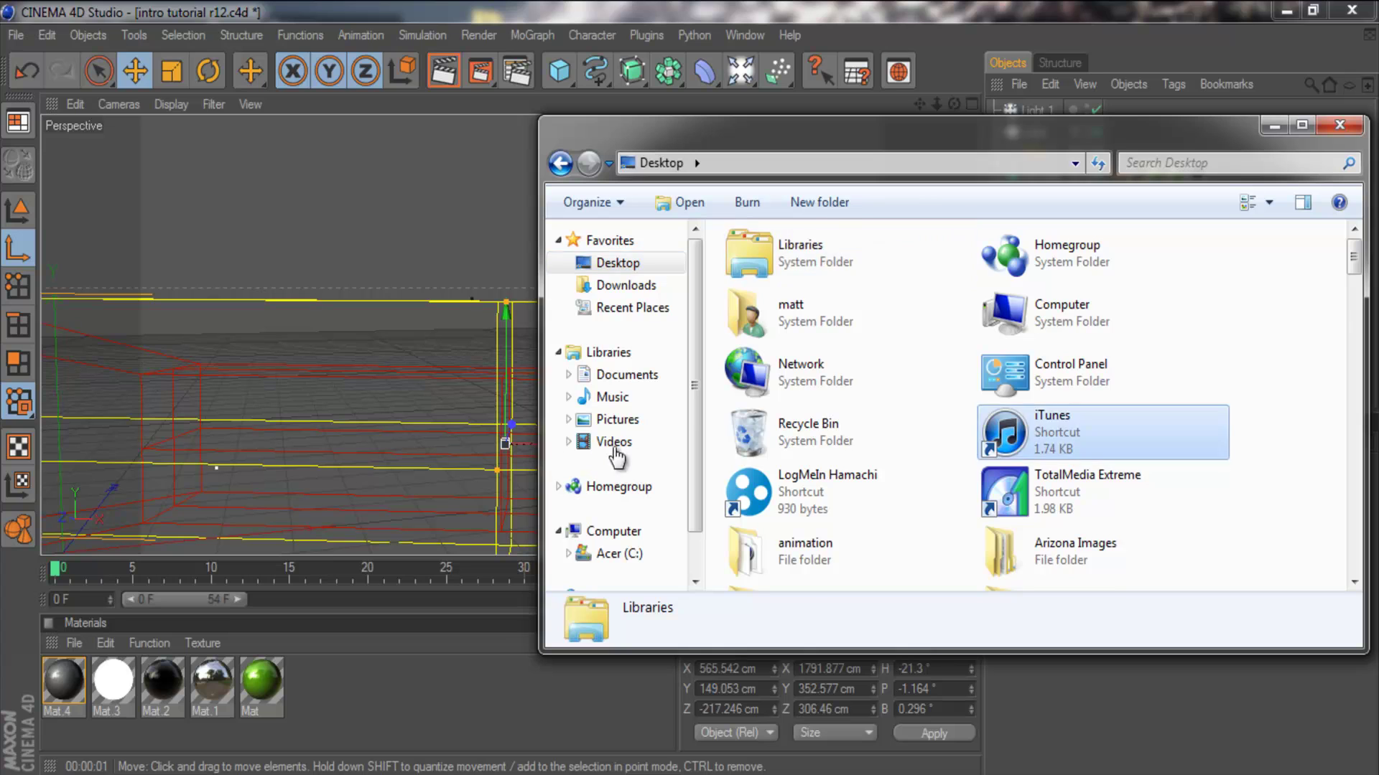
pyautogui.scroll(-15, 1045, 439)
pyautogui.scroll(4, 1045, 440)
pyautogui.scroll(6, 716, 314)
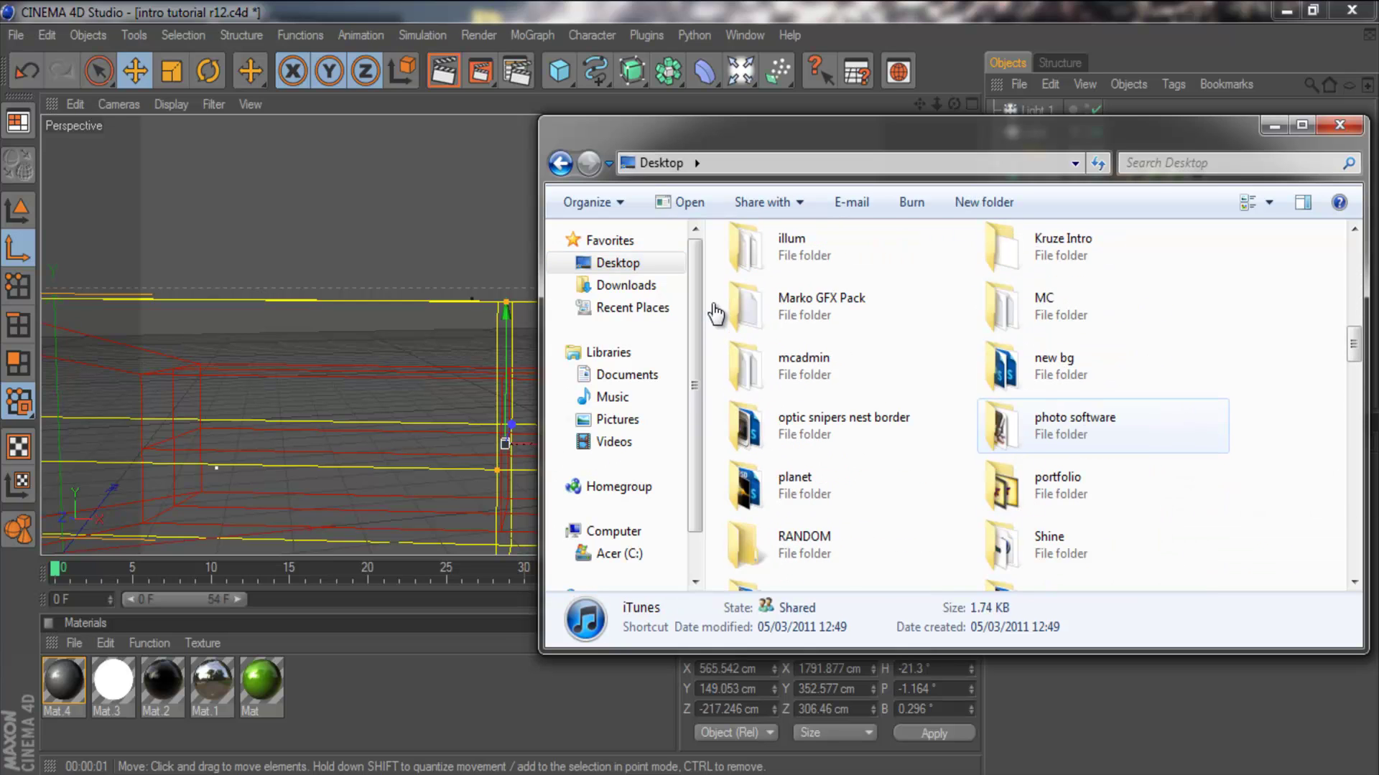
pyautogui.press('k')
pyautogui.press('Return')
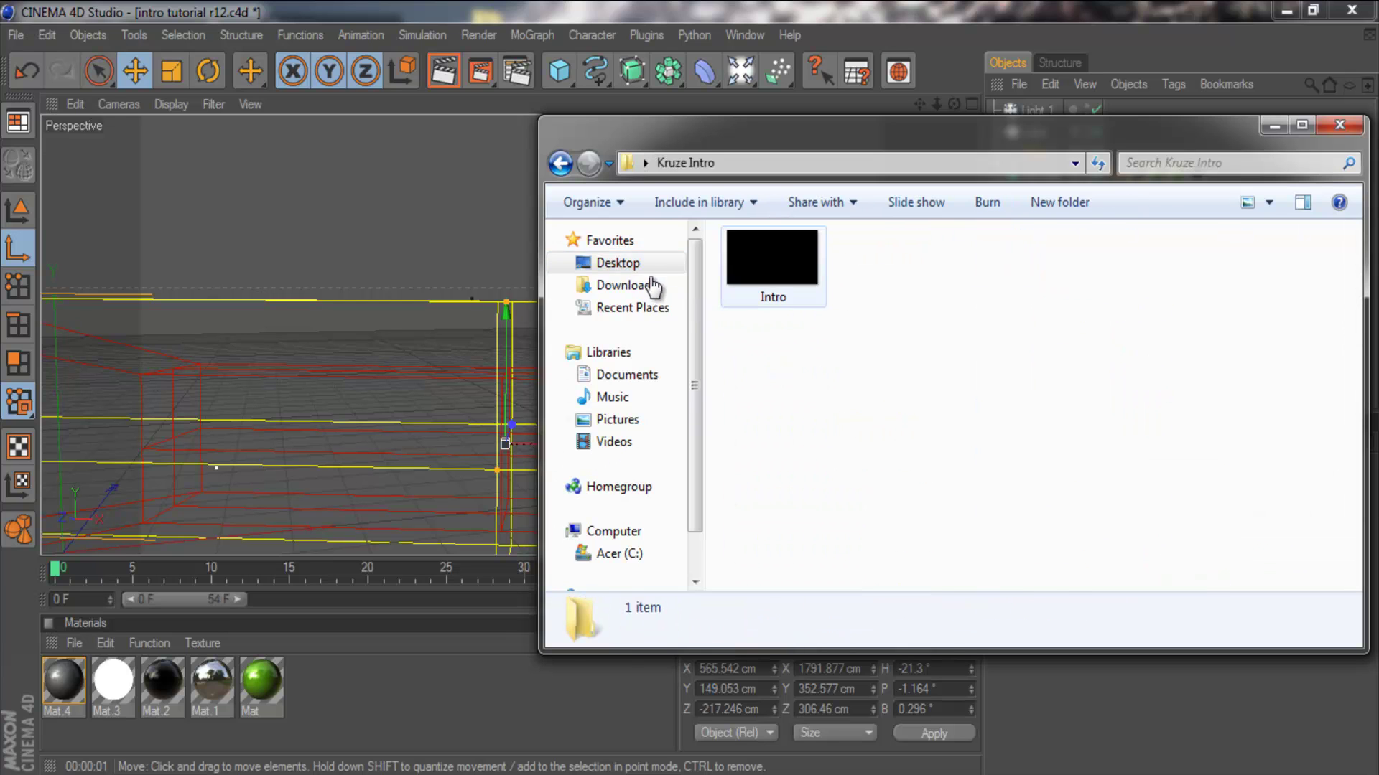
pyautogui.press('Down')
pyautogui.press('Delete')
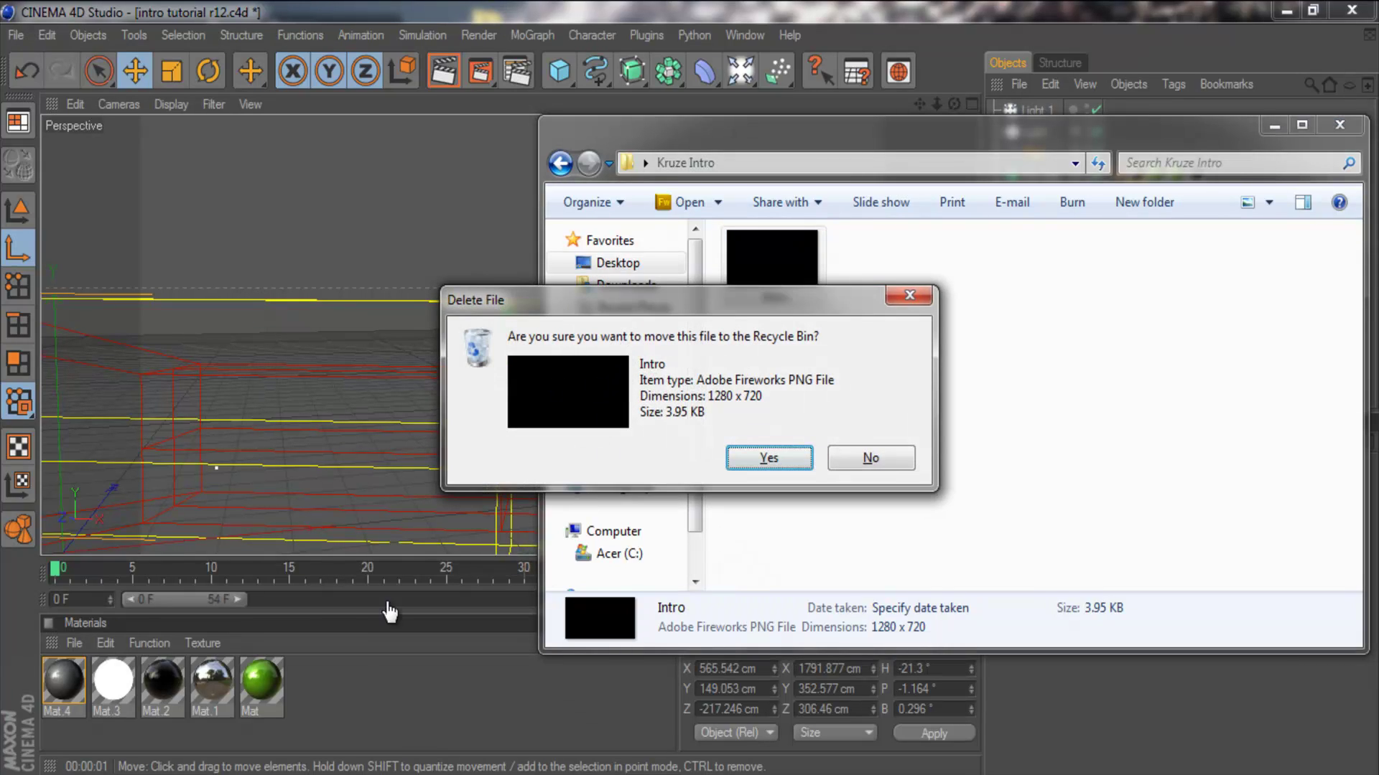
pyautogui.press('Return')
pyautogui.moveTo(897, 126); pyautogui.dragTo(548, 114)
pyautogui.click(991, 113)
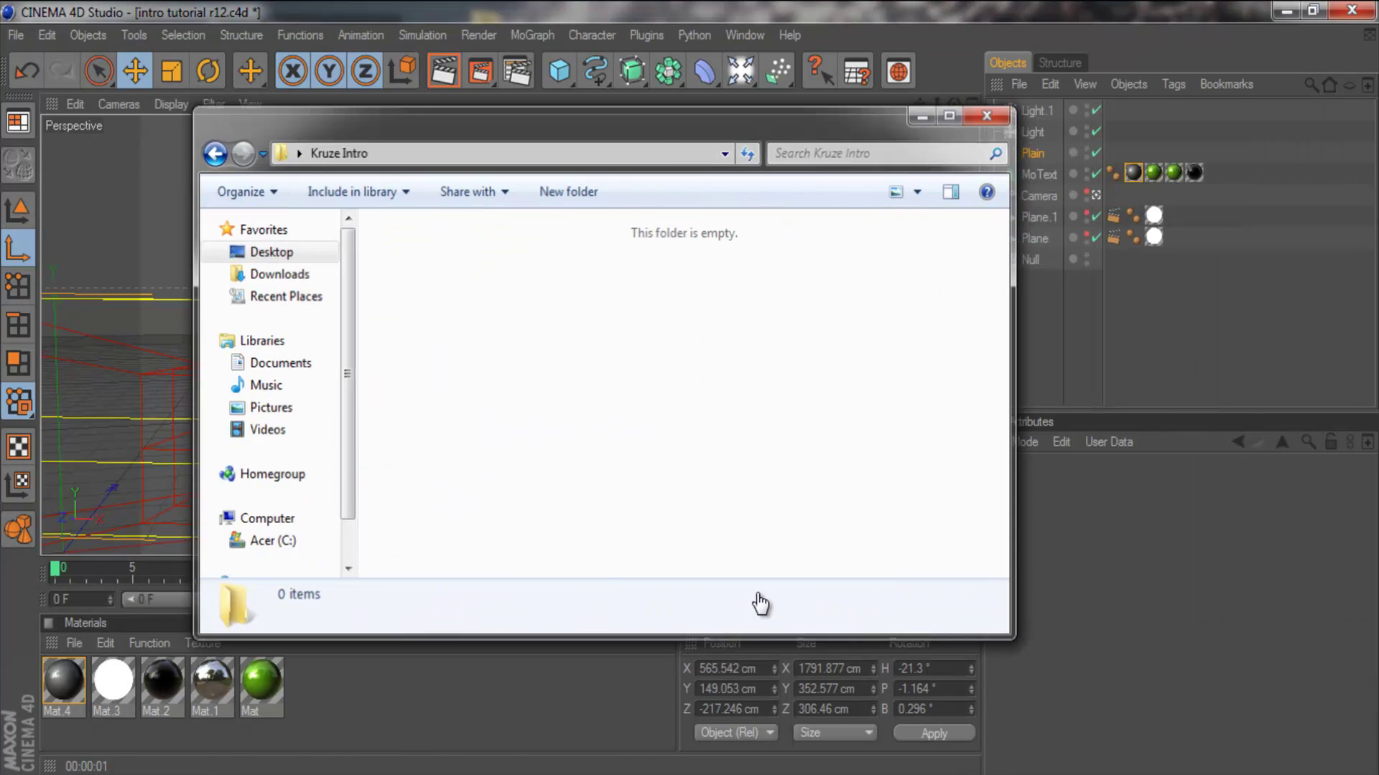
# Step: Set the render Frame Range to All Frames (0 to 240 F) and close Render Settings
pyautogui.hotkey('alt', 'F4')
pyautogui.hotkey('ctrl', 'b')
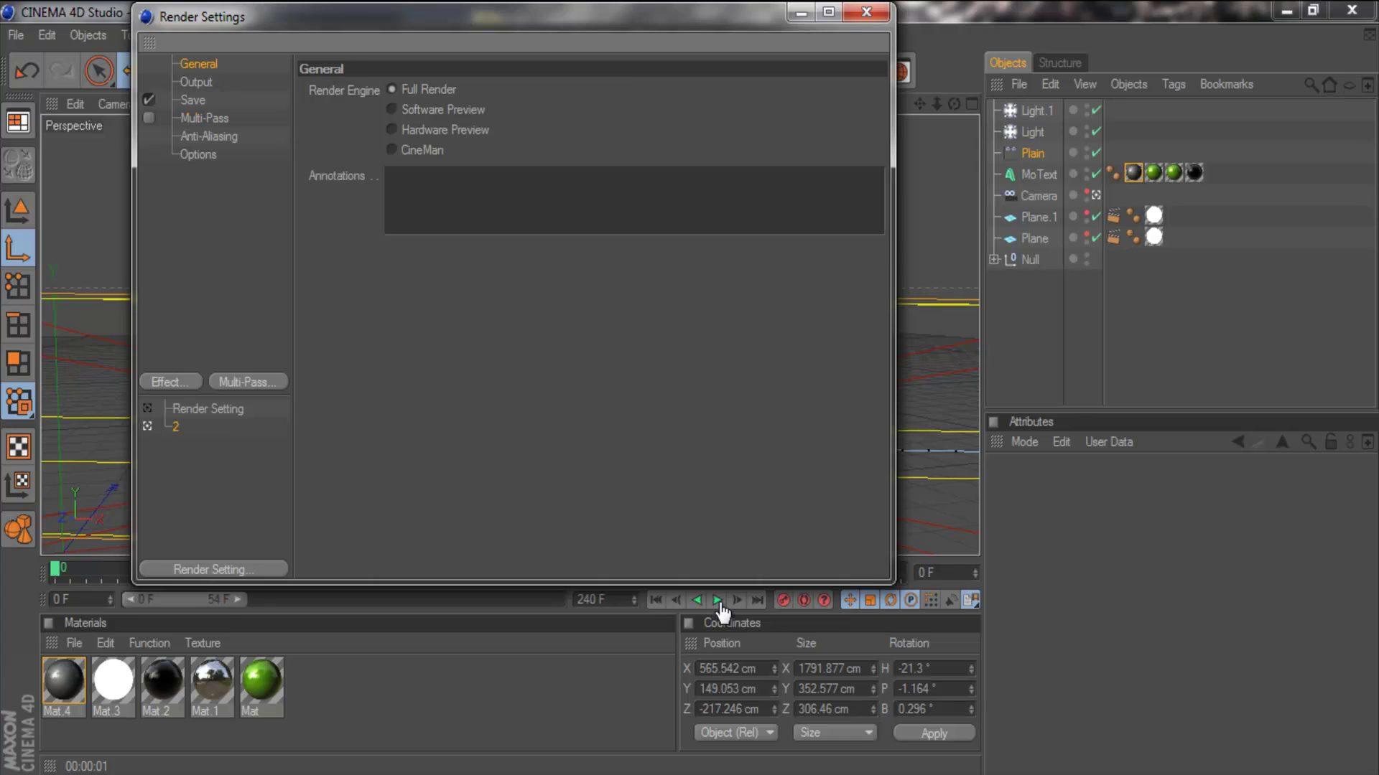
pyautogui.press('Down')
pyautogui.press('Down')
pyautogui.press('Down')
pyautogui.press('Up')
pyautogui.press('Up')
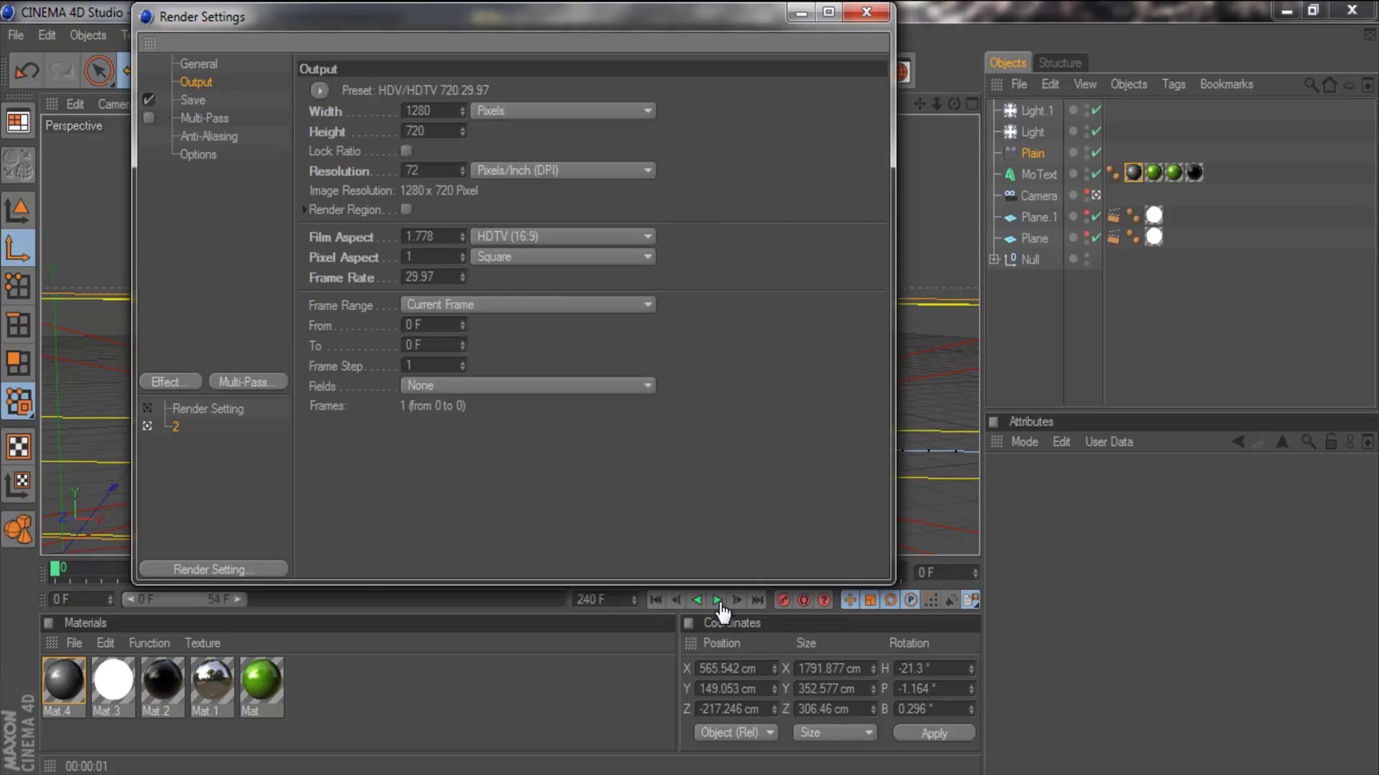
pyautogui.press('space')
pyautogui.press('Down')
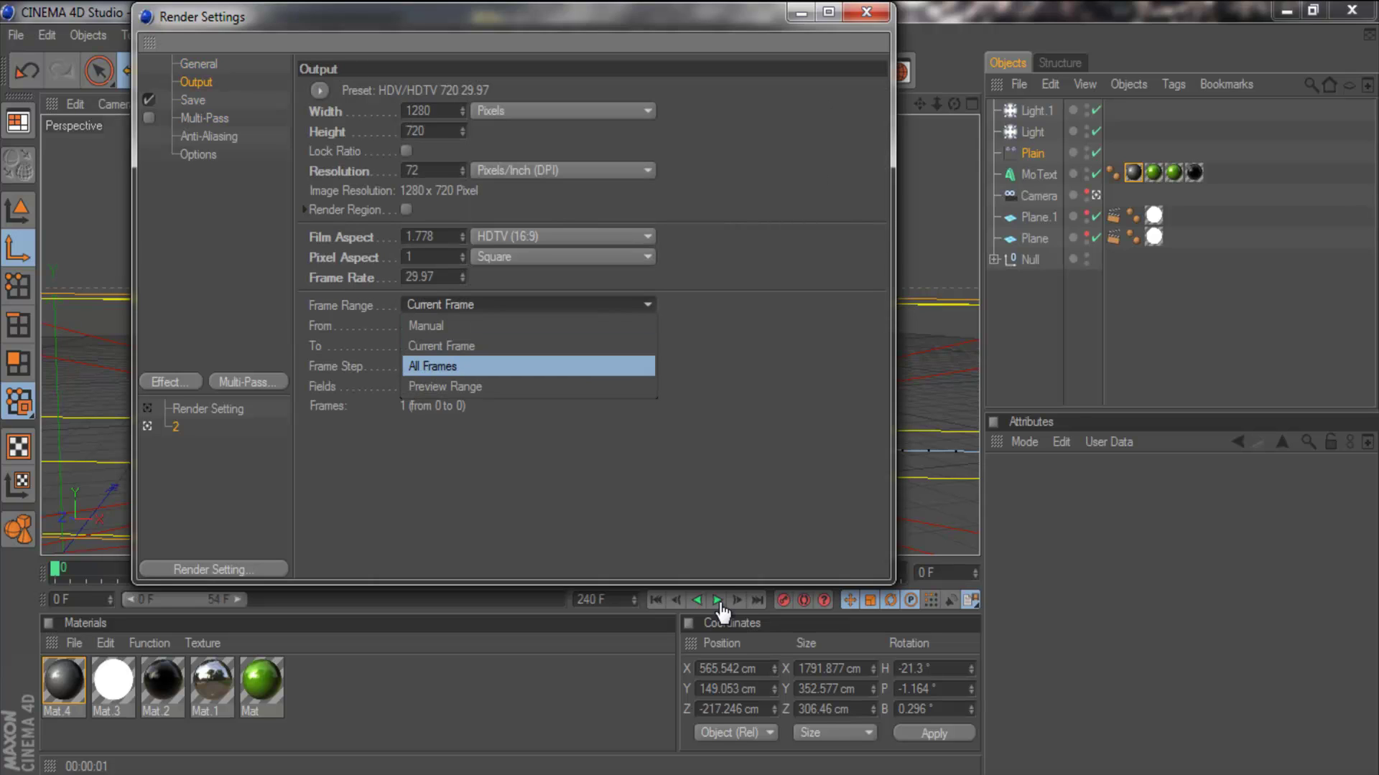
pyautogui.press('Return')
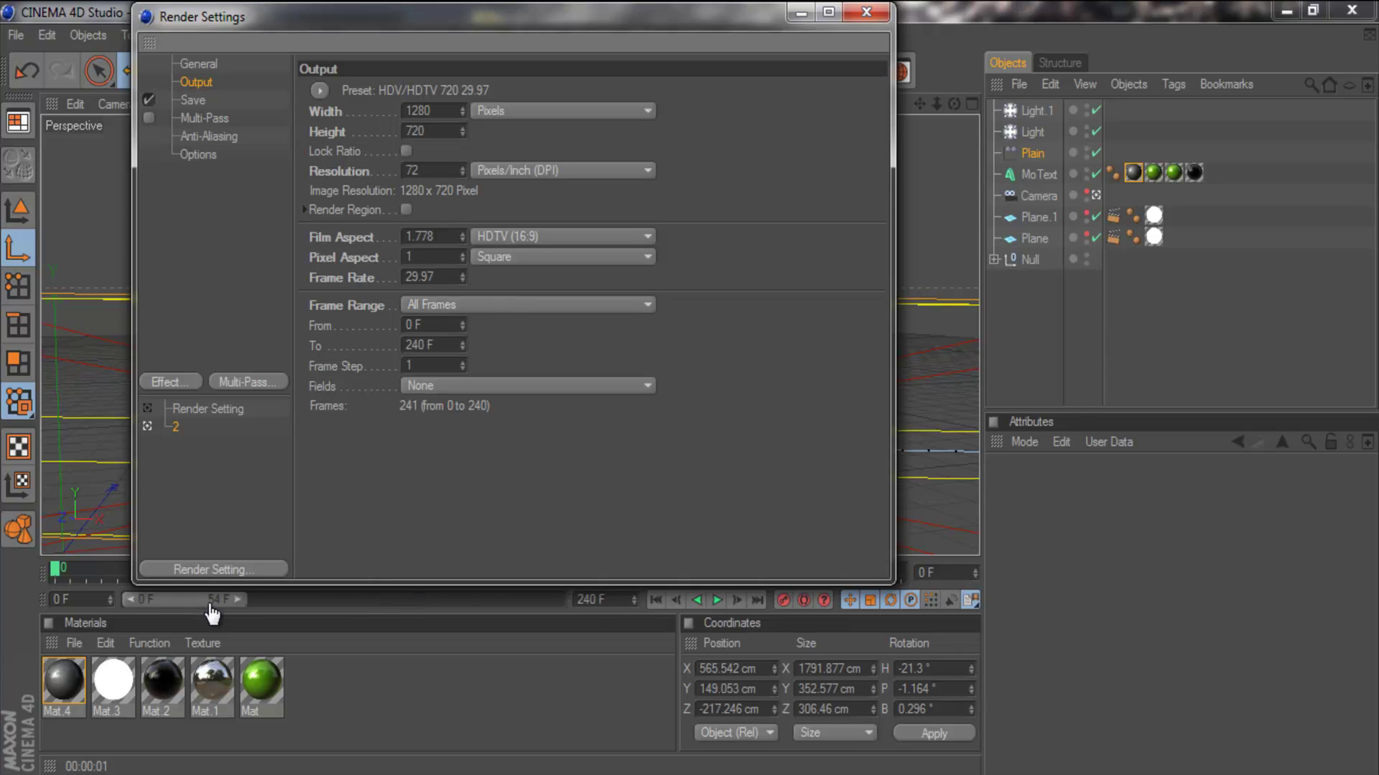
pyautogui.press('space')
pyautogui.click(1064, 314)
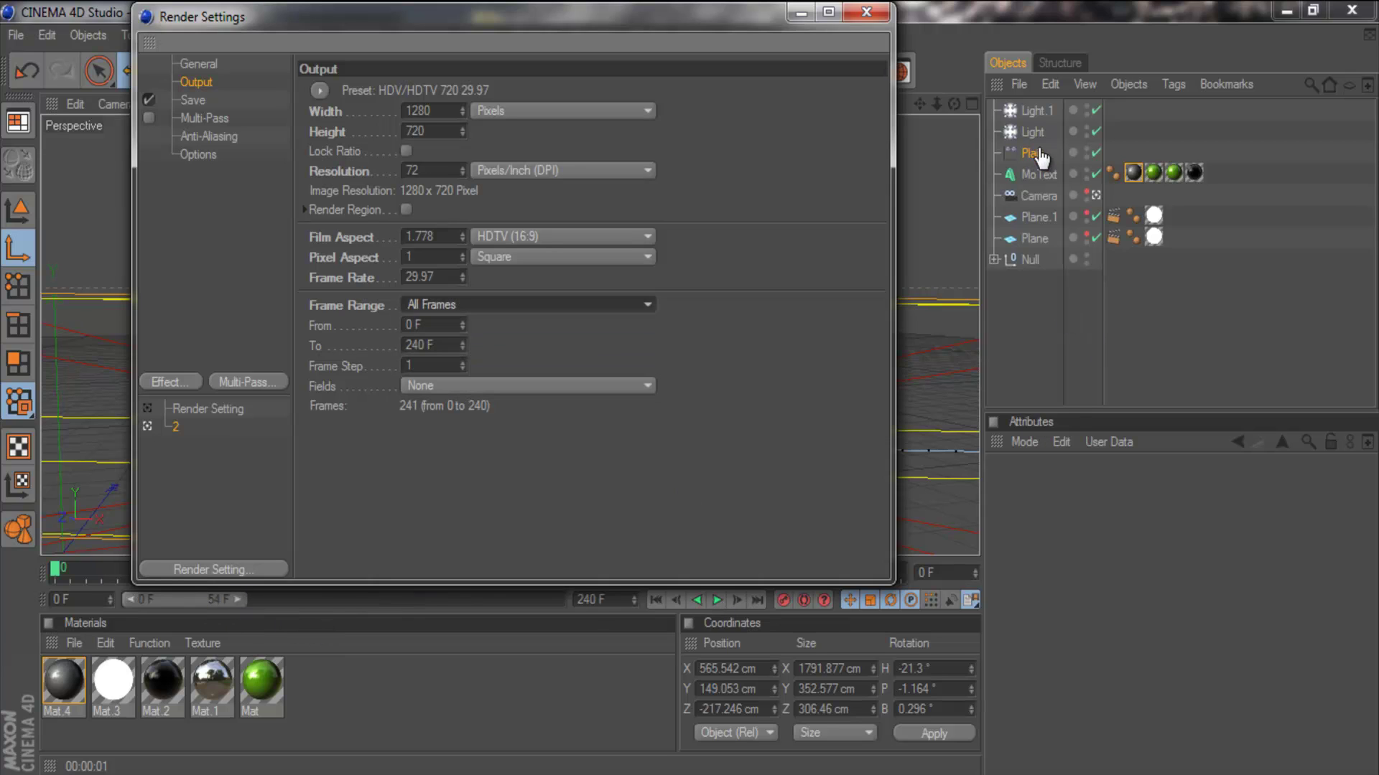
pyautogui.click(866, 13)
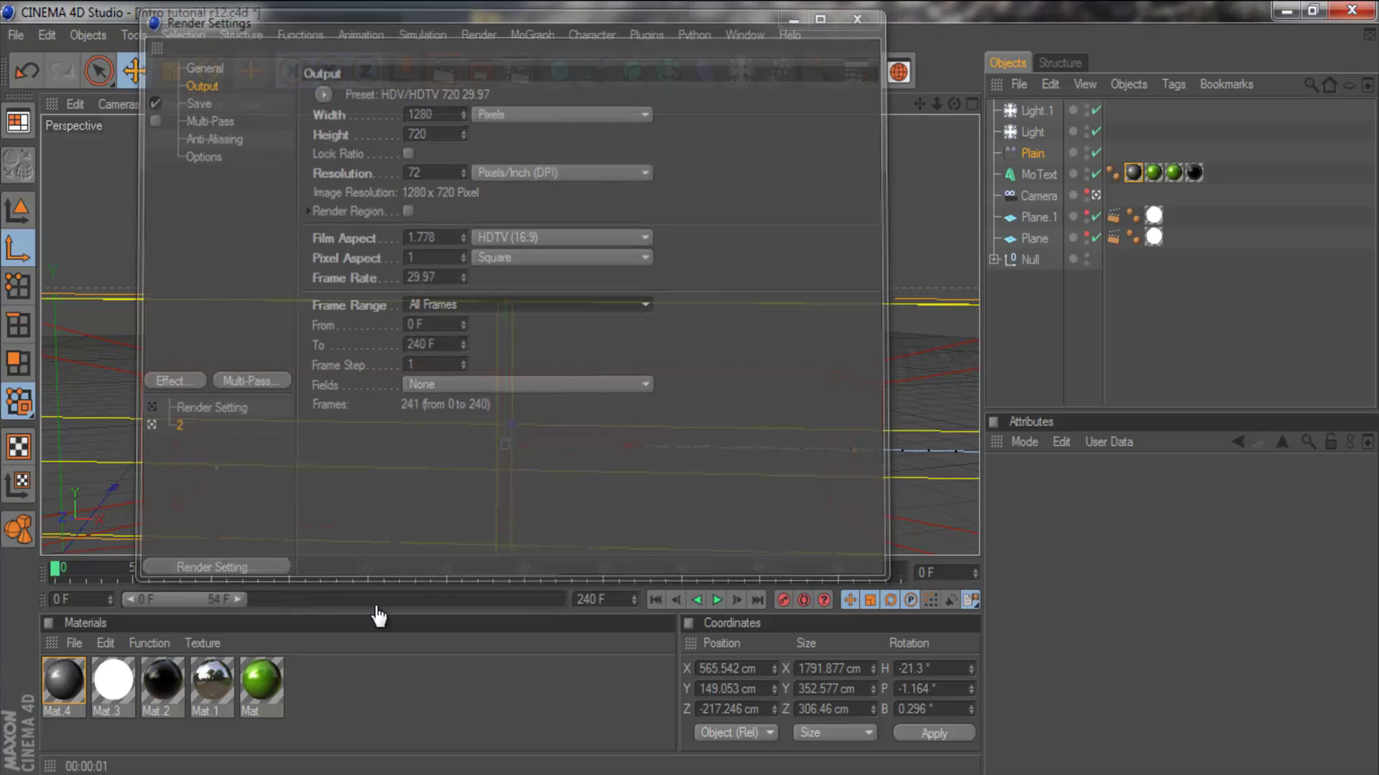
# Step: Render the full 241-frame animation to the Picture Viewer and reposition its window
pyautogui.moveTo(480, 71); pyautogui.dragTo(585, 168)
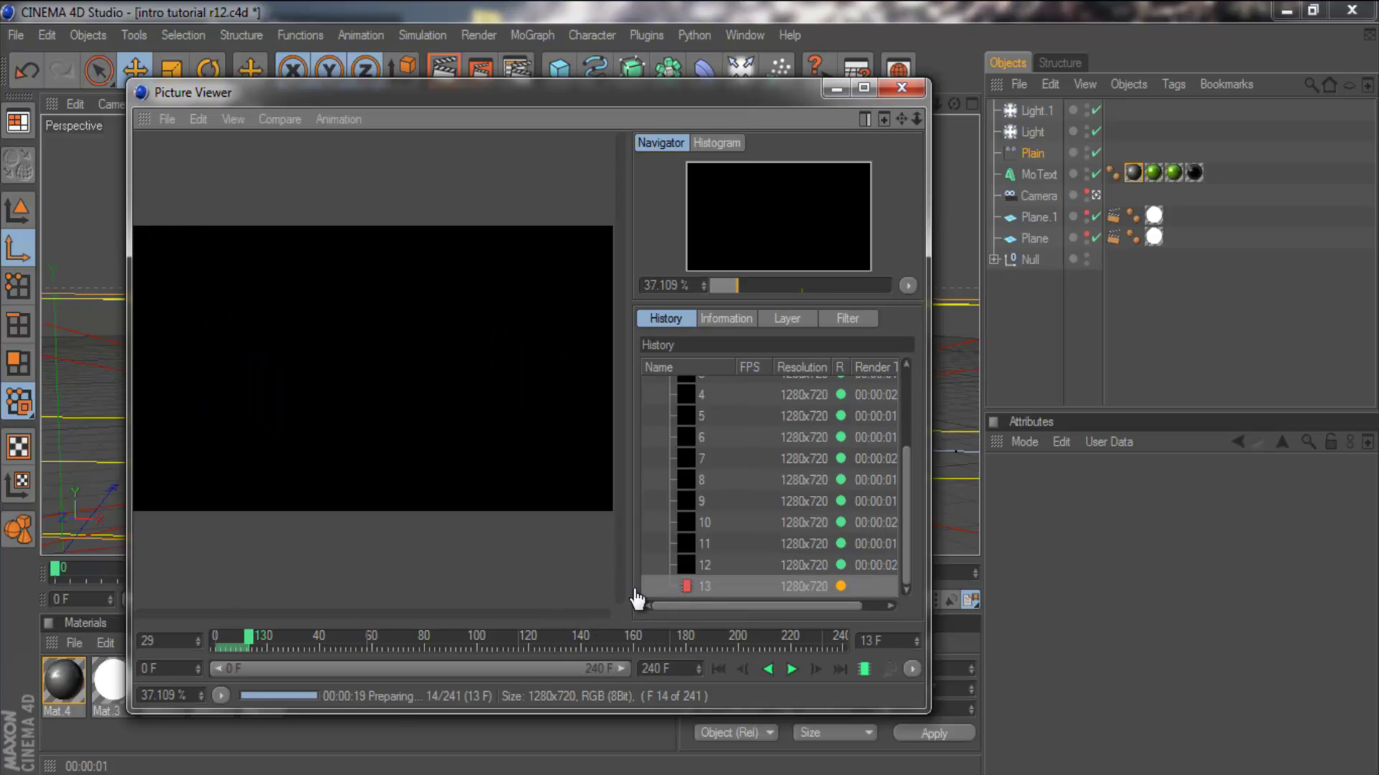
pyautogui.moveTo(580, 622); pyautogui.dragTo(478, 567)
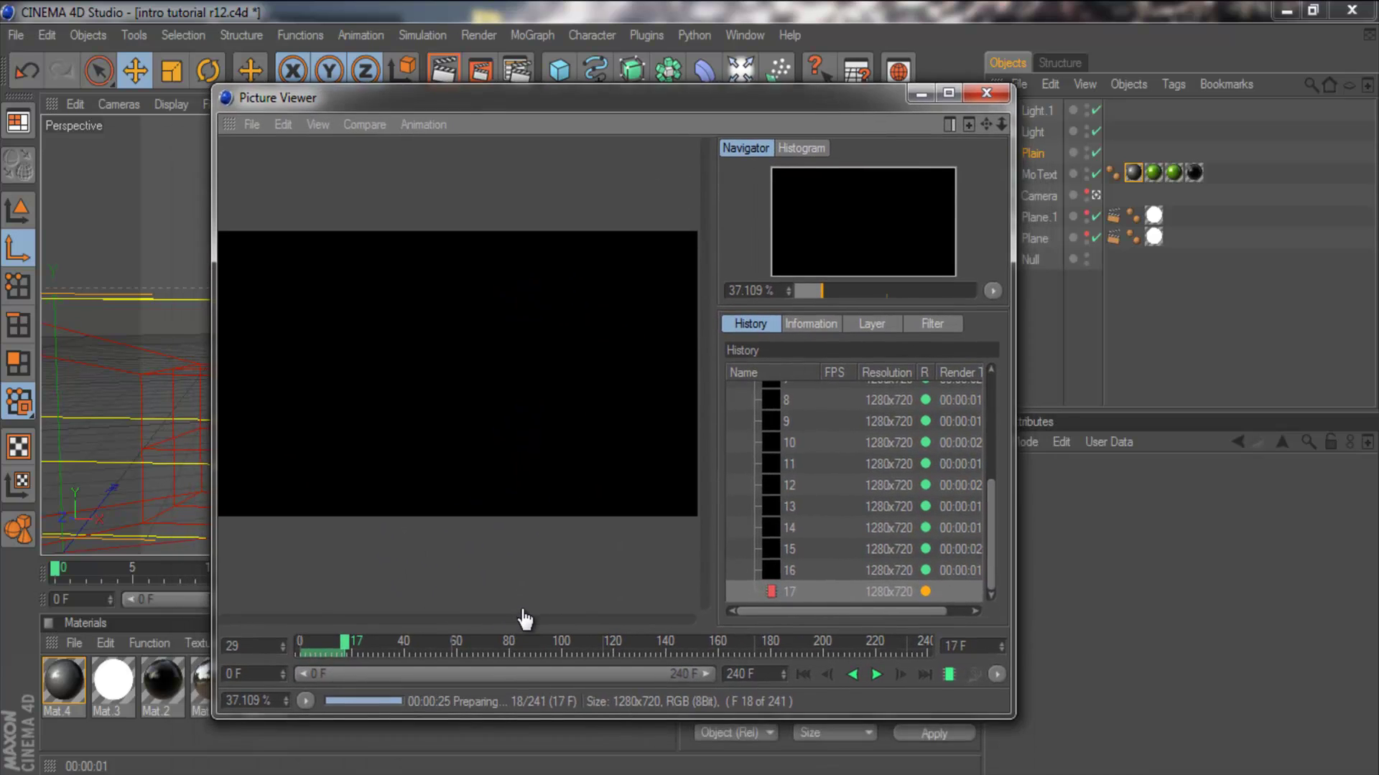
pyautogui.moveTo(537, 616); pyautogui.dragTo(492, 592)
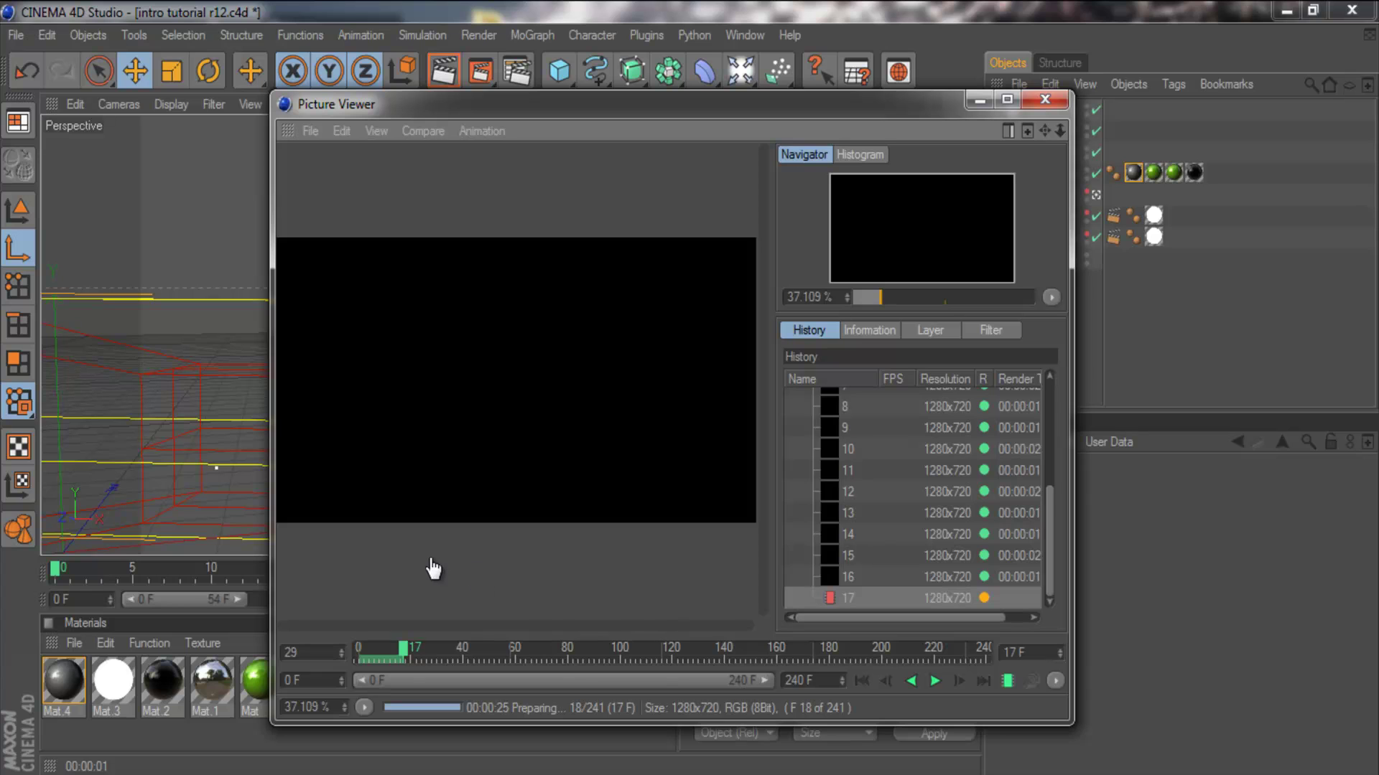